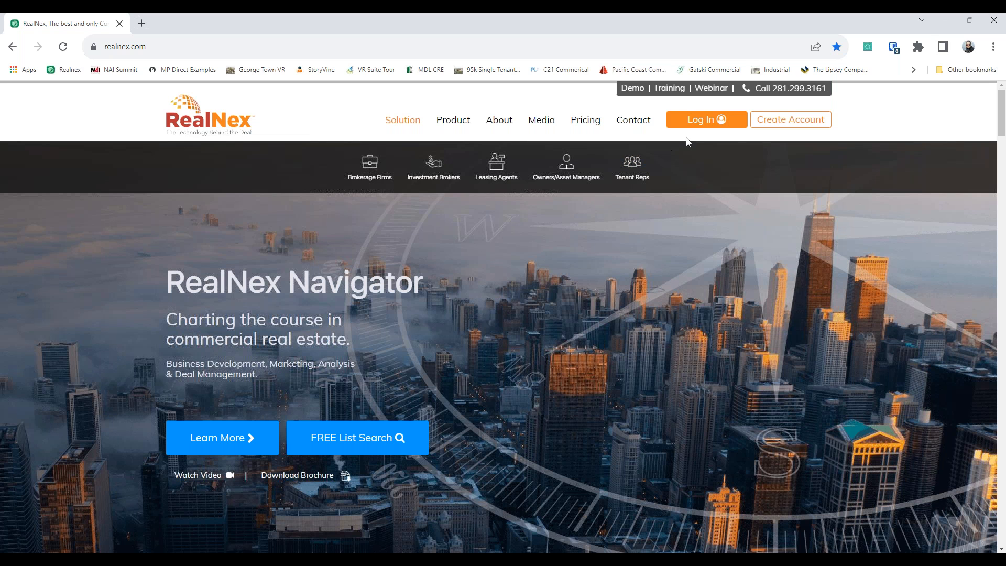
# Step: Log in to RealNex with the saved account e-mail and the account password
pyautogui.click(697, 149)
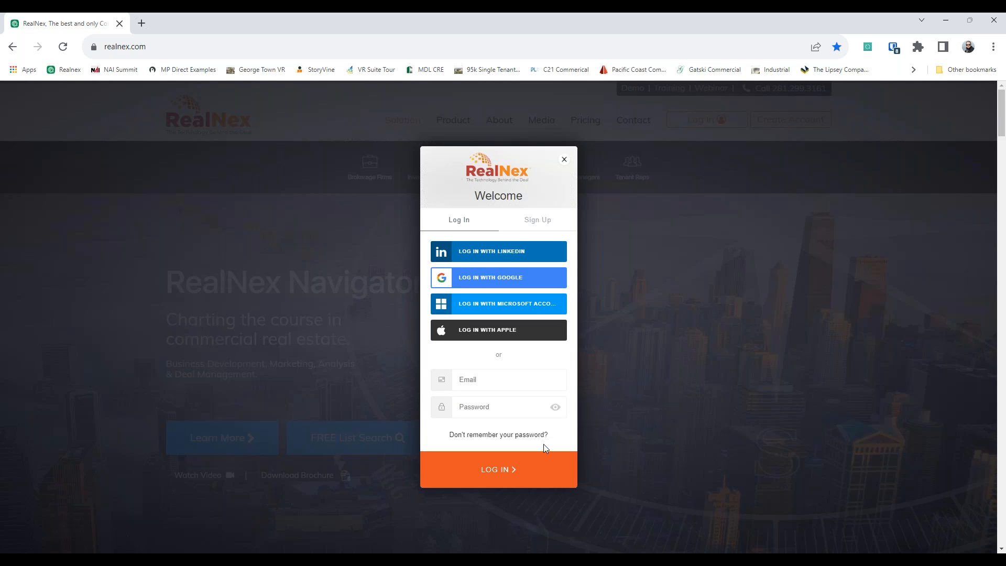
pyautogui.click(535, 381)
pyautogui.click(522, 408)
pyautogui.click(523, 409)
pyautogui.write('**********')
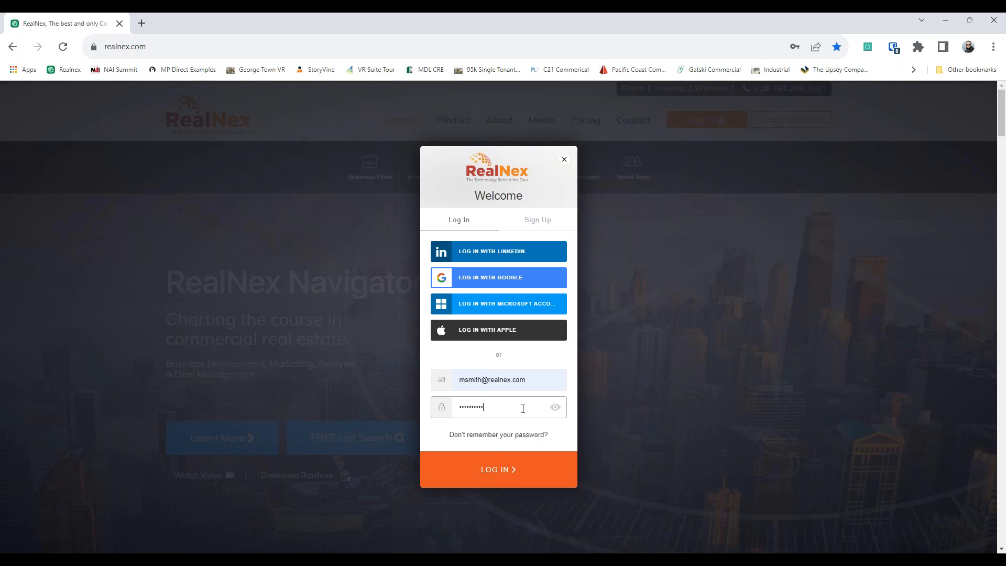
pyautogui.press('Return')
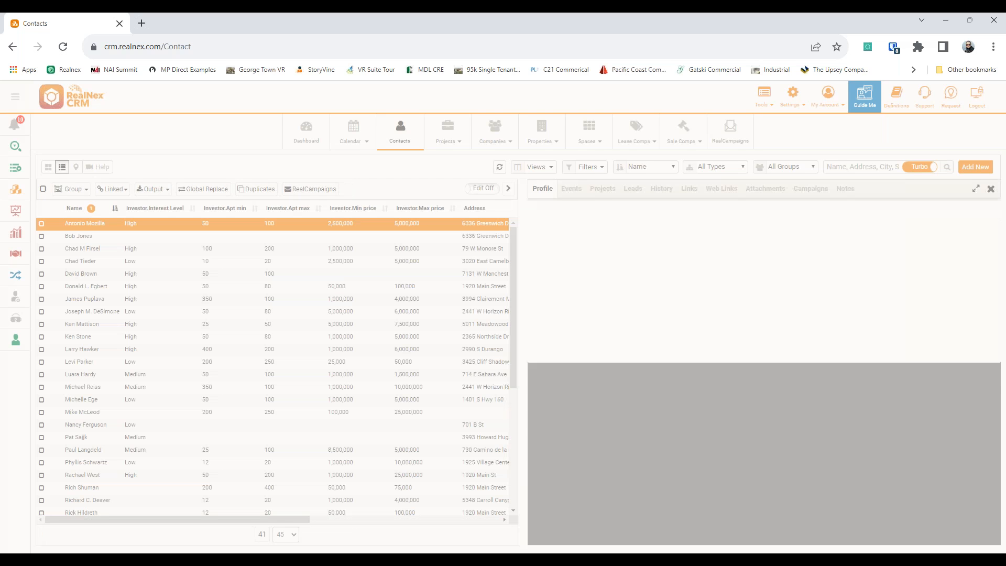
# Step: Show contacts as a full-width card grid without the profile panel, with sidebar labels expanded
pyautogui.click(48, 166)
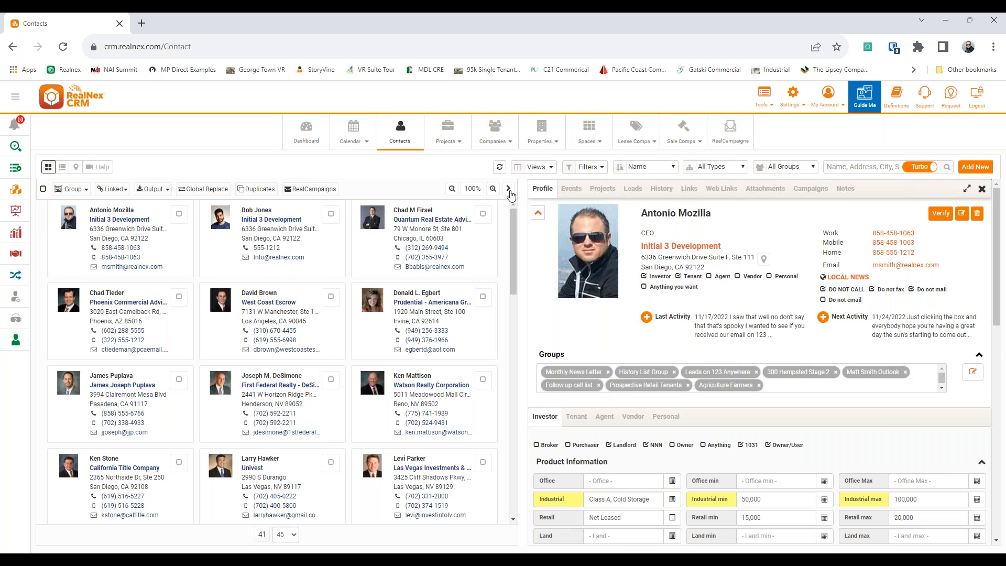
pyautogui.click(508, 189)
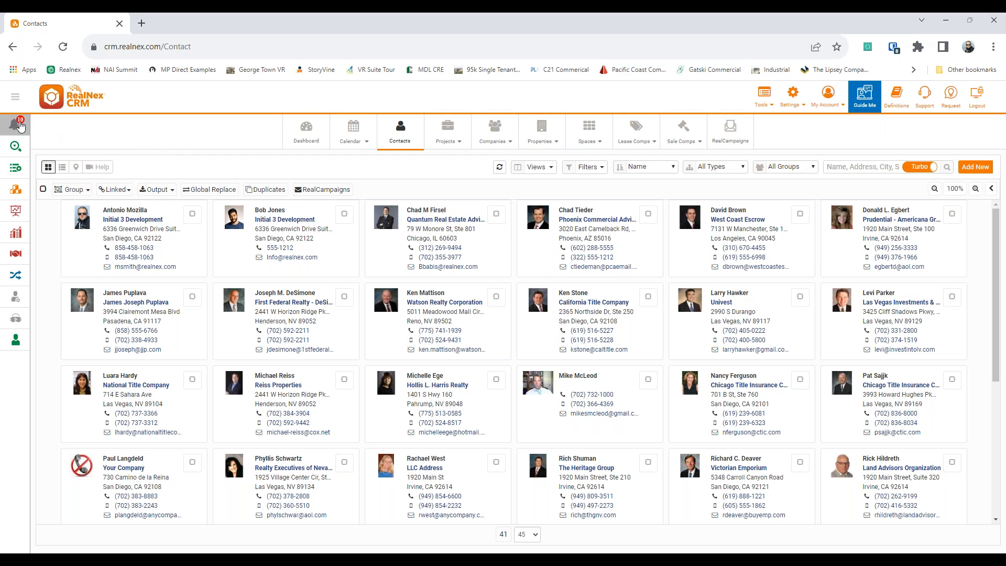
pyautogui.click(16, 97)
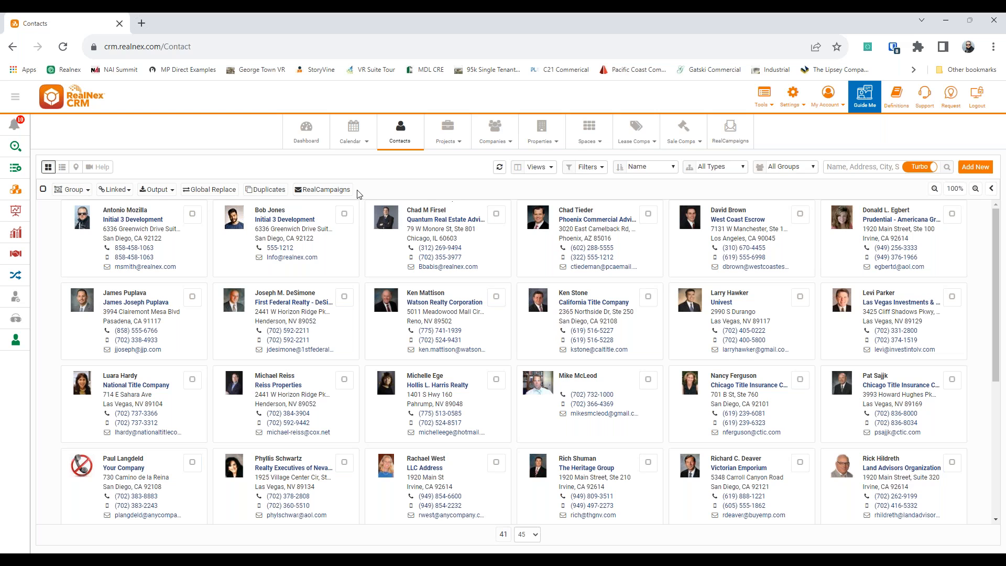
# Step: Start a RealCampaigns email to the 39 queried contacts using the Initial Out Reach template
pyautogui.click(323, 190)
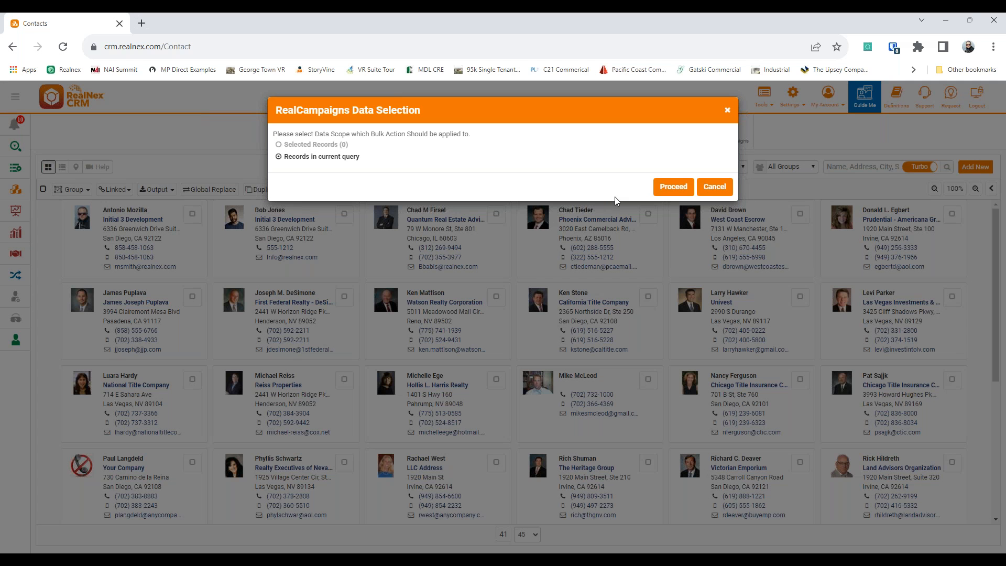
pyautogui.click(665, 189)
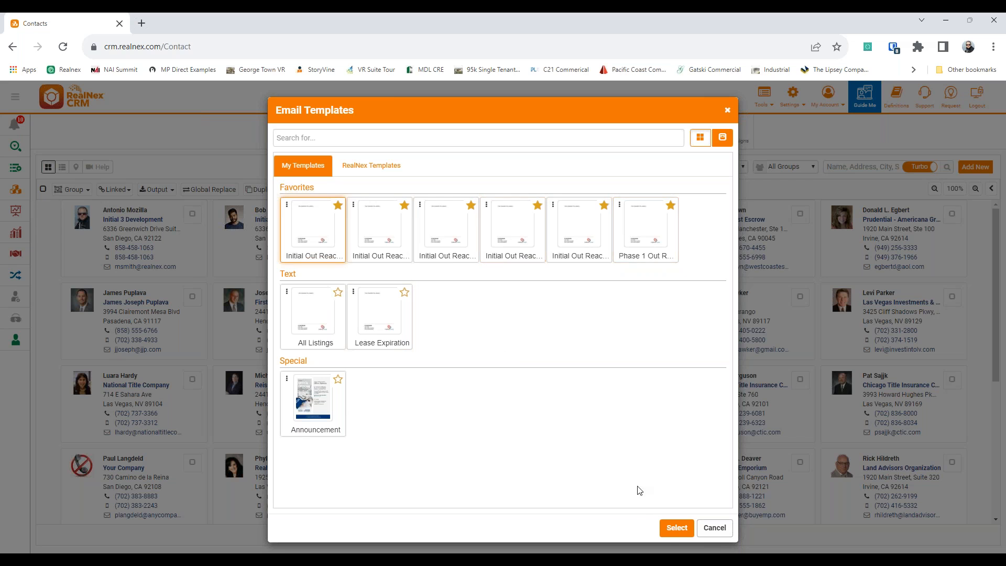
pyautogui.click(675, 529)
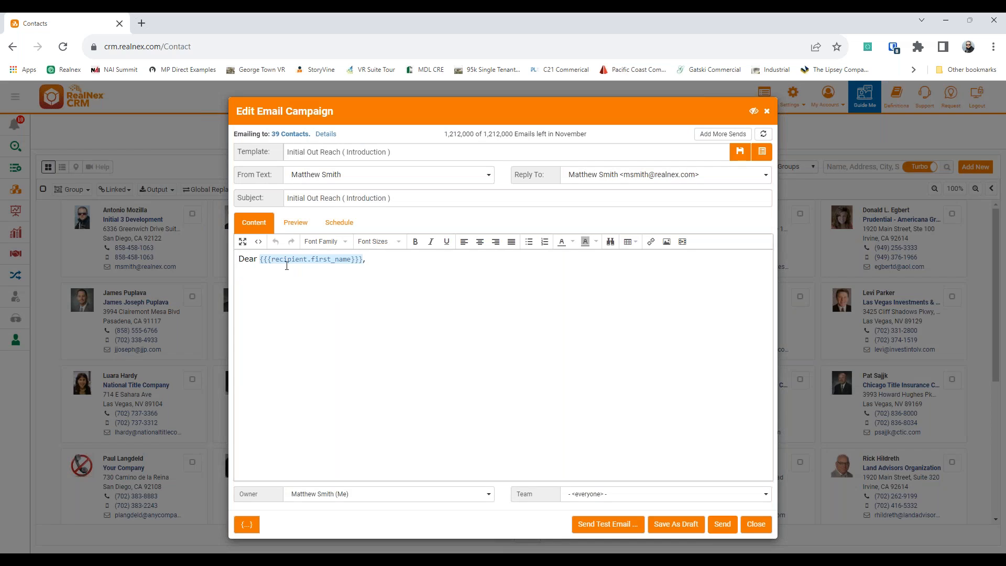
pyautogui.click(385, 264)
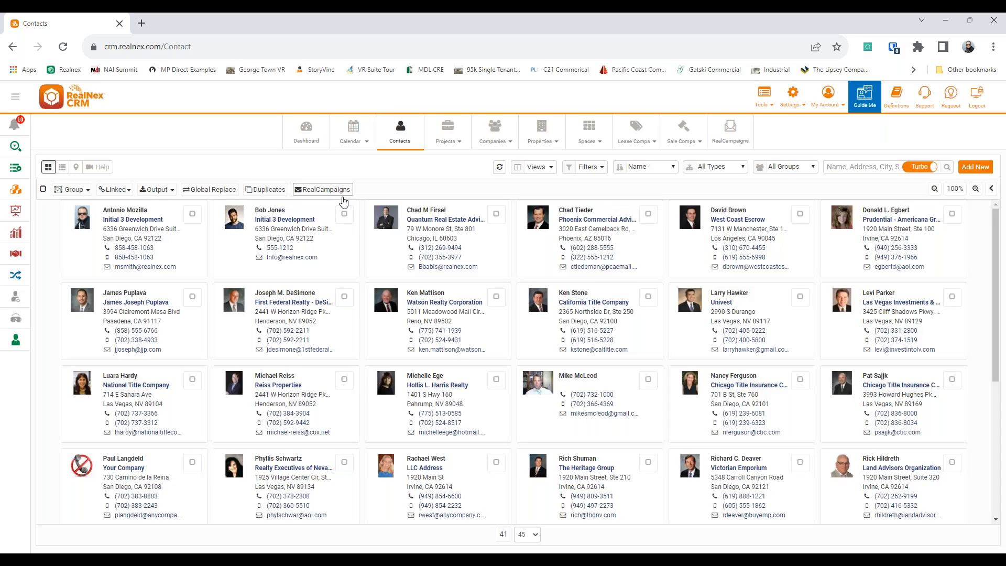
# Step: Restart the campaign for the current query with the Lease Expiration template
pyautogui.click(341, 189)
pyautogui.click(673, 187)
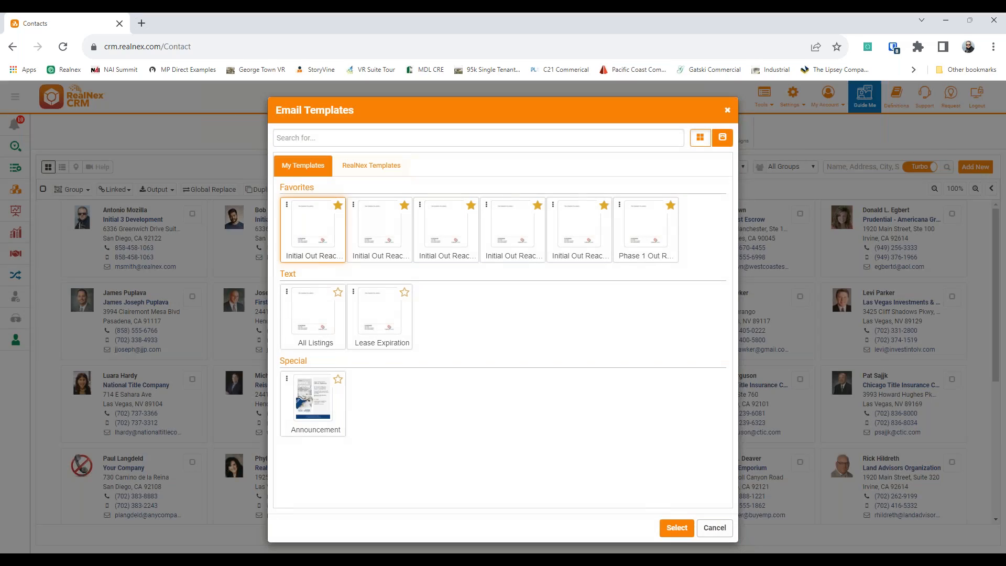
pyautogui.click(379, 315)
pyautogui.click(674, 529)
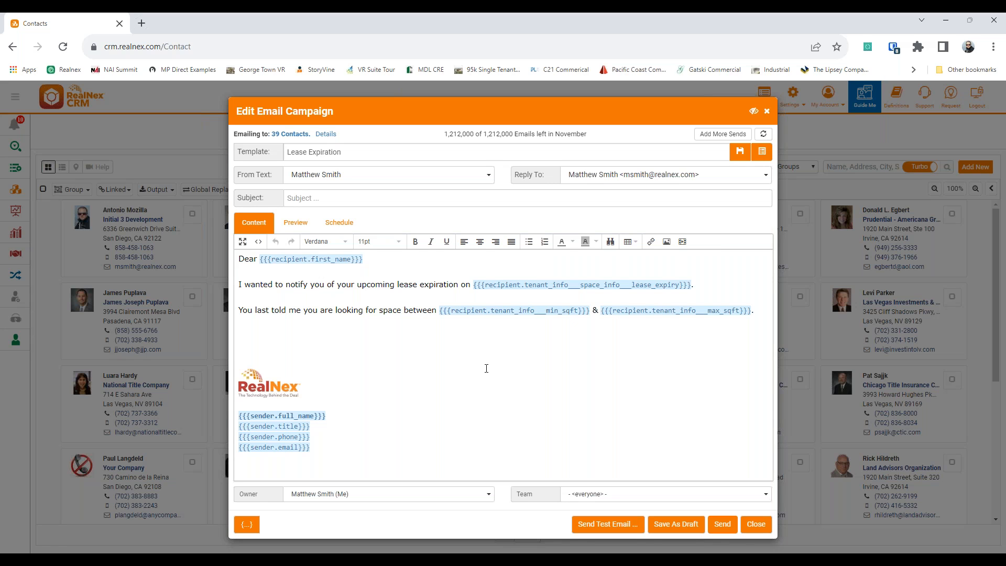
# Step: Check the merge-field list from the email body without inserting any field
pyautogui.click(260, 473)
pyautogui.click(244, 529)
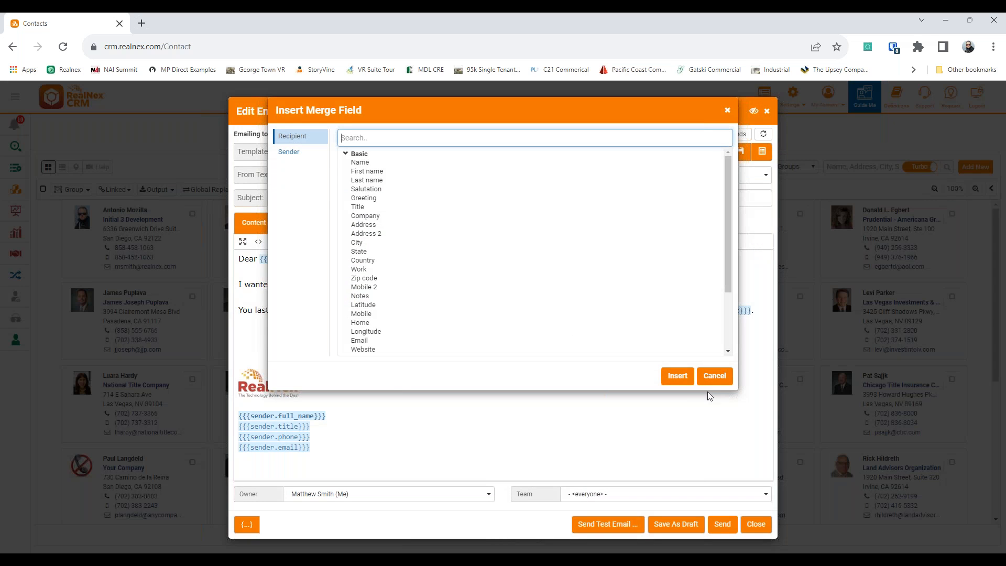
pyautogui.click(710, 379)
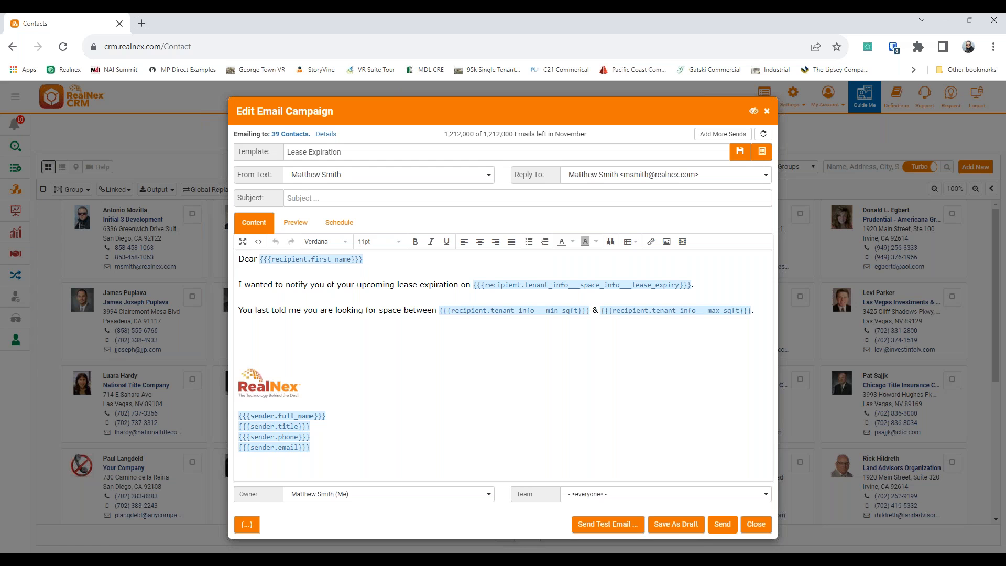
# Step: Preview the merged Lease Expiration email for six recipients in turn, then show the scheduling options
pyautogui.click(295, 222)
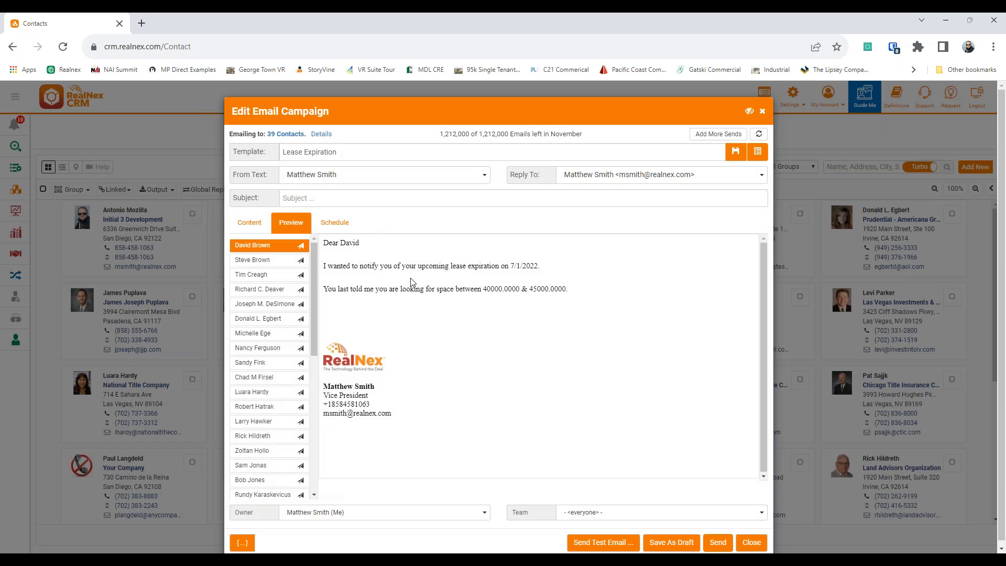
pyautogui.click(270, 261)
pyautogui.click(269, 275)
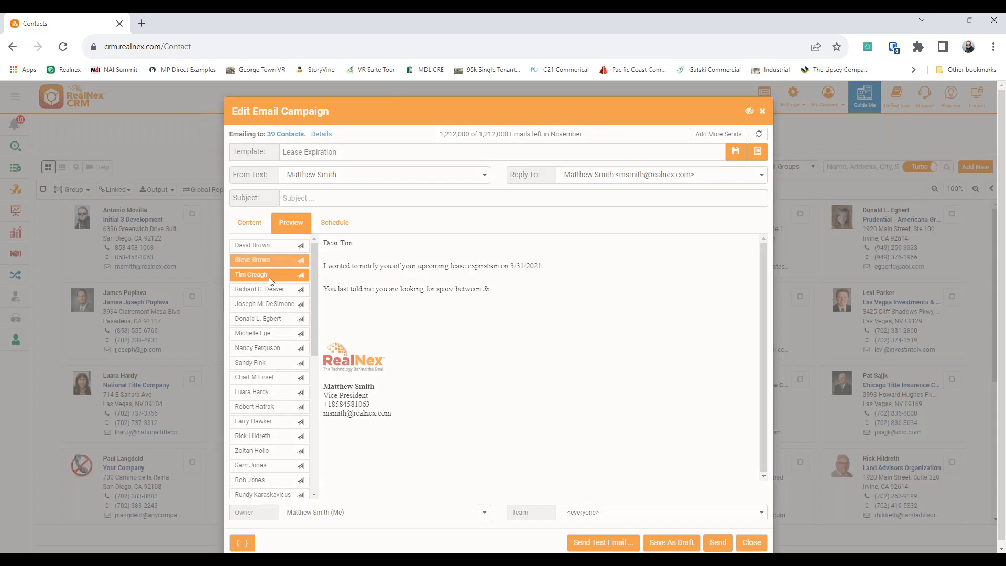
pyautogui.click(265, 295)
pyautogui.click(259, 308)
pyautogui.click(258, 318)
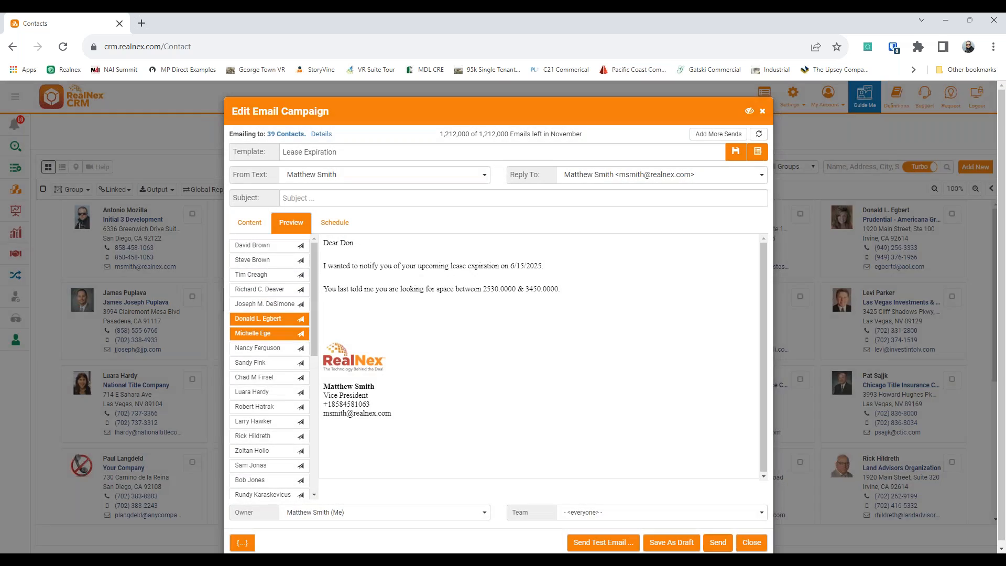
pyautogui.click(263, 333)
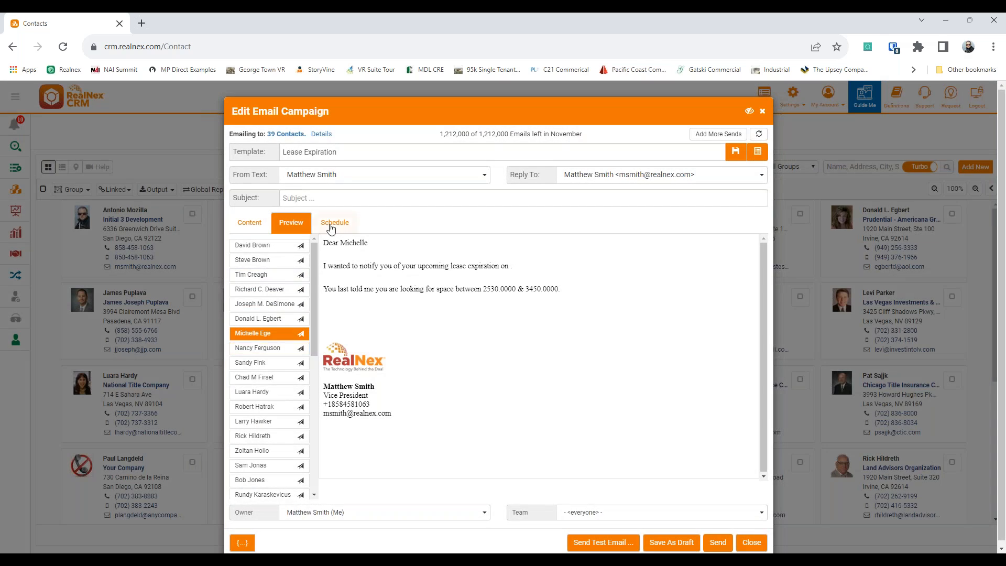
pyautogui.click(333, 225)
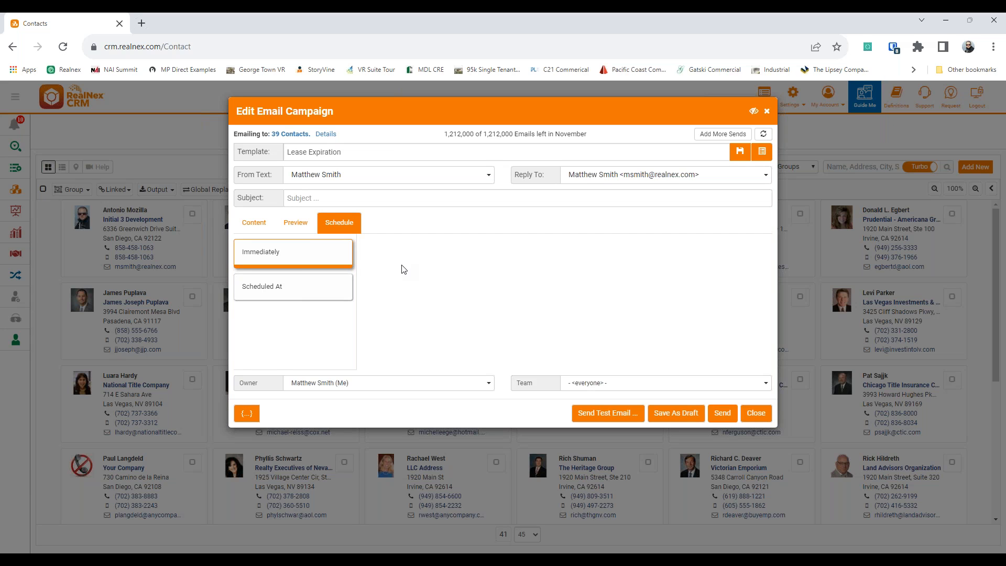
# Step: Schedule the campaign to send at 07:05 AM on 18 November 2022
pyautogui.click(292, 287)
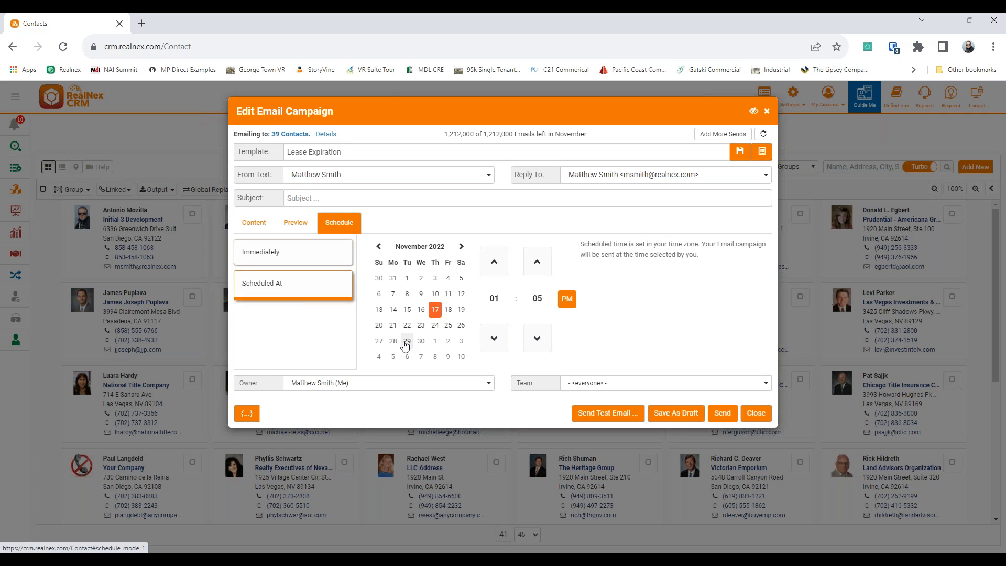
pyautogui.click(448, 309)
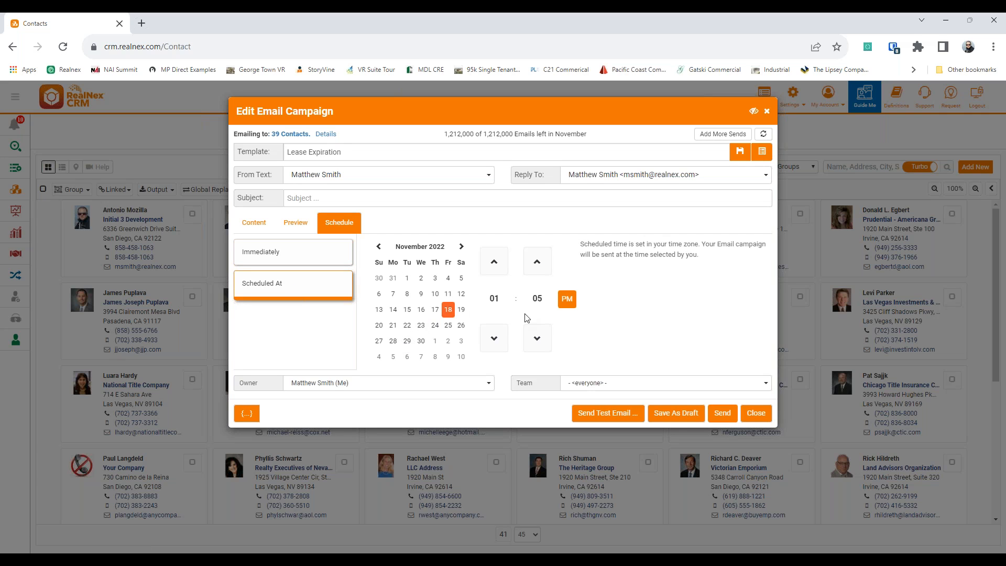
pyautogui.click(565, 302)
pyautogui.click(494, 262)
pyautogui.click(493, 261)
pyautogui.click(494, 262)
pyautogui.click(494, 261)
pyautogui.click(494, 262)
pyautogui.click(493, 262)
pyautogui.click(494, 261)
pyautogui.click(496, 336)
# Step: Review the subject and remaining email count, then close the campaign editor
pyautogui.click(354, 199)
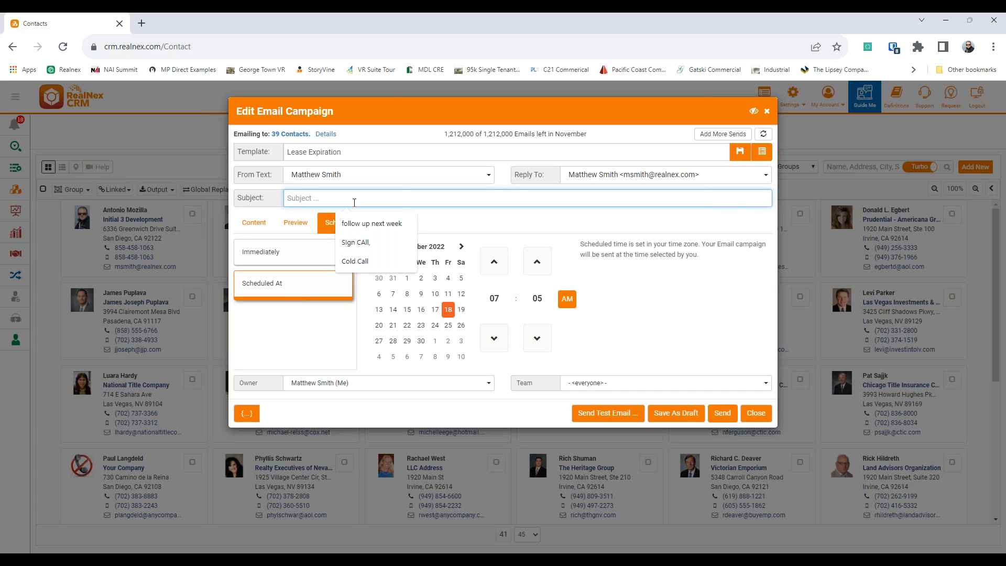
pyautogui.moveTo(443, 137); pyautogui.dragTo(482, 142)
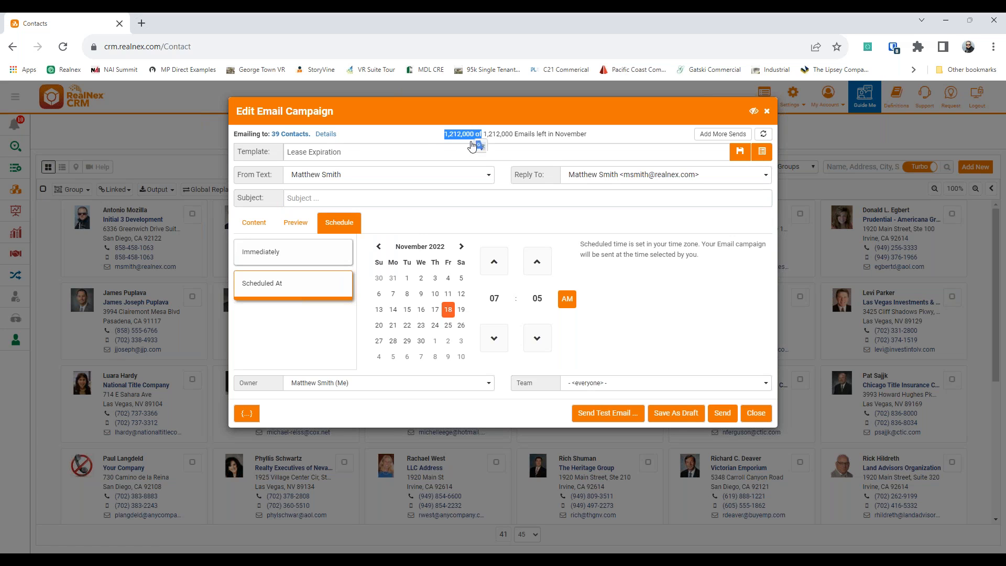
pyautogui.click(425, 138)
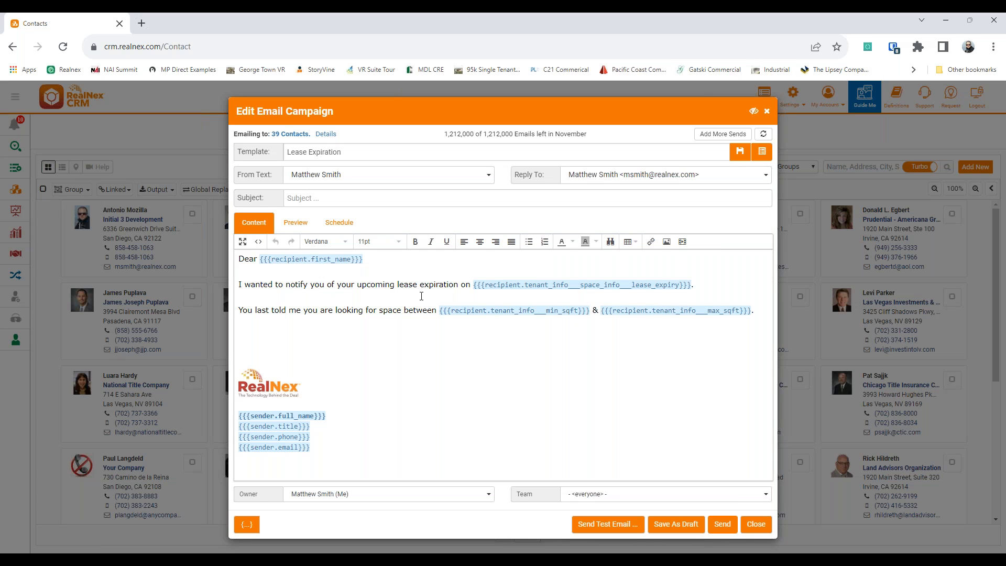
pyautogui.click(766, 112)
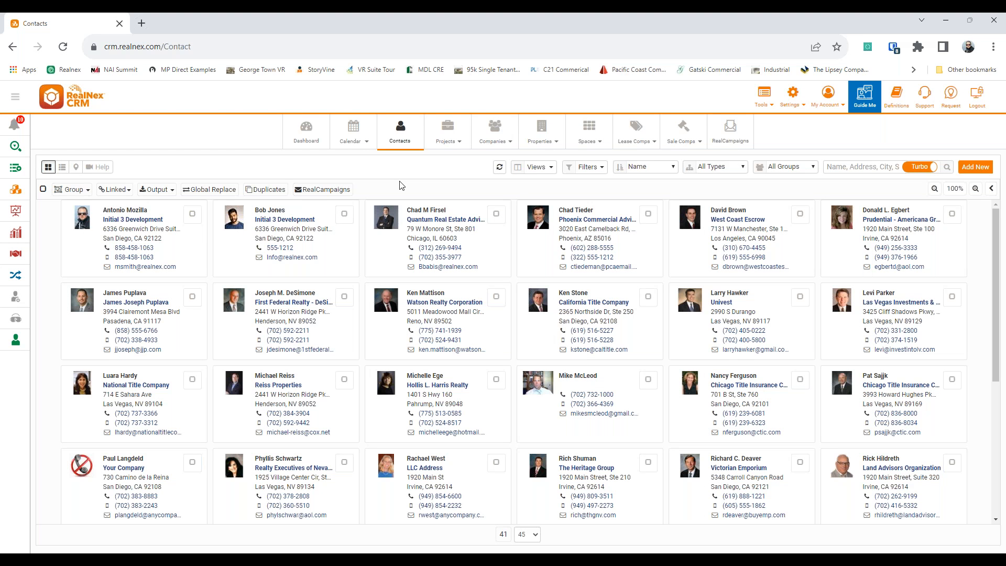
pyautogui.rightClick(543, 134)
pyautogui.click(558, 142)
pyautogui.click(168, 25)
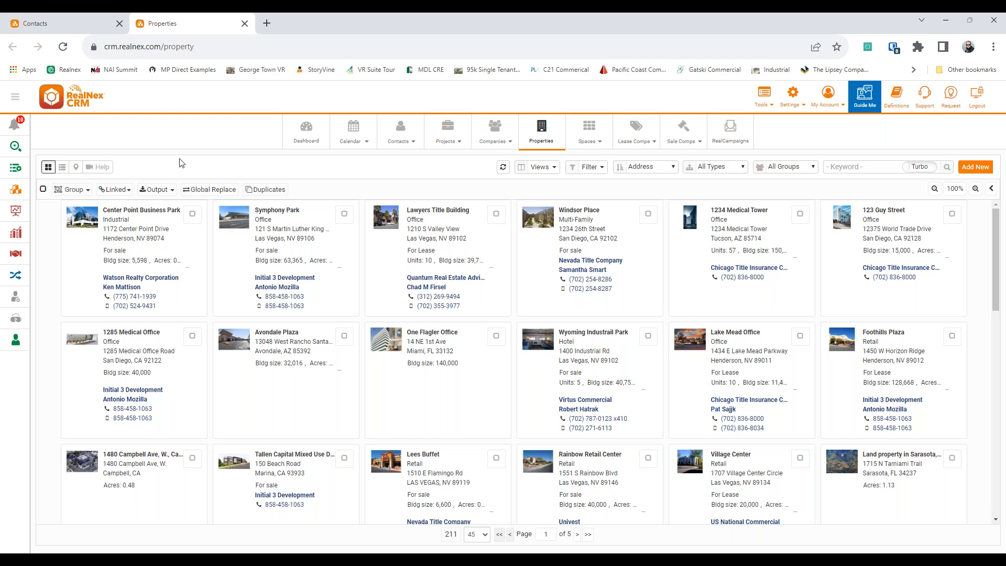
pyautogui.click(438, 230)
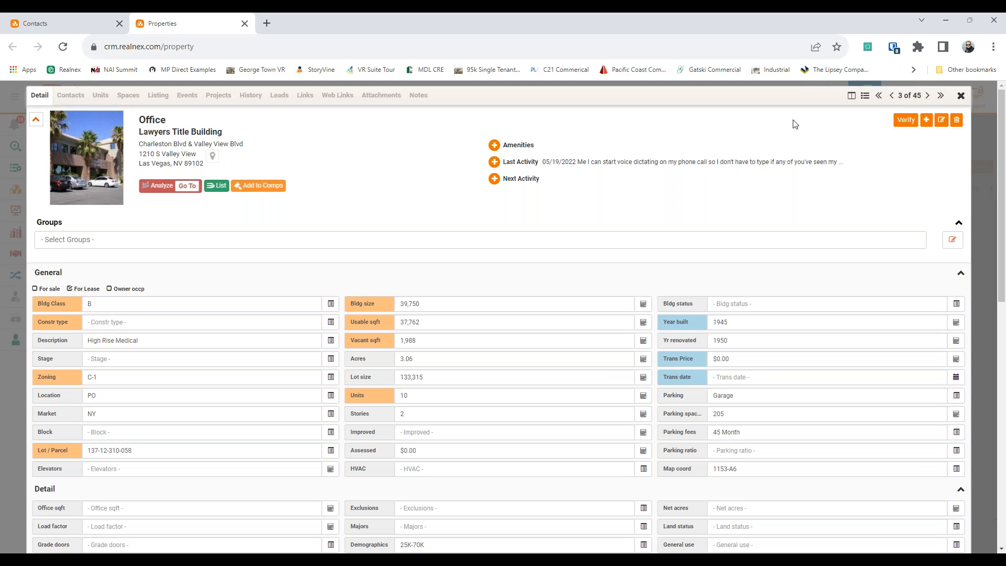
pyautogui.click(960, 96)
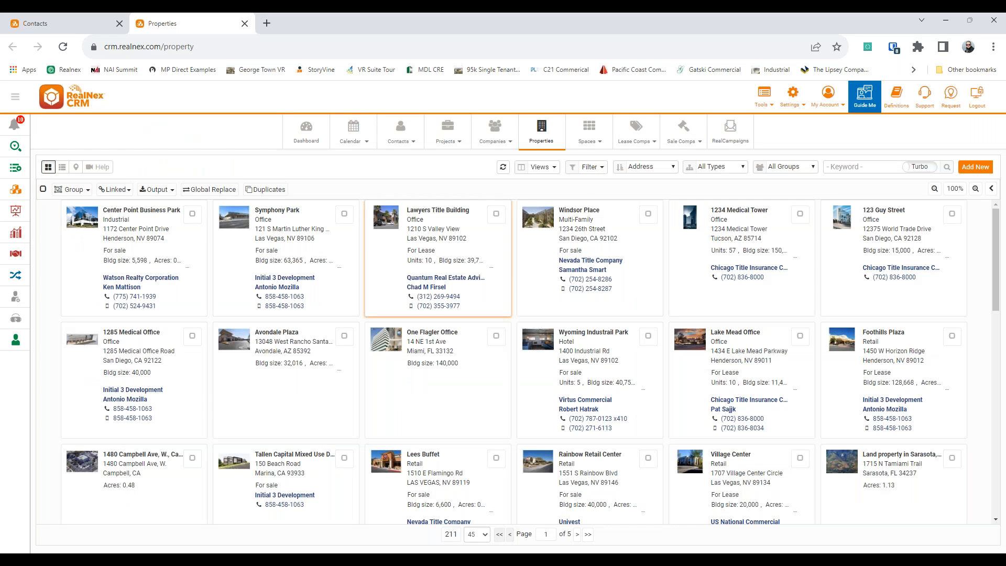
pyautogui.click(750, 241)
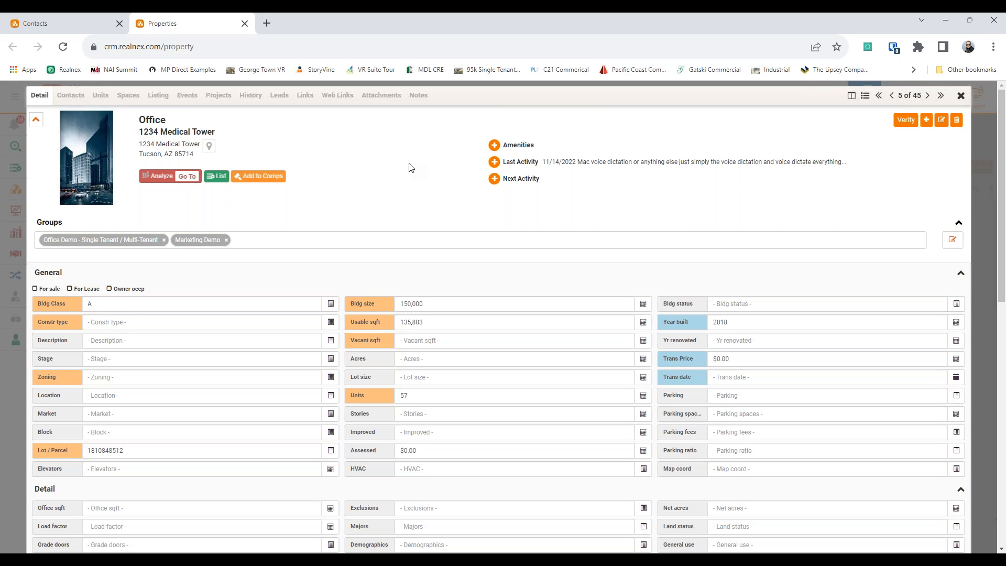
pyautogui.moveTo(80, 150)
pyautogui.click(378, 96)
pyautogui.click(850, 278)
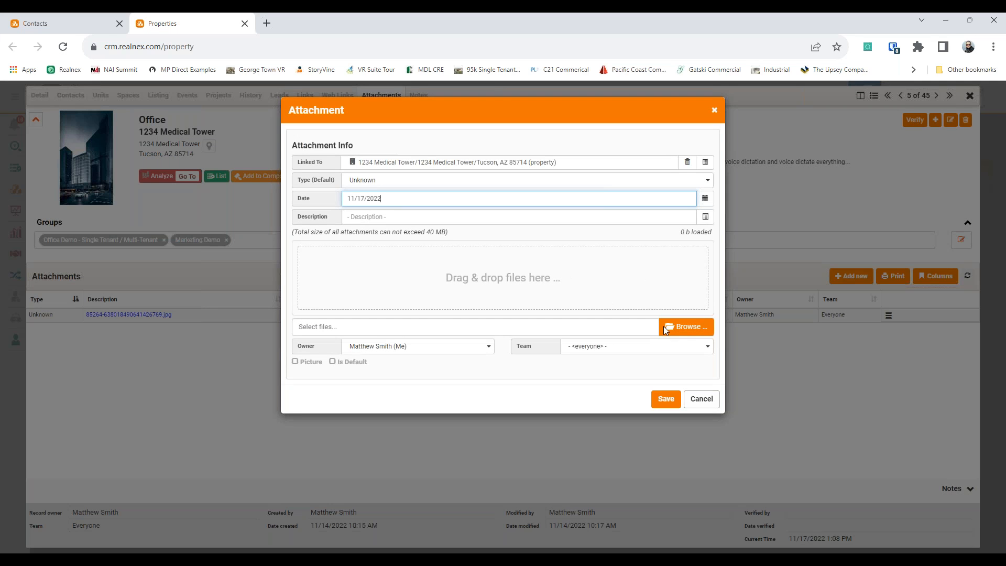
pyautogui.click(700, 405)
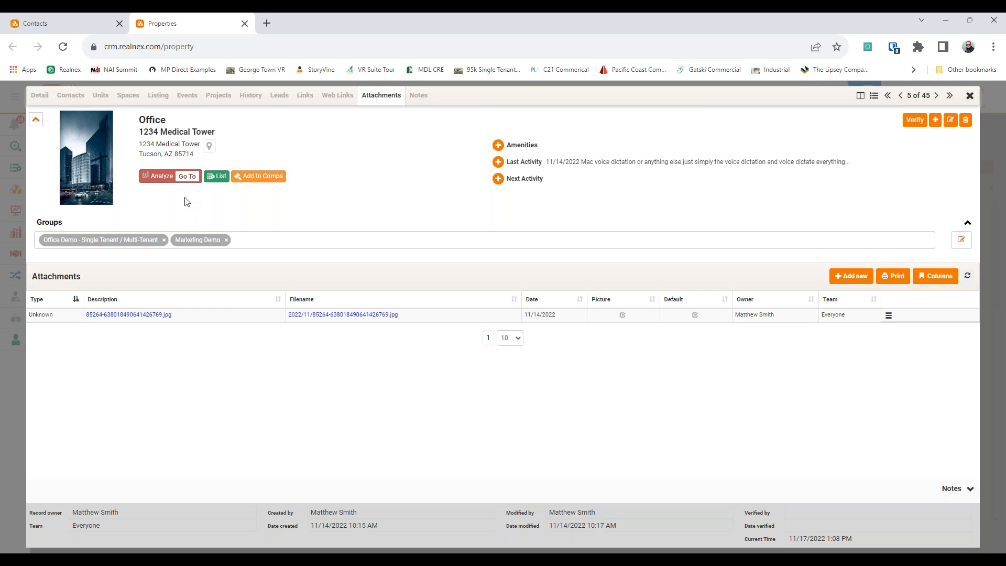
# Step: Open 1234 Medical Tower in MarketEdge, keeping Financial Analysis as the analysis type
pyautogui.click(188, 181)
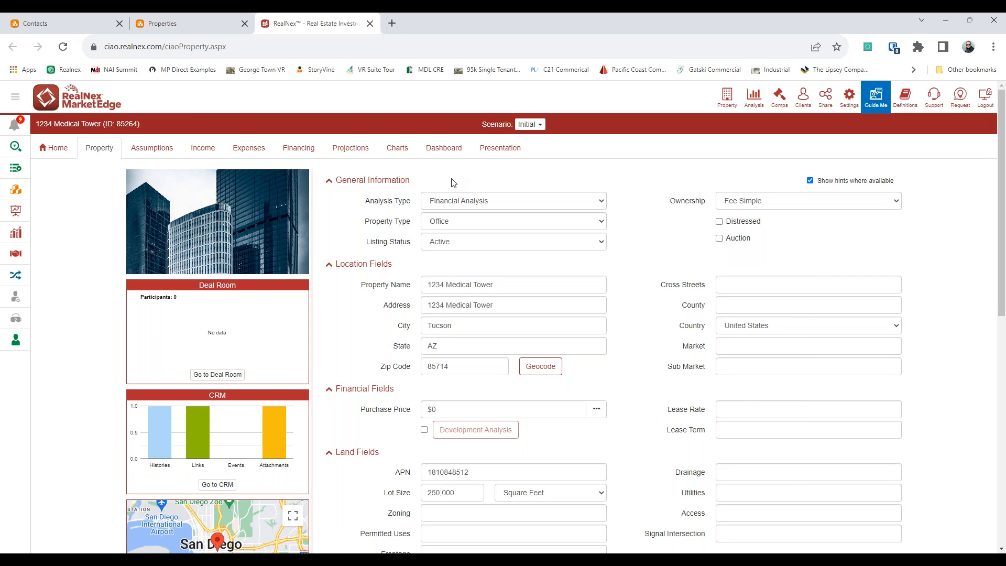
pyautogui.click(466, 201)
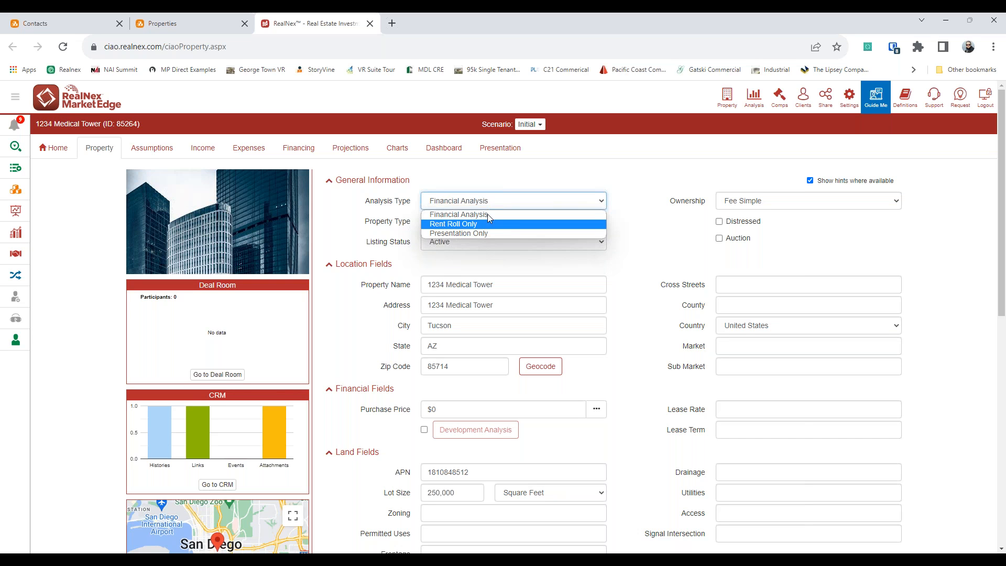
pyautogui.click(487, 212)
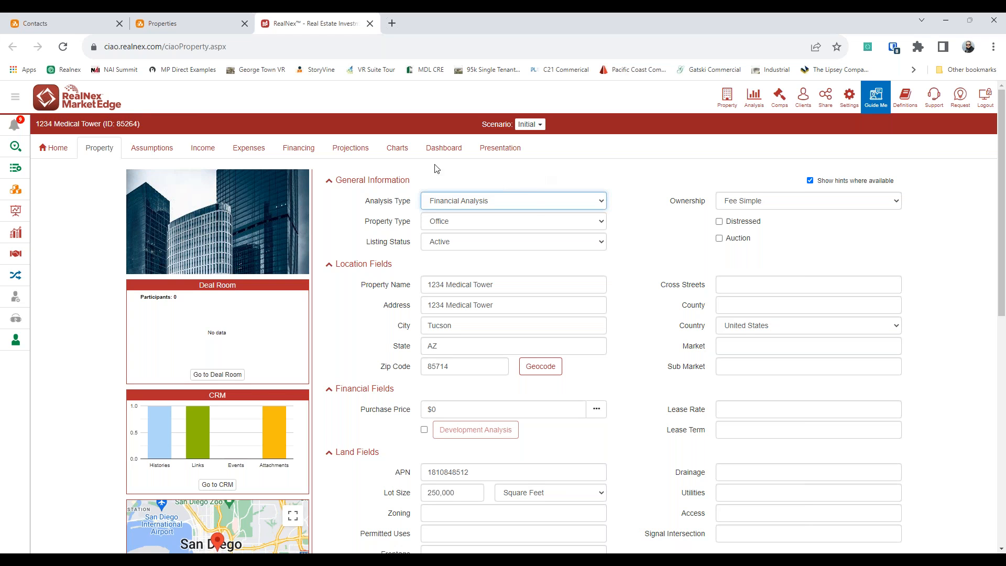
# Step: Review the property fields, then bring up the property's presentation cover sheet
pyautogui.scroll(-1, 548, 261)
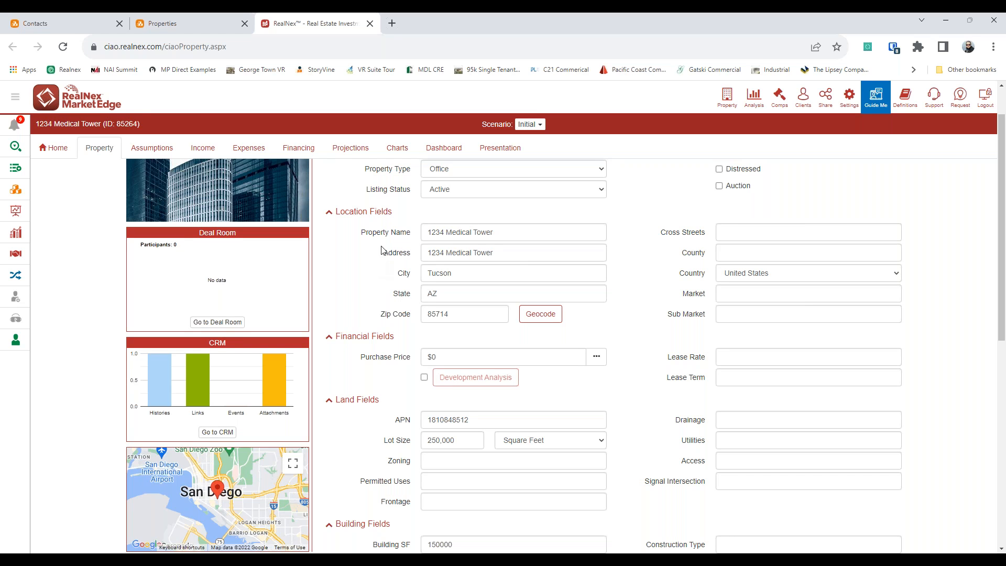
pyautogui.scroll(-3, 382, 251)
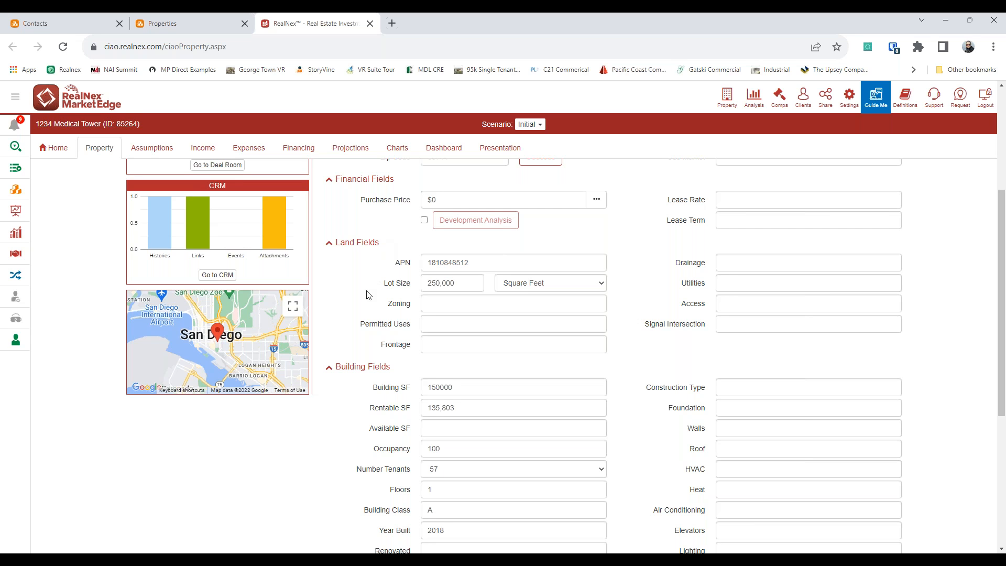
pyautogui.scroll(-1, 372, 291)
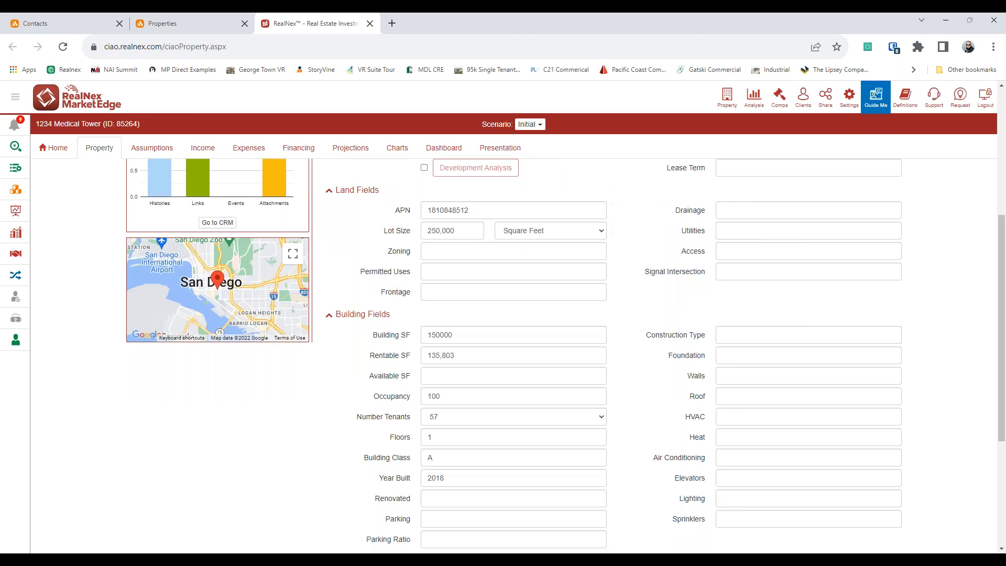
pyautogui.scroll(-4, 490, 291)
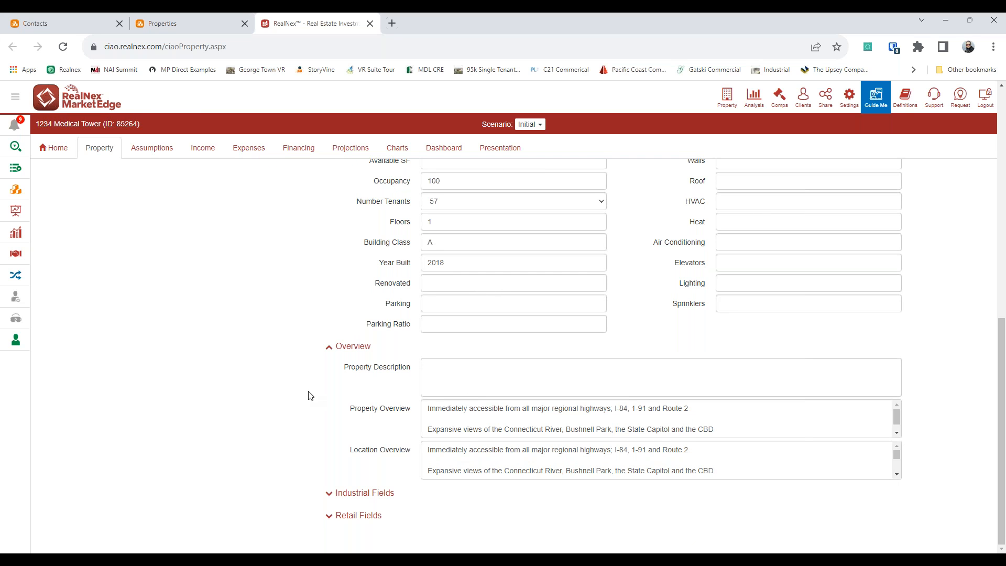
pyautogui.scroll(9, 262, 420)
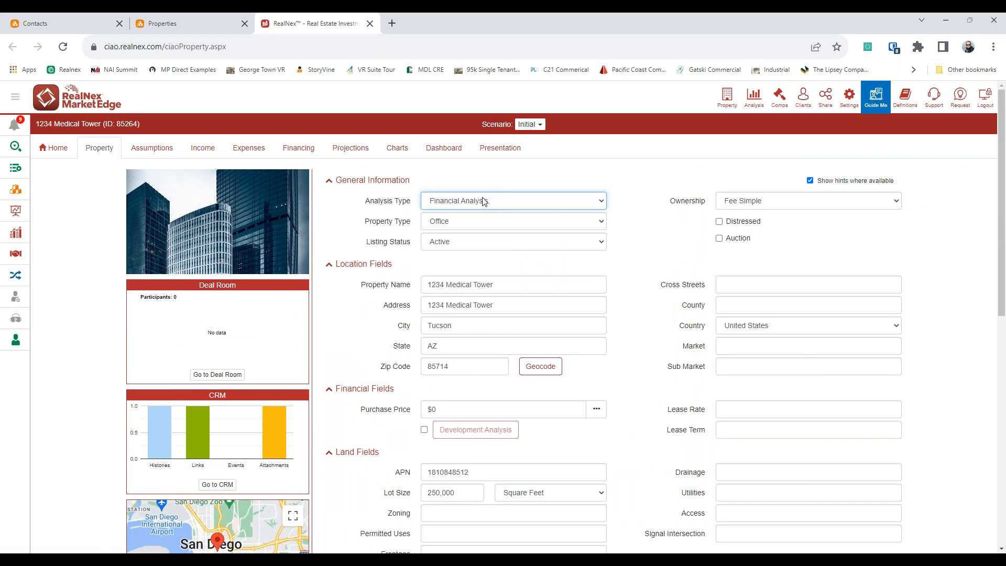
pyautogui.click(516, 152)
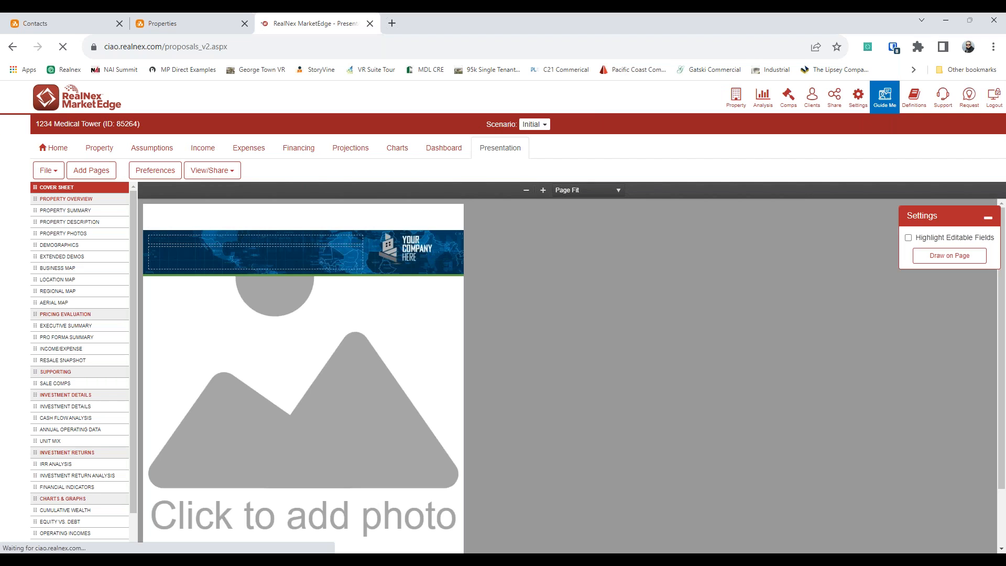
pyautogui.click(51, 170)
# Step: Browse RealNex templates with Any orientation and any listing or template type
pyautogui.click(63, 289)
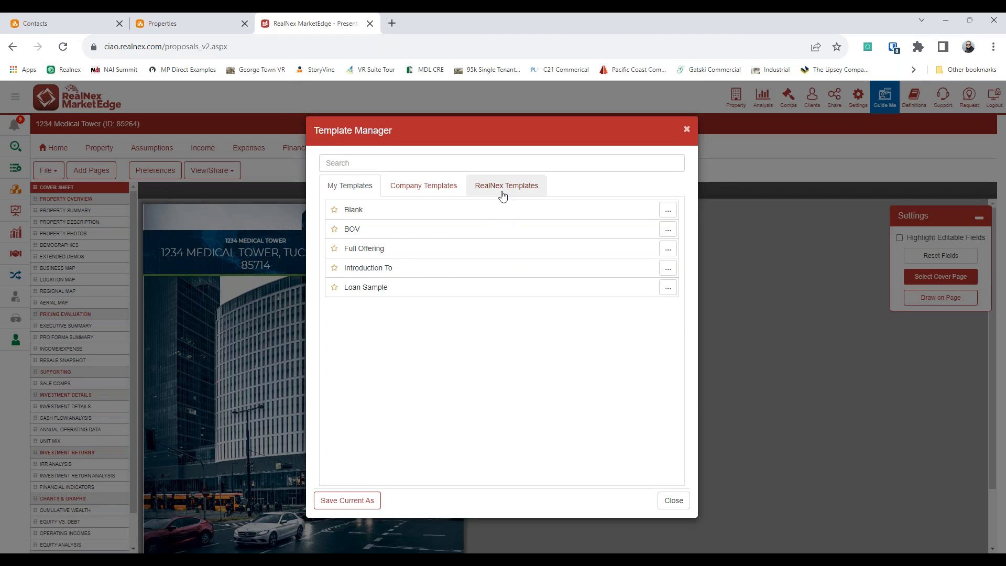
pyautogui.click(504, 188)
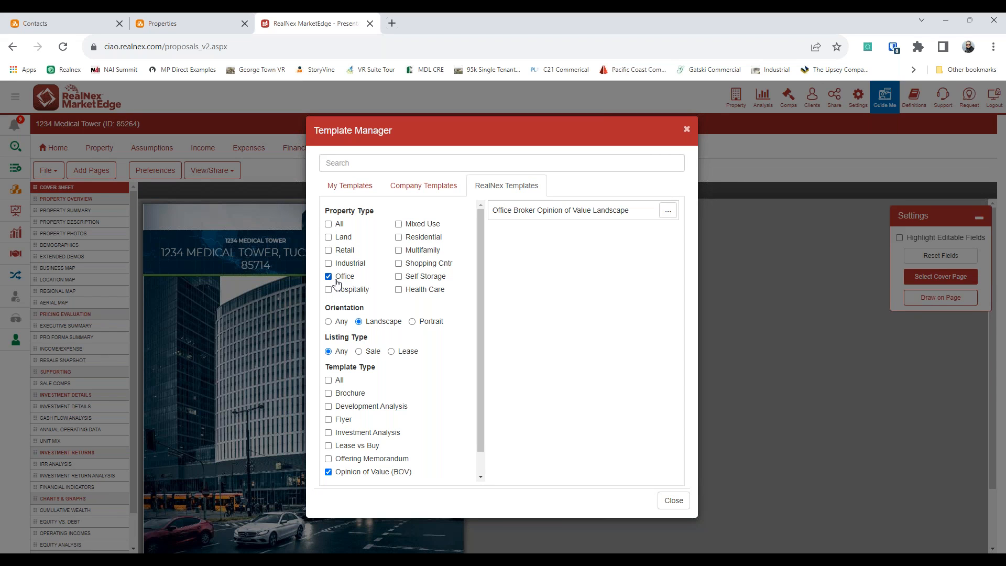
pyautogui.click(330, 321)
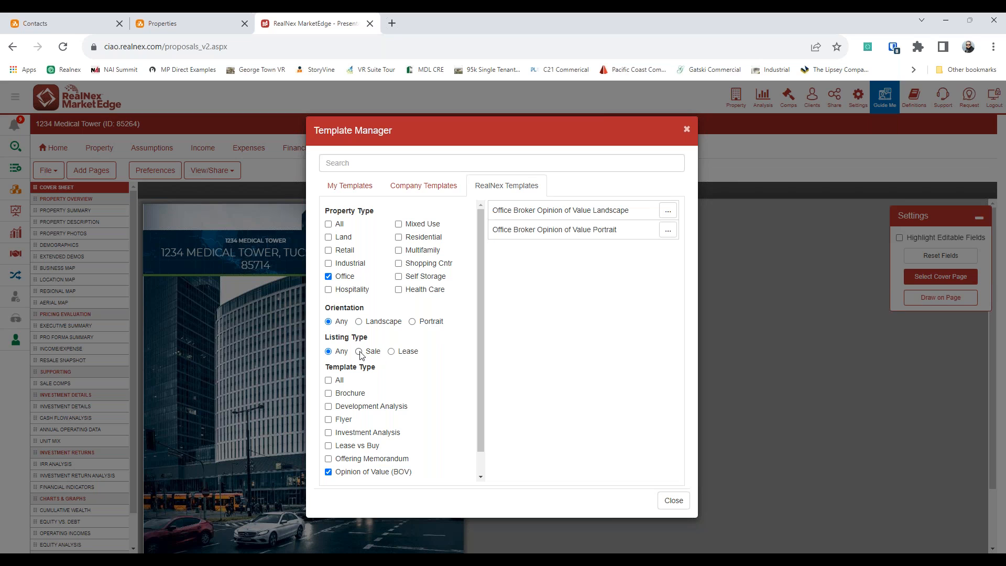
pyautogui.click(391, 351)
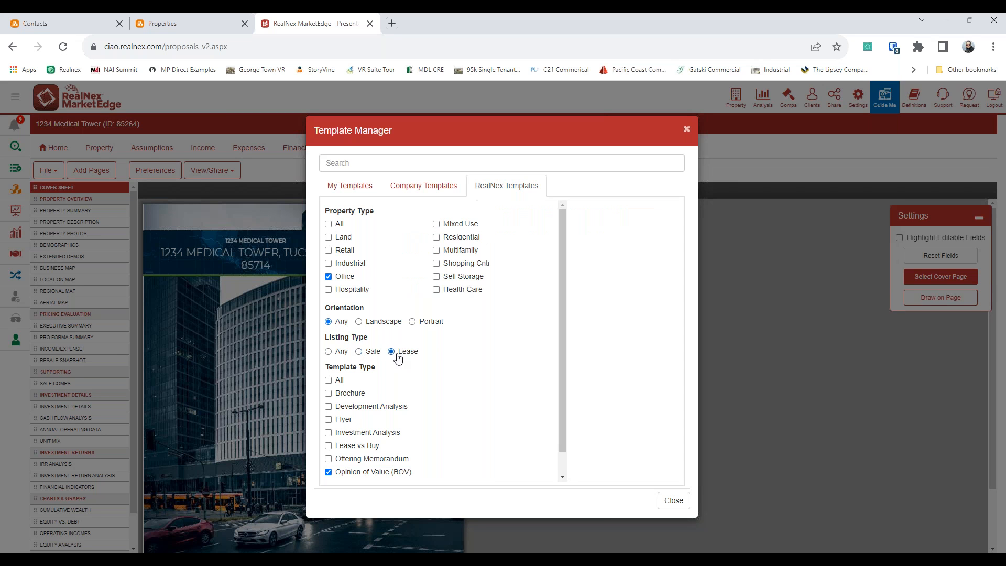
pyautogui.click(329, 351)
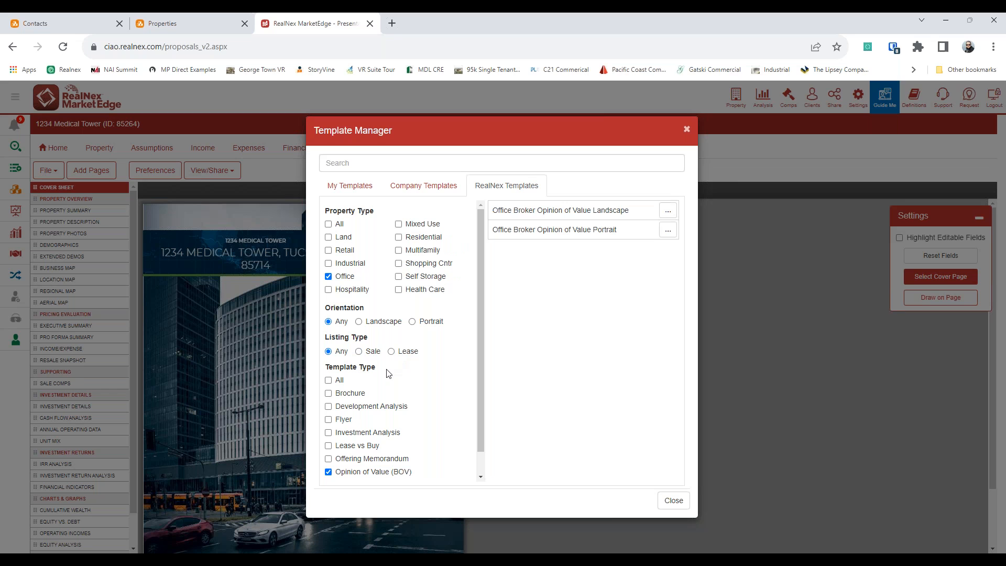
pyautogui.click(329, 380)
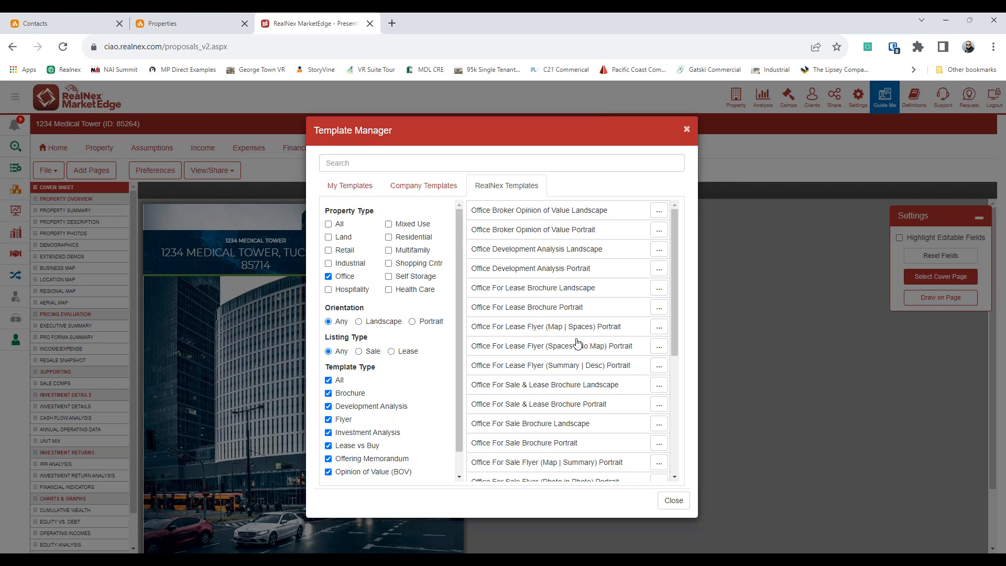
pyautogui.scroll(-2, 575, 356)
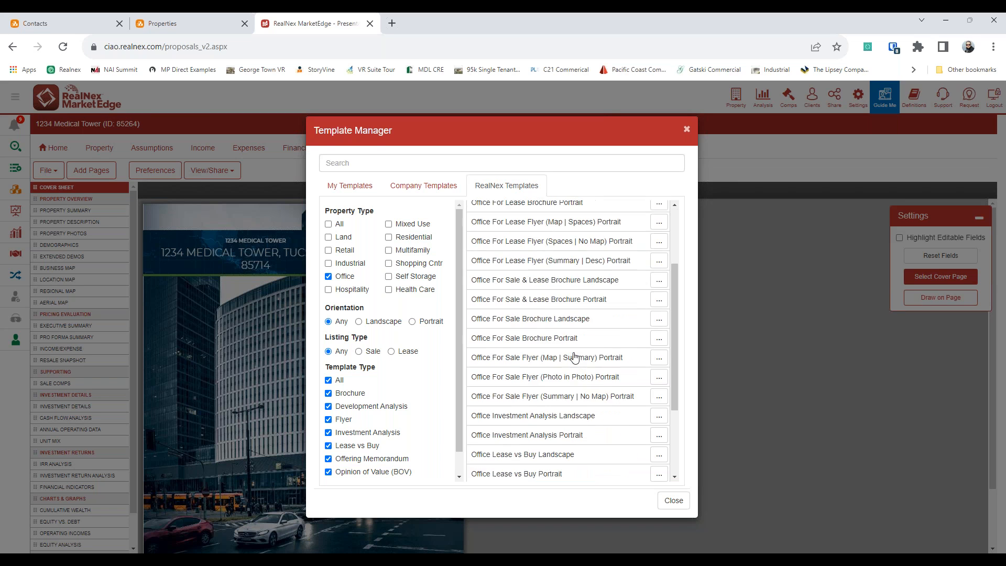
pyautogui.scroll(-3, 575, 356)
pyautogui.scroll(-1, 368, 422)
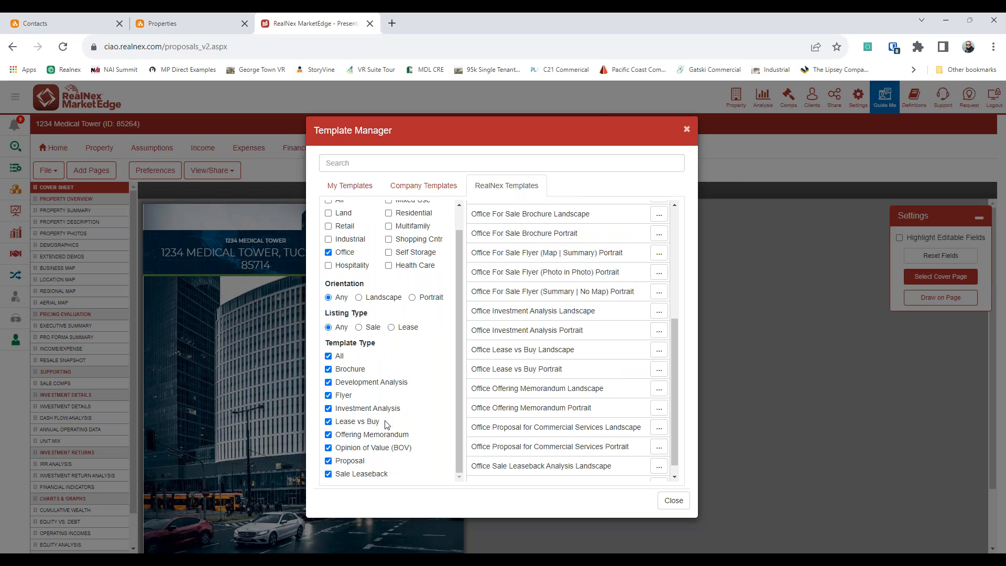
# Step: Filter to Flyer templates and load Office For Lease Flyer (Map | Spaces) Portrait
pyautogui.click(330, 357)
pyautogui.click(329, 369)
pyautogui.click(328, 369)
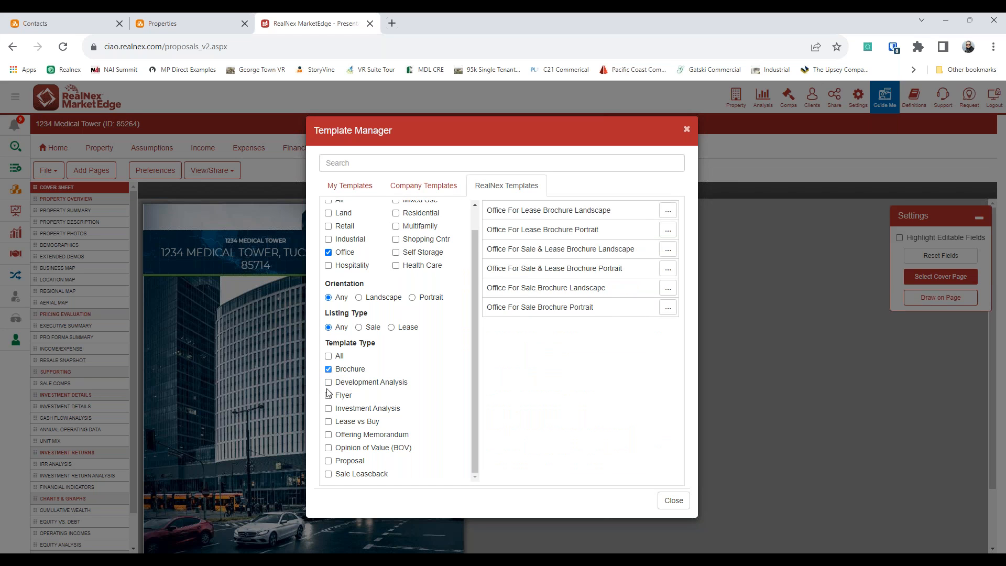
pyautogui.click(329, 395)
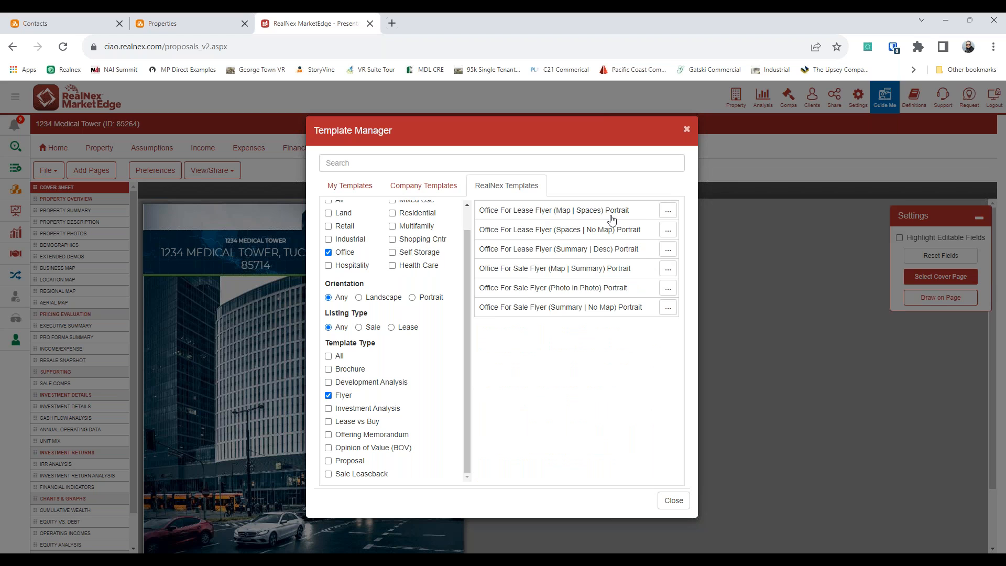
pyautogui.click(611, 215)
pyautogui.click(639, 500)
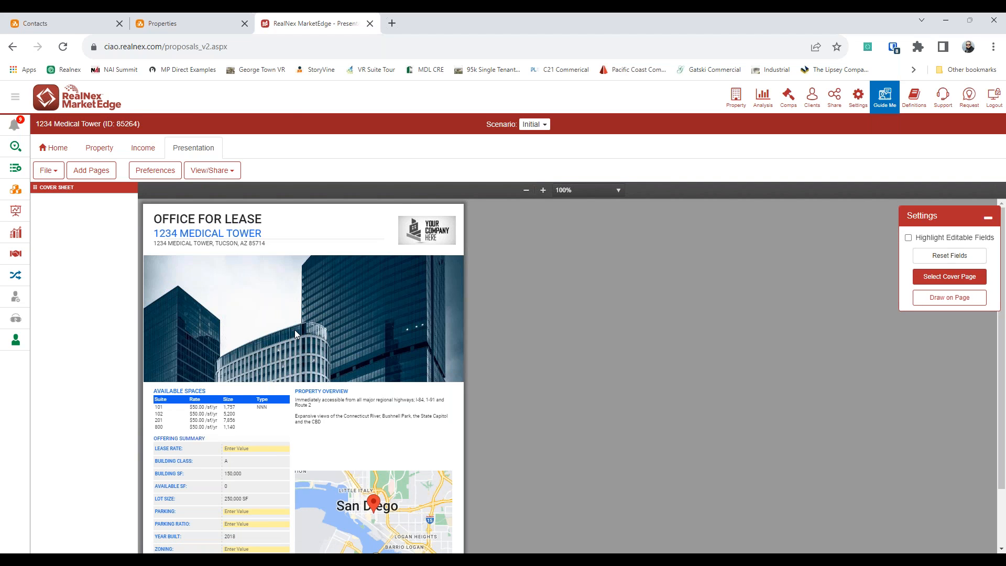
# Step: Make the building photo fill its frame, shifted up to show the street and cars
pyautogui.click(286, 341)
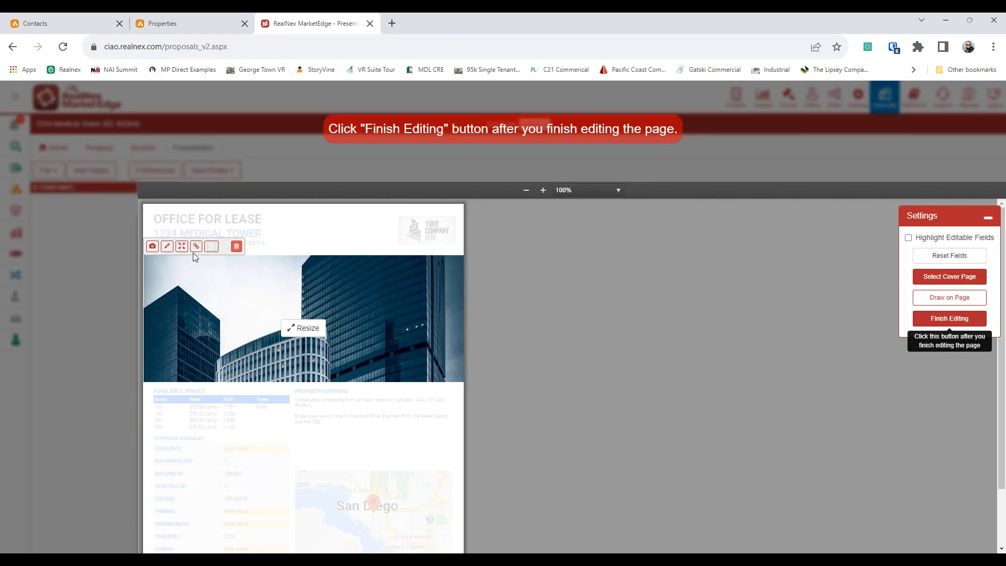
pyautogui.click(167, 246)
pyautogui.click(310, 319)
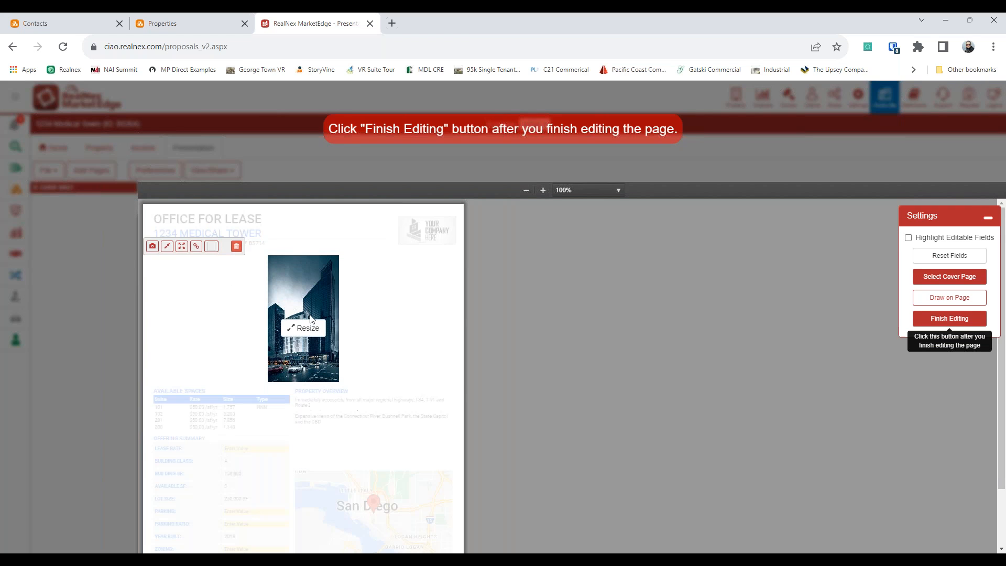
pyautogui.click(296, 333)
pyautogui.click(310, 292)
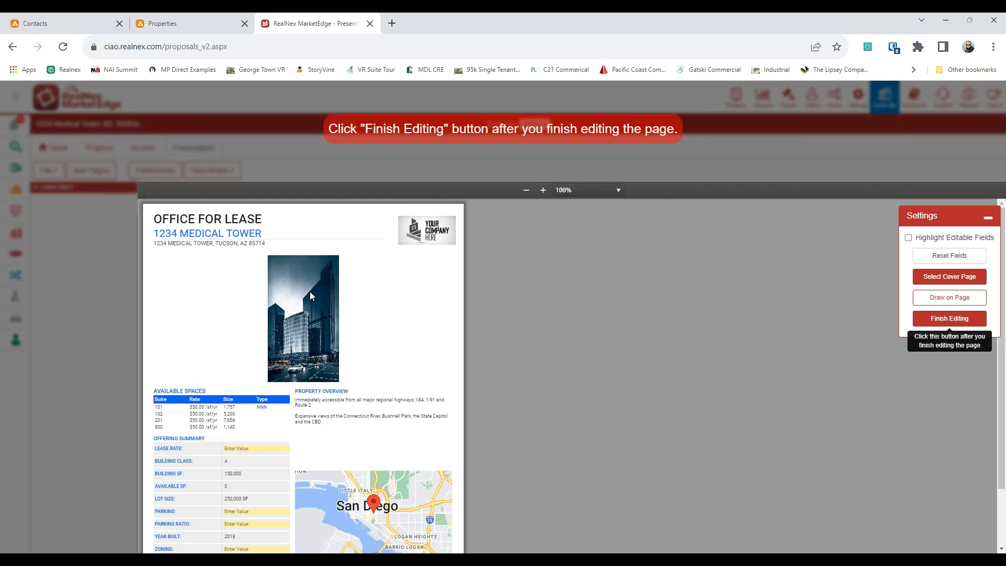
pyautogui.click(303, 301)
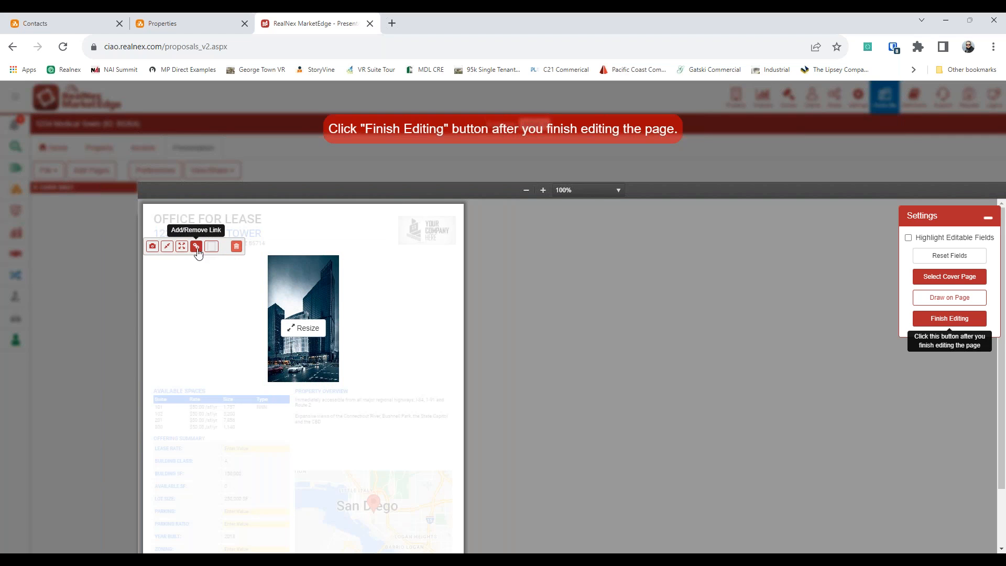
pyautogui.click(182, 246)
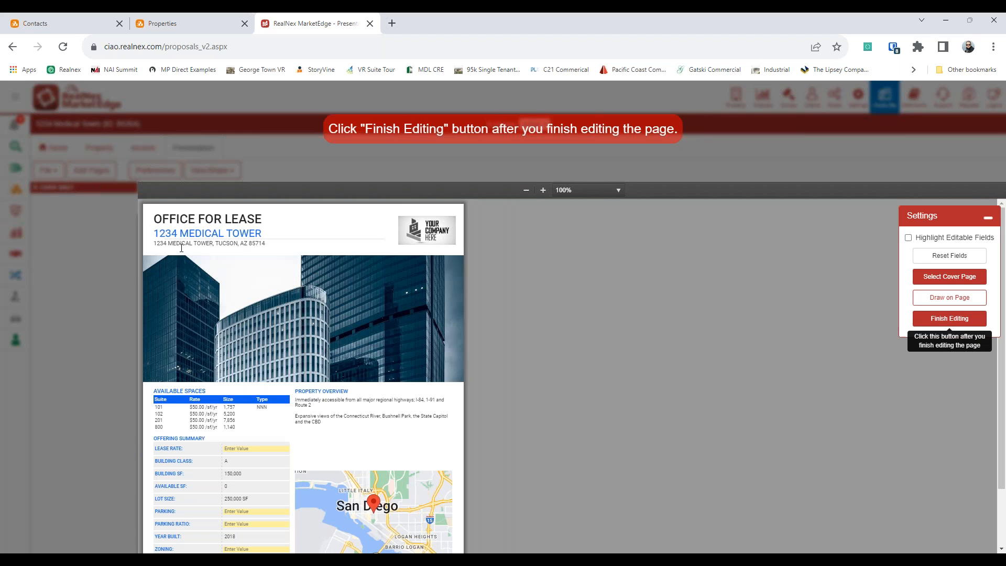
pyautogui.moveTo(285, 315); pyautogui.dragTo(292, 221)
pyautogui.moveTo(276, 333); pyautogui.dragTo(281, 253)
pyautogui.click(649, 328)
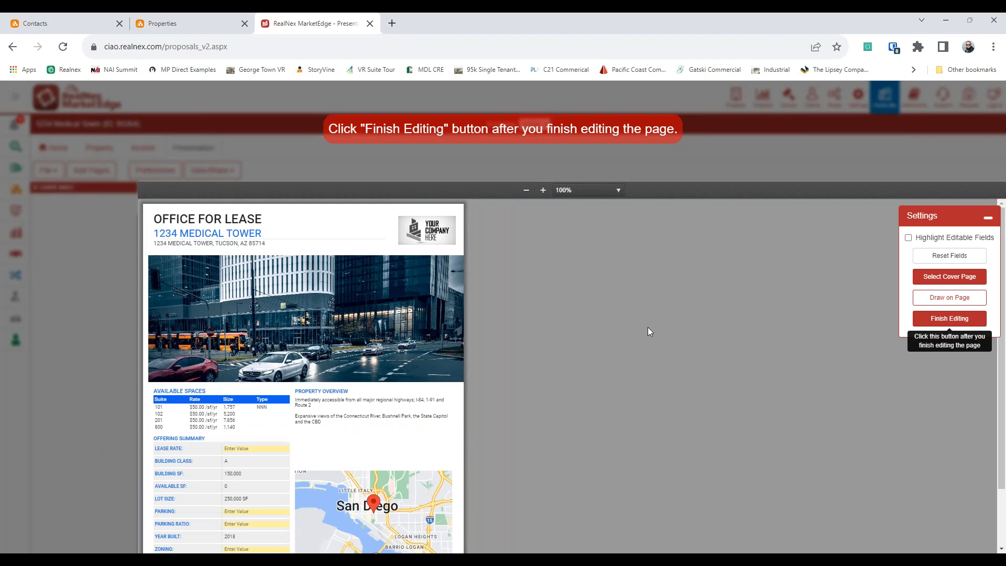
pyautogui.click(967, 323)
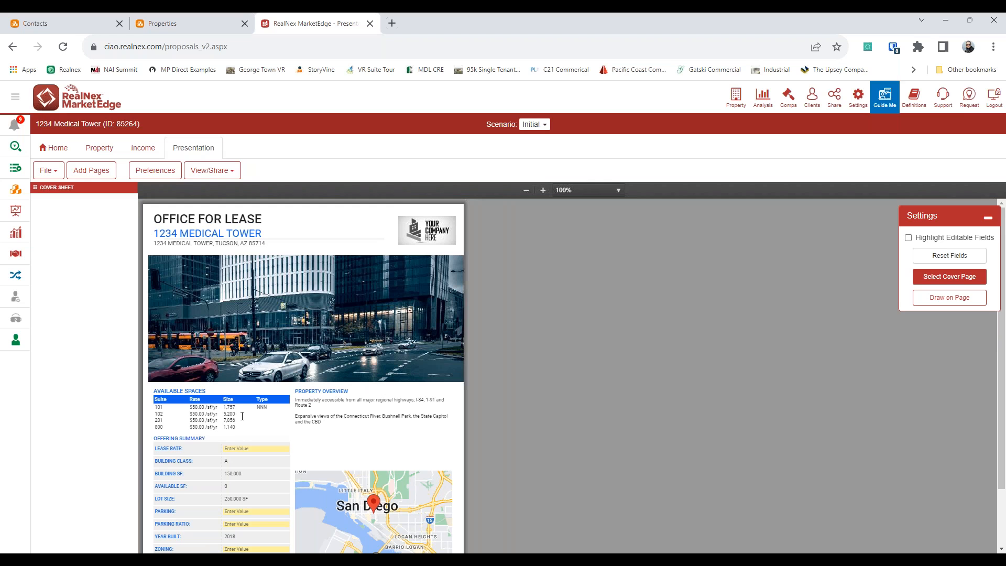
pyautogui.scroll(-1, 240, 460)
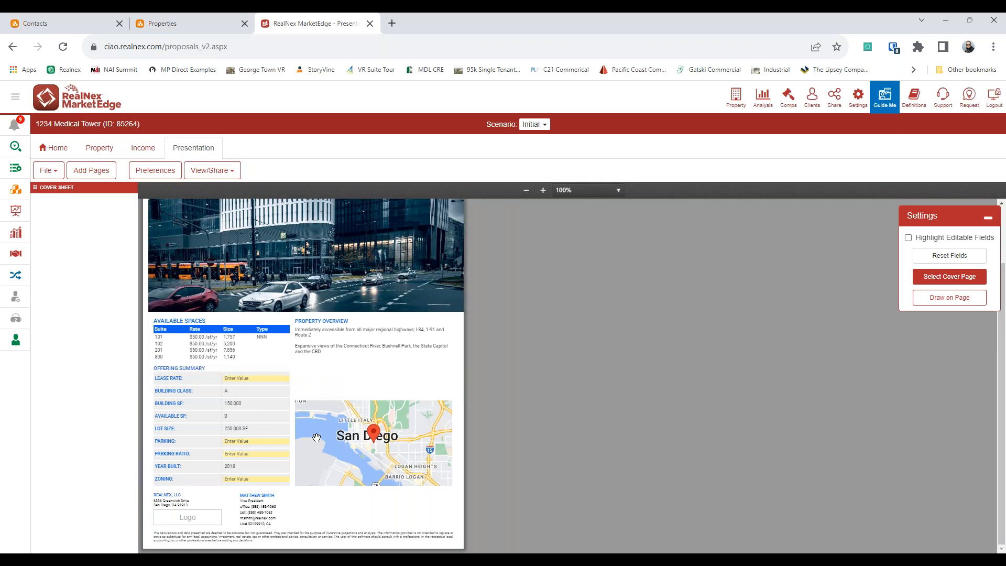
# Step: Switch the flyer's location map to satellite imagery and finish editing the page
pyautogui.click(333, 444)
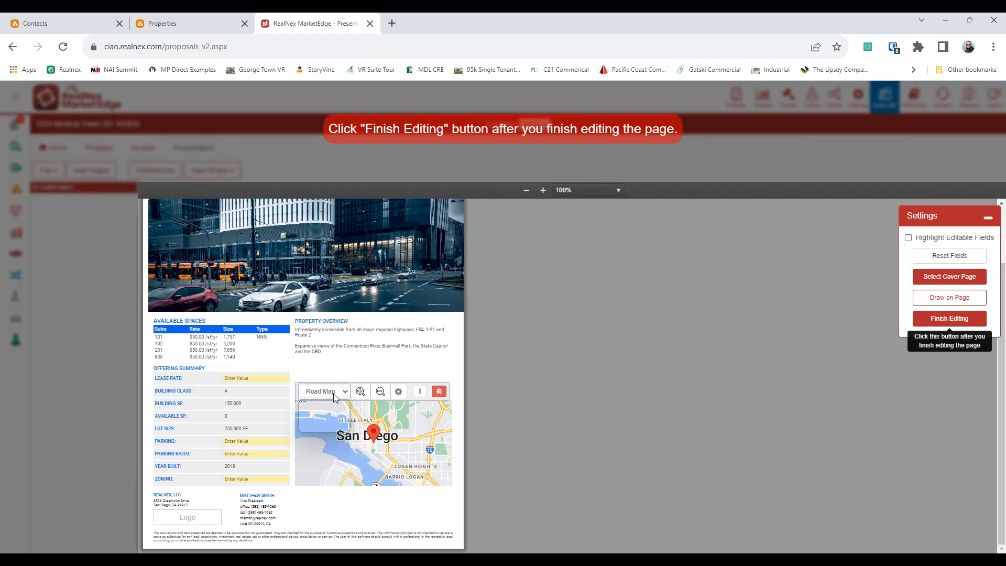
pyautogui.click(333, 393)
pyautogui.click(331, 404)
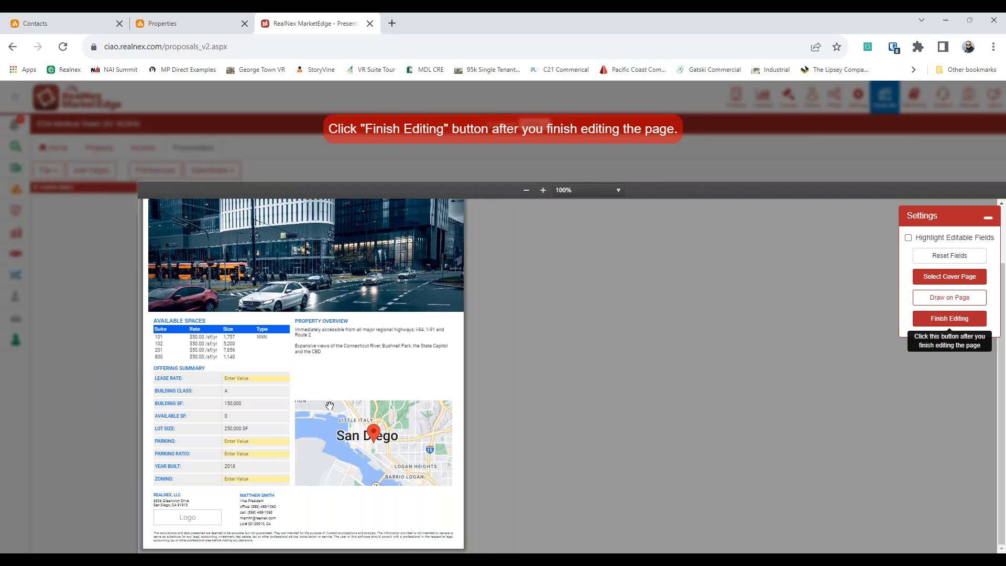
pyautogui.click(317, 394)
pyautogui.click(313, 421)
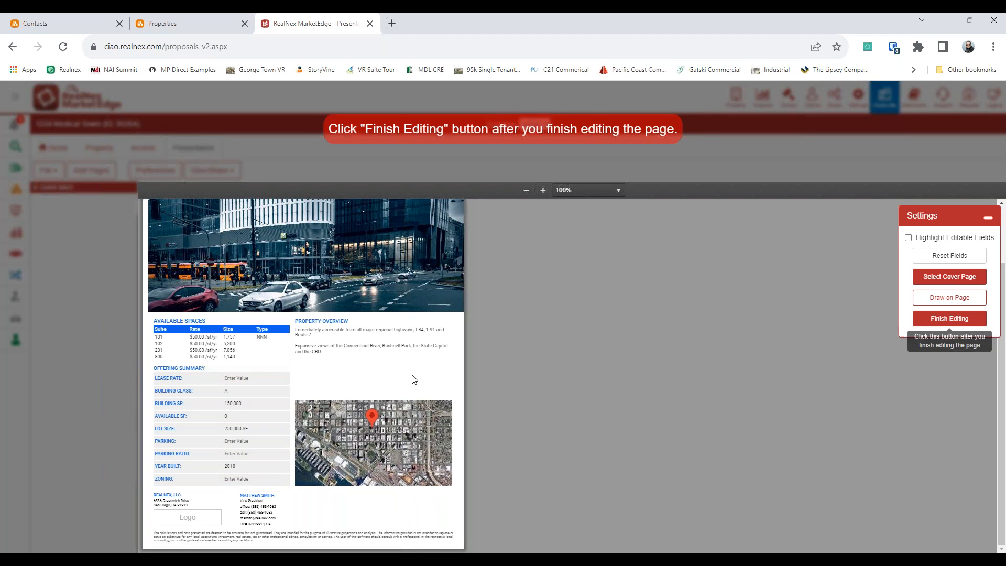
pyautogui.click(951, 318)
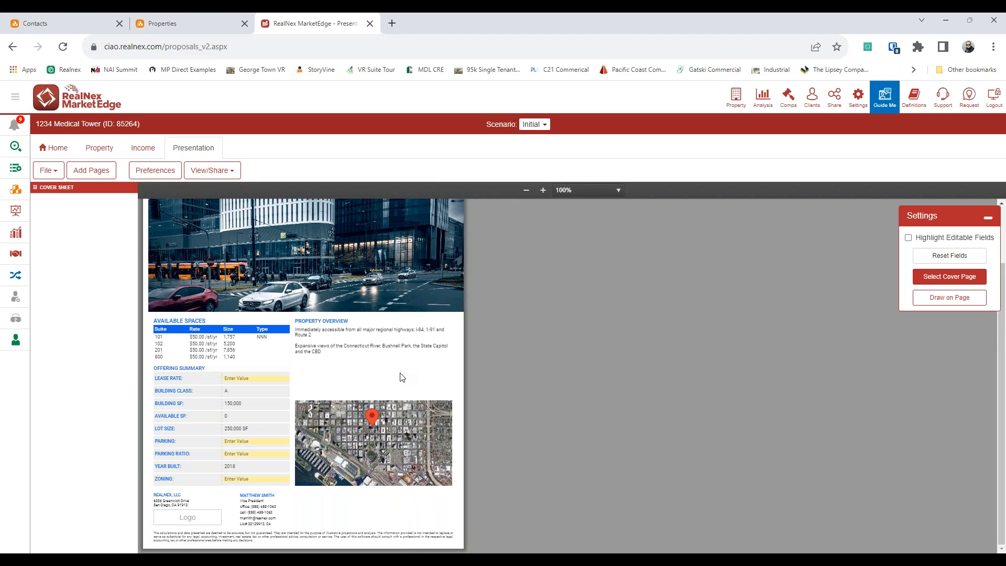
pyautogui.scroll(2, 388, 381)
pyautogui.click(961, 283)
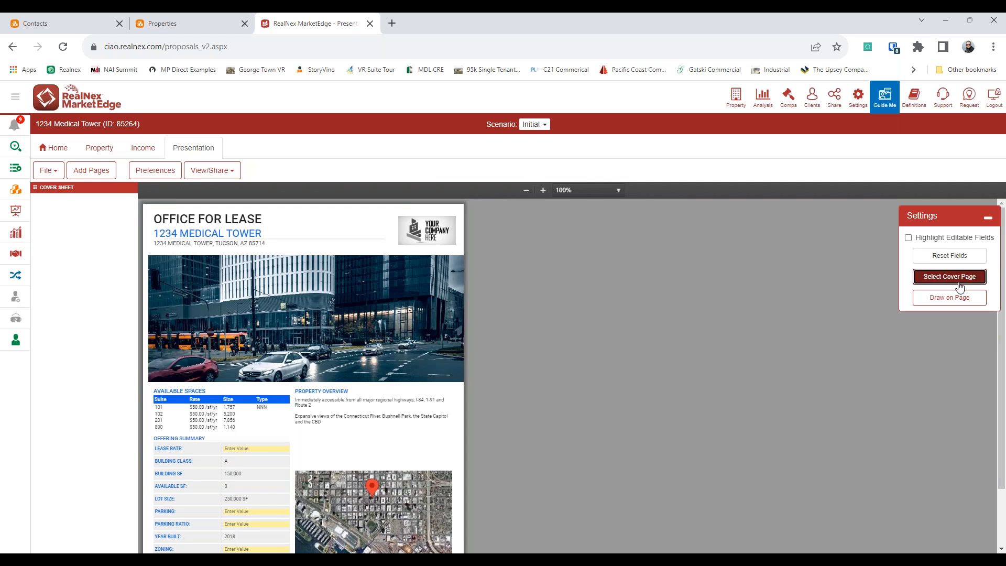
# Step: Apply the '1 Photo - Info on Left' cover page layout
pyautogui.scroll(-5, 497, 385)
pyautogui.scroll(2, 496, 386)
pyautogui.scroll(-5, 500, 388)
pyautogui.scroll(2, 503, 392)
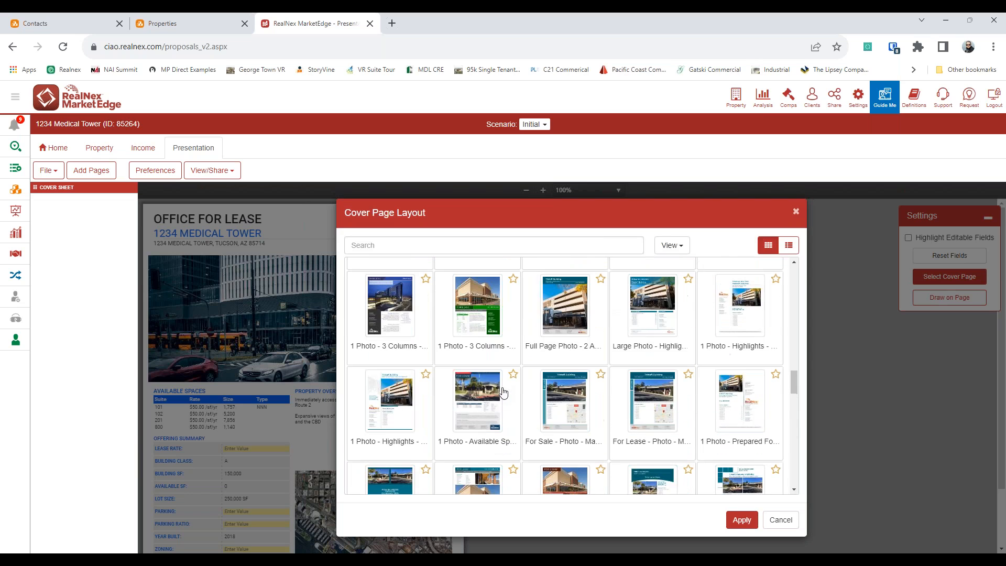
pyautogui.scroll(3, 503, 392)
pyautogui.click(741, 520)
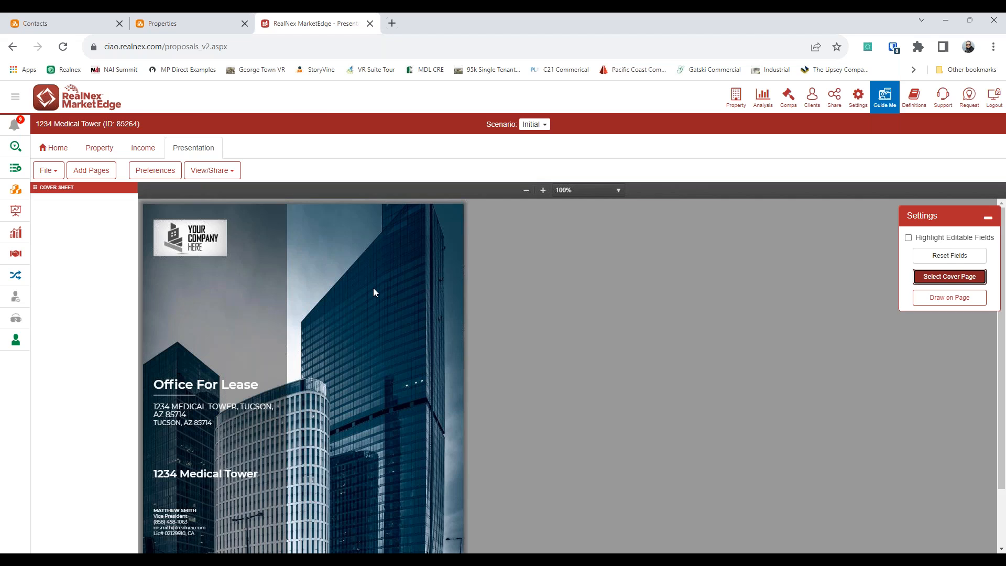
pyautogui.scroll(-1, 391, 316)
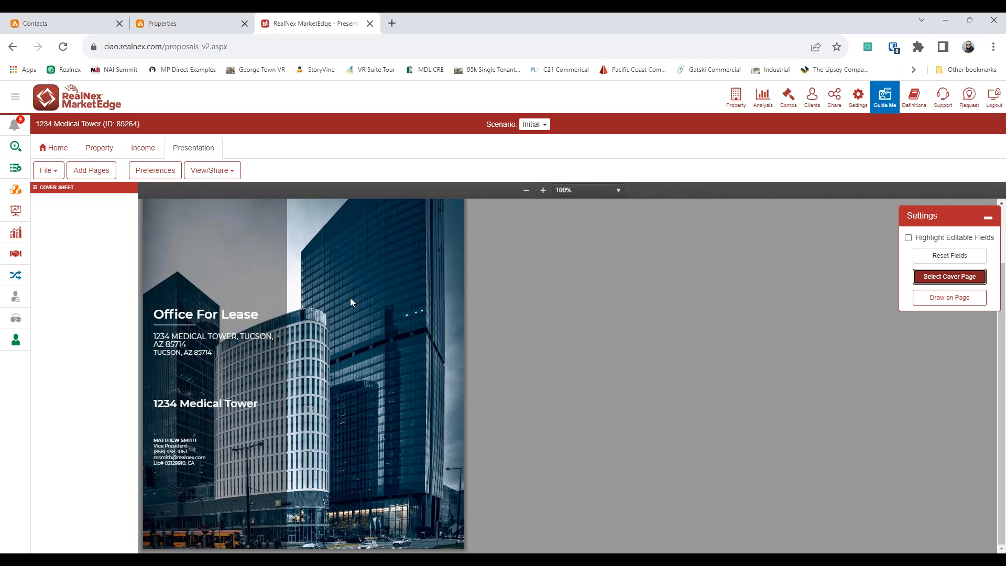
# Step: Look over the pages available to add, then browse the presentation templates again
pyautogui.click(91, 170)
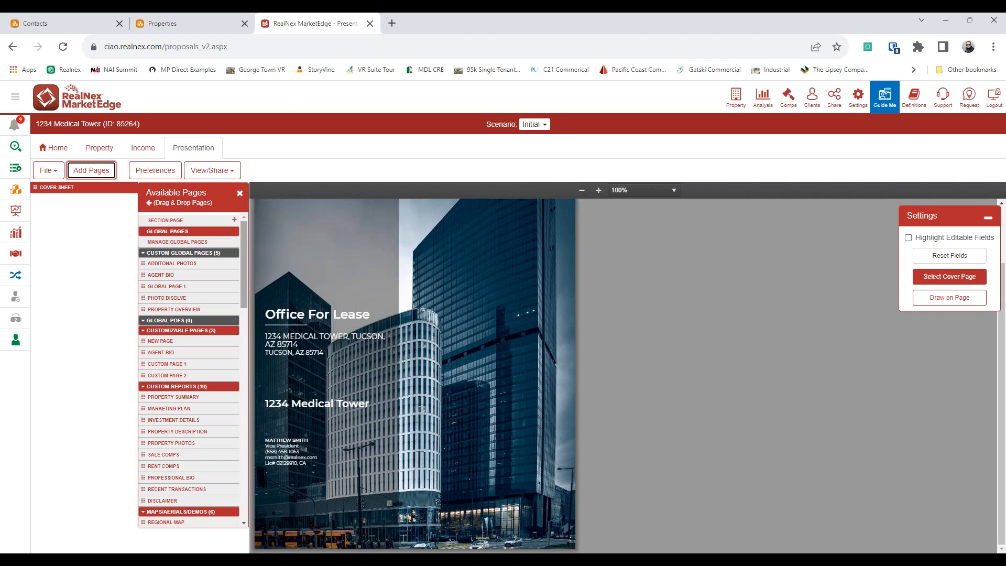
pyautogui.click(239, 193)
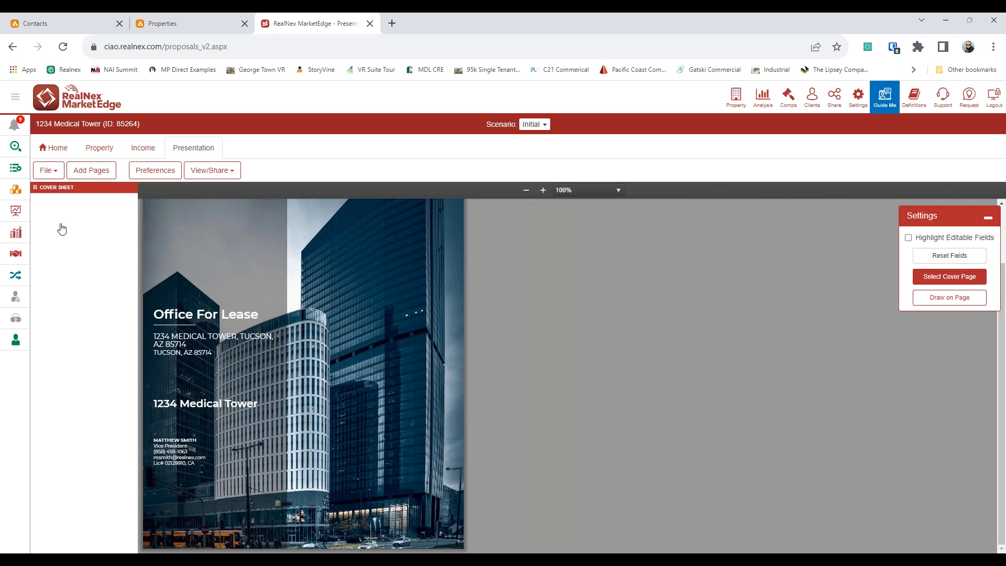
pyautogui.click(48, 170)
pyautogui.click(67, 288)
# Step: Filter RealNex Templates to Offering Memorandum and load Office Offering Memorandum Portrait into the 1234 Medical Tower presentation
pyautogui.click(484, 194)
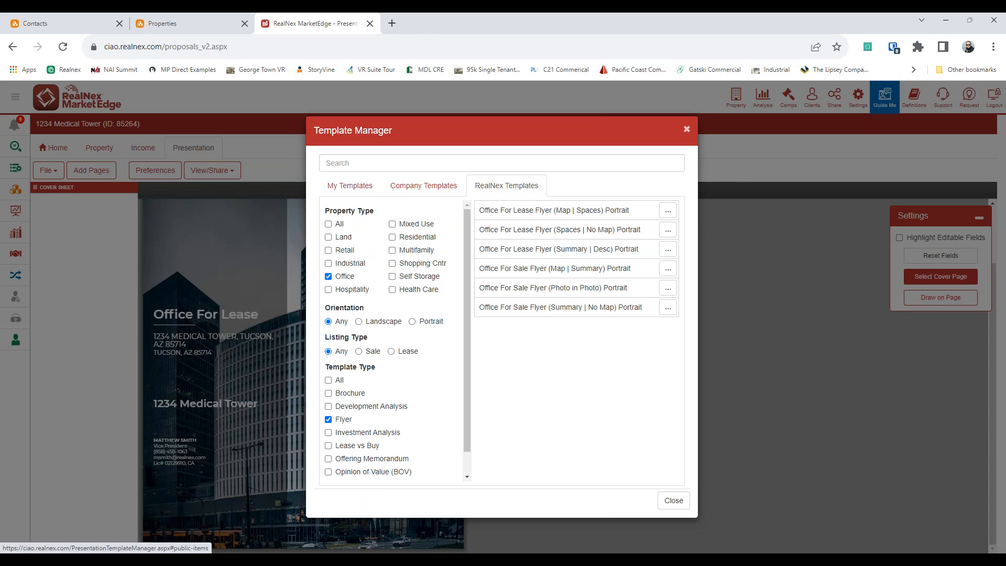
pyautogui.click(329, 419)
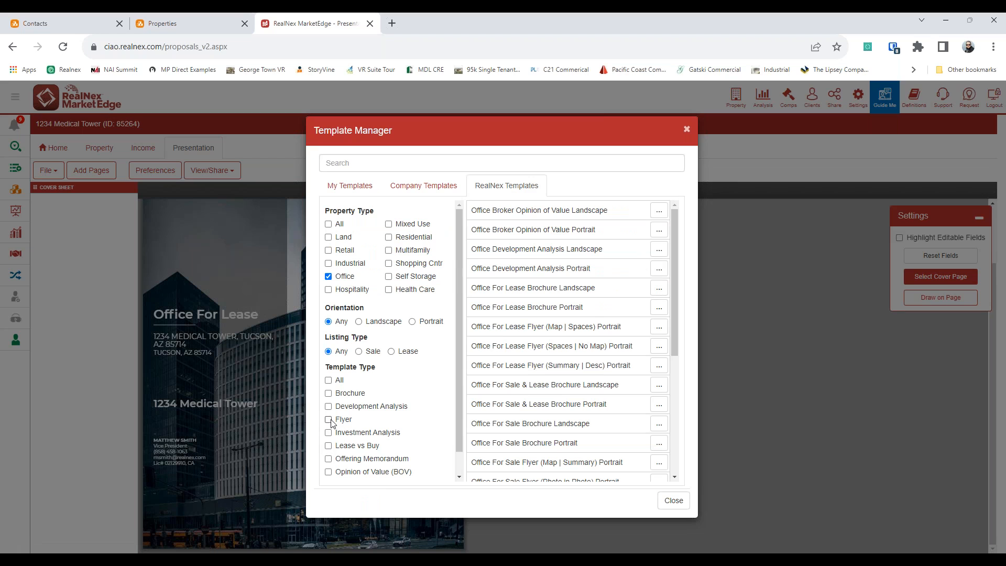
pyautogui.click(329, 459)
pyautogui.click(329, 471)
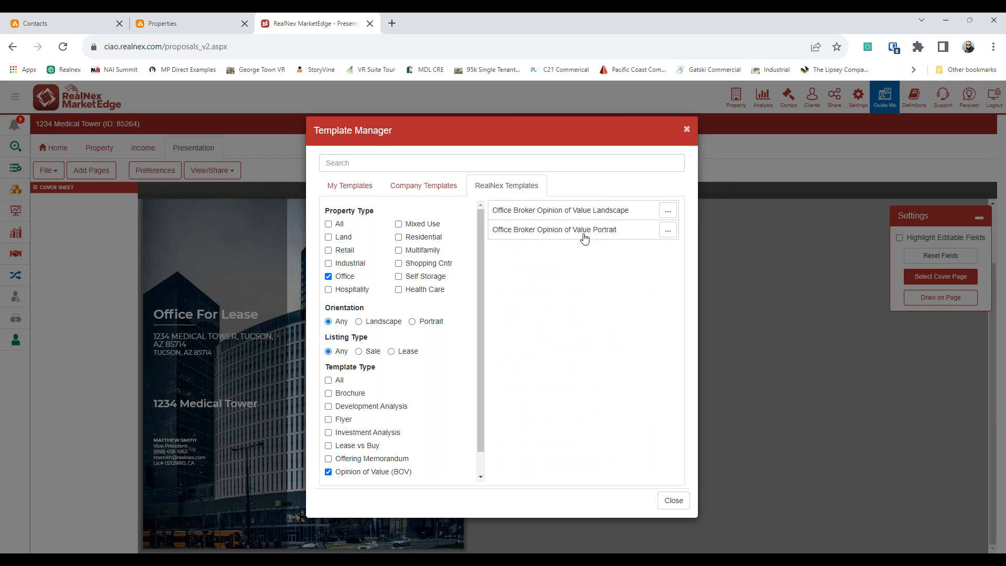
pyautogui.click(329, 472)
pyautogui.click(328, 458)
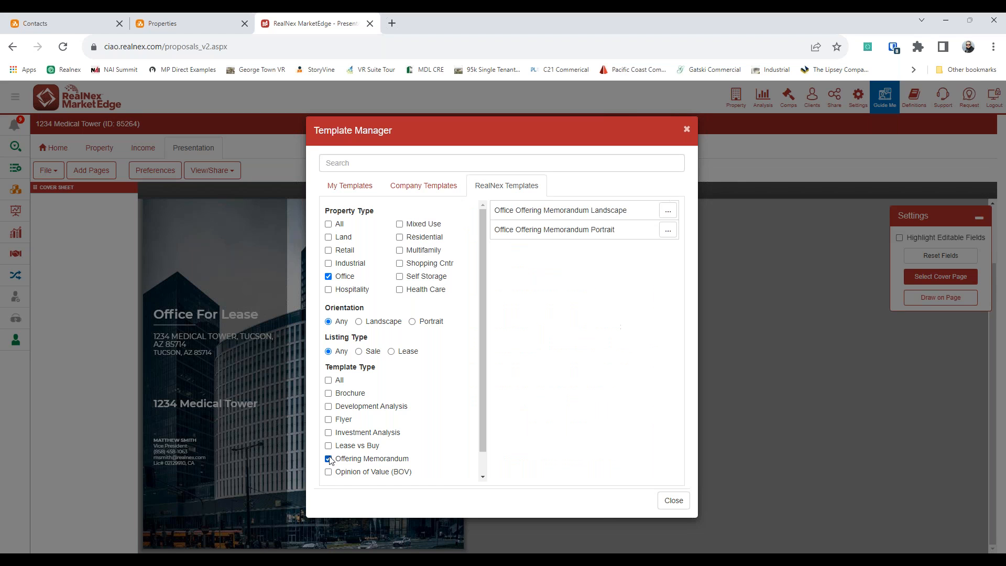
pyautogui.click(576, 231)
pyautogui.click(640, 500)
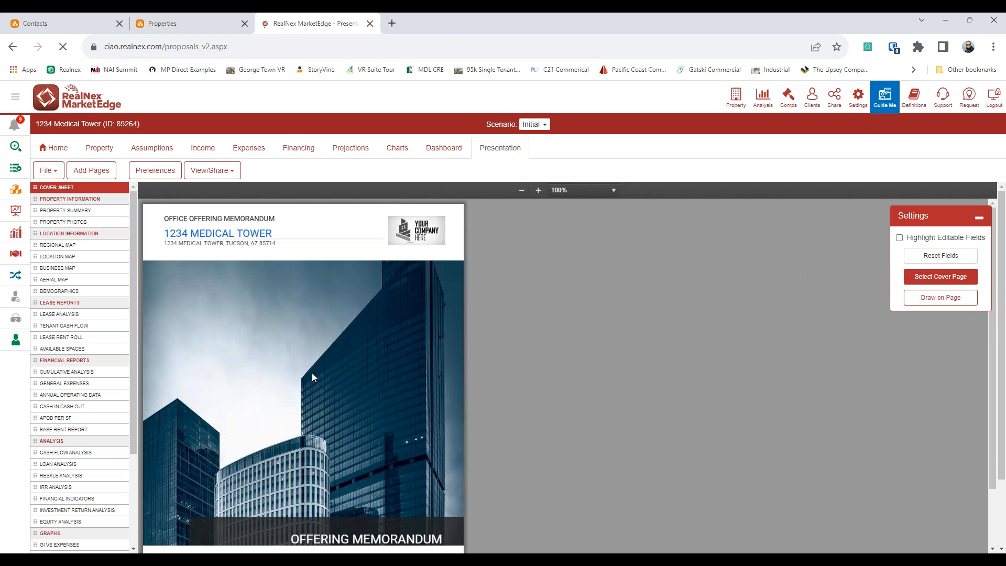
# Step: Stretch the cover photo to page width, shift it up, and switch to the dark YOUR COMPANY HERE logo
pyautogui.click(305, 379)
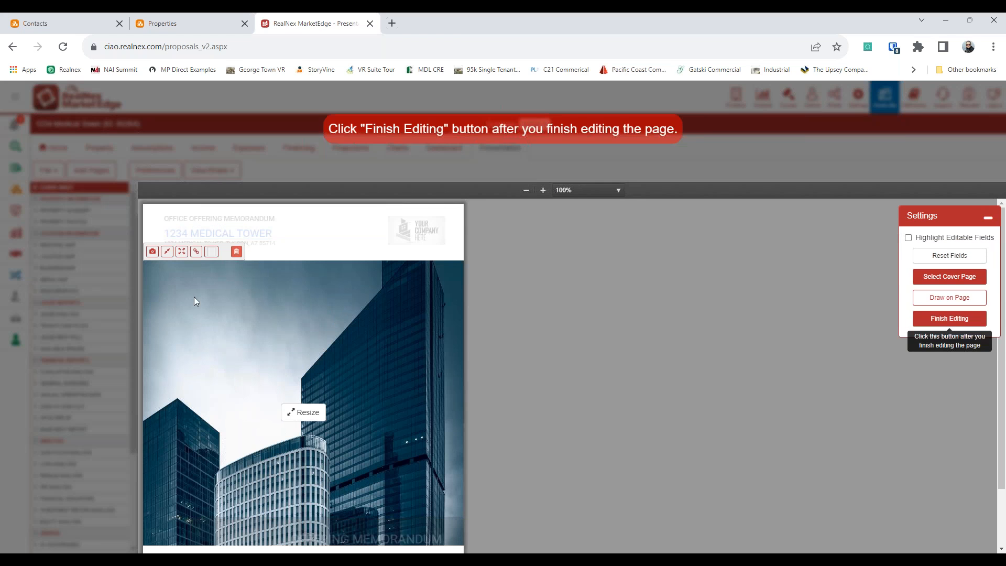
pyautogui.click(172, 251)
pyautogui.click(292, 415)
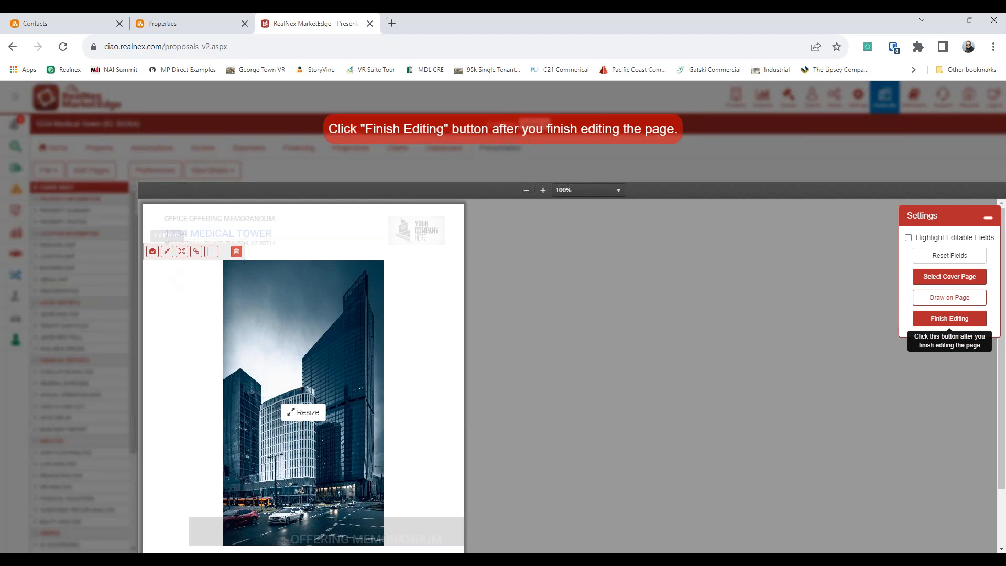
pyautogui.click(181, 250)
pyautogui.moveTo(226, 260); pyautogui.dragTo(242, 311)
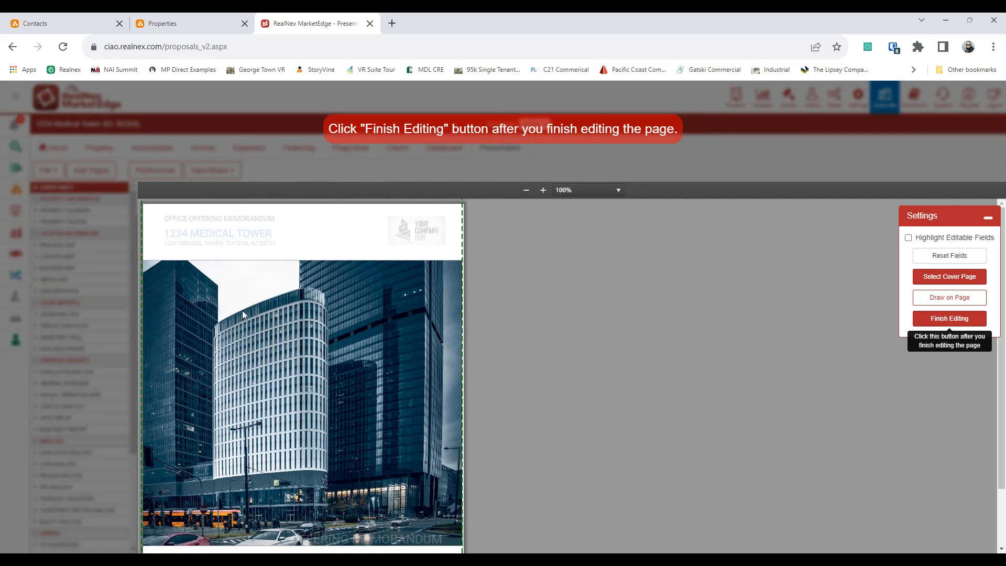
pyautogui.click(935, 316)
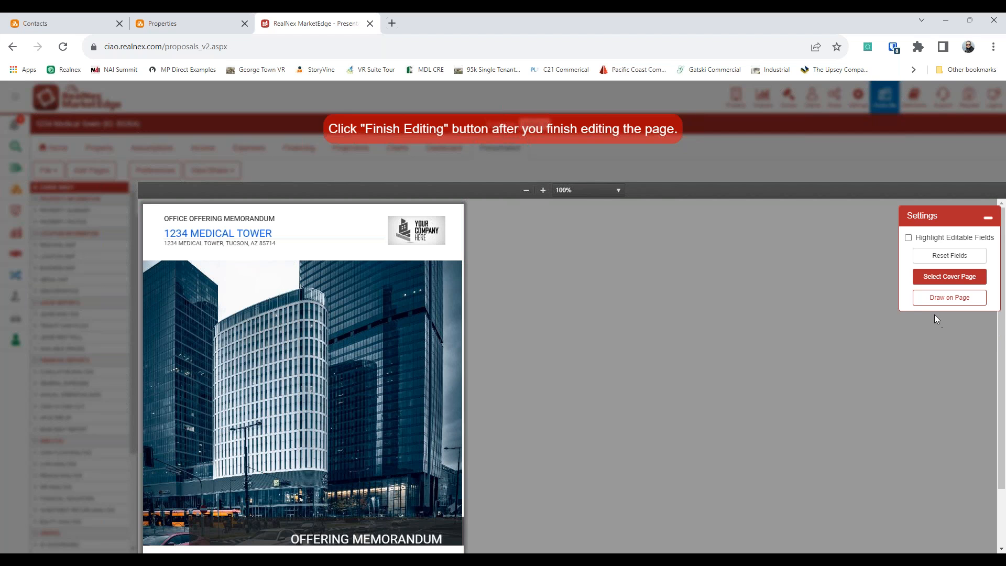
pyautogui.click(415, 237)
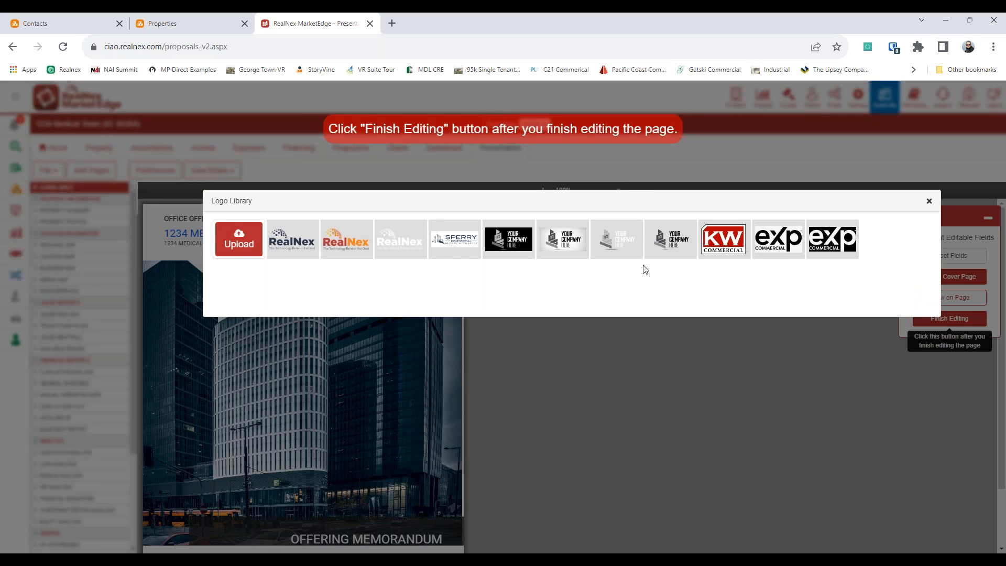
pyautogui.click(670, 239)
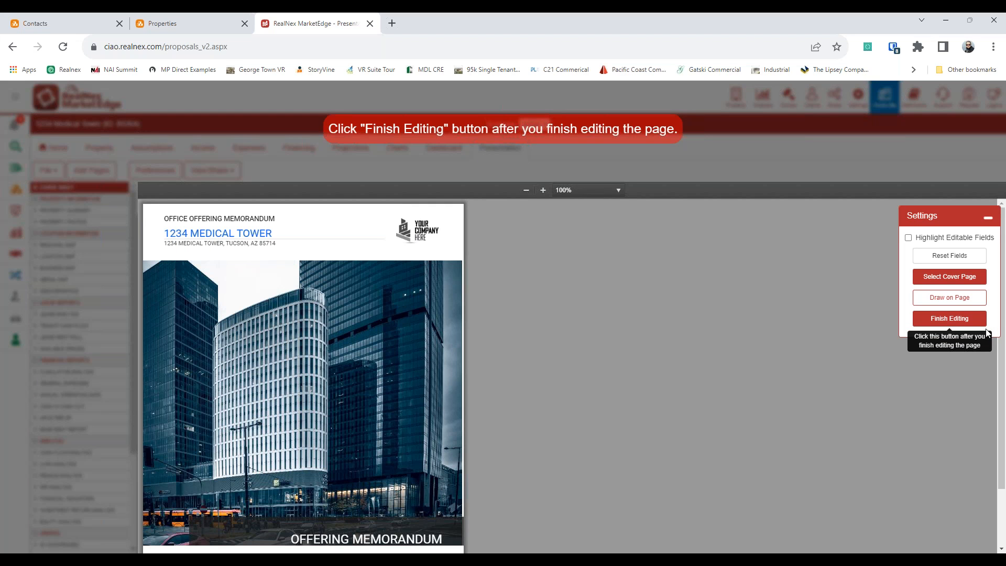
# Step: Try a text box beside the 1234 MEDICAL TOWER header, then delete it and finish editing the cover
pyautogui.click(949, 297)
pyautogui.click(826, 267)
pyautogui.click(303, 409)
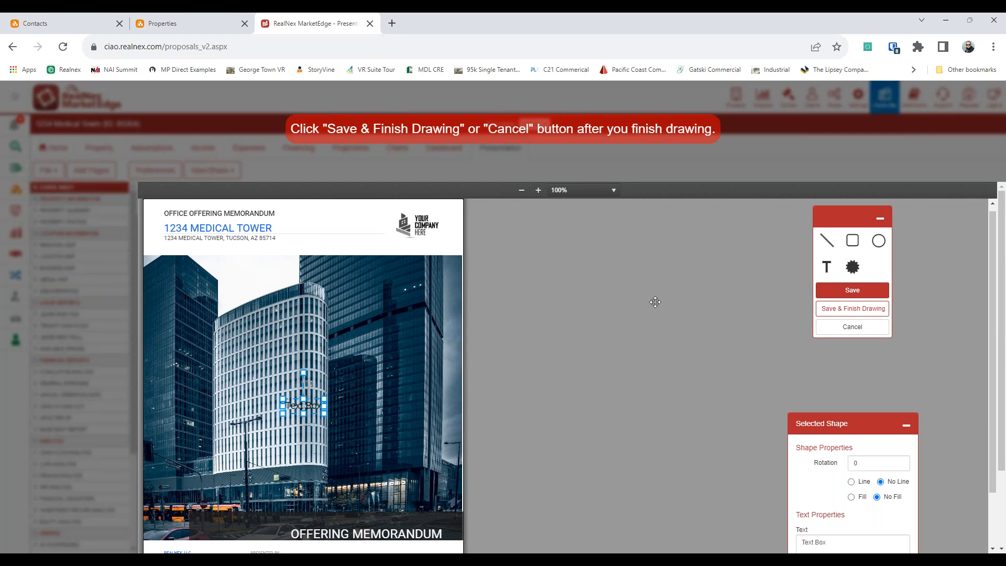
pyautogui.moveTo(805, 401); pyautogui.dragTo(607, 188)
pyautogui.moveTo(296, 413); pyautogui.dragTo(314, 232)
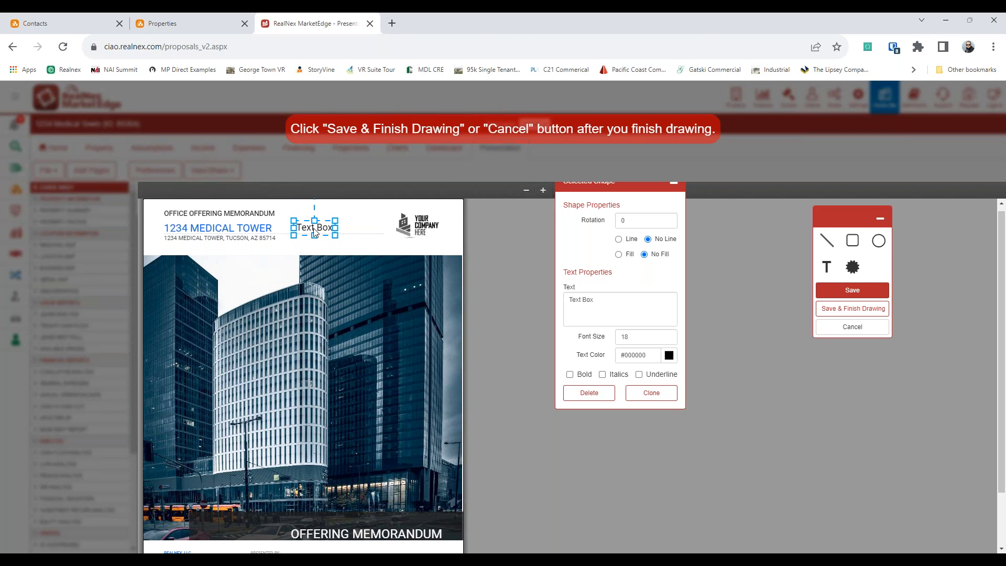
pyautogui.moveTo(315, 232); pyautogui.dragTo(338, 215)
pyautogui.click(587, 393)
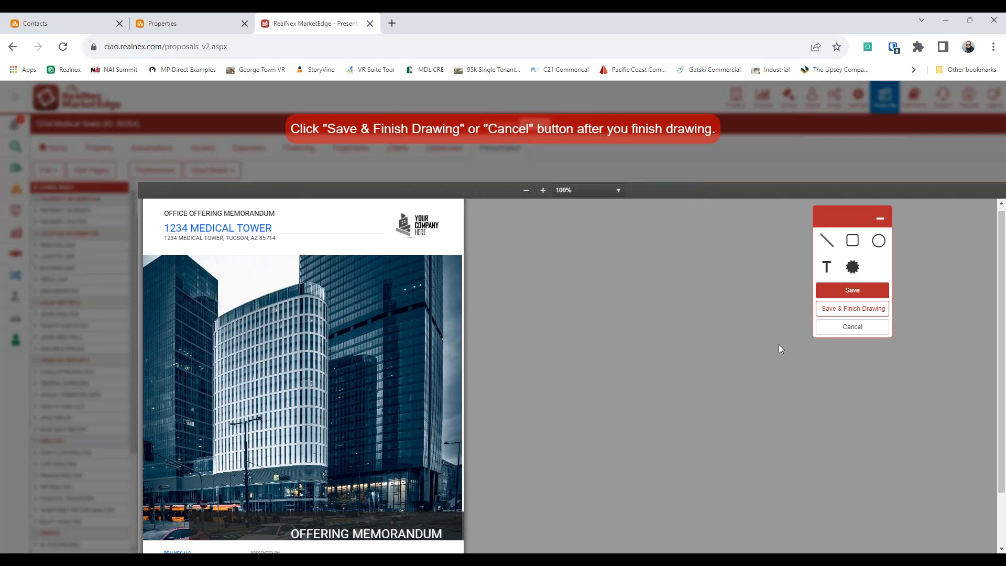
pyautogui.click(840, 309)
pyautogui.click(950, 318)
pyautogui.scroll(-1, 406, 341)
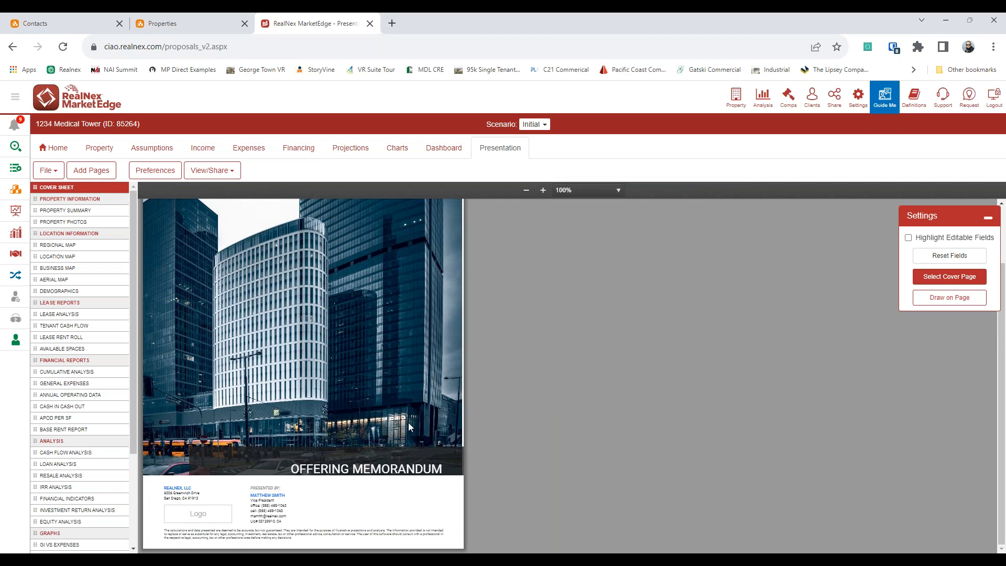
pyautogui.click(156, 173)
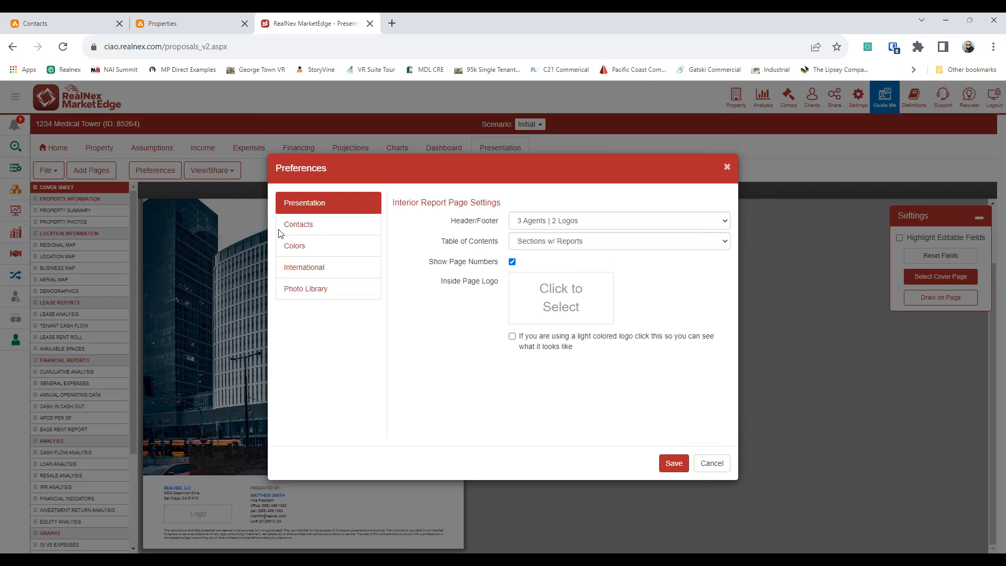
pyautogui.click(309, 233)
pyautogui.click(438, 293)
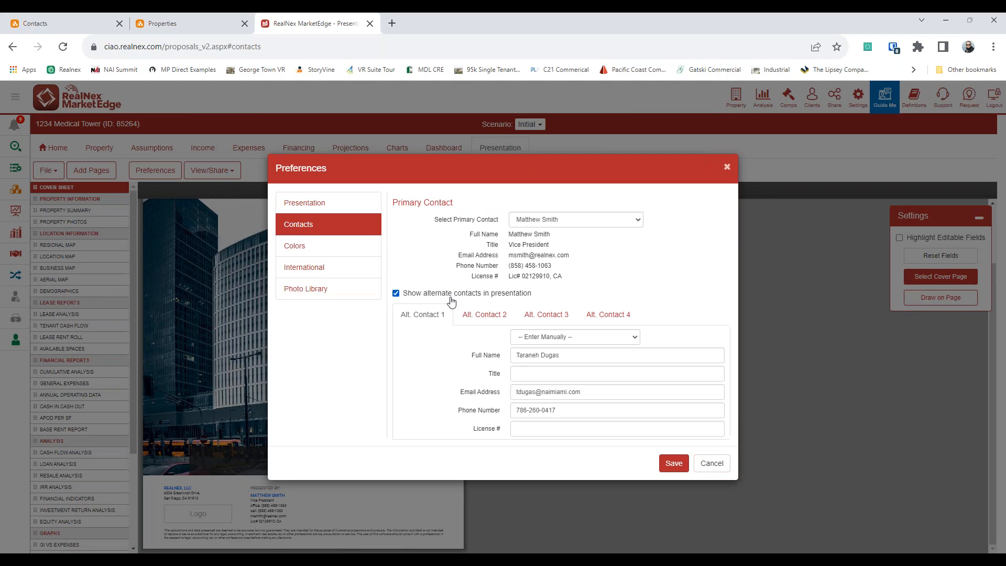
pyautogui.click(482, 320)
pyautogui.click(422, 315)
pyautogui.click(395, 292)
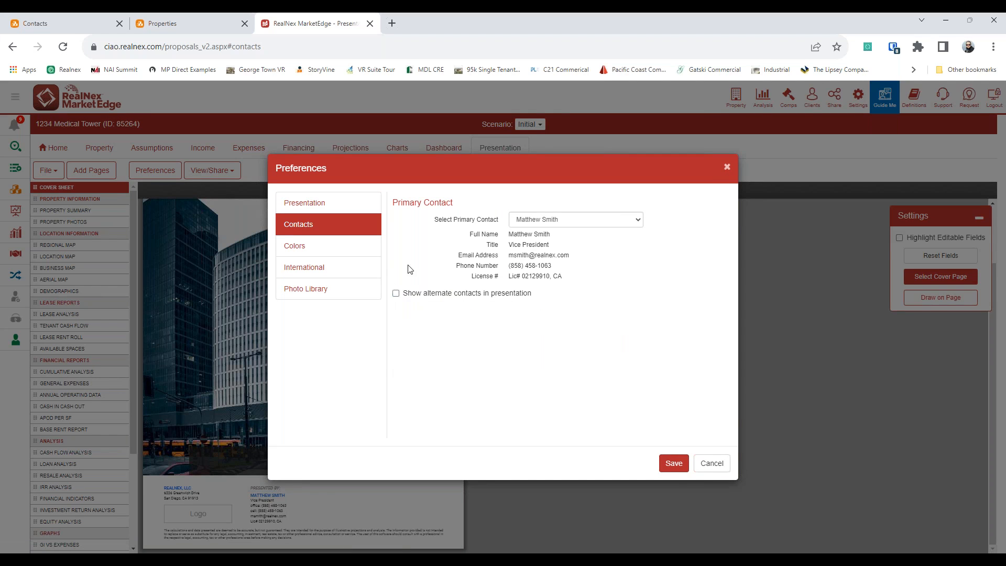
pyautogui.click(348, 270)
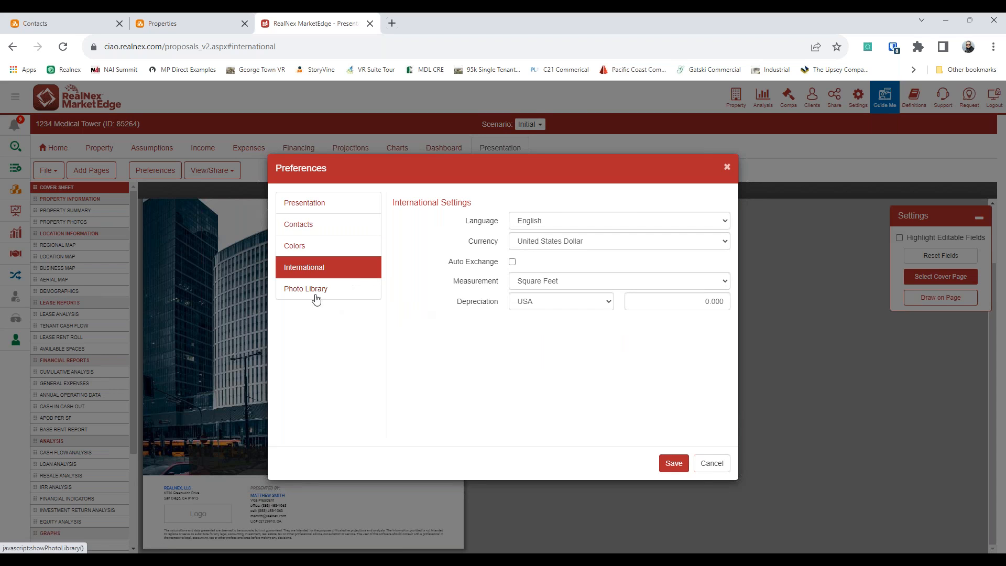
pyautogui.click(711, 463)
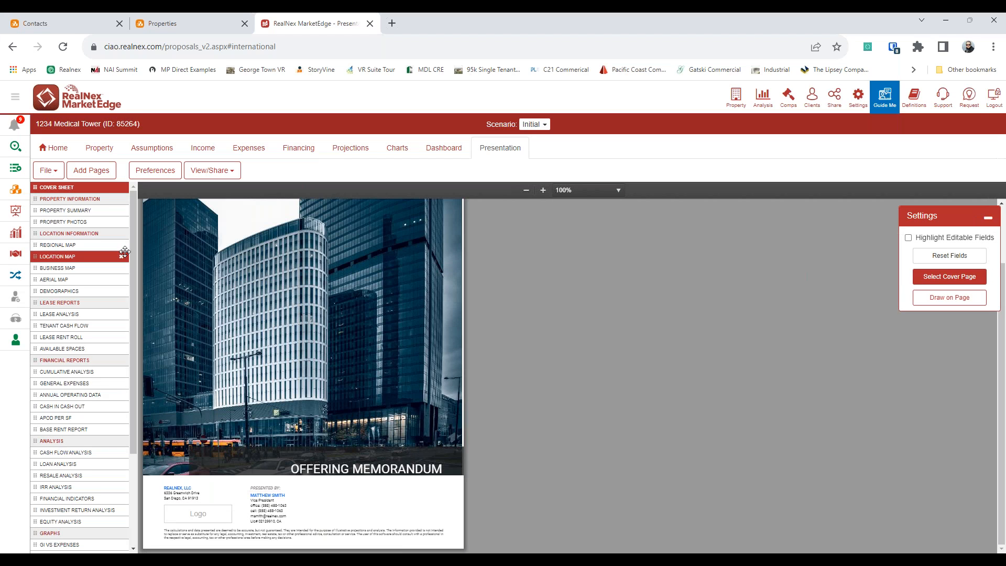
# Step: Set the dental office photo as the custom background of the PROPERTY INFORMATION section divider
pyautogui.click(73, 199)
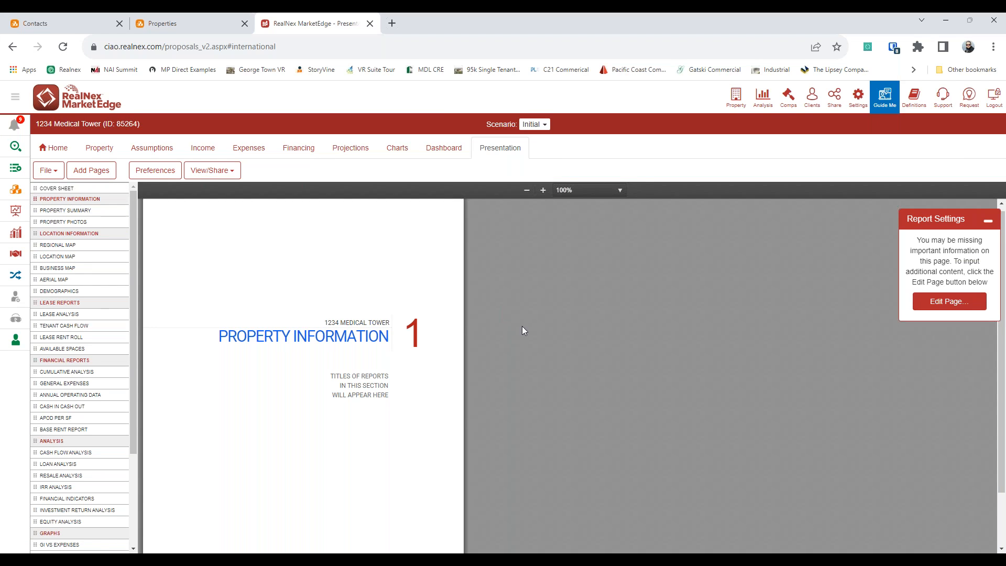
pyautogui.click(942, 304)
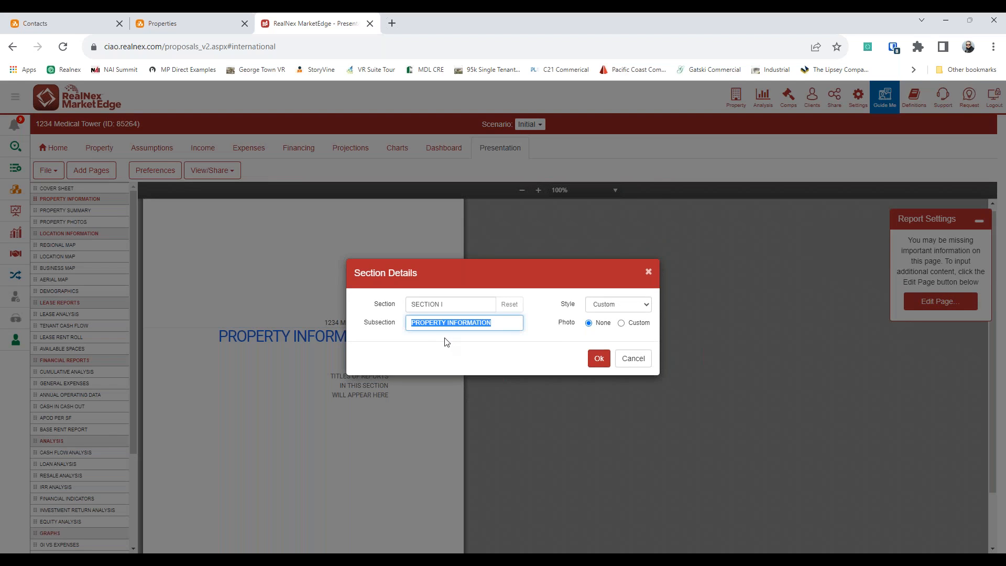
pyautogui.click(623, 324)
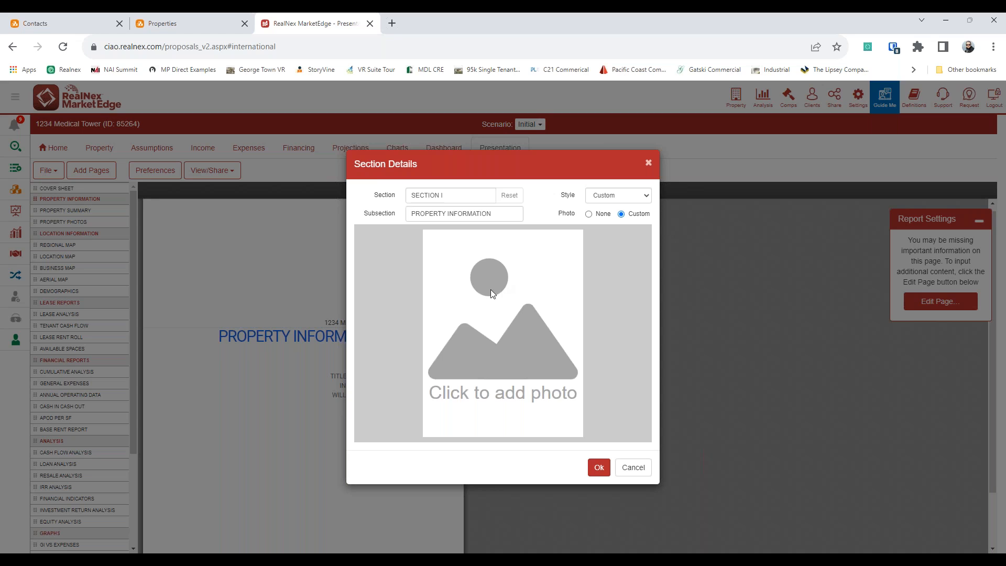
pyautogui.click(553, 333)
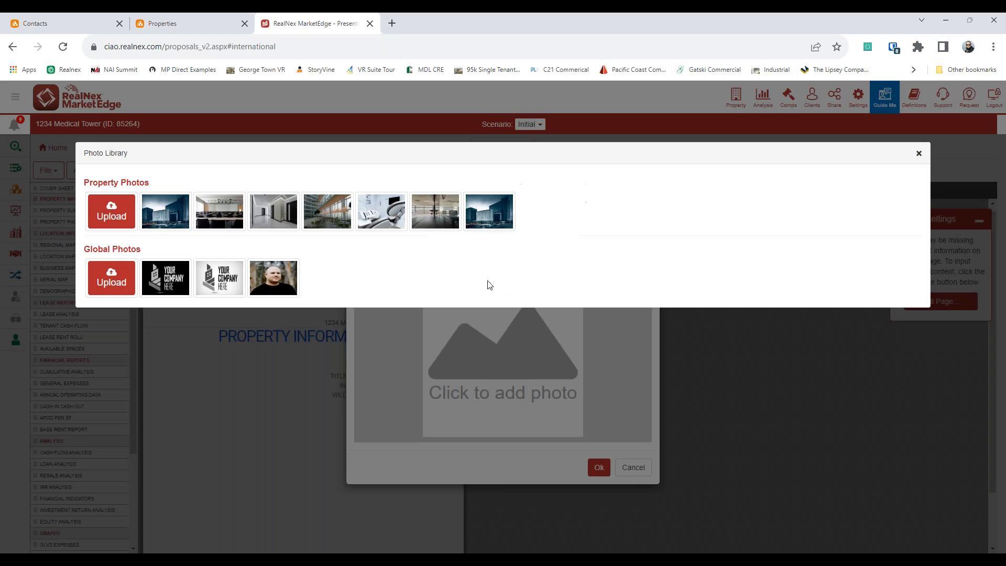
pyautogui.click(381, 211)
pyautogui.click(597, 467)
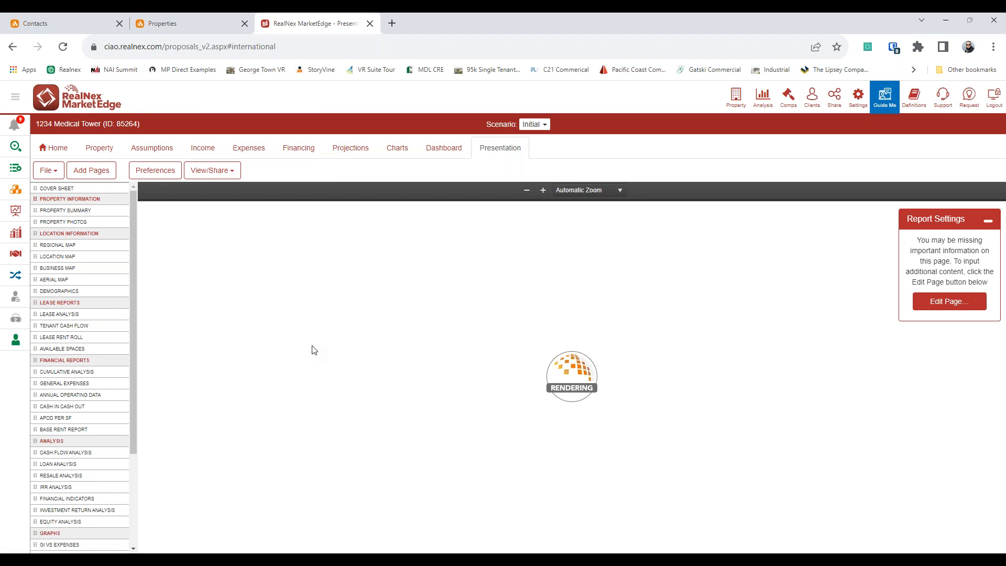
pyautogui.scroll(-2, 256, 474)
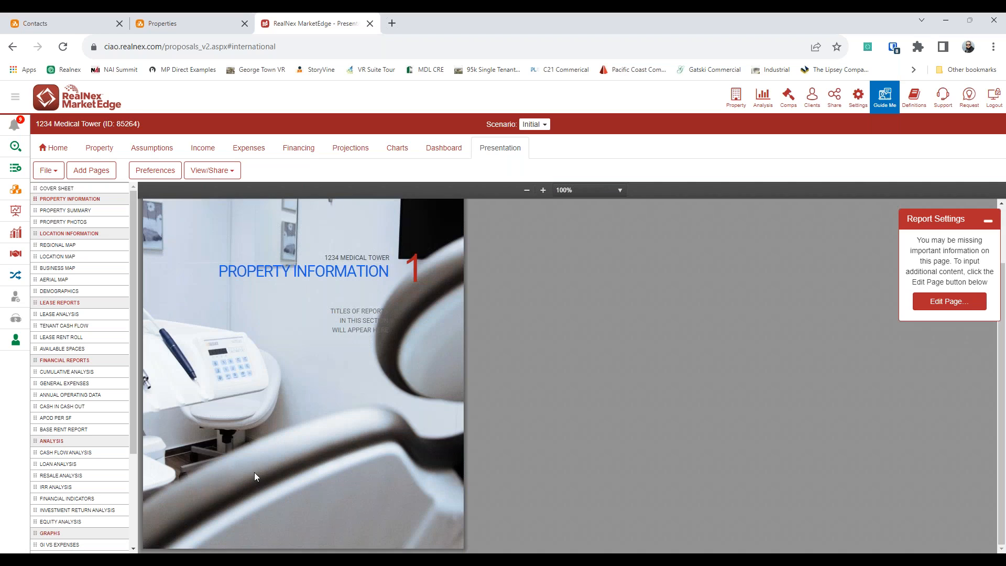
pyautogui.scroll(2, 253, 473)
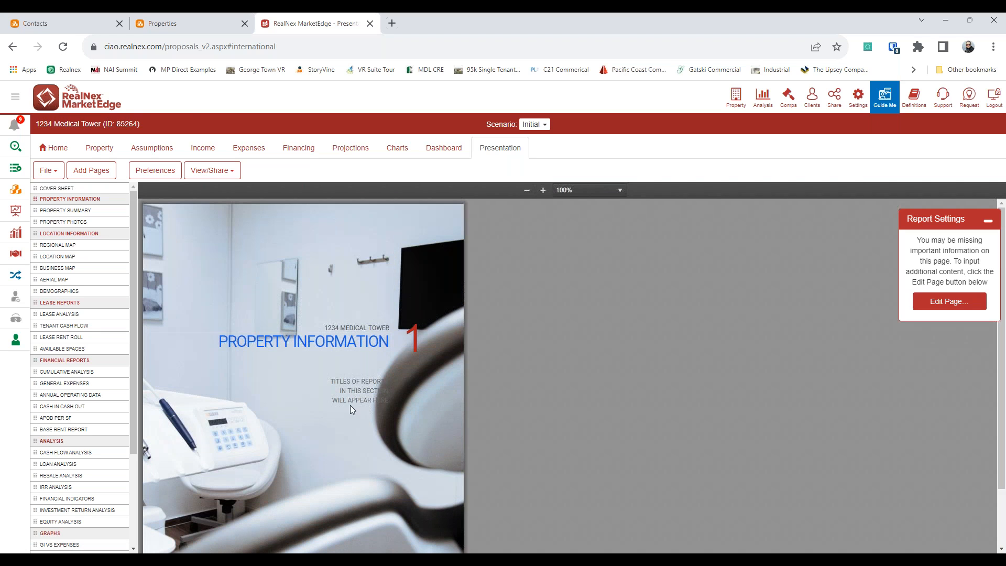
# Step: Place the conference room photo on the Property Photos page and switch it to the 4 Photos layout
pyautogui.click(69, 222)
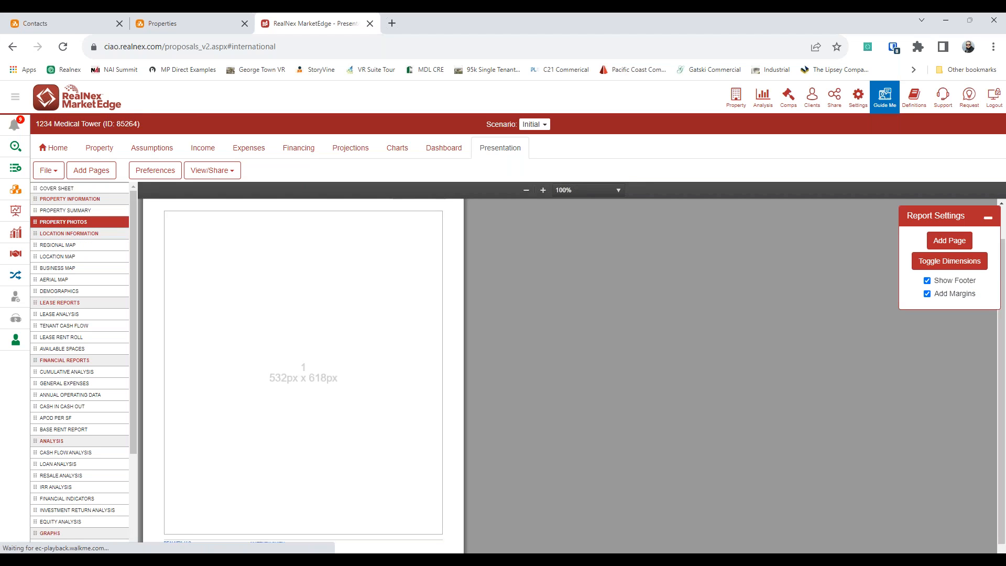
pyautogui.scroll(1, 298, 382)
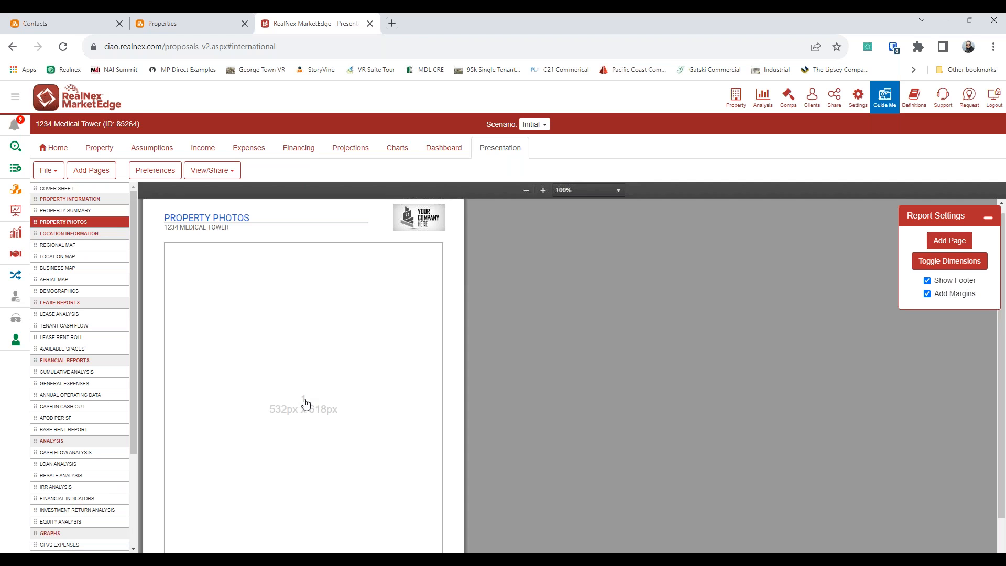
pyautogui.click(306, 403)
pyautogui.click(331, 229)
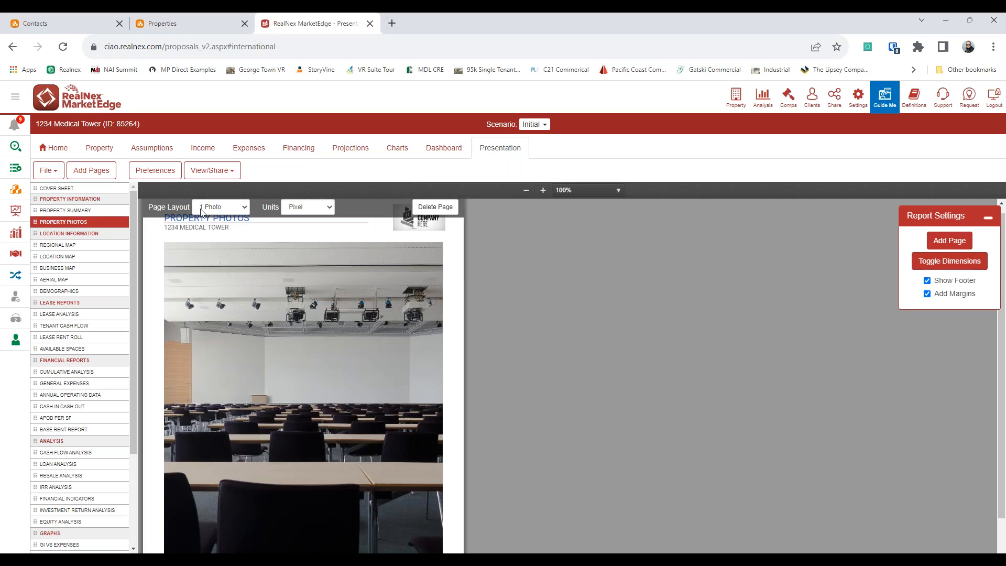
pyautogui.click(201, 212)
pyautogui.click(220, 233)
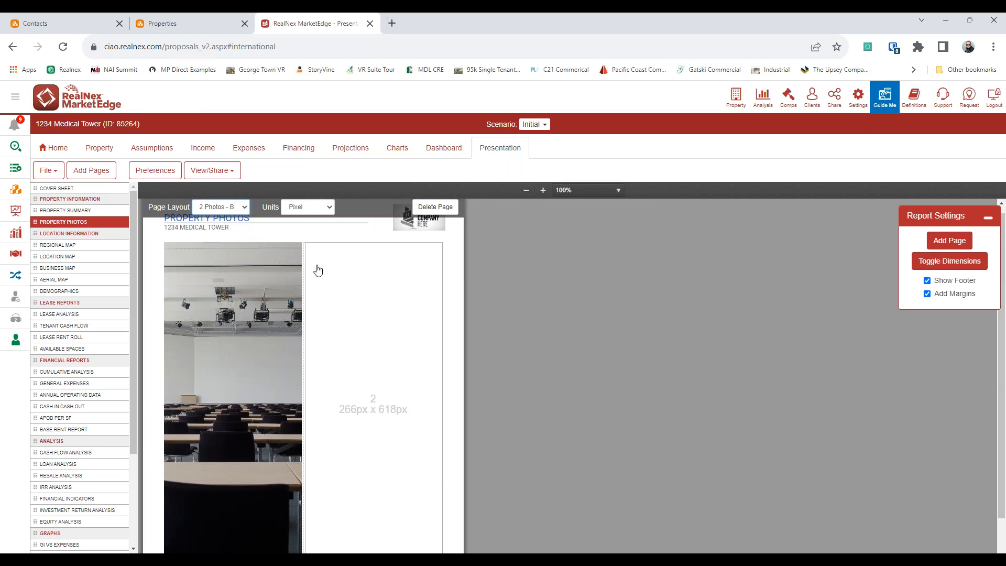
pyautogui.click(224, 210)
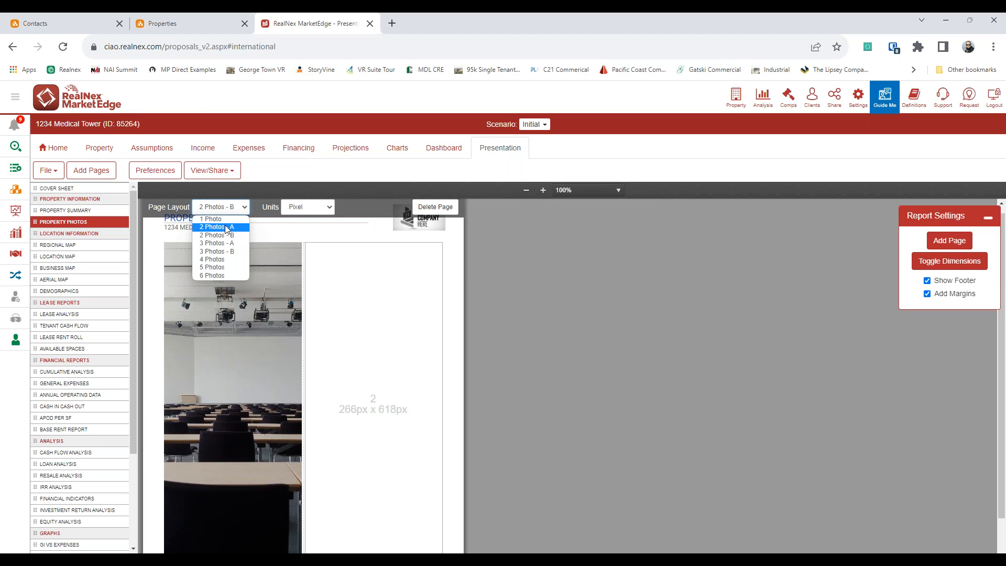
pyautogui.click(227, 229)
pyautogui.click(226, 208)
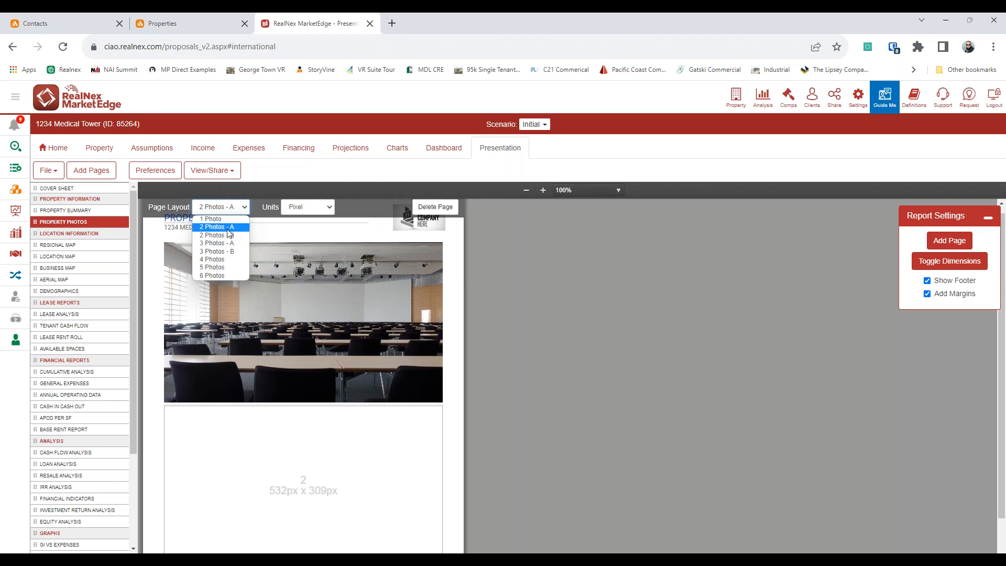
pyautogui.click(228, 261)
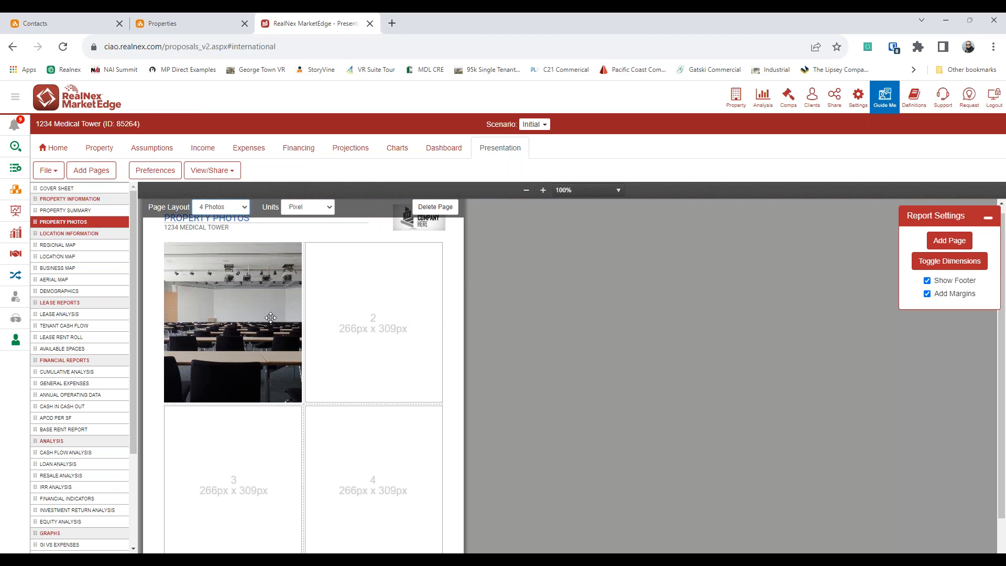
# Step: Fill photo slots 2, 3 and 4 with the dental office, building and corridor photos
pyautogui.click(368, 312)
pyautogui.click(448, 242)
pyautogui.click(247, 468)
pyautogui.click(484, 238)
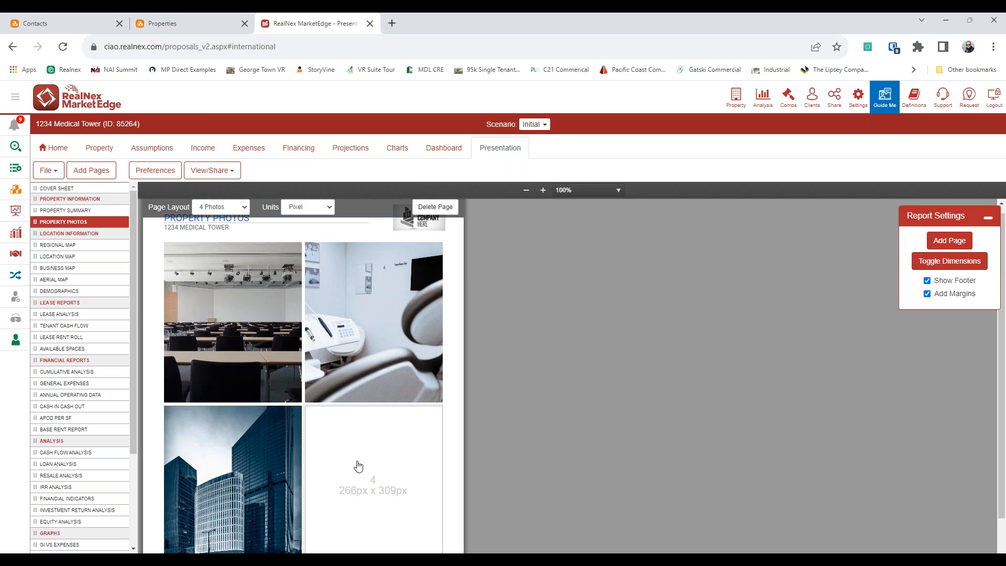
pyautogui.click(356, 457)
pyautogui.click(344, 235)
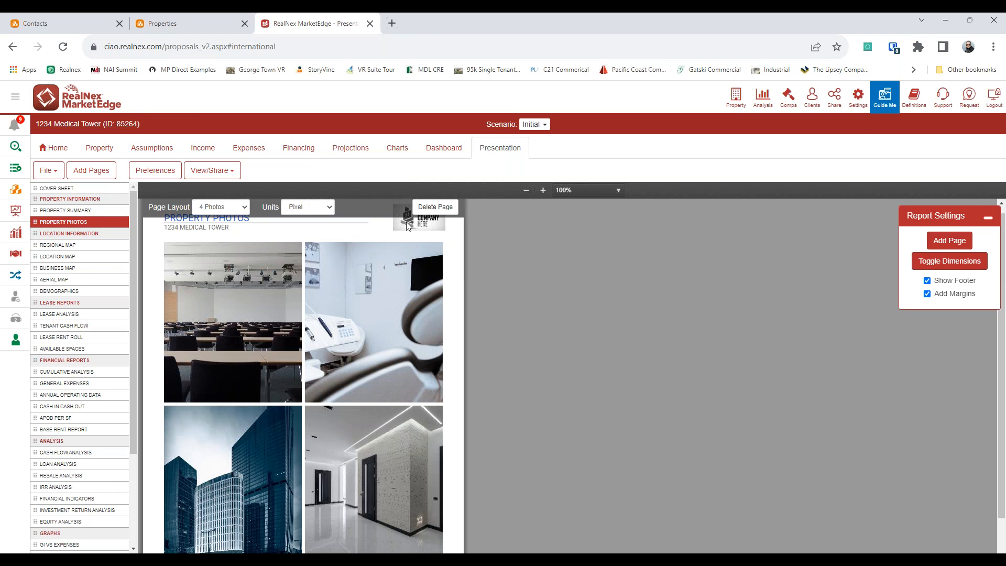
pyautogui.scroll(1, 161, 391)
pyautogui.click(58, 268)
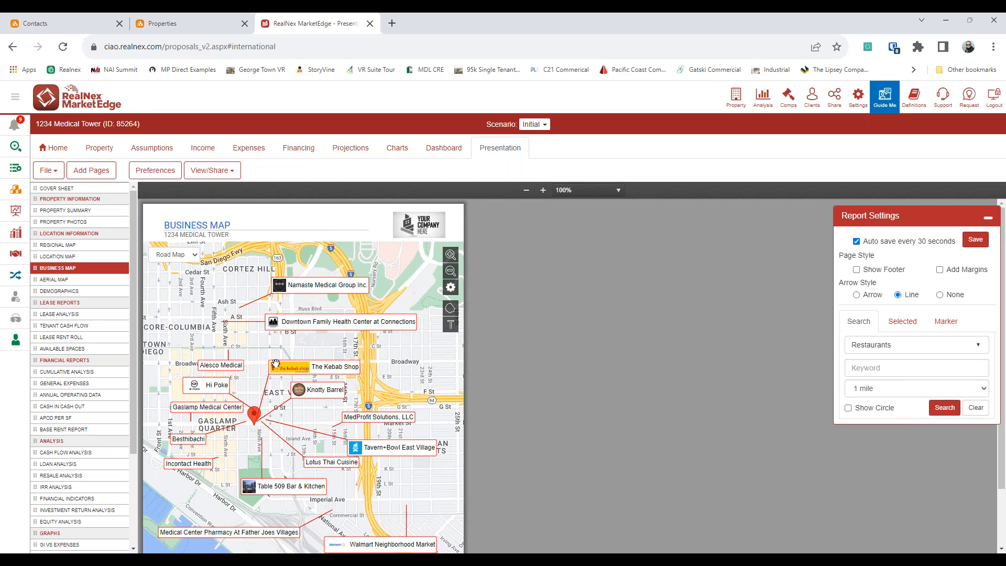
# Step: Review the Demographics, Operating Incomes and Loan Analysis pages, then bring up the View/Share options
pyautogui.click(74, 291)
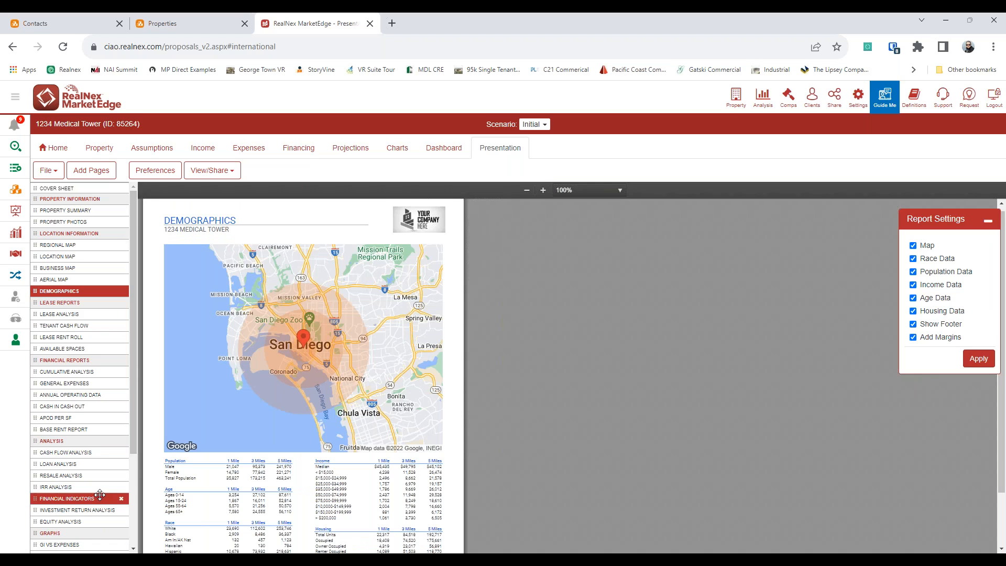
pyautogui.scroll(-3, 99, 495)
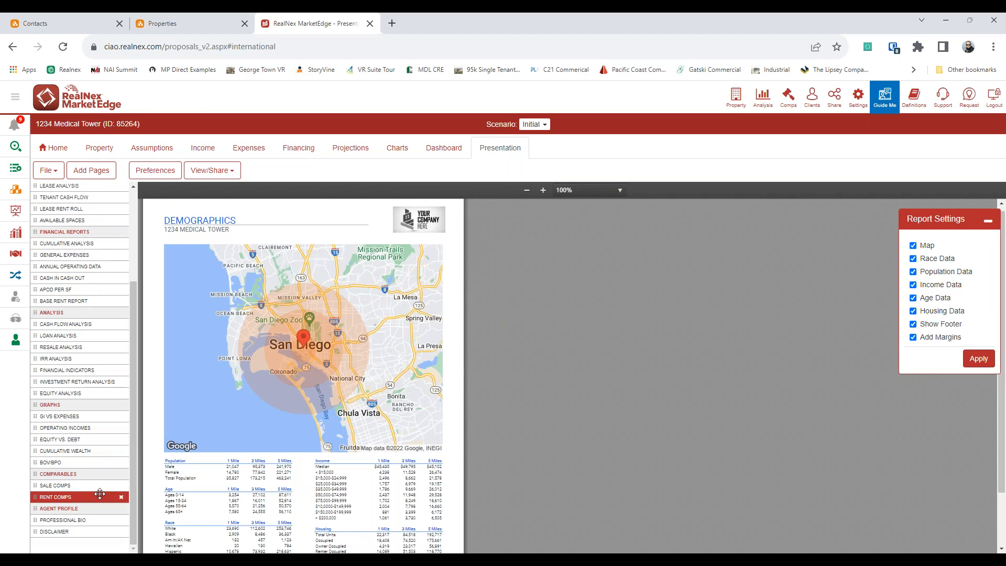
pyautogui.click(76, 428)
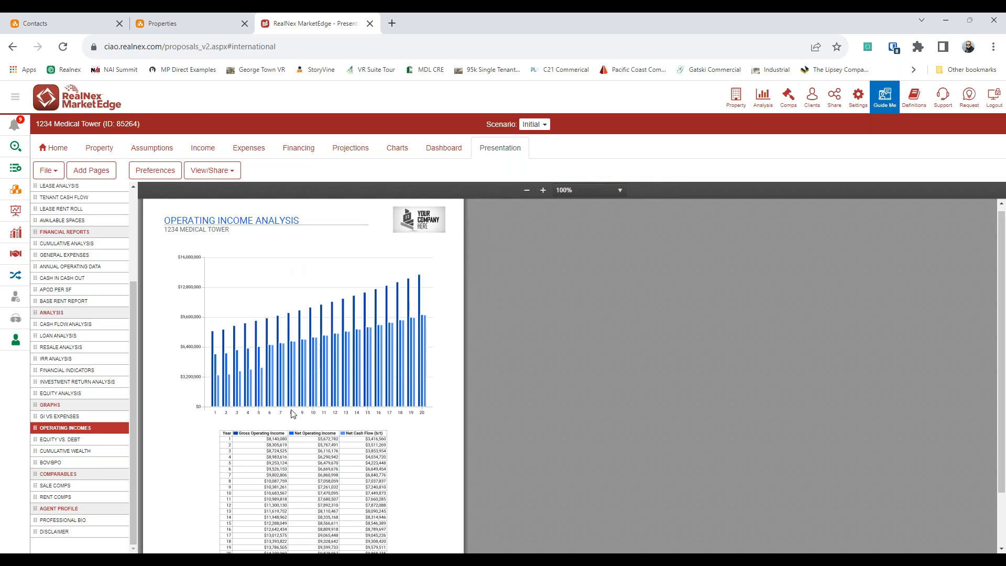
pyautogui.click(42, 335)
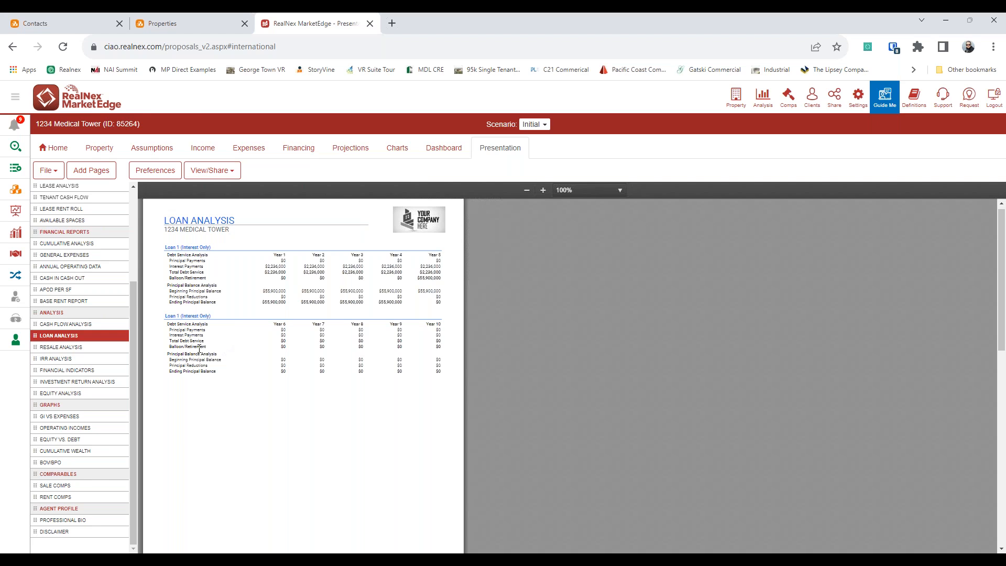
pyautogui.click(213, 170)
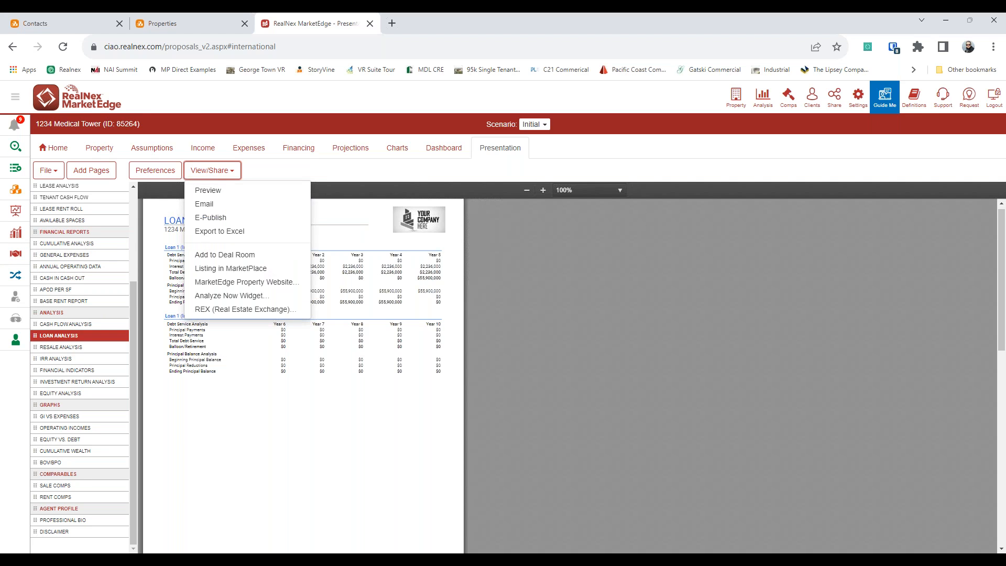
# Step: E-Publish the 1234 Medical Tower presentation as an online flipbook
pyautogui.click(281, 217)
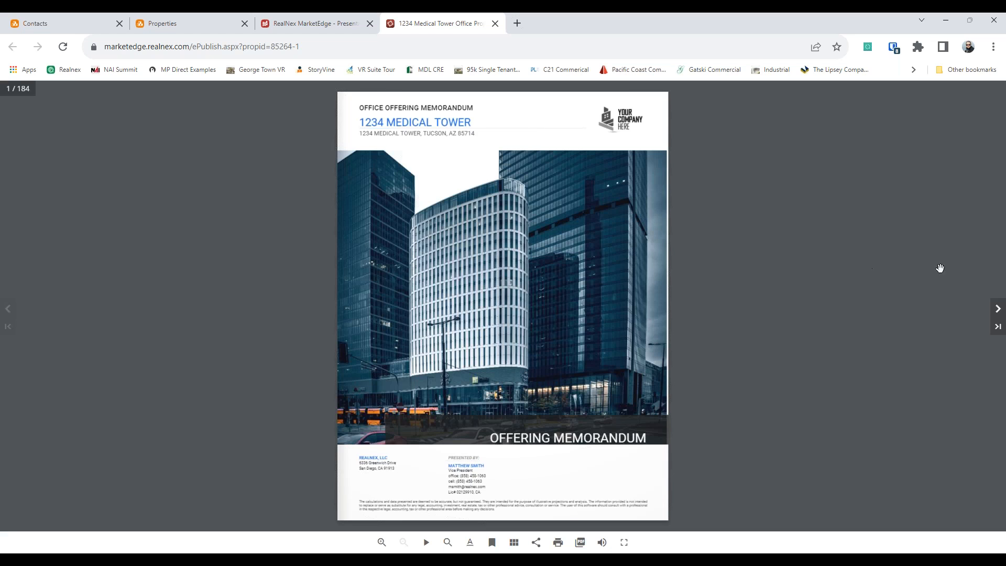
# Step: Page through the flipbook from the table of contents to the Summary Lease Analysis spread
pyautogui.click(996, 313)
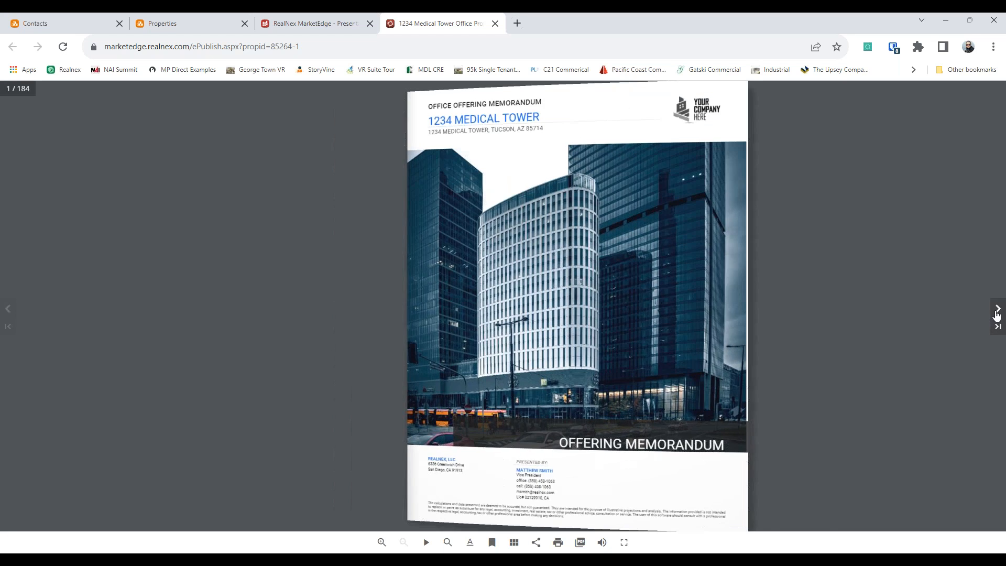
pyautogui.click(996, 313)
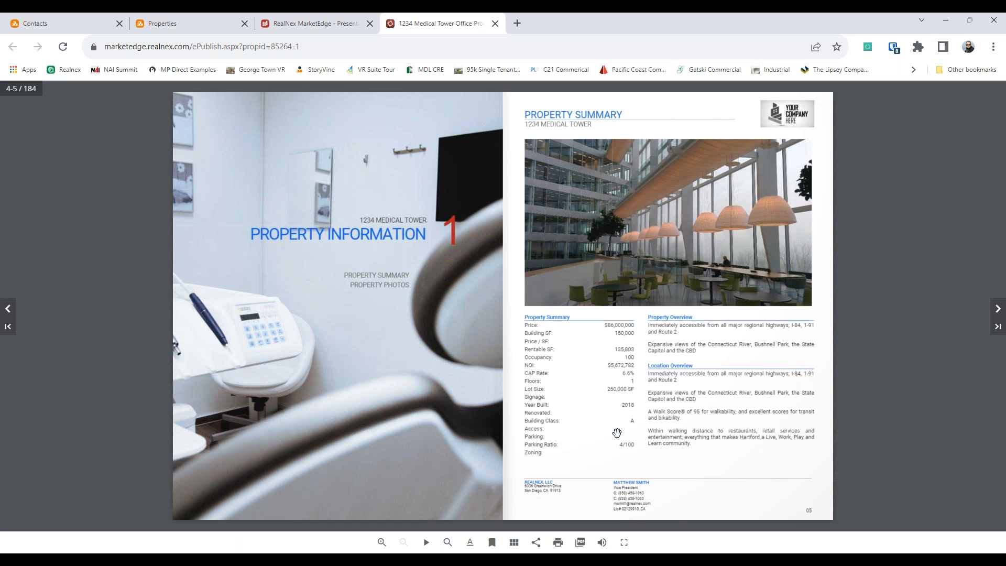
pyautogui.click(997, 309)
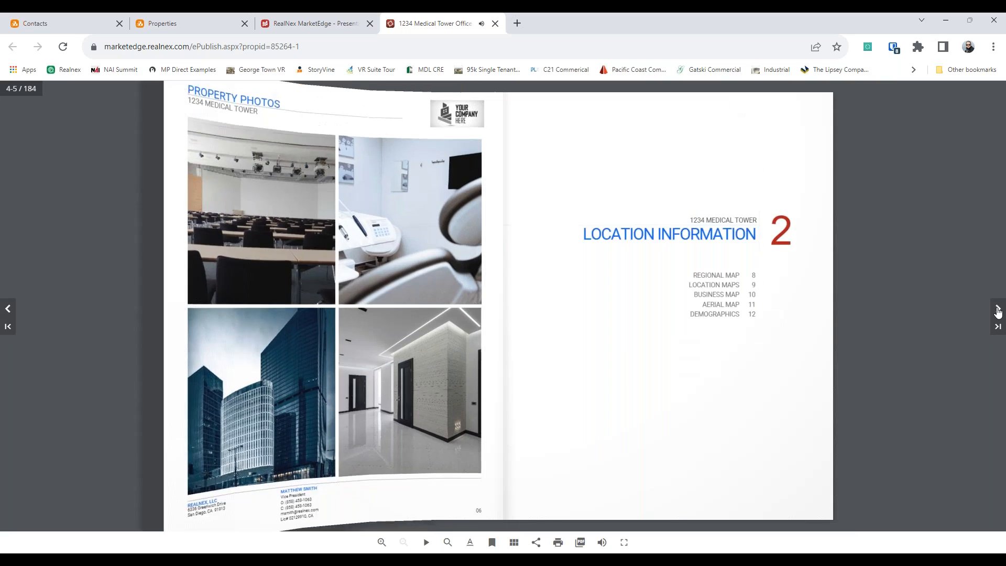
pyautogui.click(997, 309)
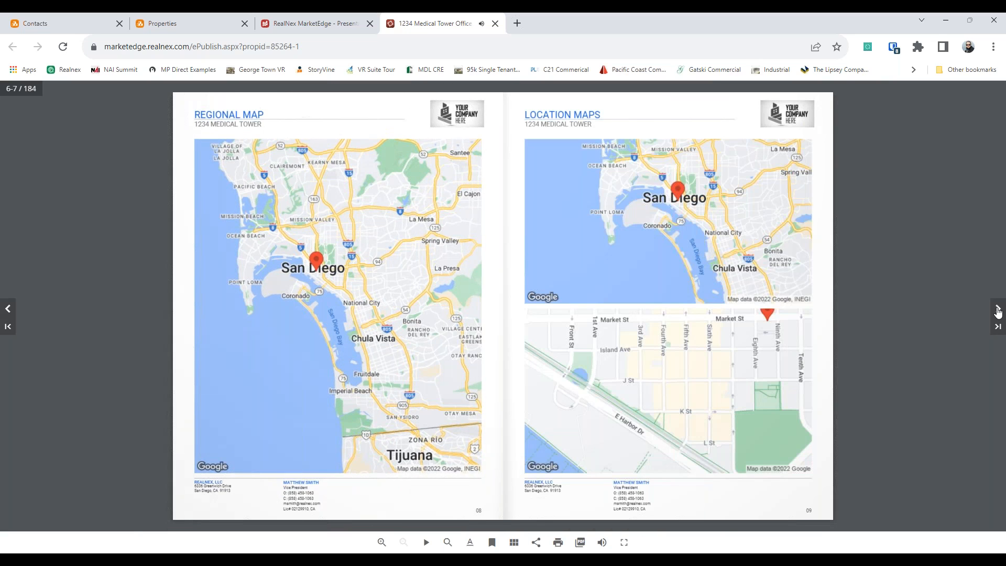
pyautogui.click(997, 309)
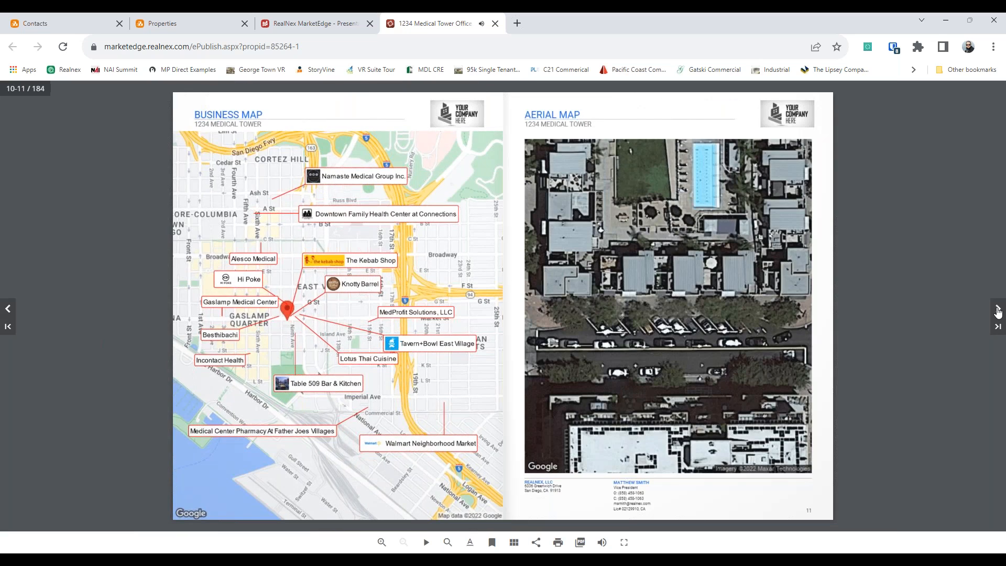
pyautogui.click(998, 309)
pyautogui.click(997, 309)
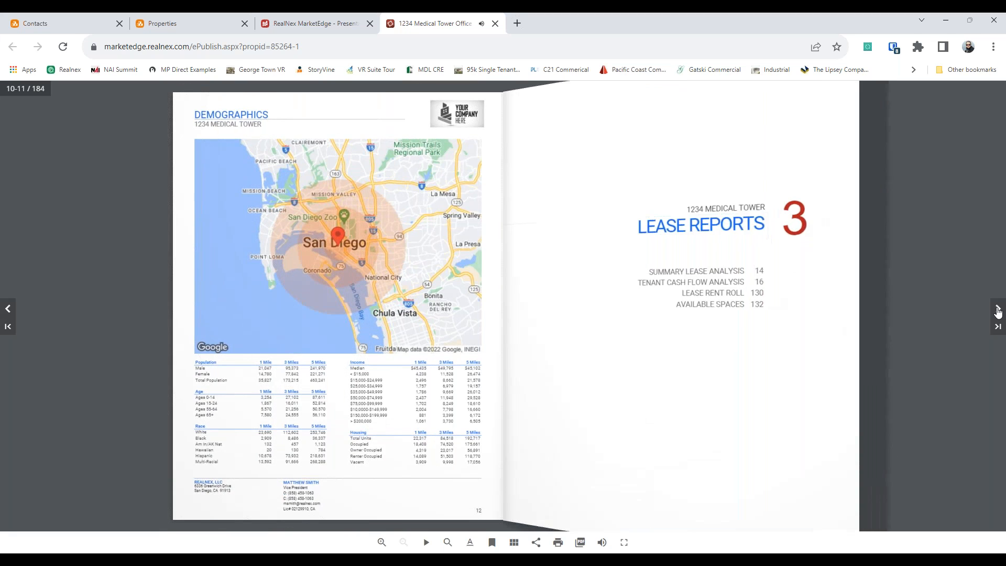
# Step: Zoom into the lease analysis table, page on to Tenant Cash Flow Analysis, then close the flipbook
pyautogui.doubleClick(613, 181)
pyautogui.moveTo(585, 258); pyautogui.dragTo(573, 275)
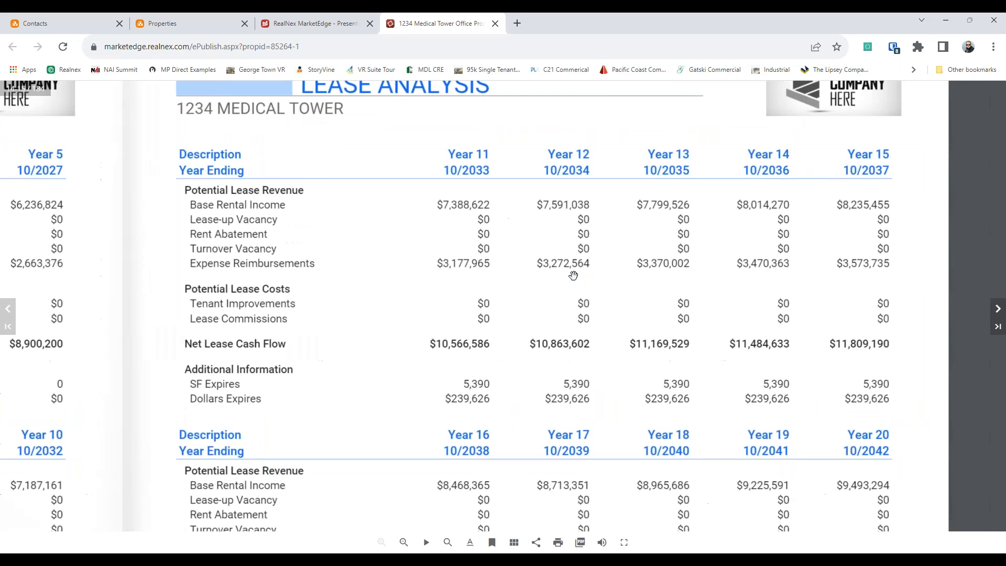
pyautogui.doubleClick(648, 246)
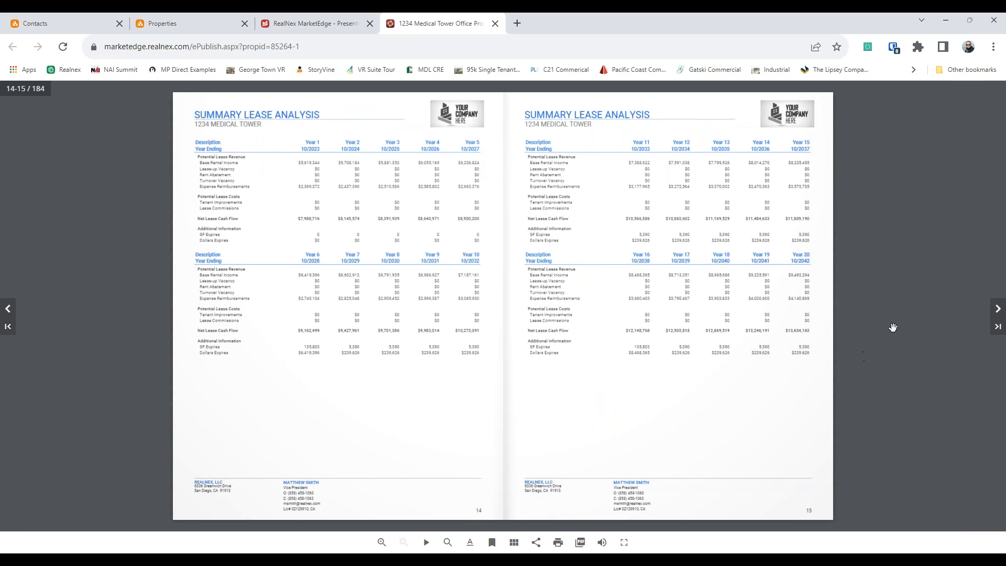
pyautogui.click(997, 309)
pyautogui.click(997, 308)
pyautogui.click(998, 308)
pyautogui.click(997, 308)
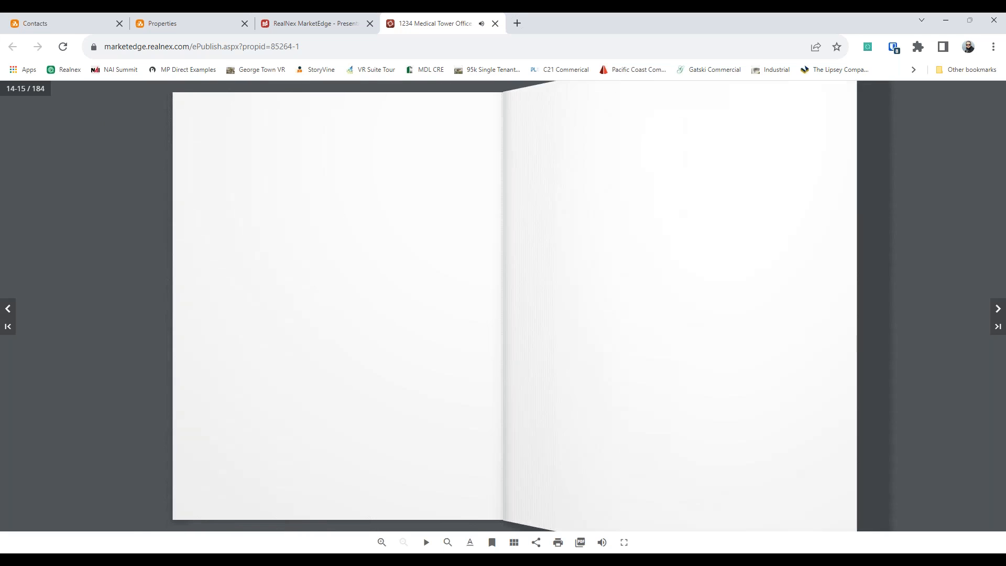
pyautogui.click(997, 308)
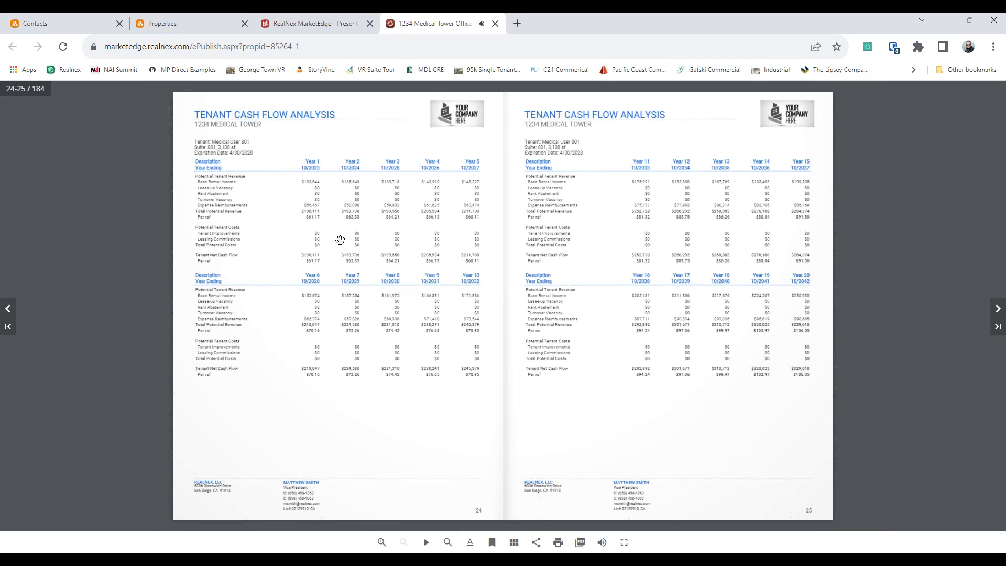
pyautogui.click(495, 23)
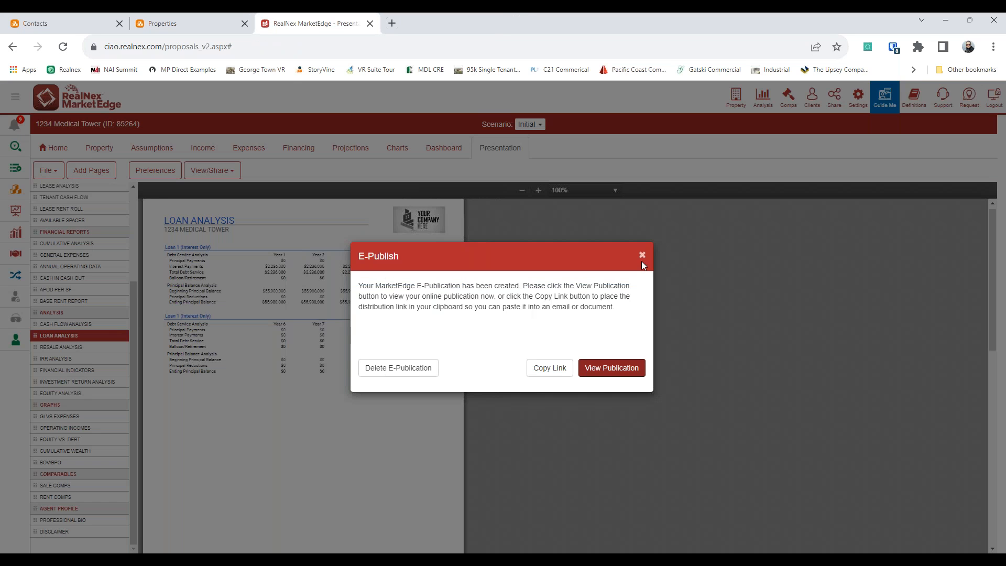
# Step: Dismiss the e-publication notice and list RealNex templates for all property types in any orientation
pyautogui.click(642, 257)
pyautogui.click(46, 173)
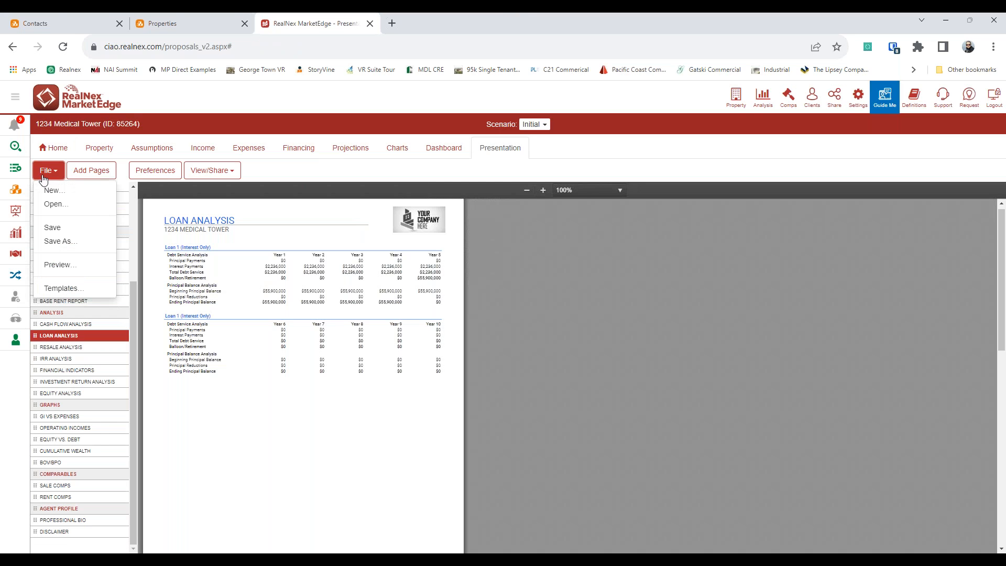
pyautogui.click(74, 288)
pyautogui.click(506, 186)
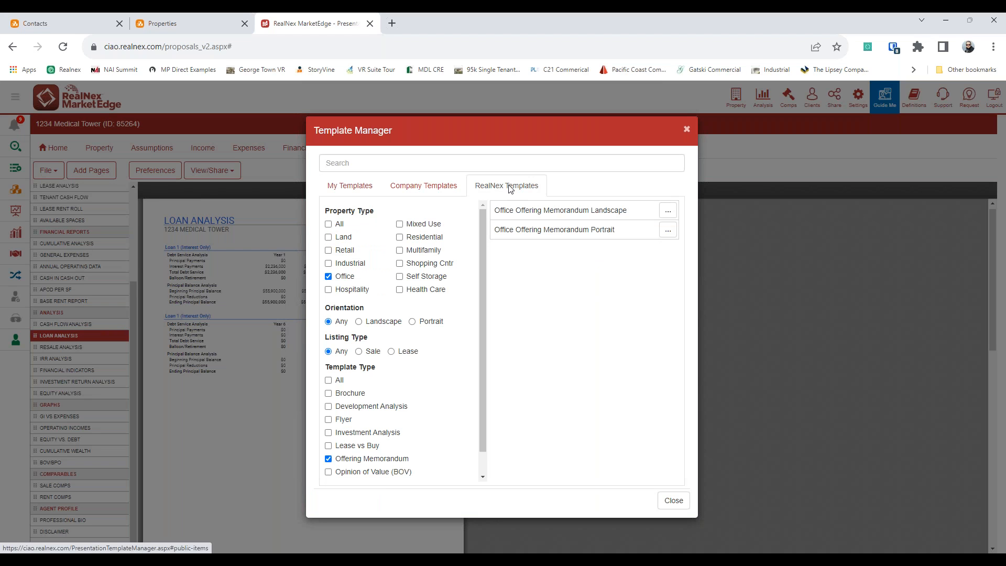
pyautogui.click(329, 225)
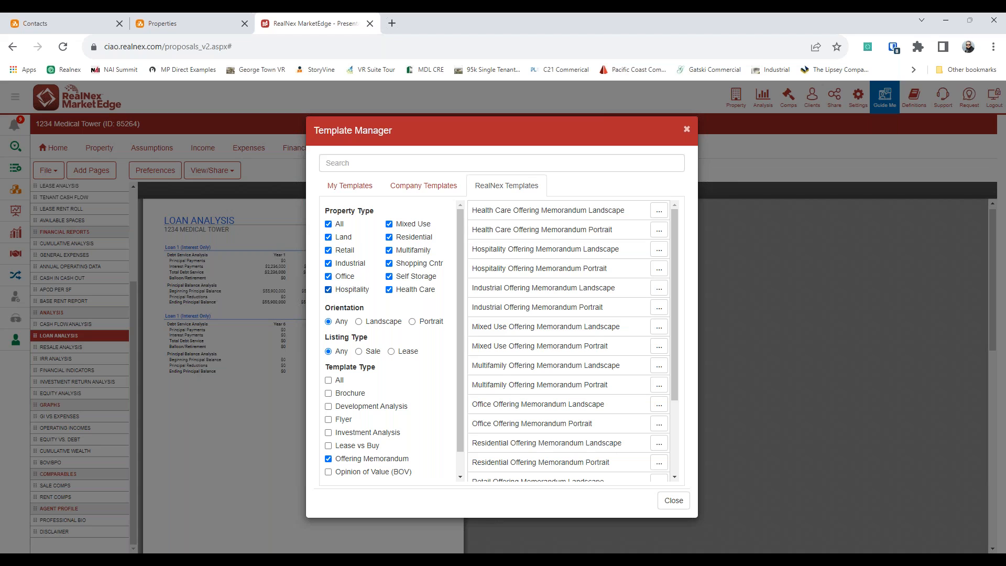
pyautogui.click(382, 323)
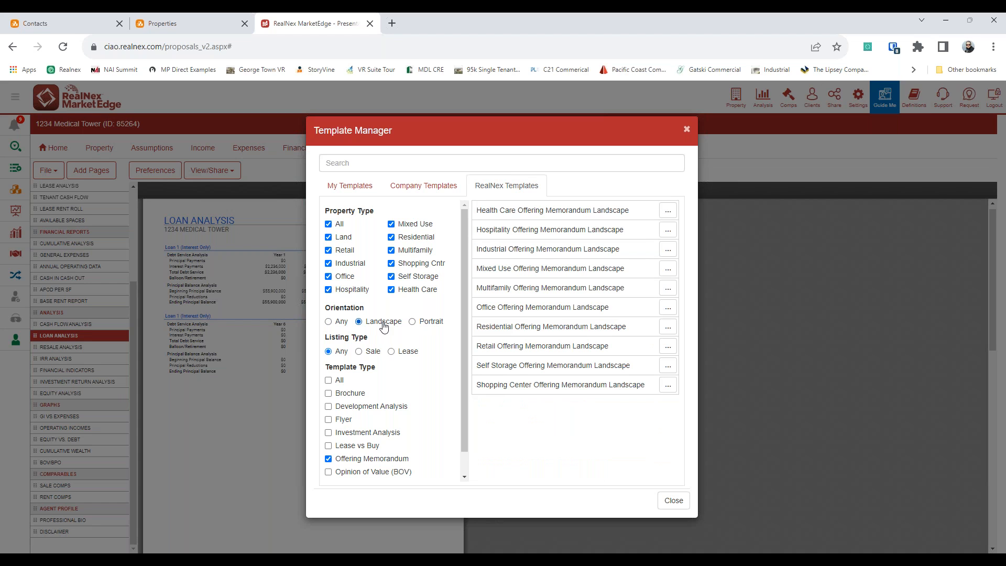
pyautogui.click(412, 322)
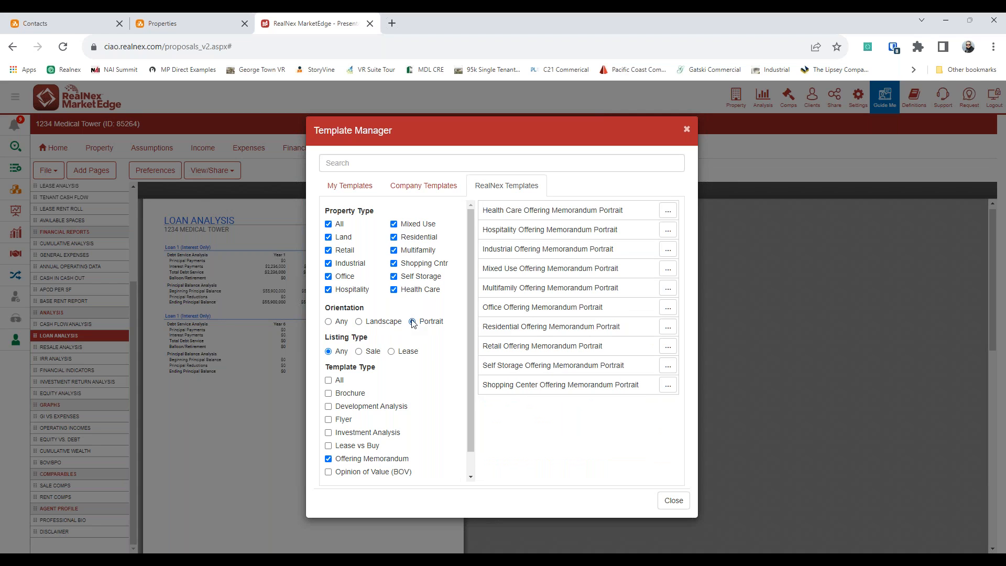
pyautogui.click(340, 323)
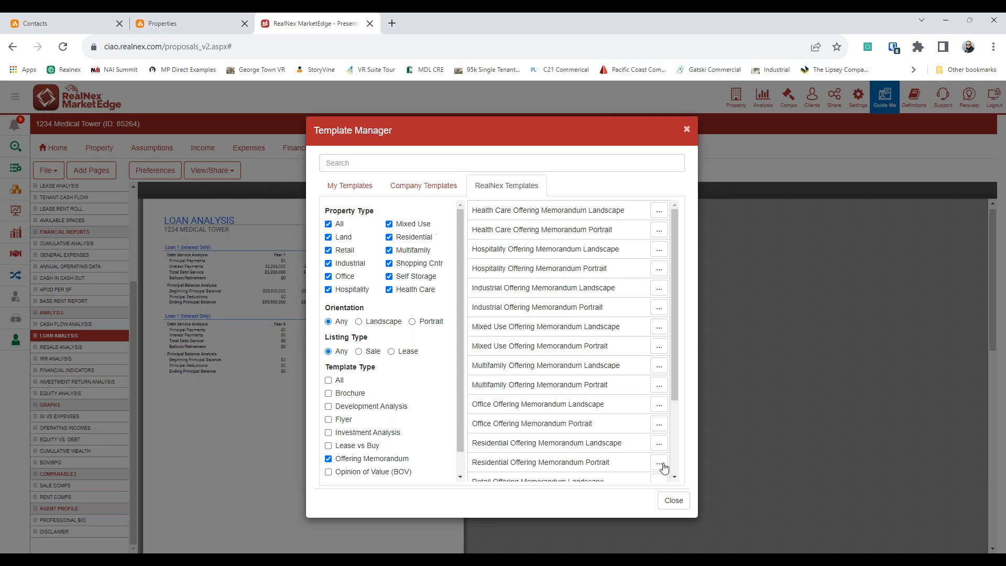
# Step: Include every template type in the list, then switch to the Company Templates collection
pyautogui.click(328, 379)
pyautogui.scroll(-15, 601, 265)
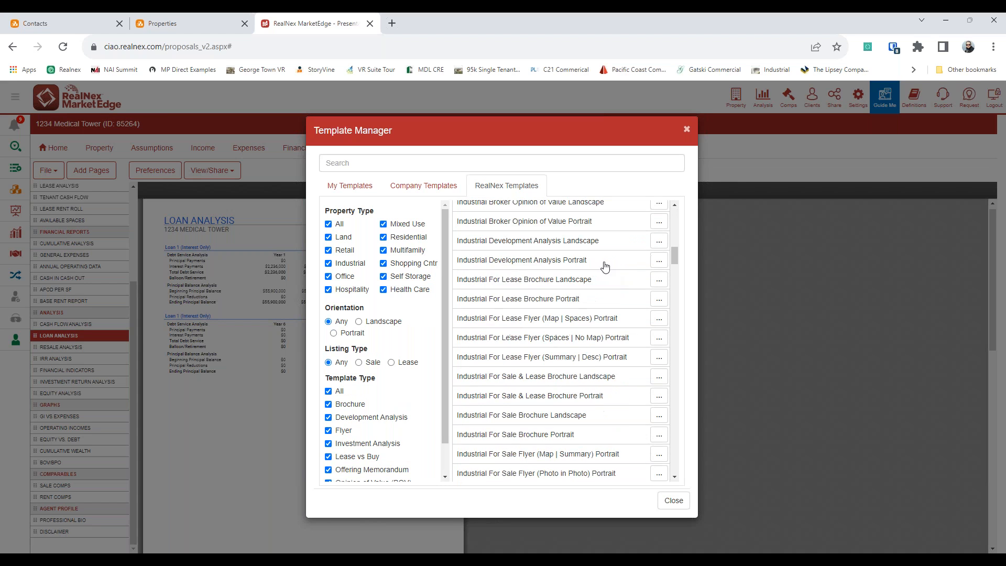
pyautogui.scroll(7, 595, 272)
pyautogui.scroll(8, 595, 273)
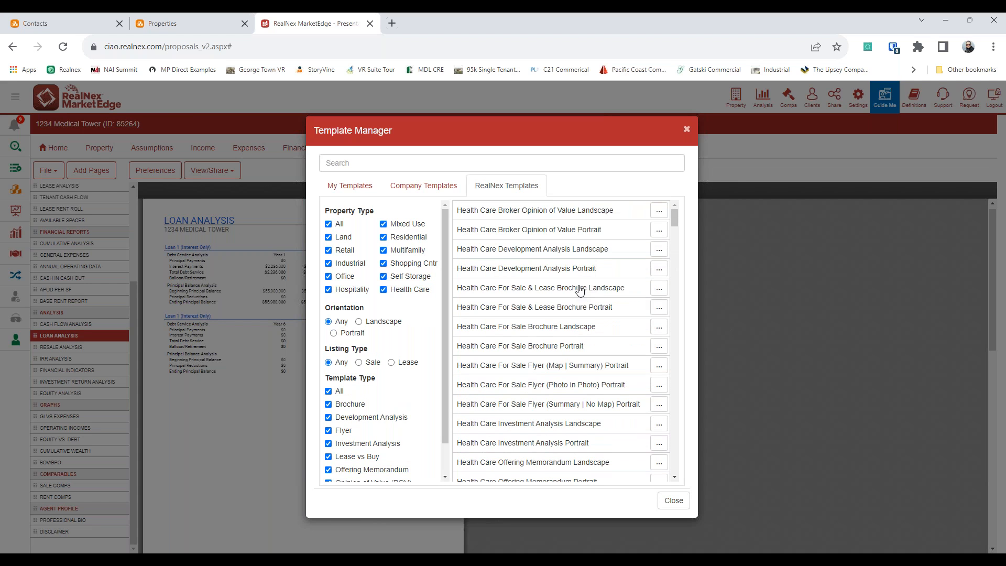
pyautogui.click(431, 188)
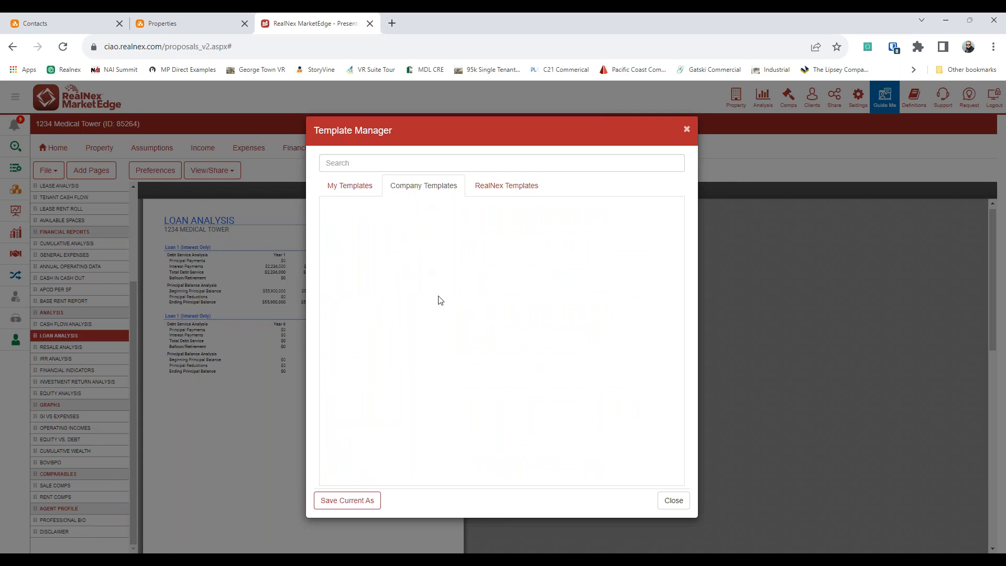
# Step: Review the Blank, BOV, Full Offering and Introduction To personal templates, then close the template manager
pyautogui.click(363, 188)
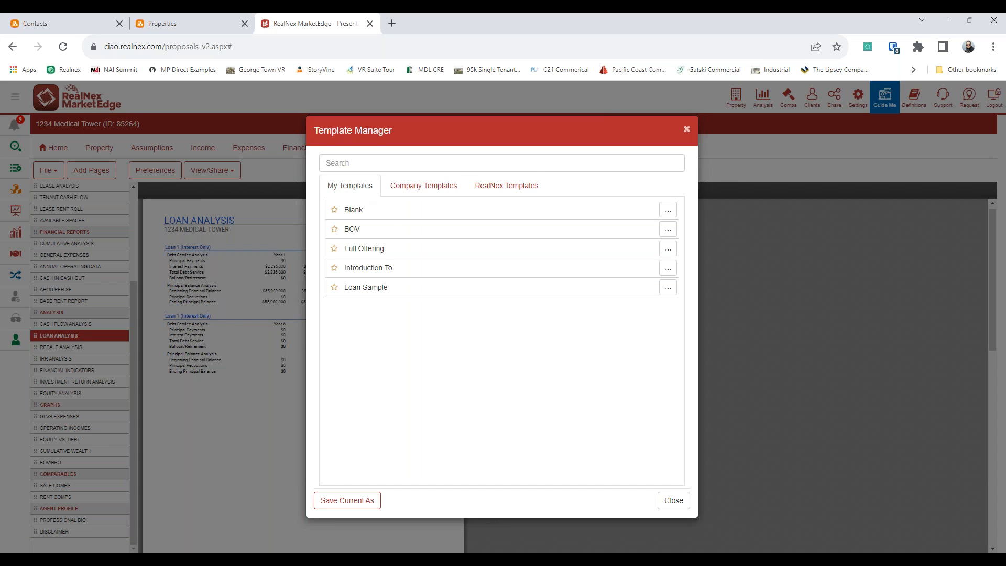
pyautogui.click(397, 217)
pyautogui.click(386, 234)
pyautogui.click(430, 256)
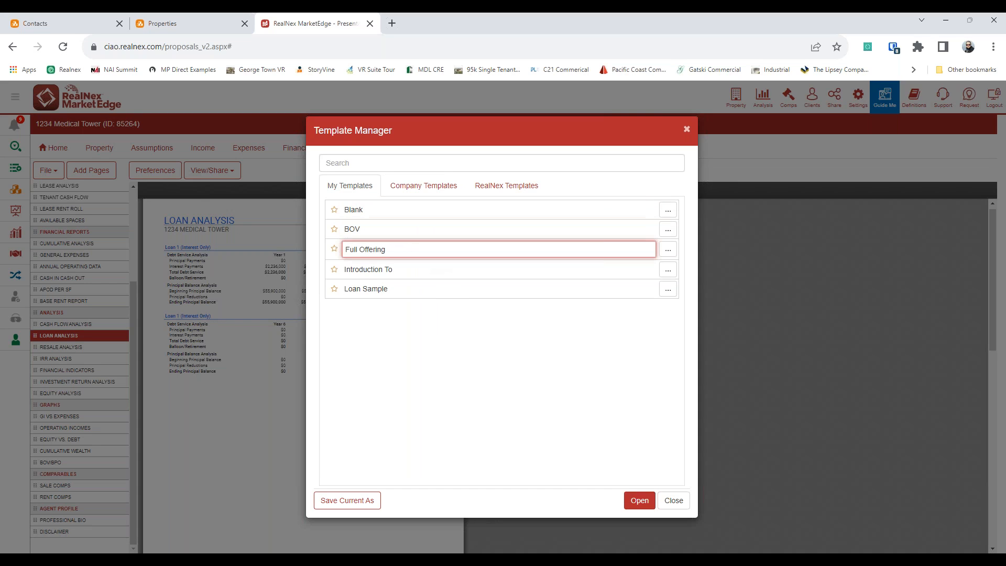
pyautogui.click(419, 277)
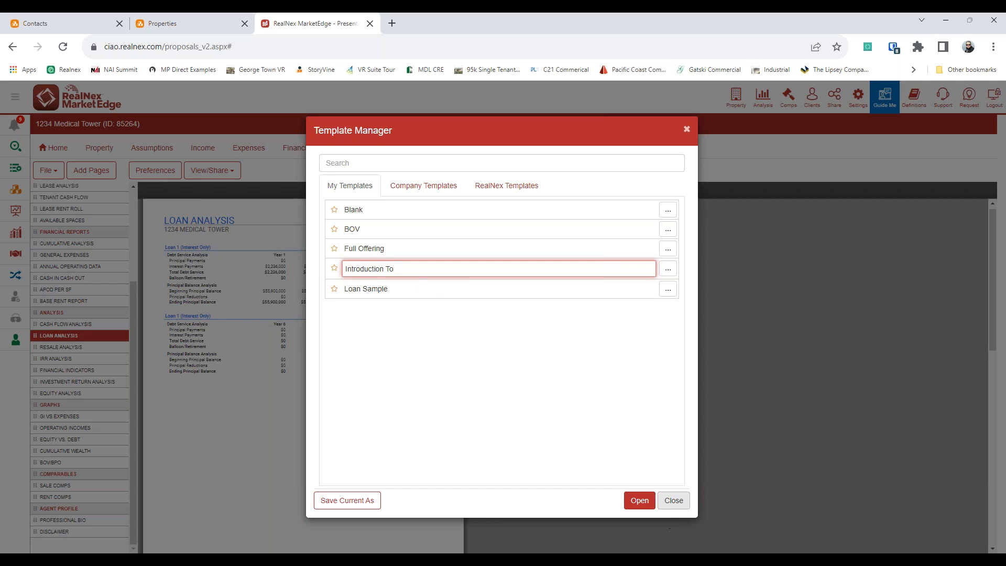
pyautogui.click(674, 500)
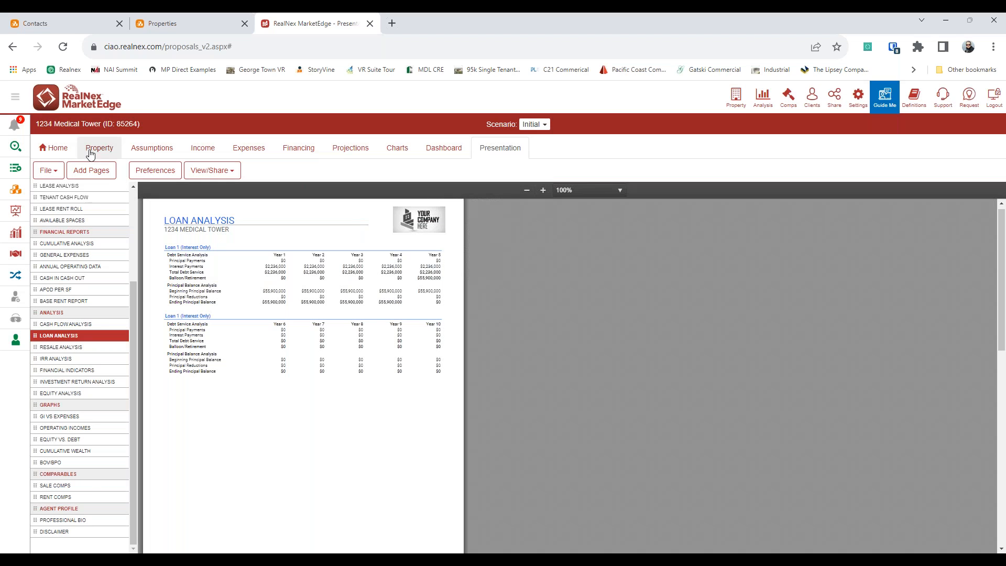
# Step: From Home, select the 56 Tribune Avenue Southwest - Demo property and open its Presentation
pyautogui.click(62, 147)
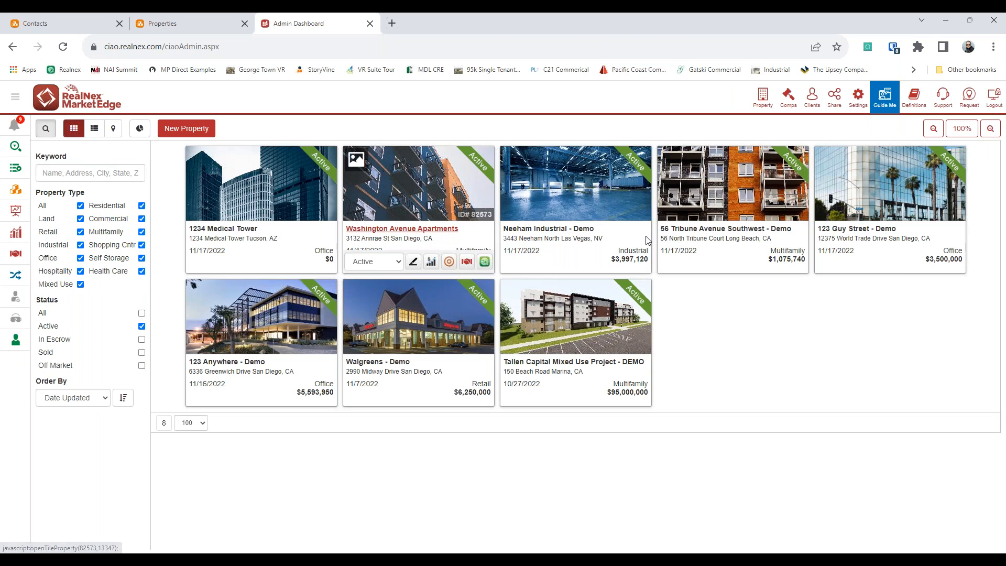
pyautogui.click(678, 234)
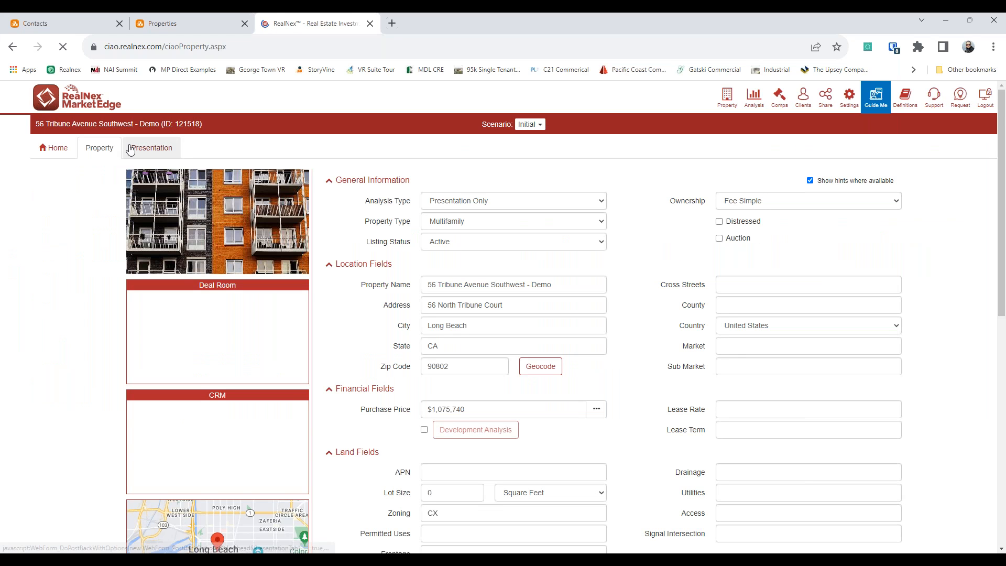
pyautogui.click(131, 149)
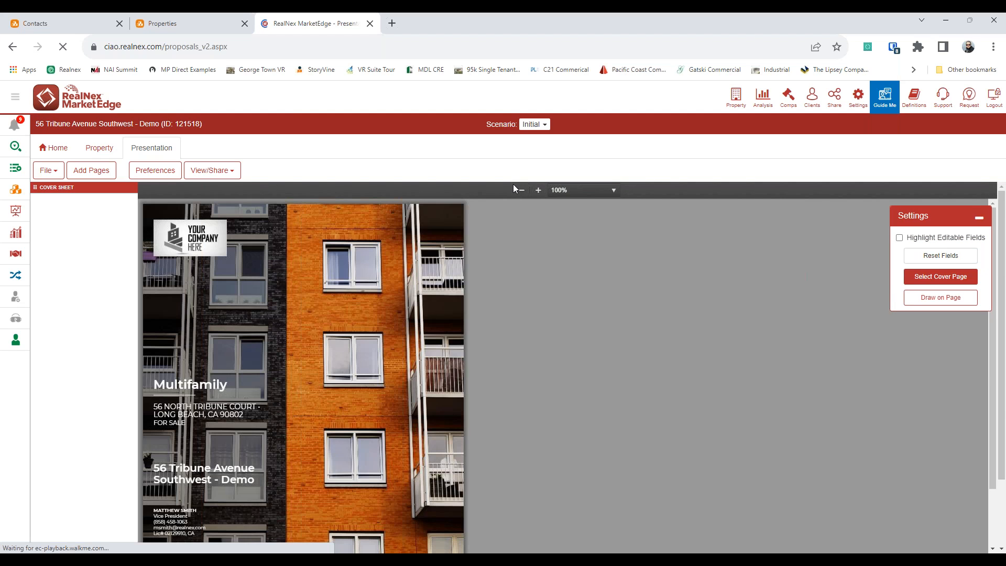
# Step: Put the light YOUR COMPANY HERE logo on the cover at 100% zoom, then open the template manager
pyautogui.click(526, 190)
pyautogui.click(526, 190)
pyautogui.click(526, 190)
pyautogui.click(179, 226)
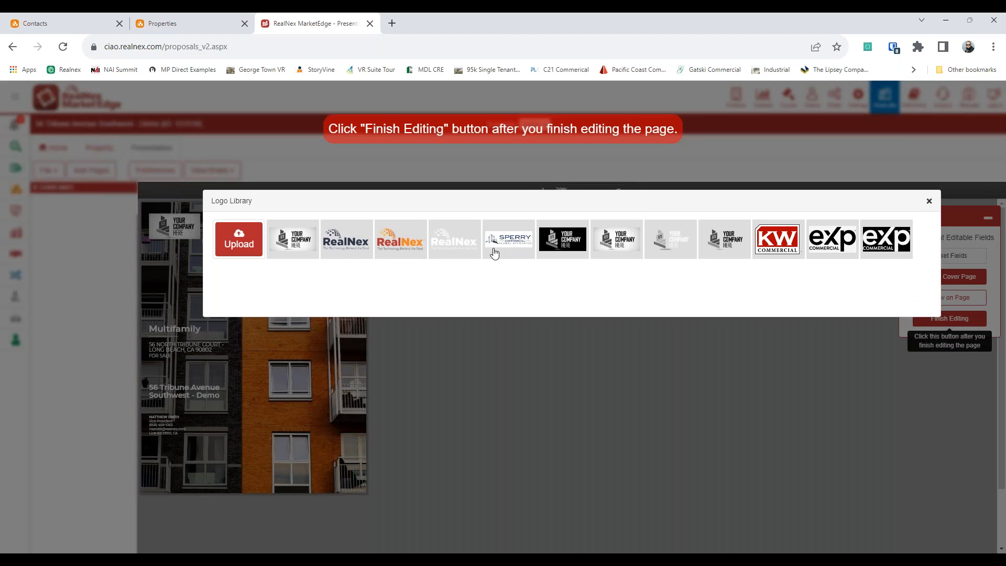
pyautogui.click(681, 250)
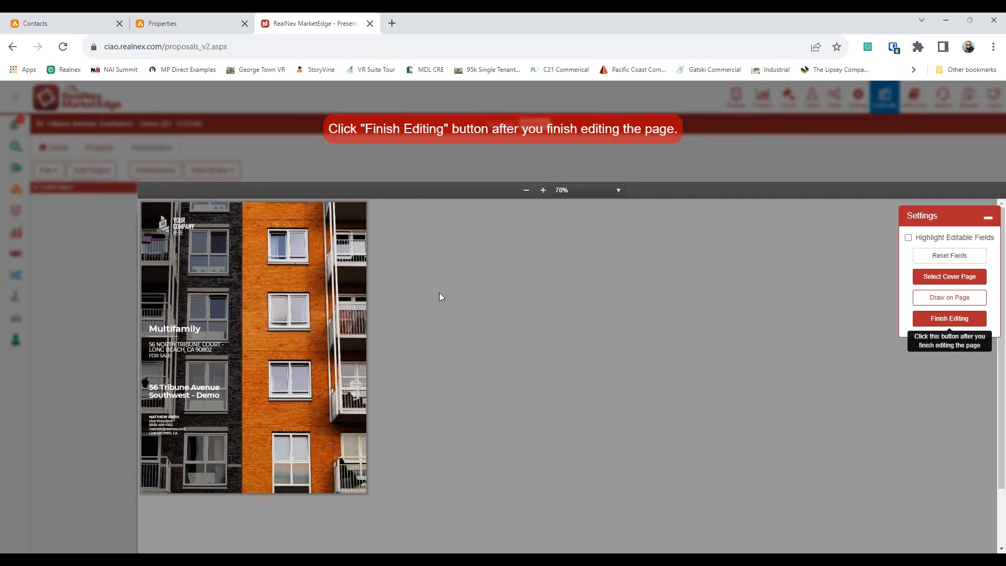
pyautogui.click(548, 190)
pyautogui.click(548, 190)
pyautogui.click(547, 190)
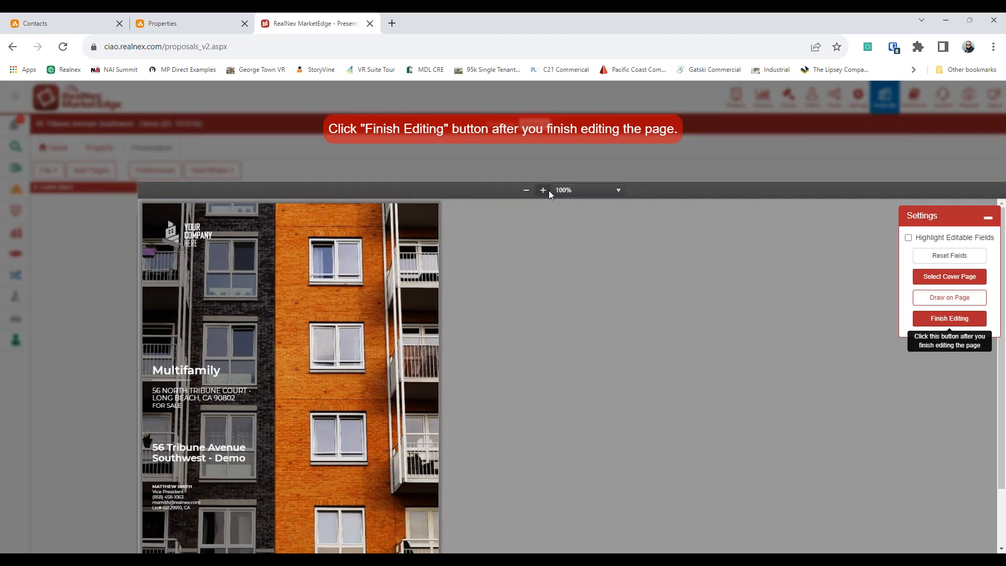
pyautogui.click(949, 318)
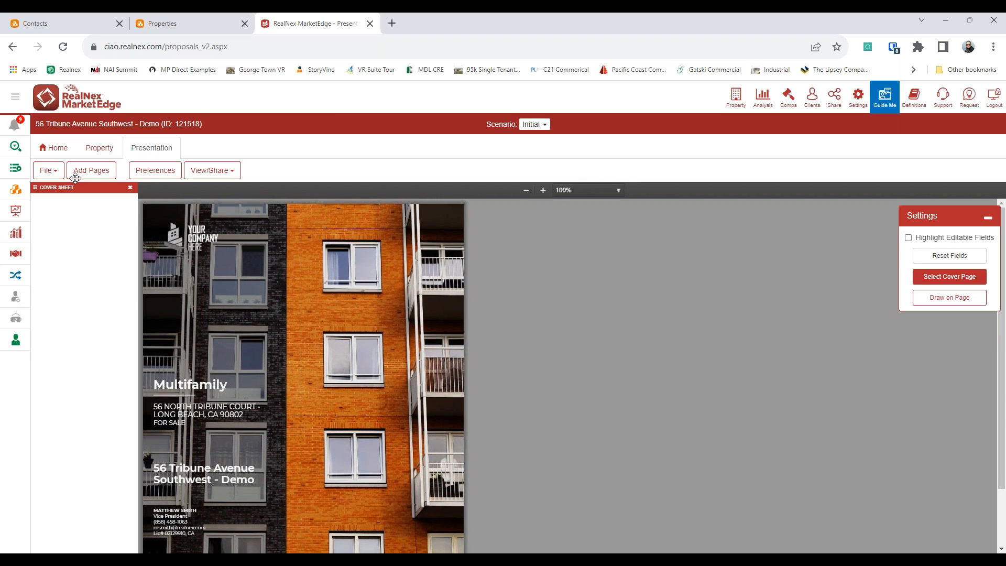
pyautogui.click(48, 170)
pyautogui.click(75, 288)
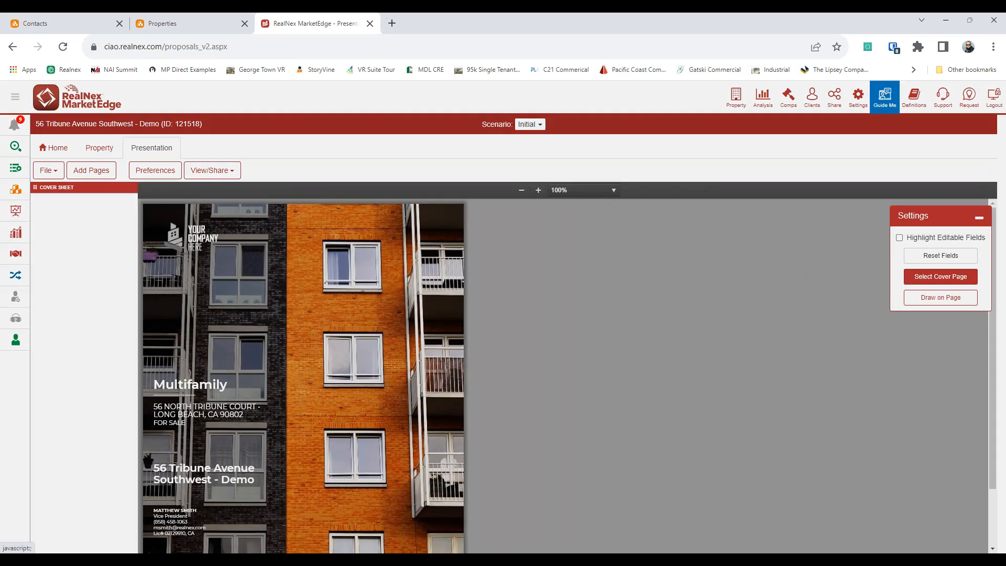
pyautogui.click(509, 186)
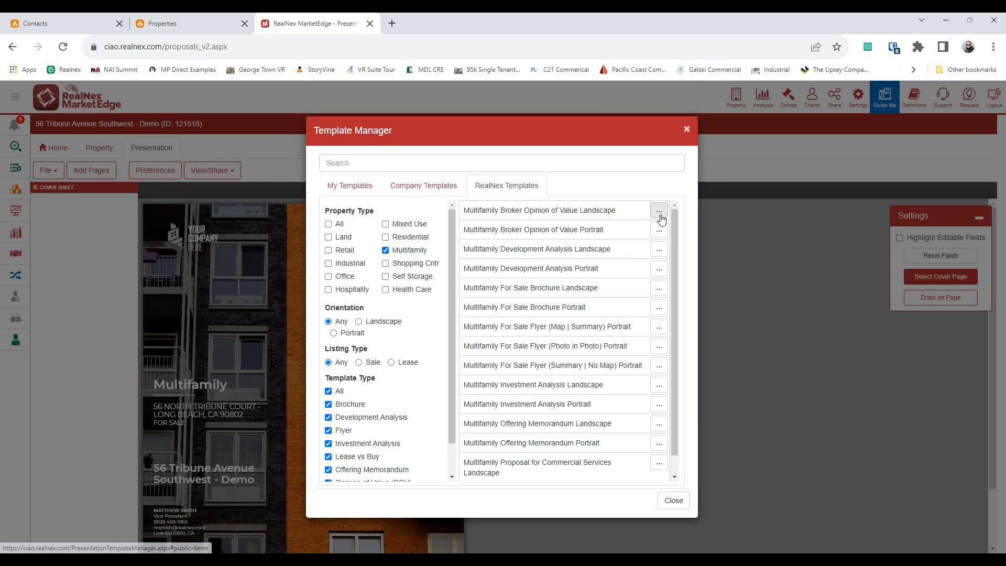
pyautogui.click(658, 212)
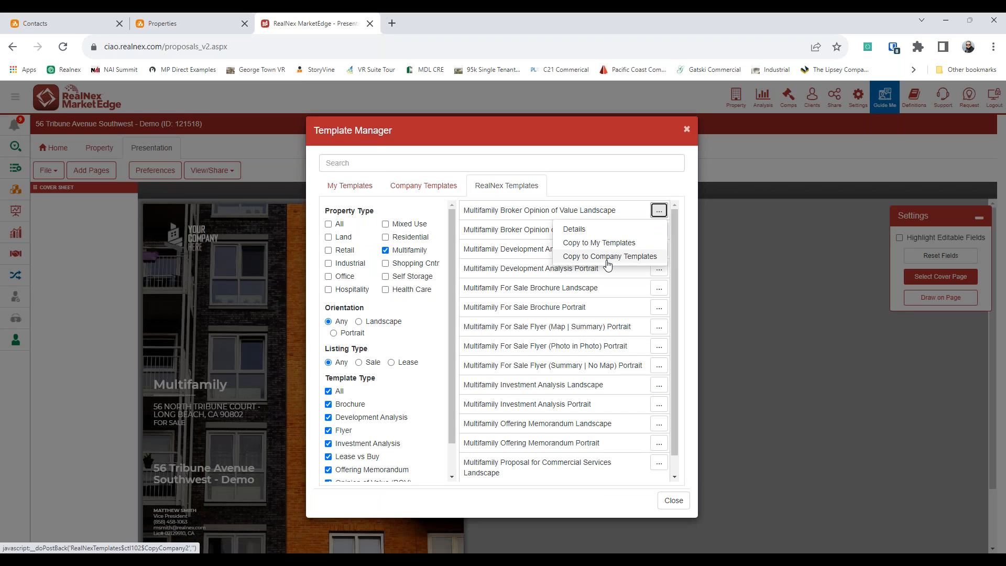
pyautogui.click(587, 228)
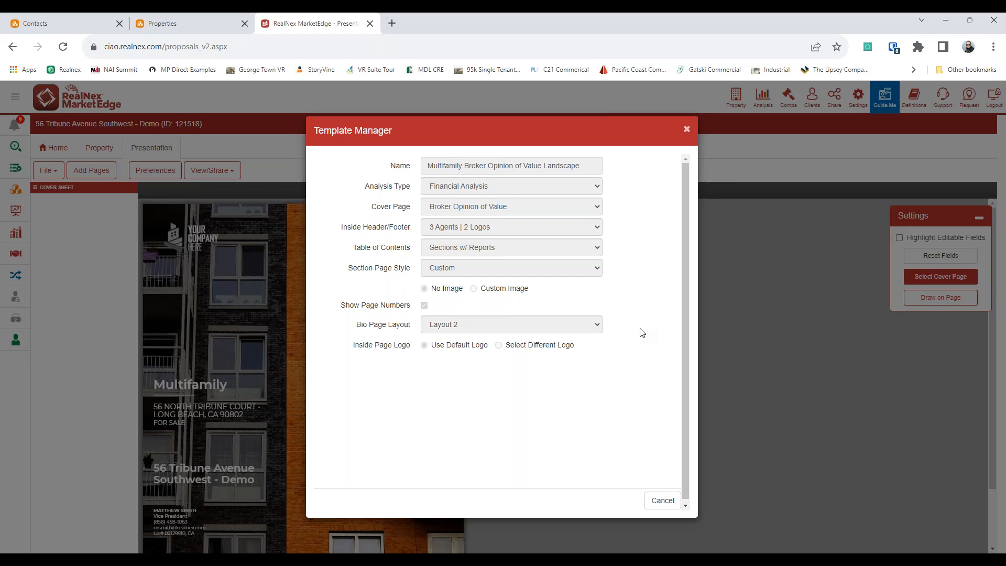
pyautogui.scroll(-1, 640, 336)
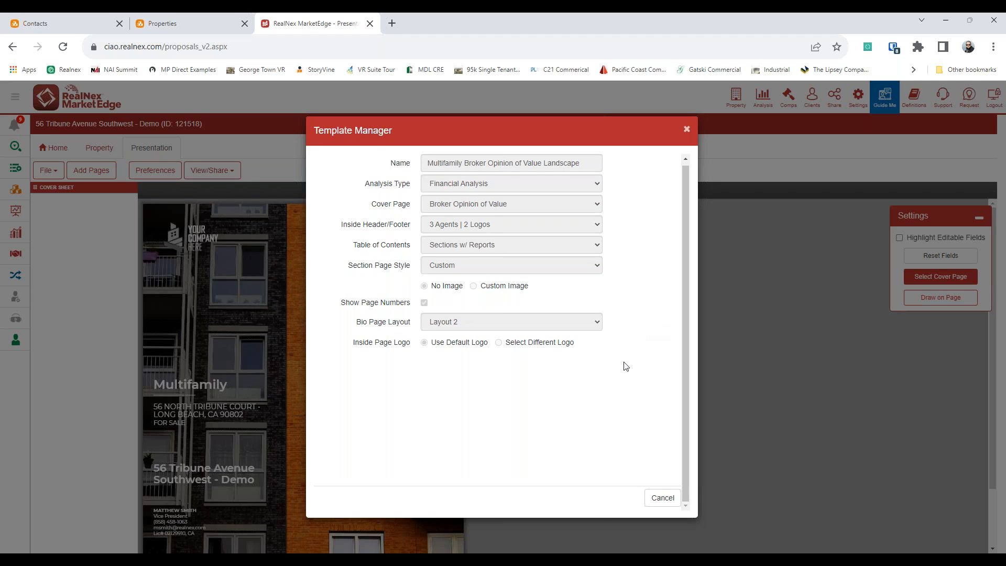
pyautogui.click(662, 498)
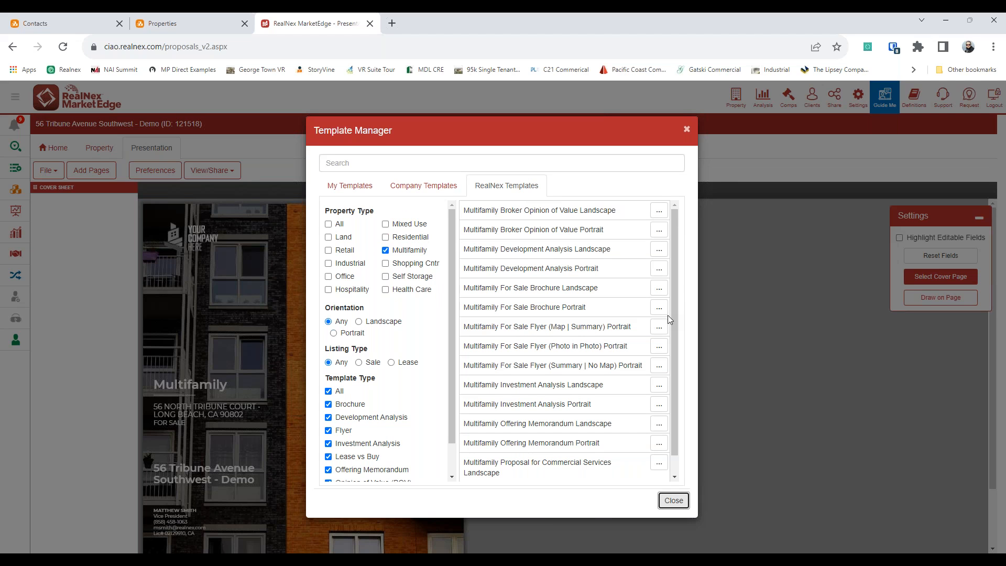
pyautogui.click(659, 230)
pyautogui.click(643, 249)
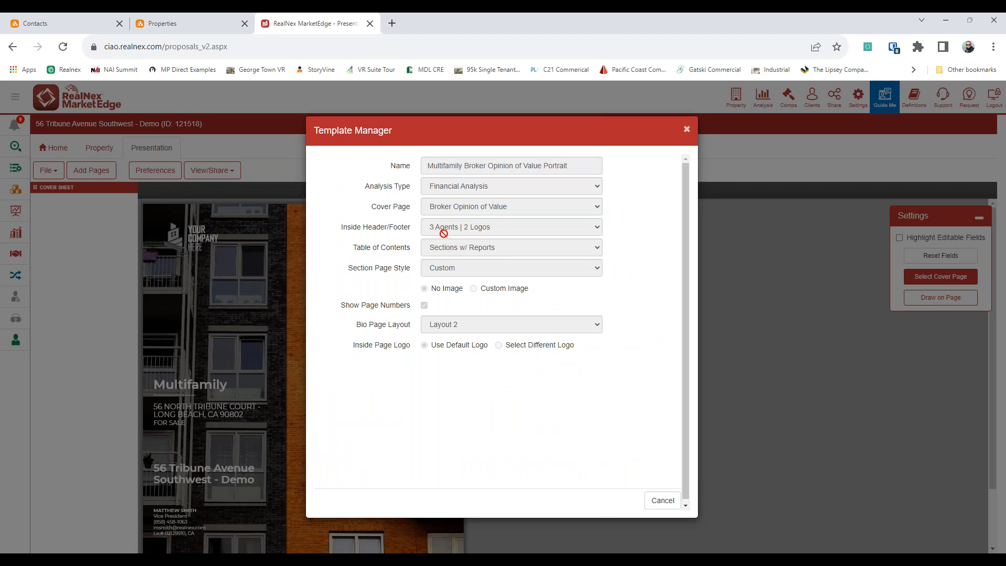
pyautogui.click(661, 501)
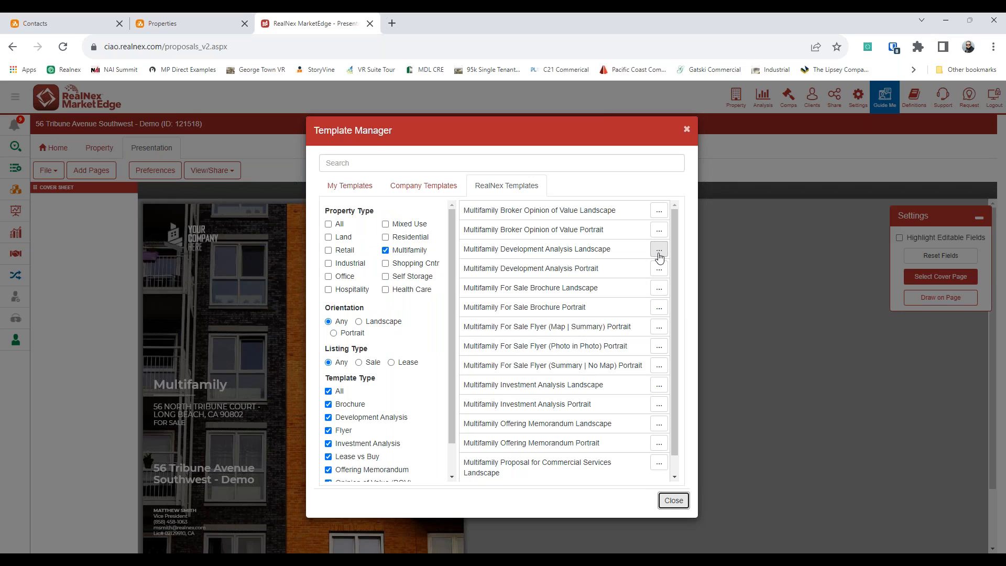
pyautogui.scroll(-1, 587, 338)
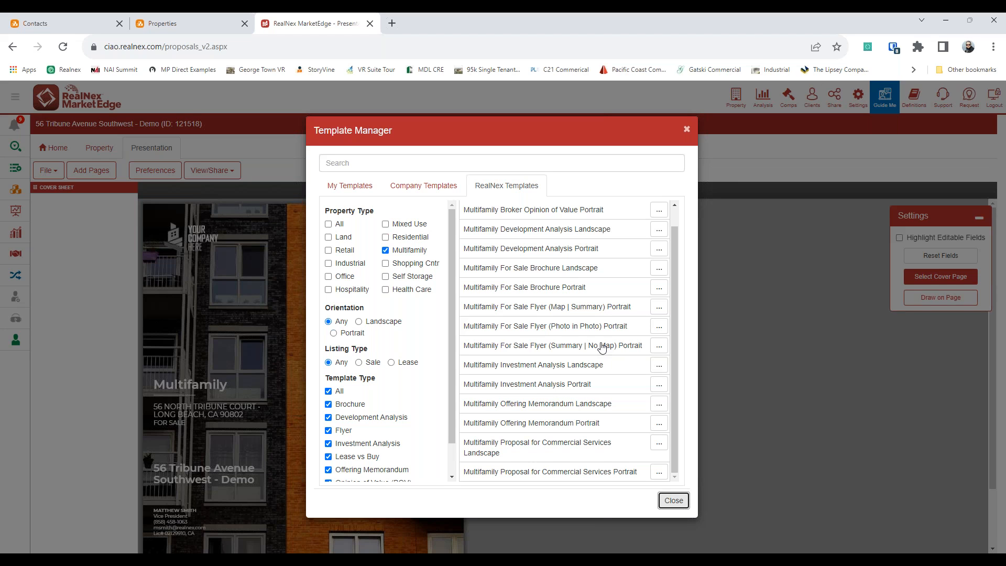
pyautogui.click(673, 500)
# Step: Add the ADDITONAL PHOTOS page after the cover sheet and bring up its layout choices
pyautogui.click(86, 172)
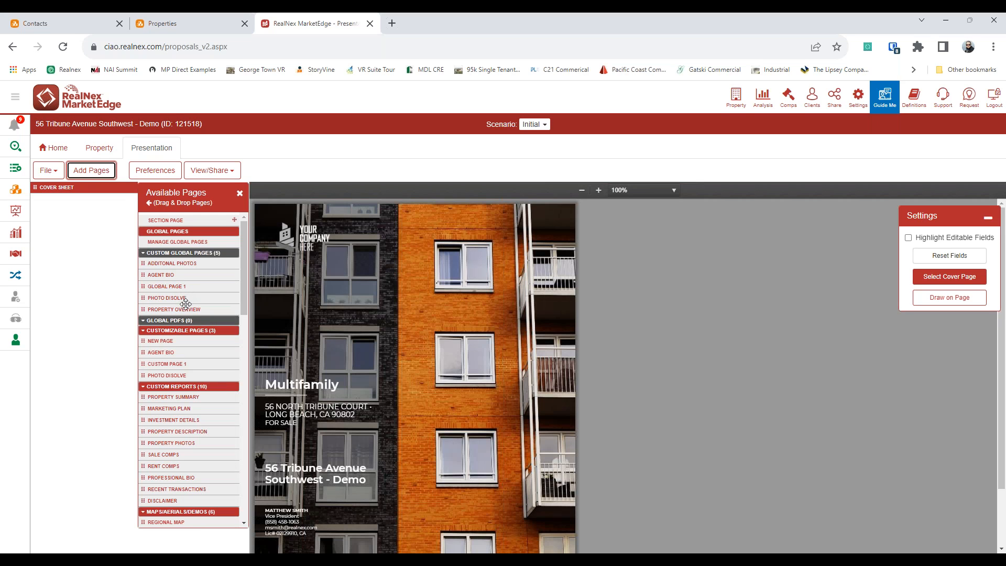
pyautogui.moveTo(180, 262); pyautogui.dragTo(83, 203)
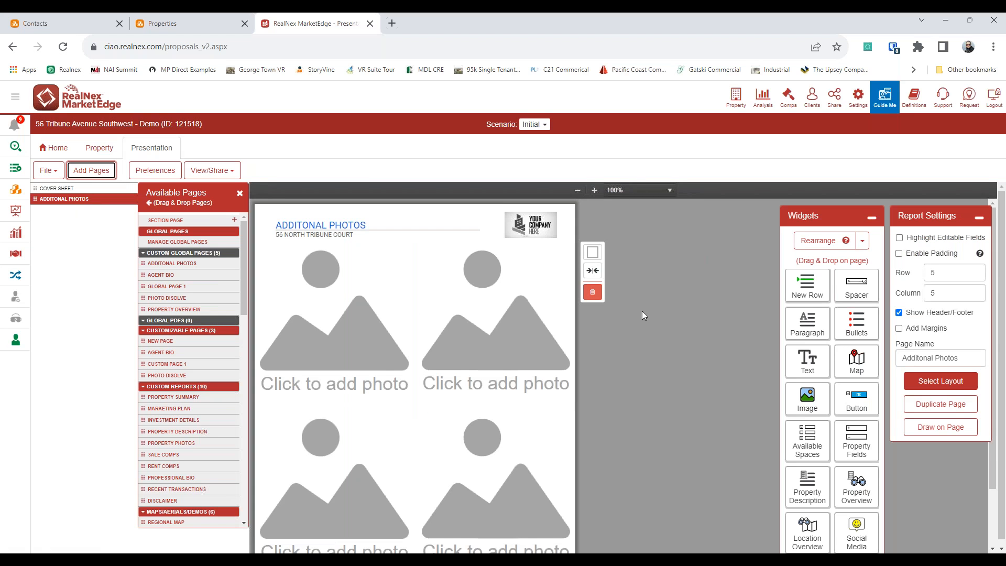
pyautogui.click(946, 385)
# Step: Show example layouts and preview the two- and three-row photo arrangements
pyautogui.click(697, 259)
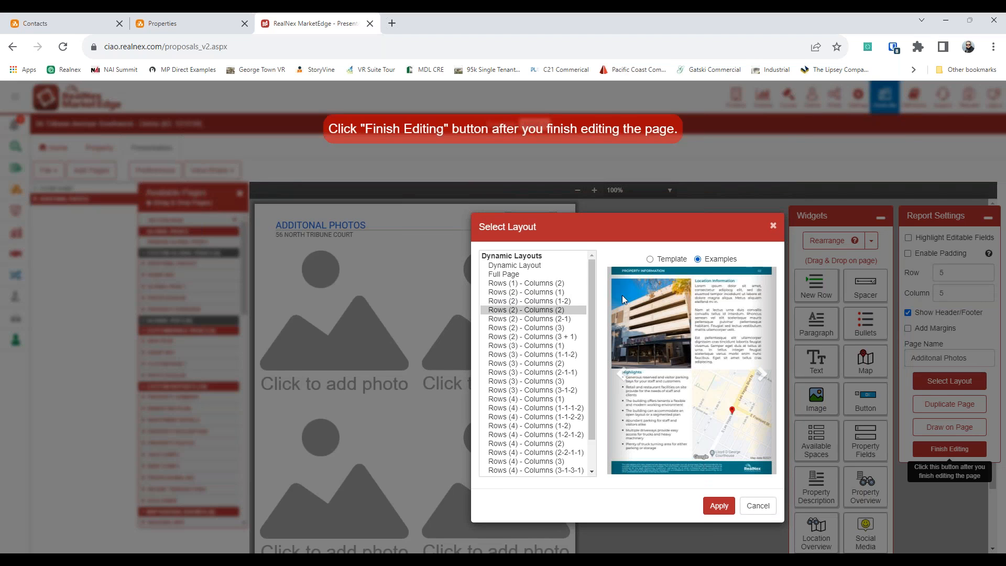
pyautogui.click(524, 292)
pyautogui.click(510, 319)
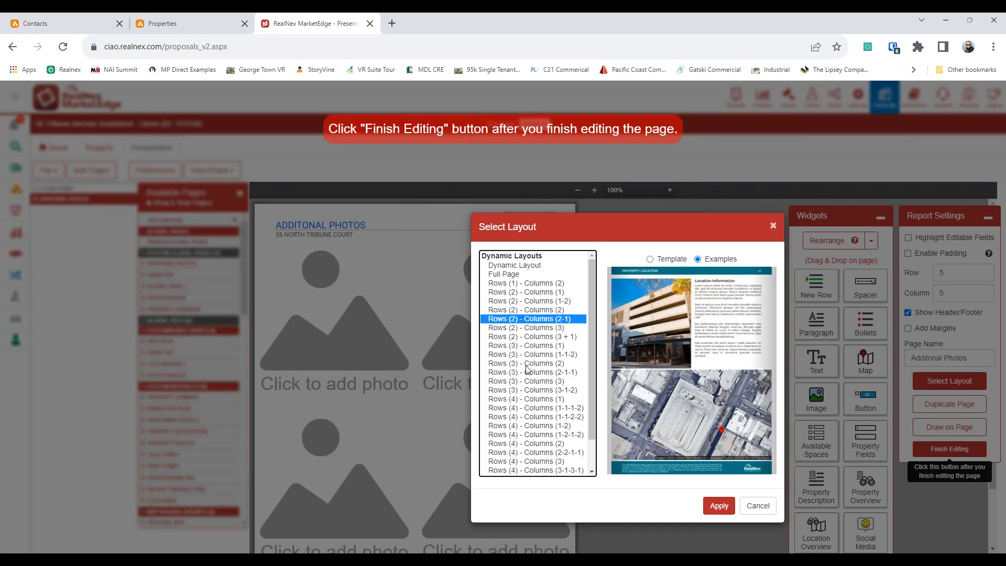
pyautogui.click(525, 363)
pyautogui.click(520, 337)
pyautogui.click(508, 390)
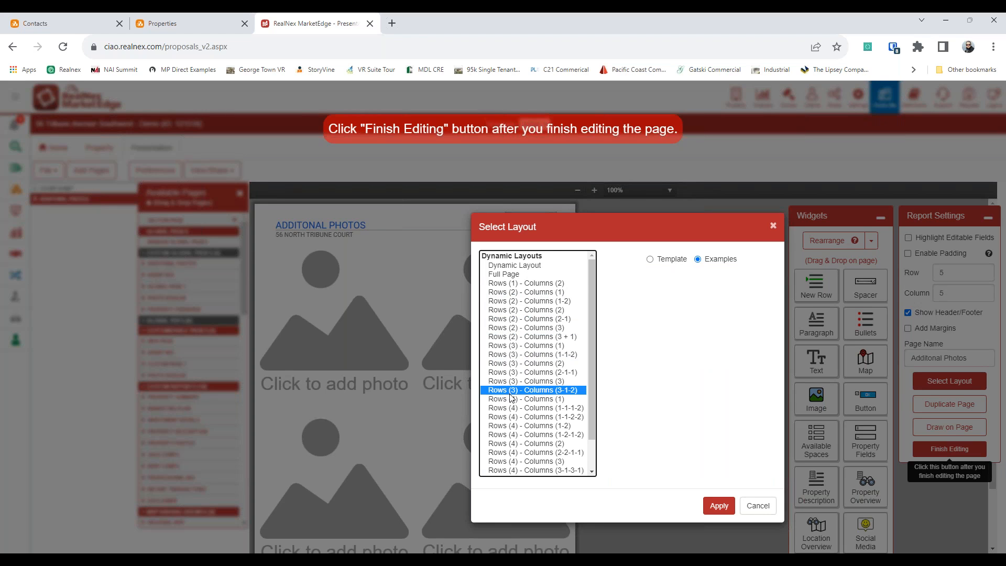
pyautogui.scroll(-1, 512, 376)
# Step: Preview the four- and five-row layouts, then apply Rows (3) - Columns (2-1-1)
pyautogui.click(509, 373)
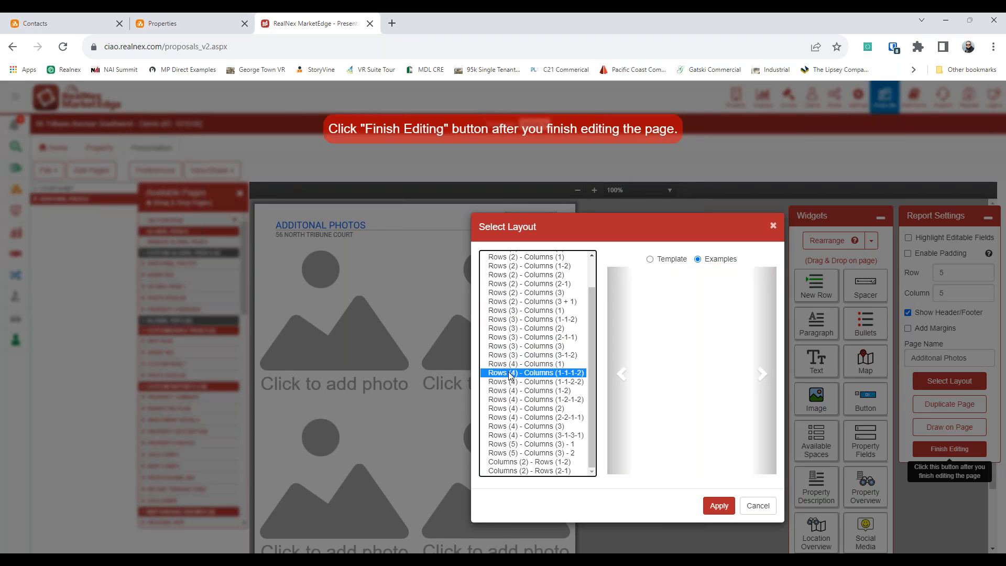
pyautogui.click(524, 392)
pyautogui.click(526, 427)
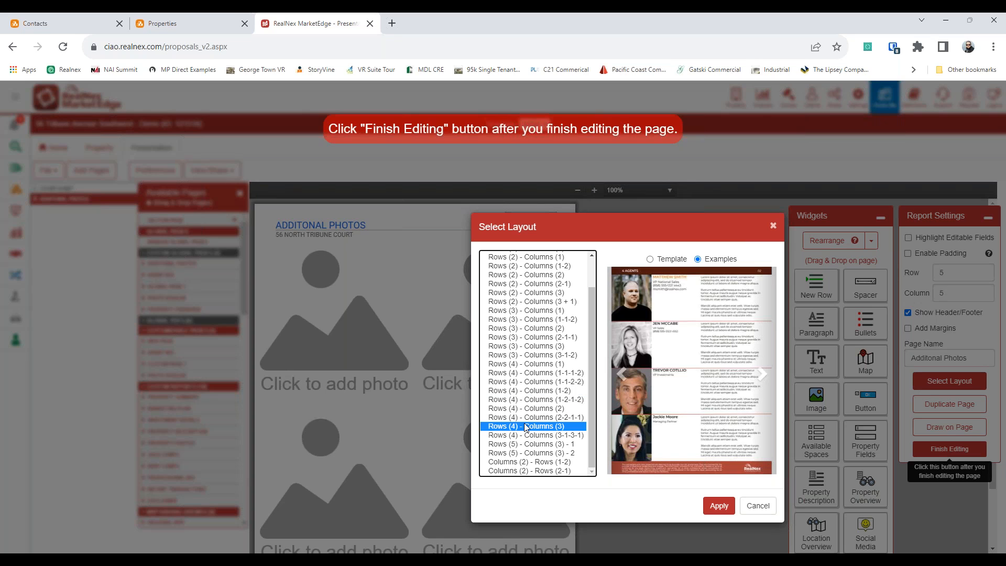
pyautogui.click(516, 436)
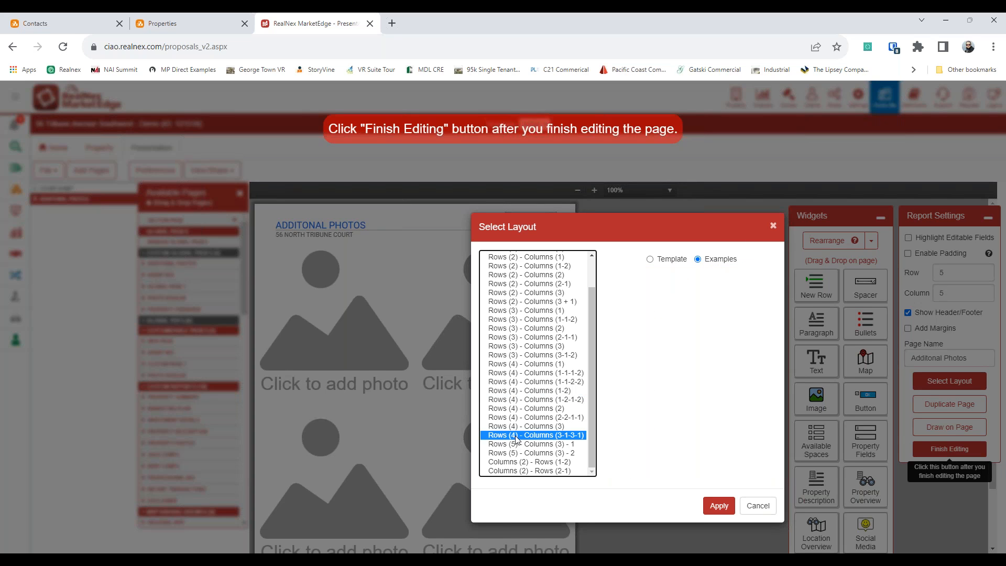
pyautogui.click(515, 455)
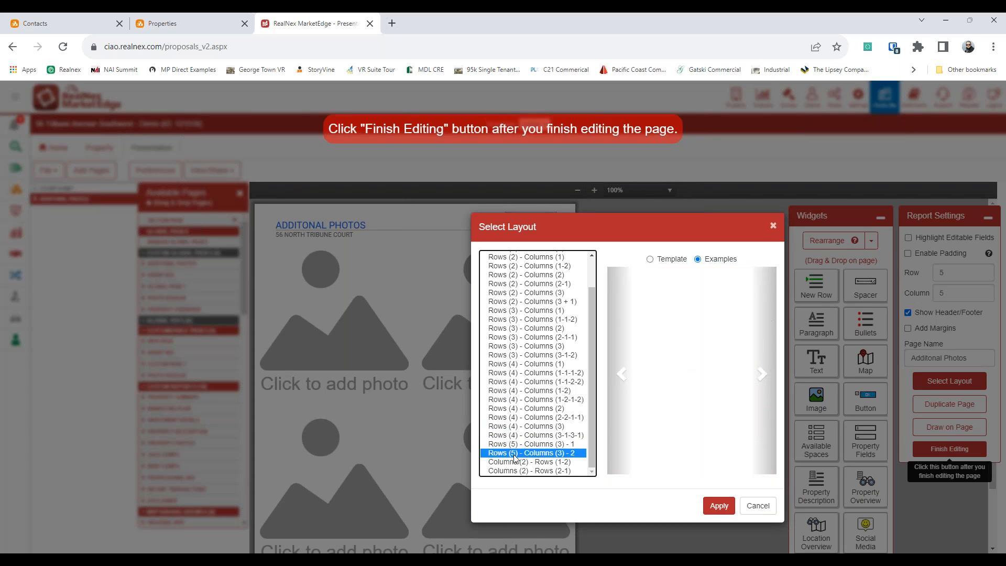
pyautogui.click(512, 346)
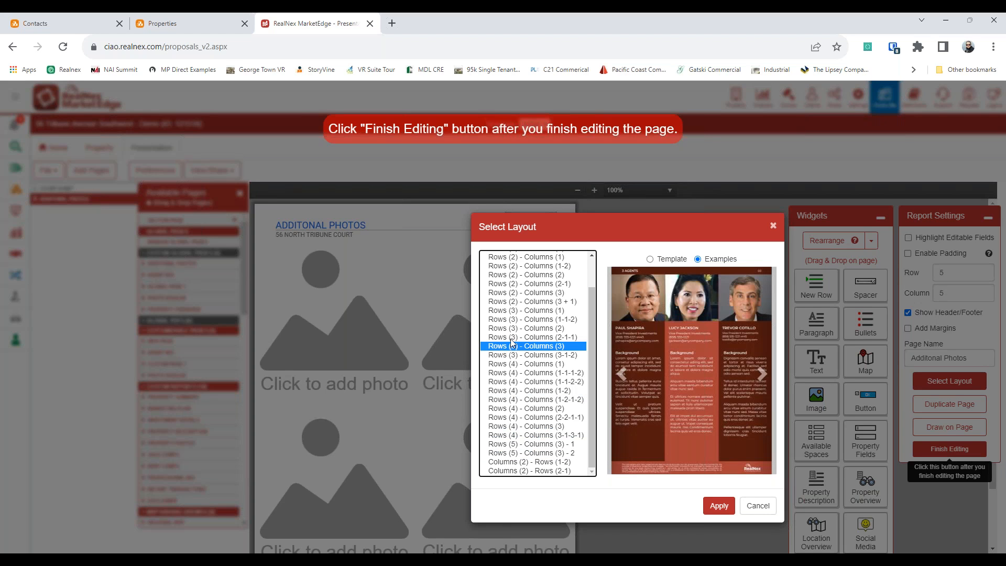
pyautogui.click(513, 338)
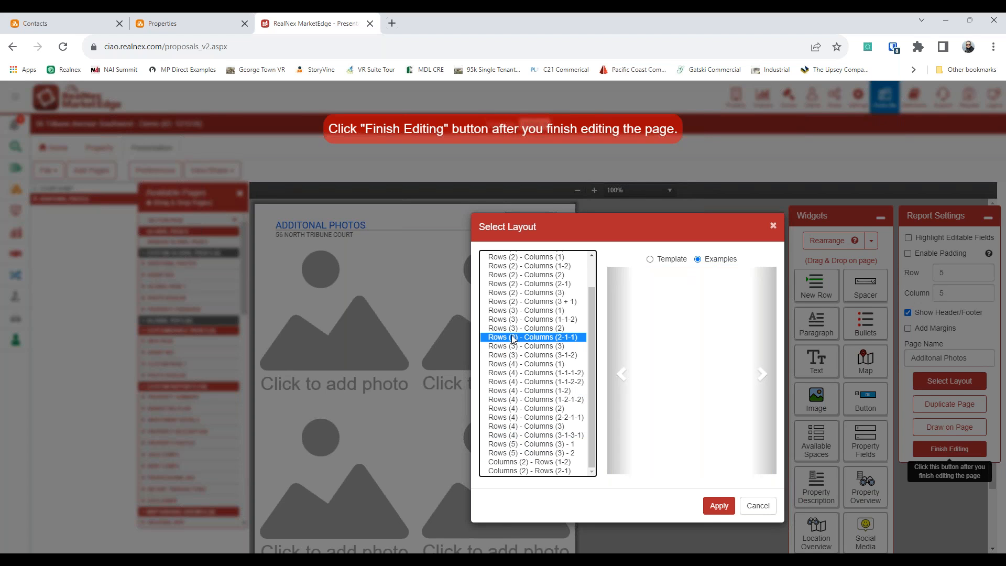
pyautogui.click(718, 506)
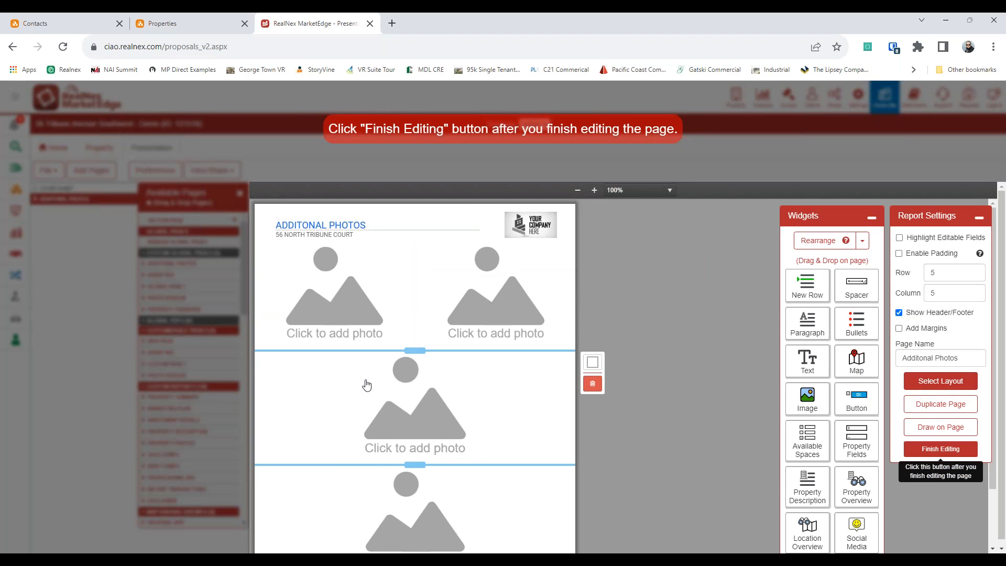
# Step: Place the bedroom photo and the kitchen photo in the top row's two placeholders
pyautogui.click(338, 288)
pyautogui.click(396, 276)
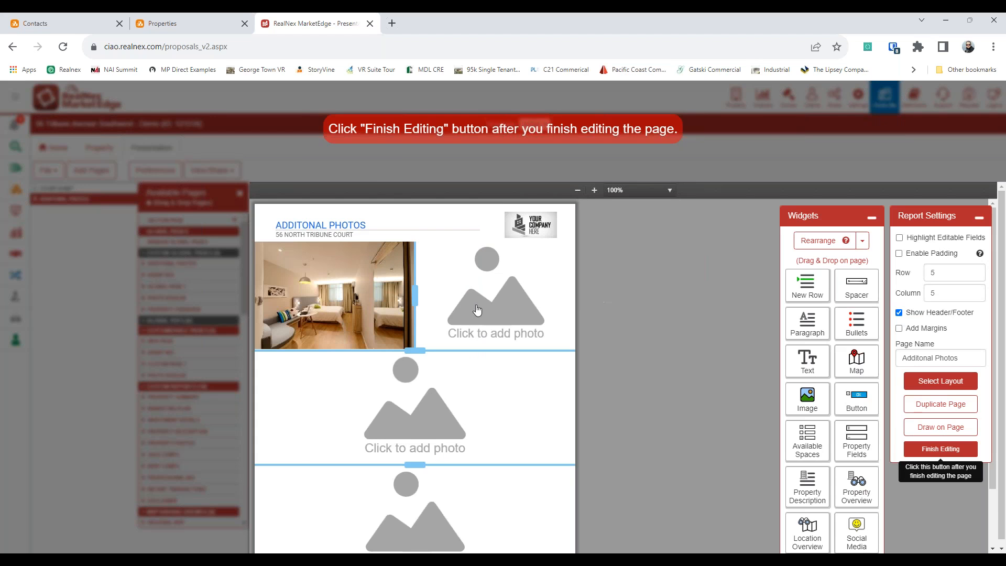
pyautogui.click(471, 307)
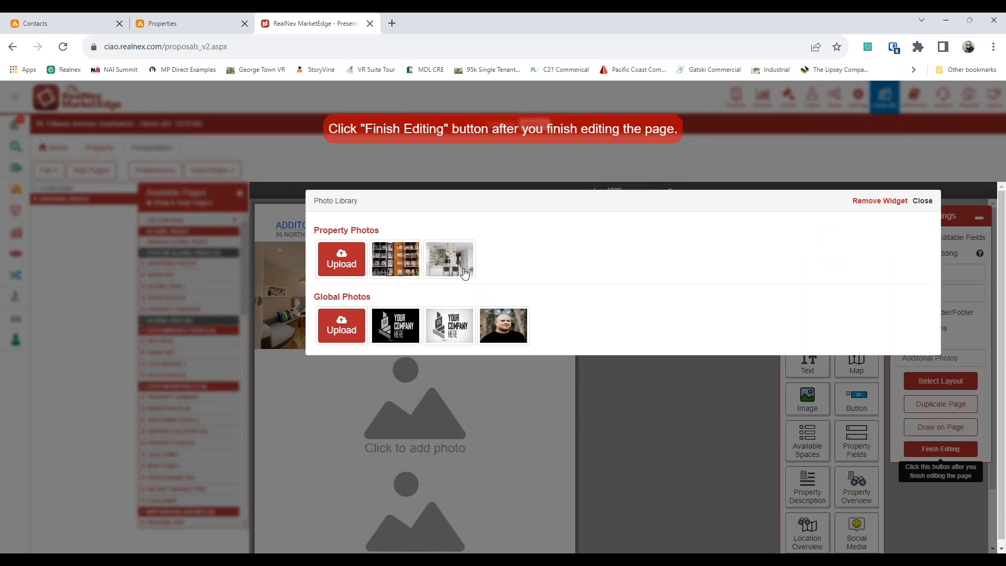
pyautogui.click(449, 260)
pyautogui.click(411, 388)
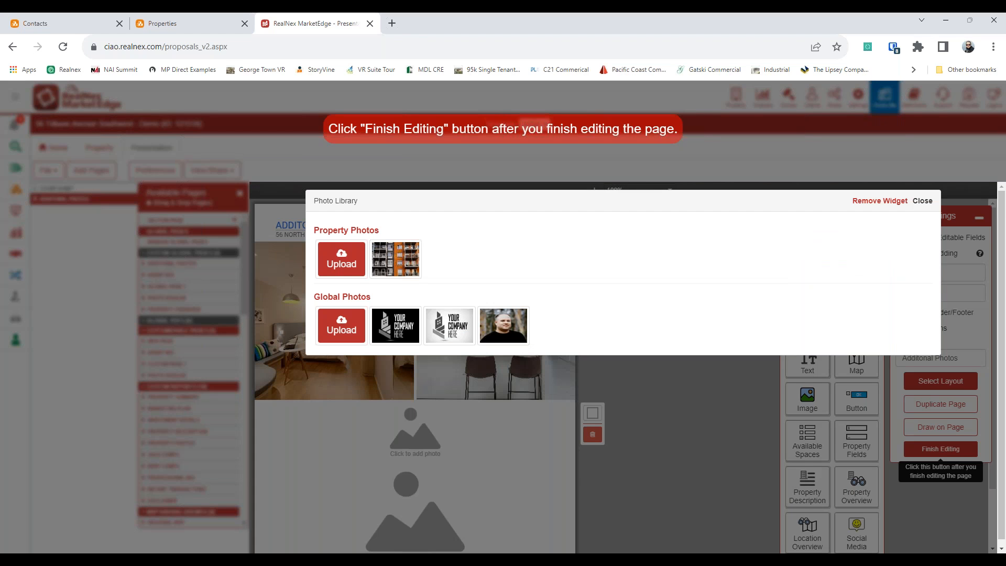
pyautogui.click(921, 201)
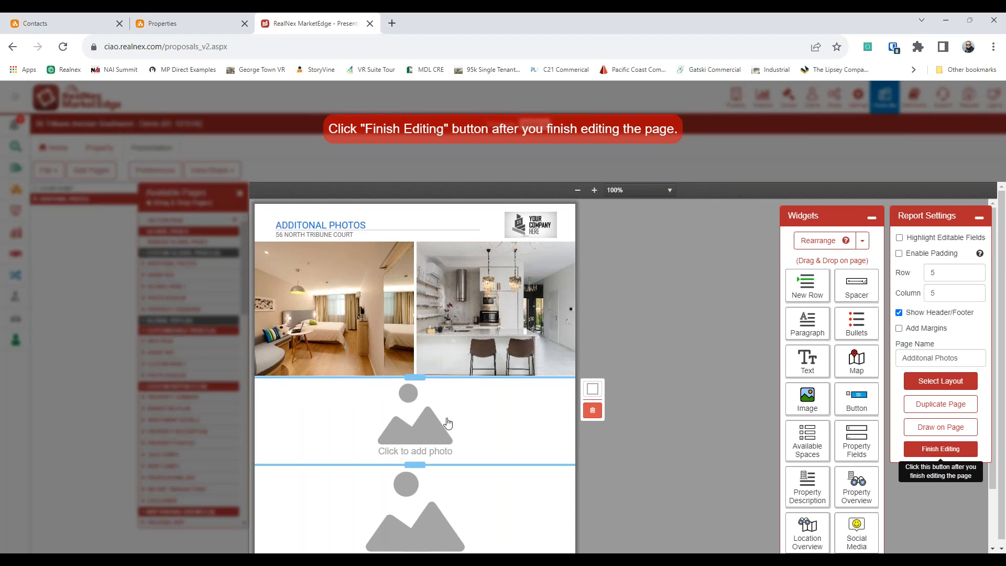
pyautogui.click(593, 389)
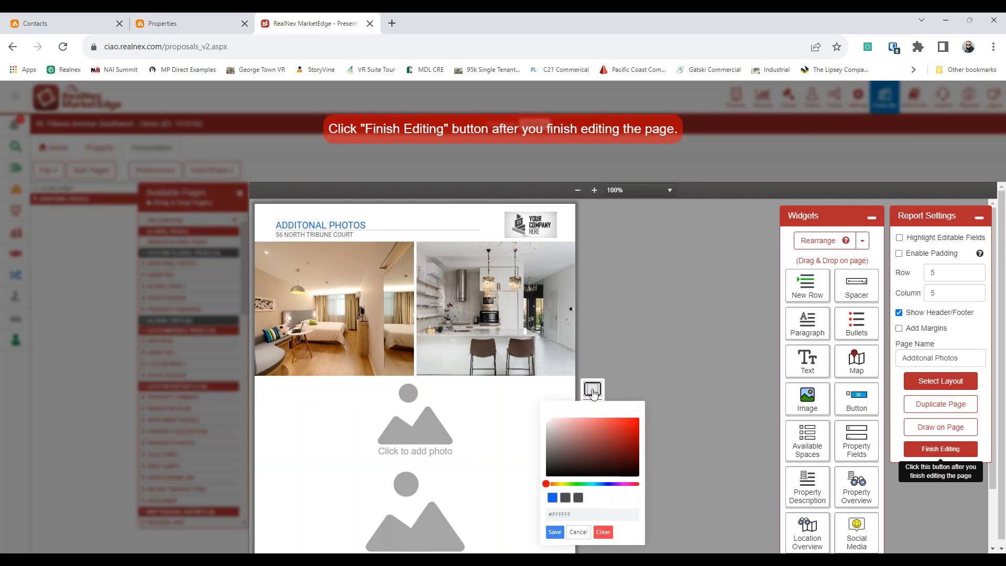
pyautogui.click(604, 483)
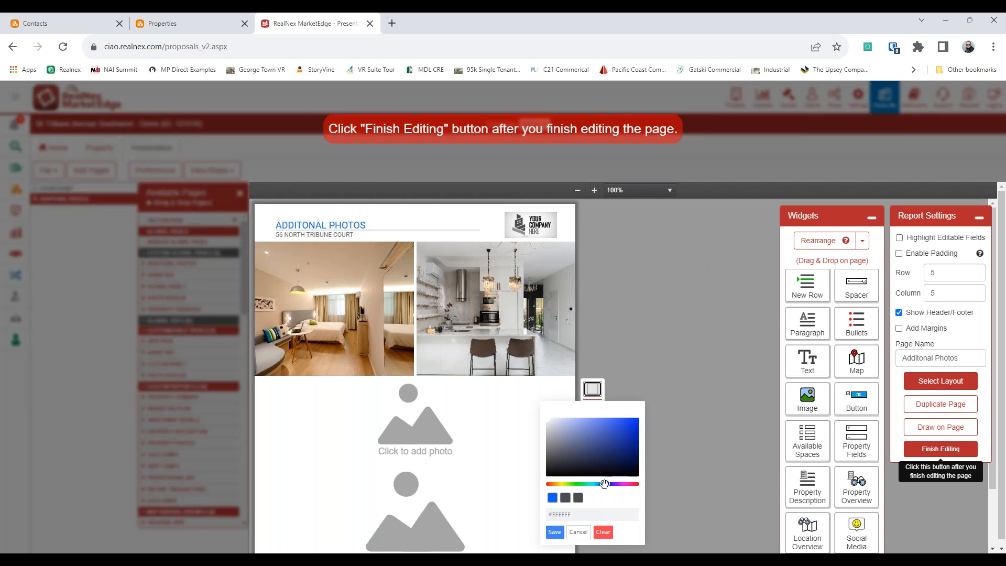
pyautogui.click(555, 532)
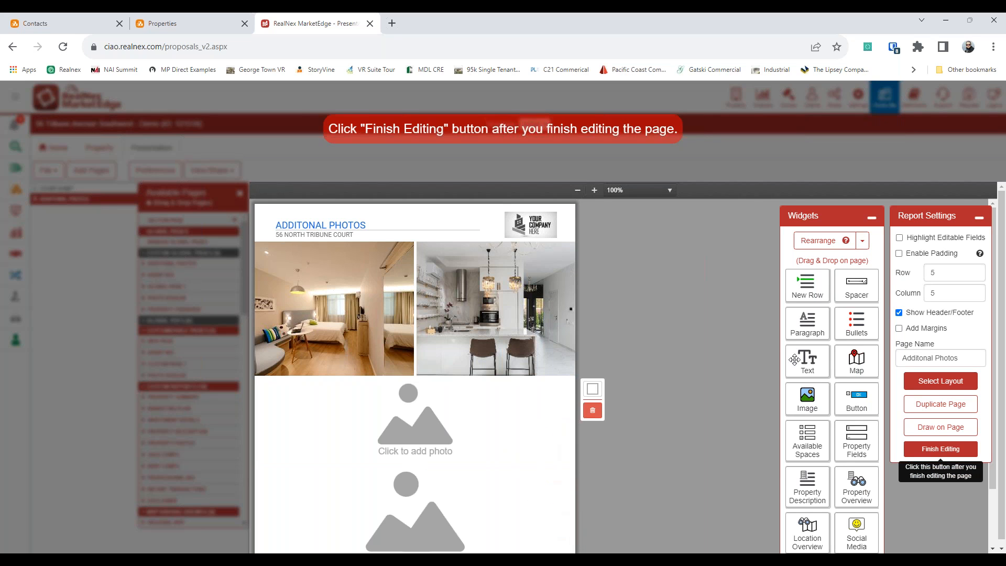
pyautogui.moveTo(803, 363); pyautogui.dragTo(417, 413)
pyautogui.moveTo(800, 526); pyautogui.dragTo(851, 410)
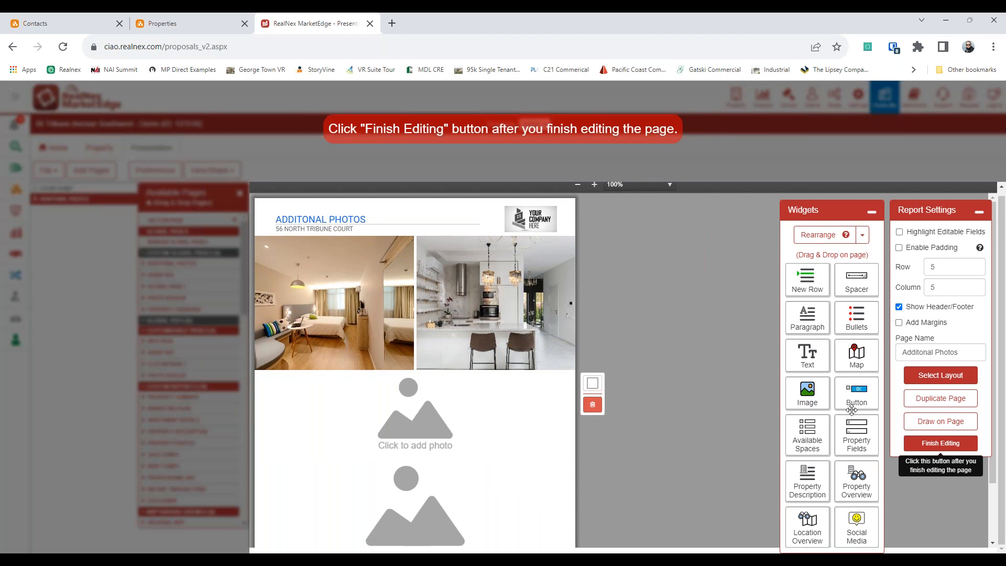
pyautogui.scroll(-2, 493, 343)
pyautogui.scroll(2, 492, 343)
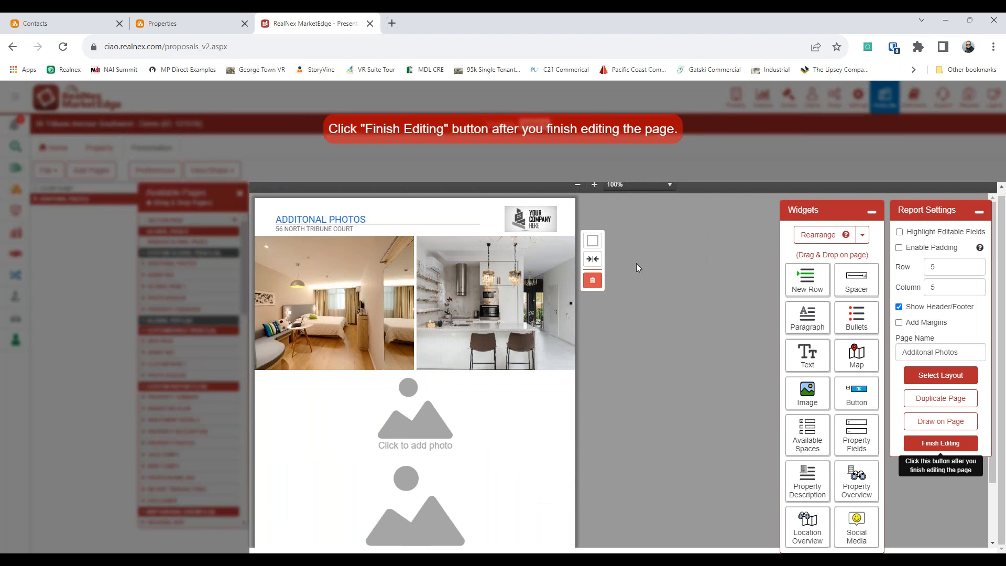
pyautogui.click(593, 259)
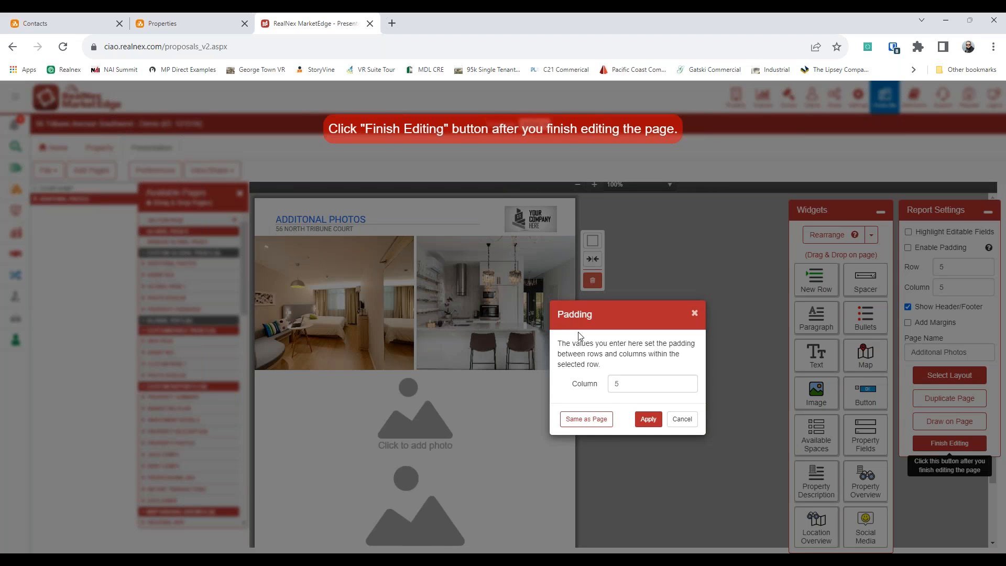
pyautogui.click(682, 418)
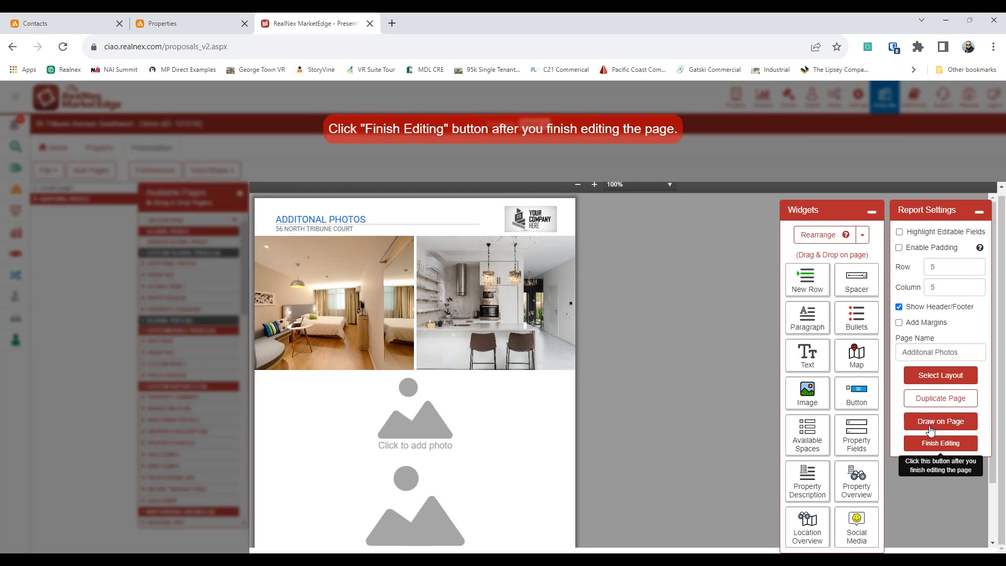
# Step: Try a text box over the bedroom photo with Draw on Page, cancel it, and finish editing
pyautogui.click(946, 422)
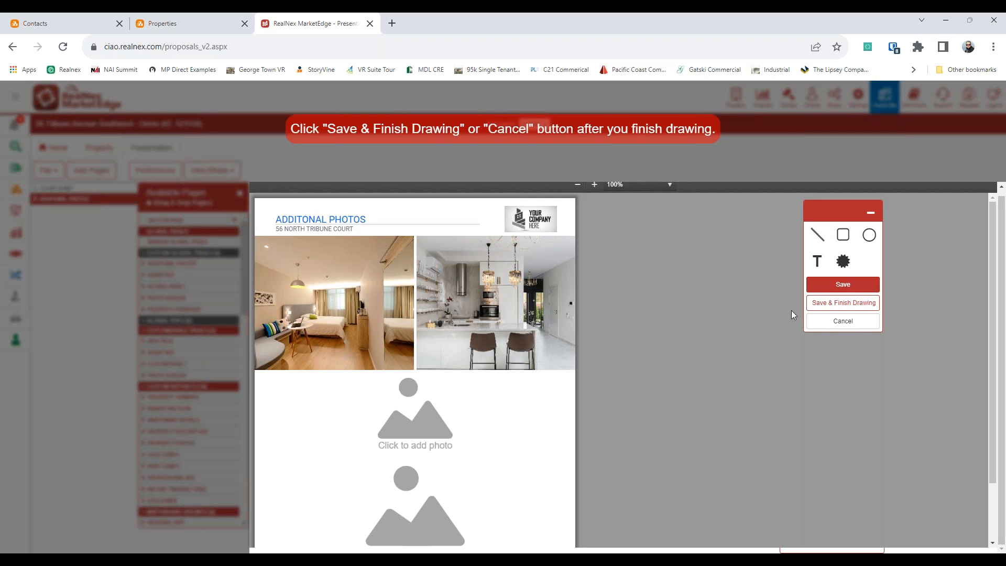
pyautogui.click(817, 261)
pyautogui.moveTo(416, 413); pyautogui.dragTo(382, 215)
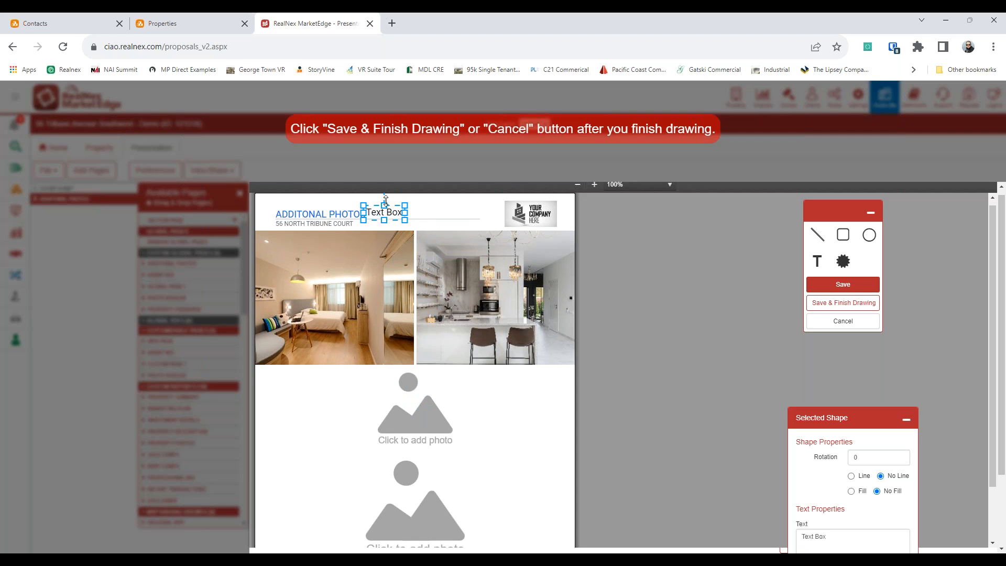
pyautogui.moveTo(394, 216); pyautogui.dragTo(299, 254)
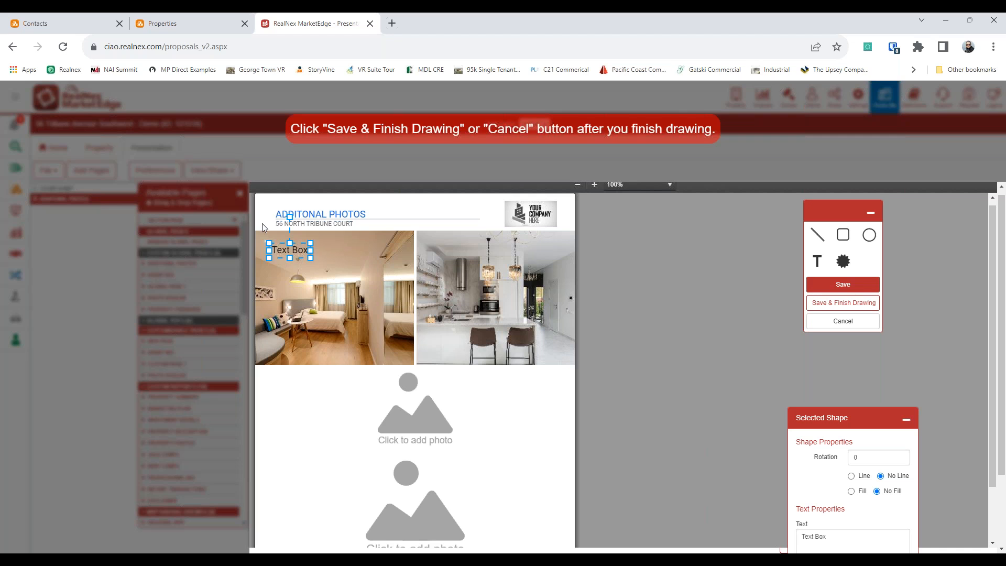
pyautogui.moveTo(310, 260); pyautogui.dragTo(389, 227)
pyautogui.click(849, 328)
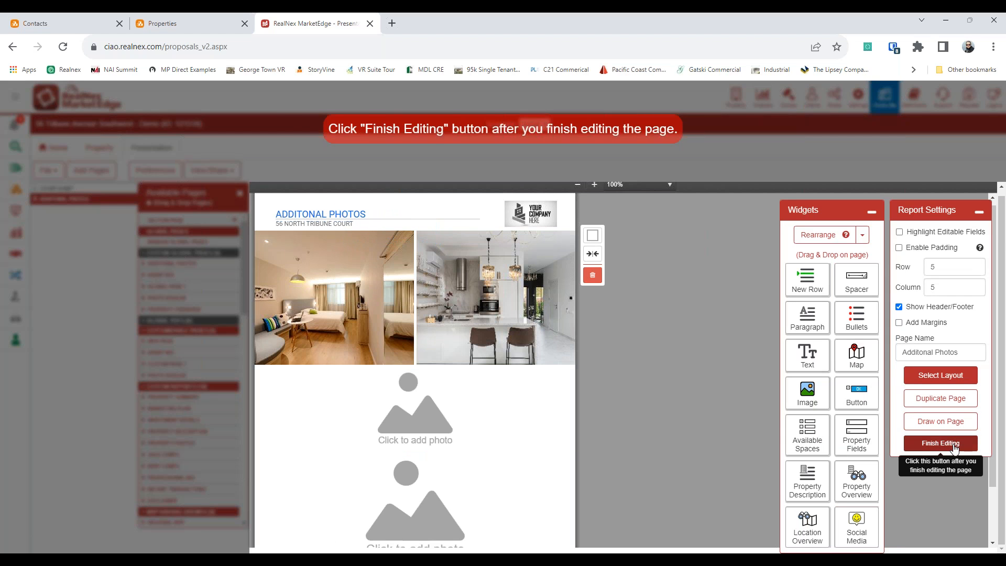
pyautogui.click(953, 445)
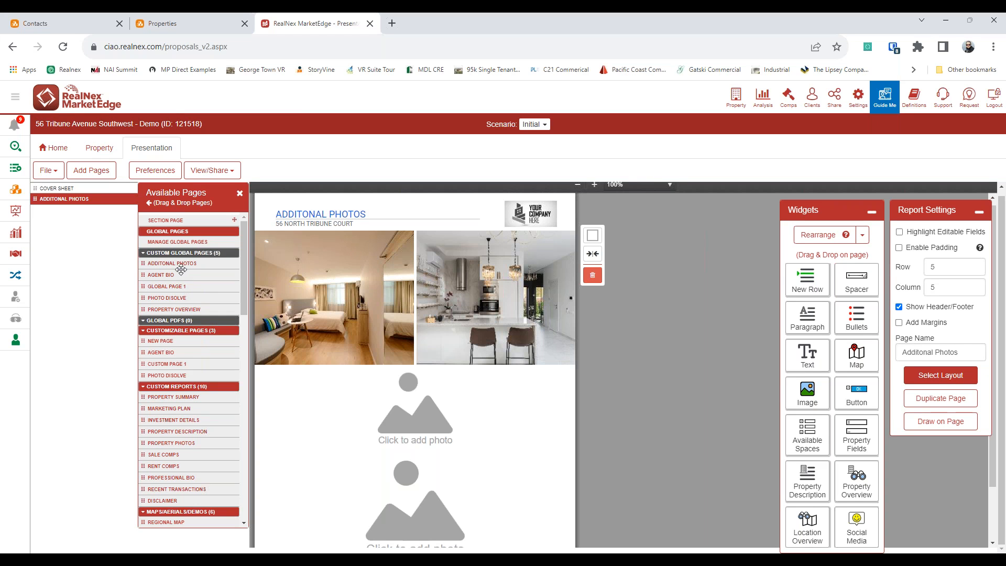
# Step: Insert Agent Bio after Additonal Photos and drag its agent photo row taller
pyautogui.moveTo(168, 274); pyautogui.dragTo(72, 203)
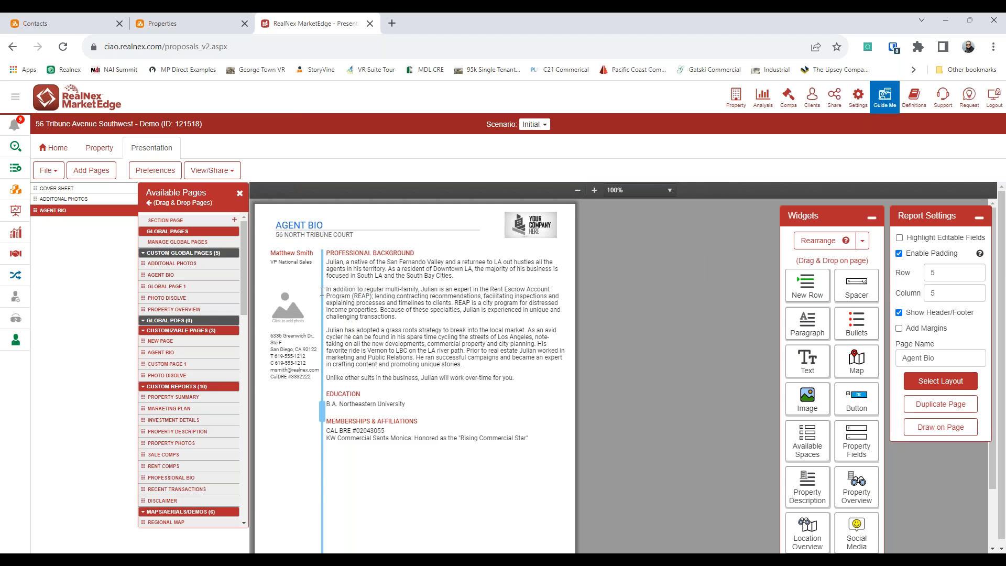
pyautogui.moveTo(295, 329); pyautogui.dragTo(295, 386)
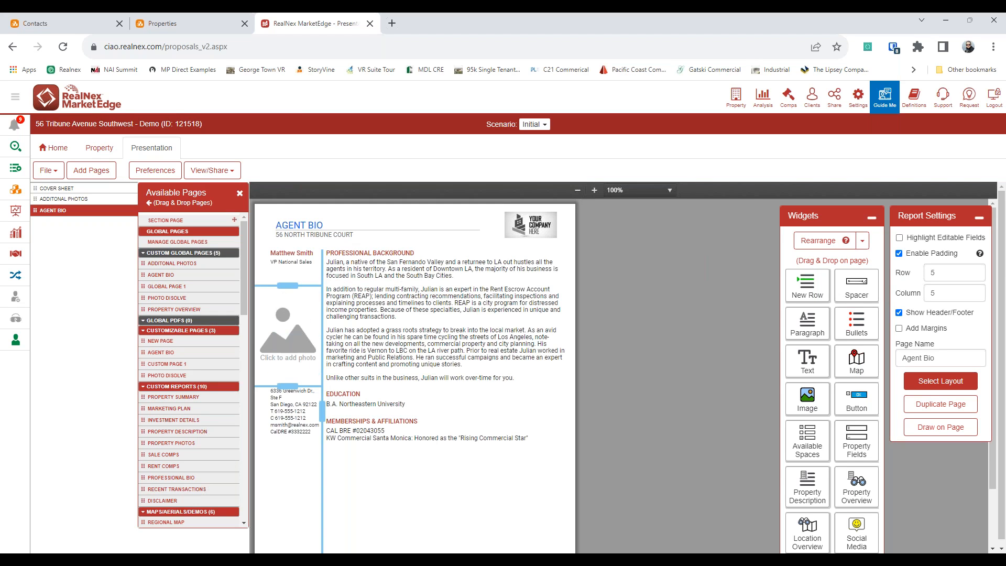
pyautogui.click(430, 346)
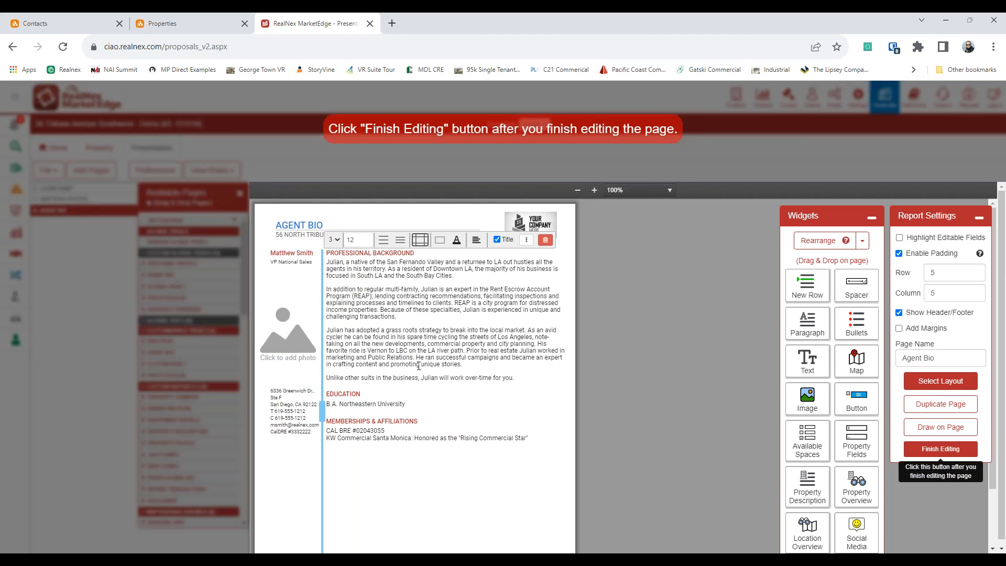
pyautogui.click(948, 449)
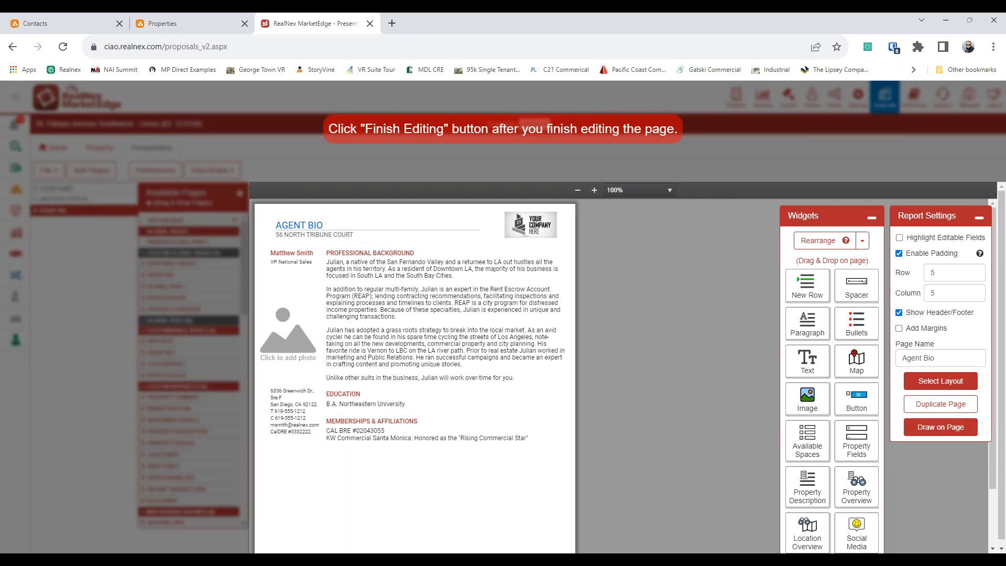
# Step: Switch to the cover sheet, then go back to the property listings dashboard
pyautogui.click(84, 189)
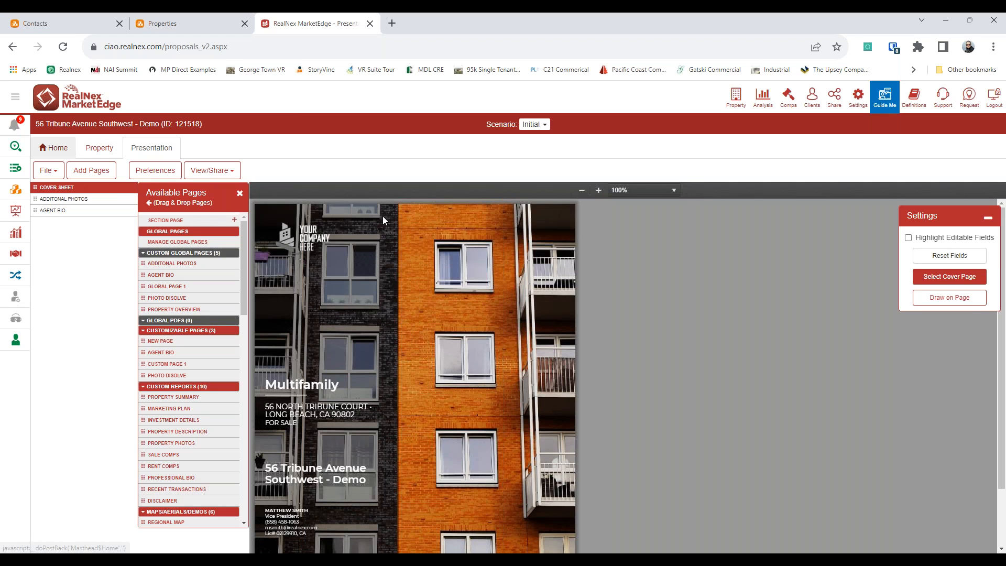
pyautogui.click(54, 148)
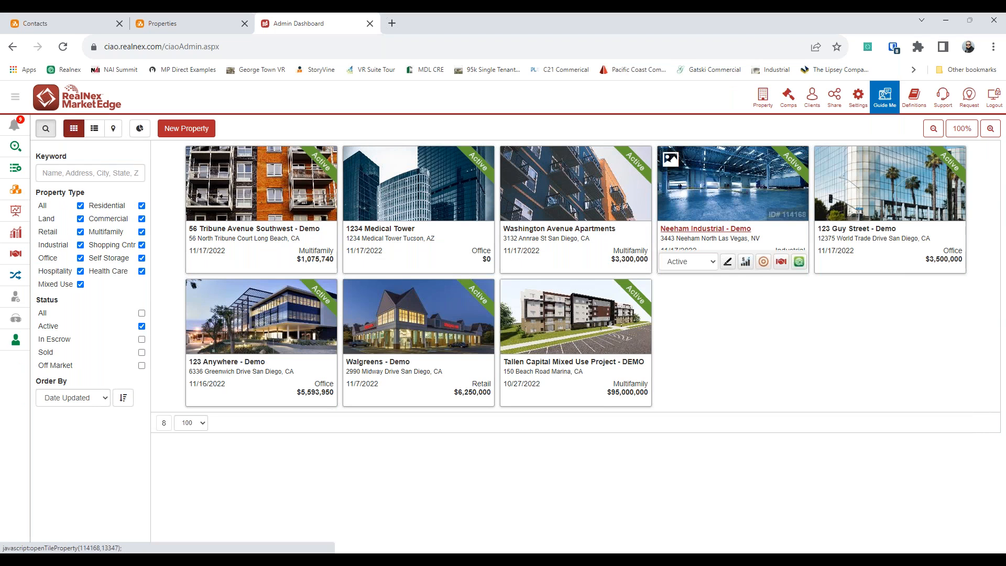
# Step: Open the Neeham Industrial - Demo property and view its presentation
pyautogui.click(741, 229)
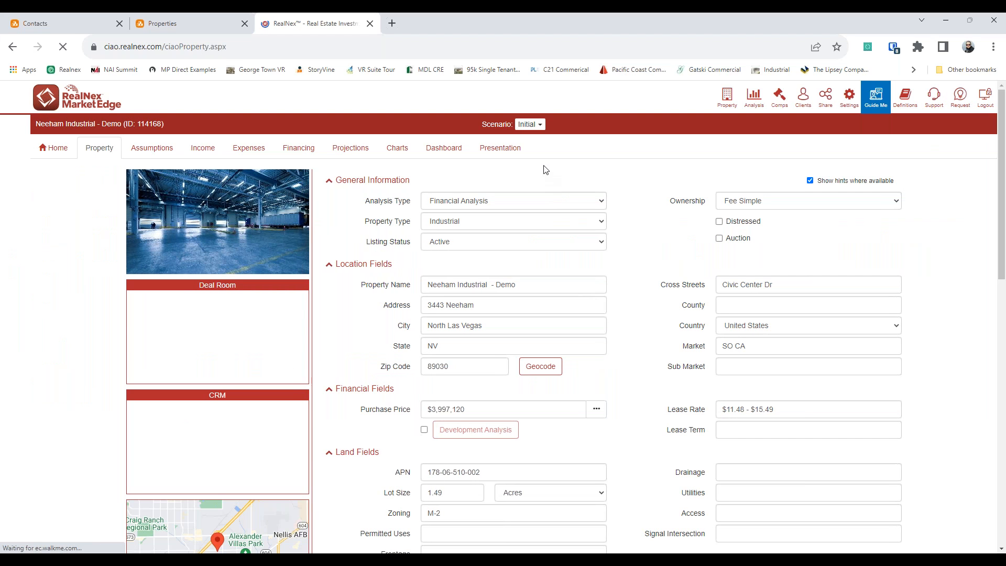
pyautogui.click(498, 149)
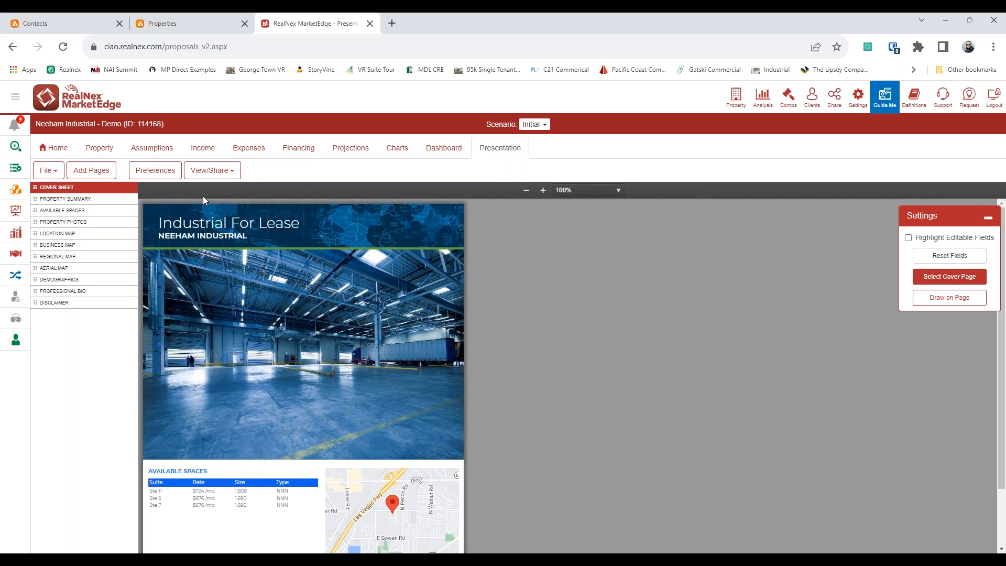
# Step: Create a Neeham Industrial - Demo deal room via Add to Deal Room, closing the CA Registration error tab
pyautogui.click(214, 170)
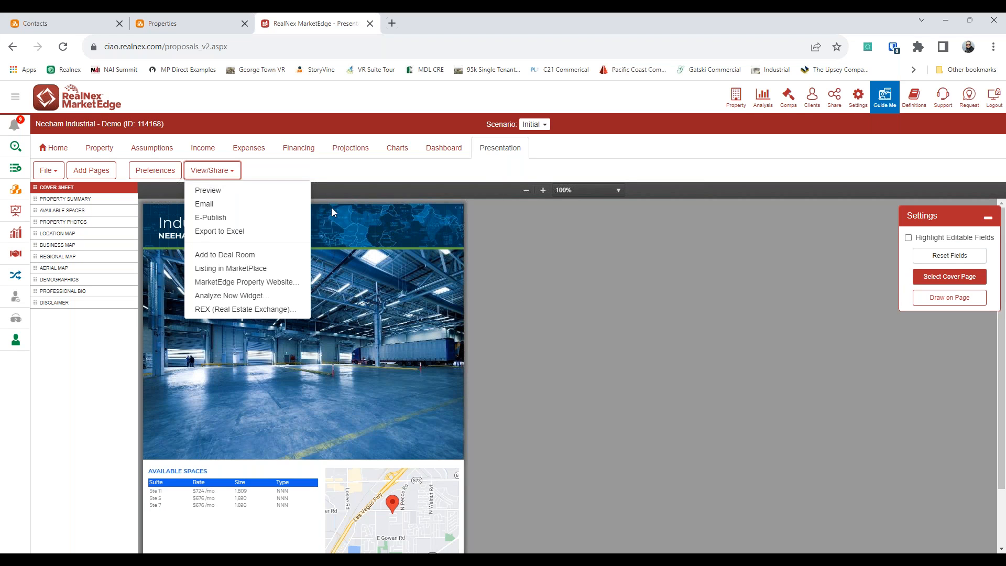
pyautogui.click(273, 257)
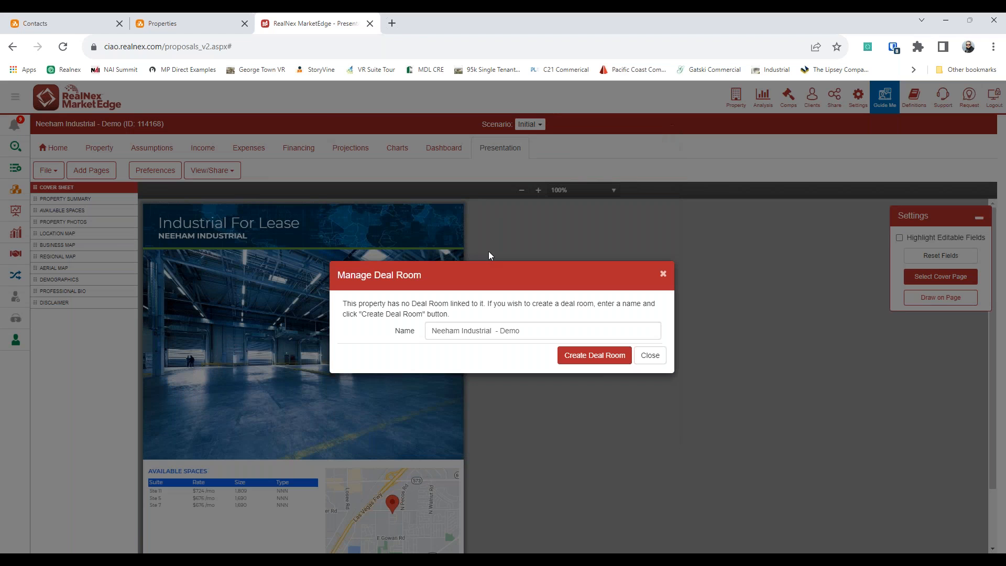
pyautogui.click(594, 355)
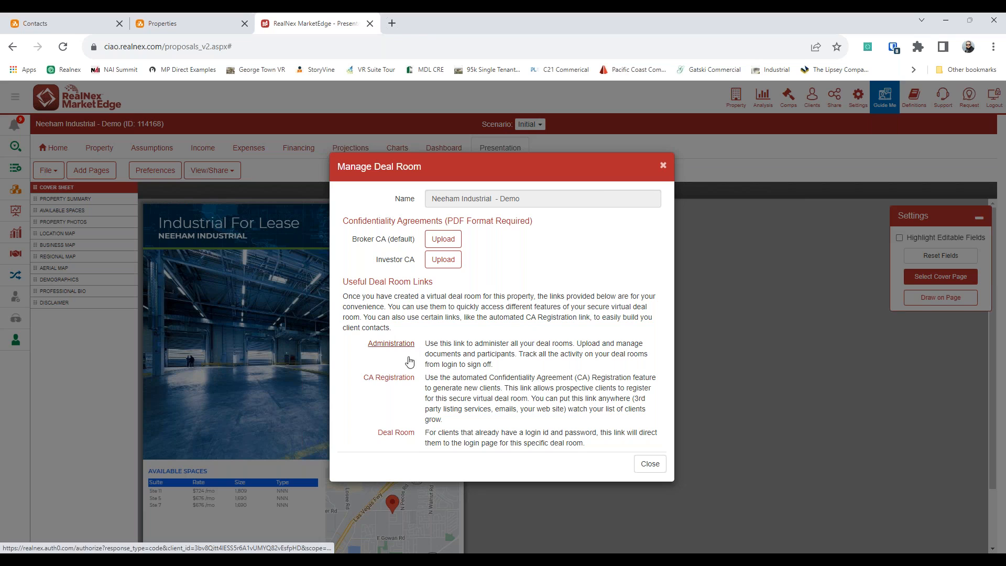
pyautogui.click(390, 382)
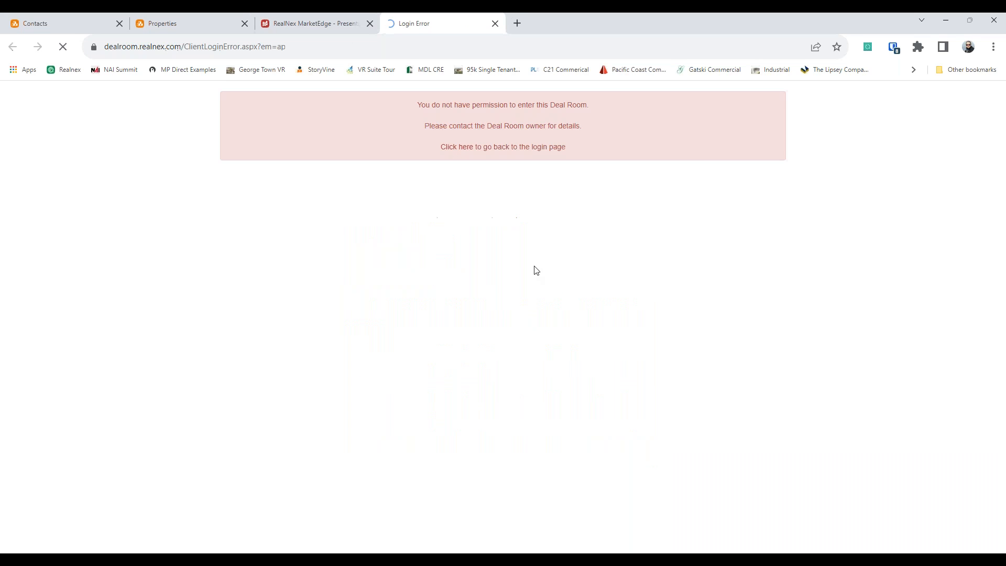
pyautogui.click(495, 23)
# Step: From deal room administration, open 123 Anywhere in the deal list and view its Documents
pyautogui.click(398, 345)
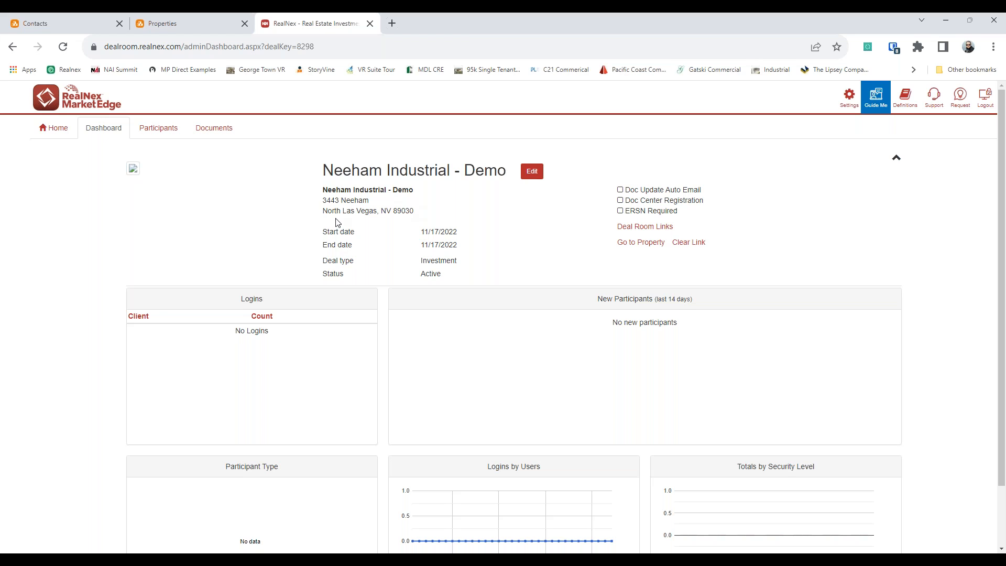
pyautogui.click(54, 129)
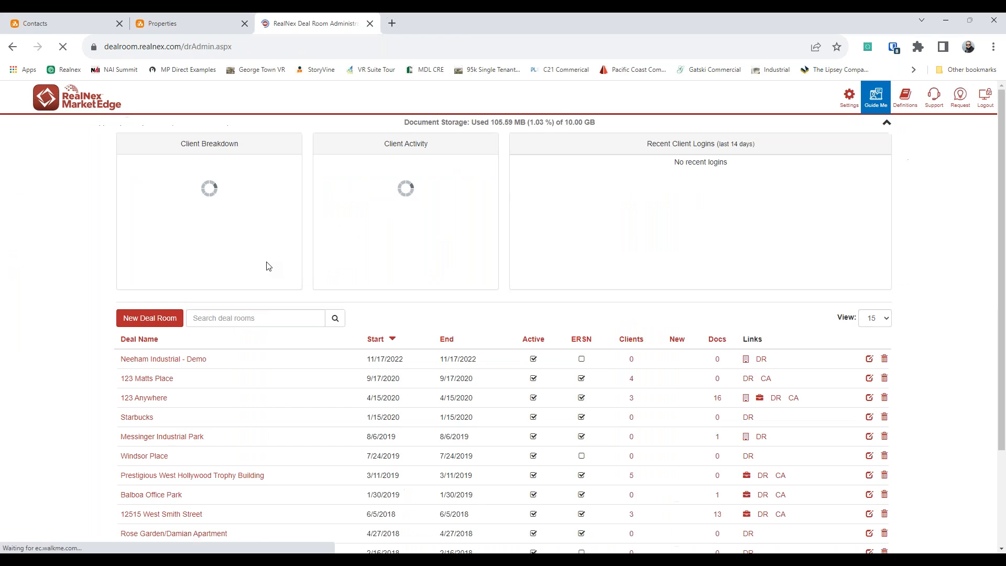
pyautogui.click(168, 399)
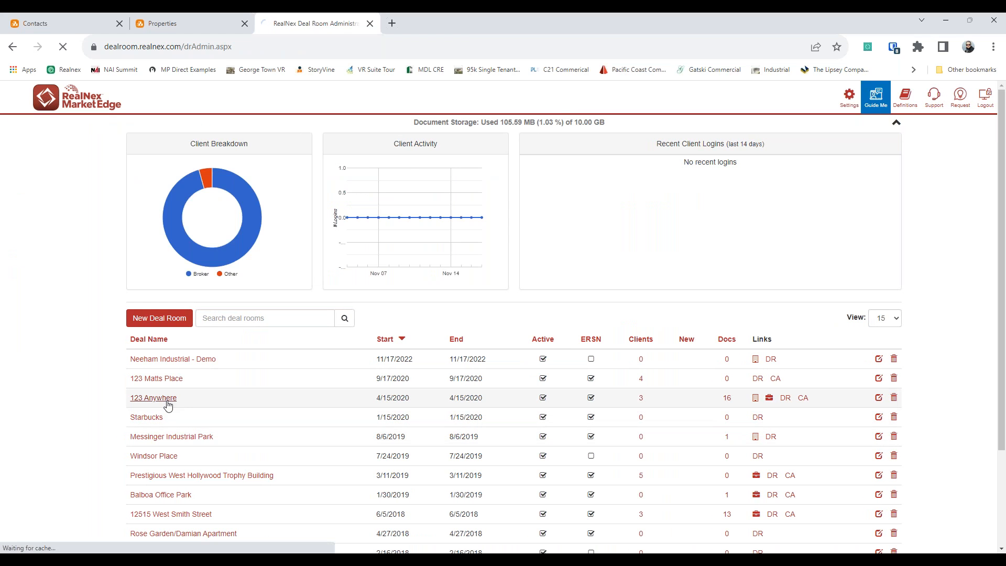
pyautogui.click(215, 129)
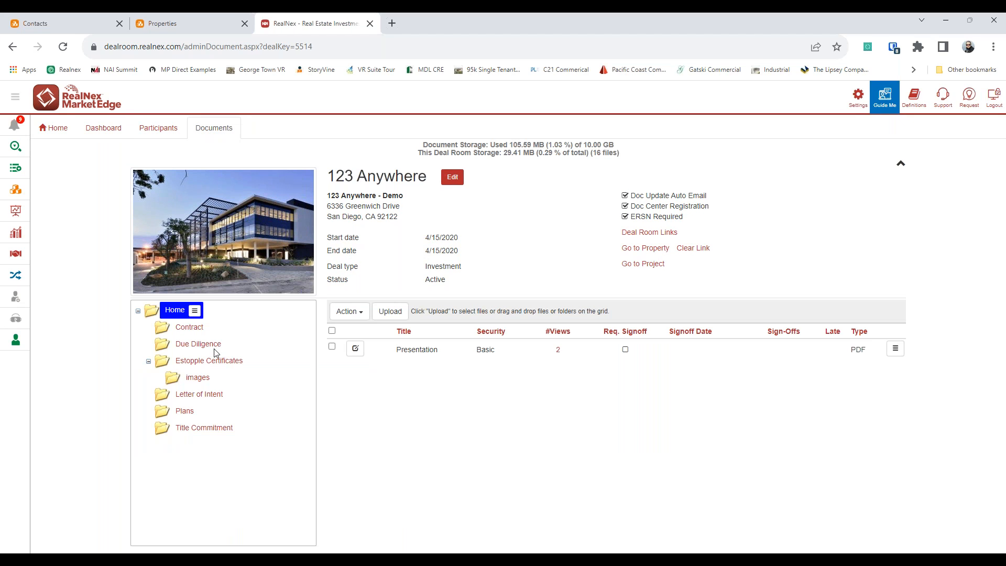
# Step: Show the 123 Anywhere DR and CA links, preview the CA secure login page, then close it
pyautogui.click(659, 232)
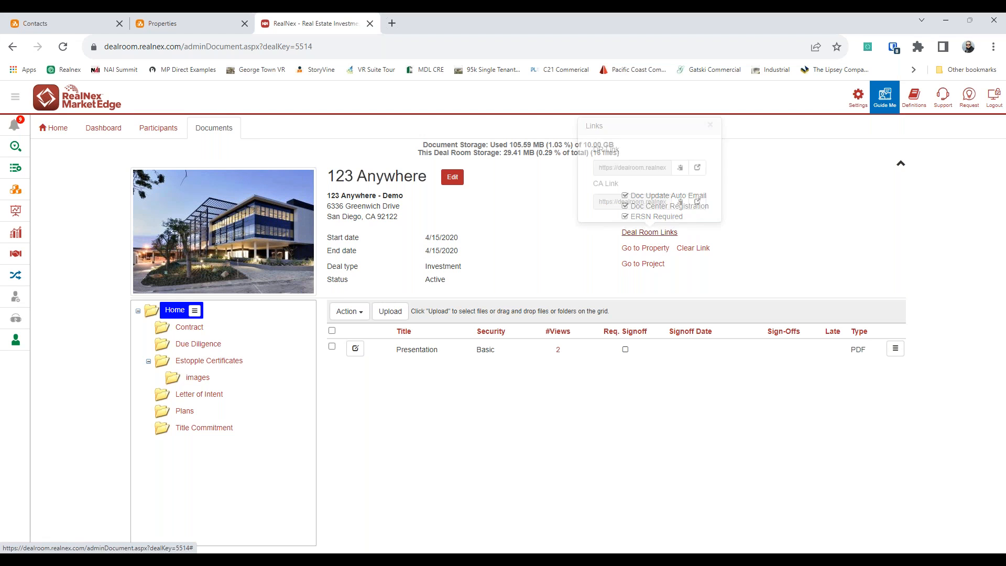
pyautogui.click(695, 205)
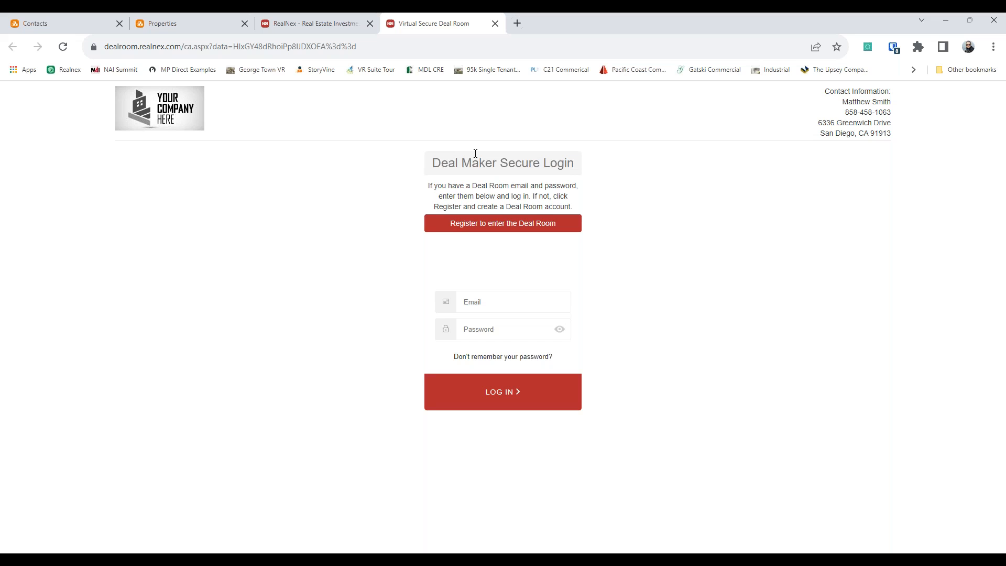
pyautogui.click(494, 23)
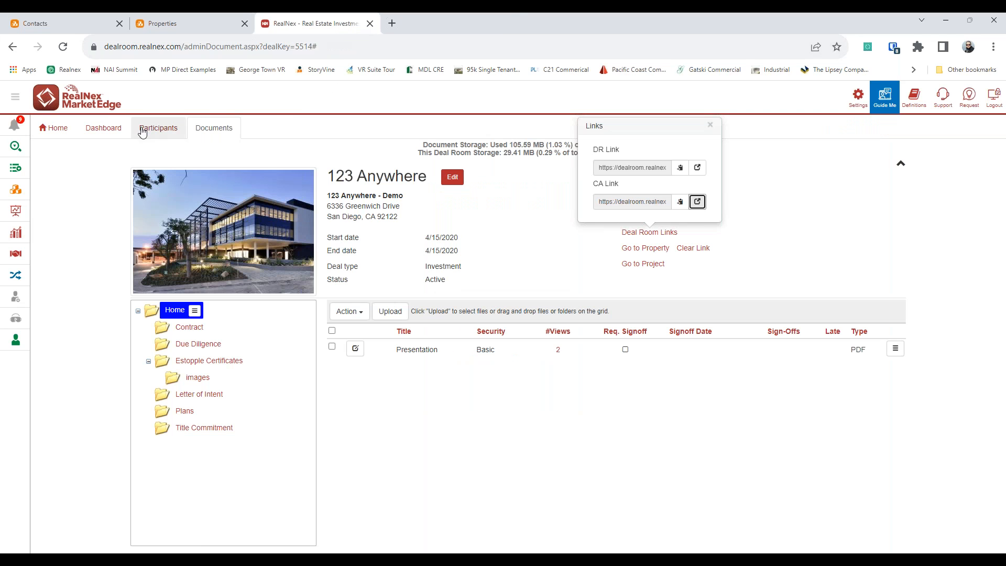
# Step: Review the 123 Anywhere login charts, then return to the dashboard, briefly checking Neeham Industrial's send-to-listings dialog
pyautogui.click(104, 128)
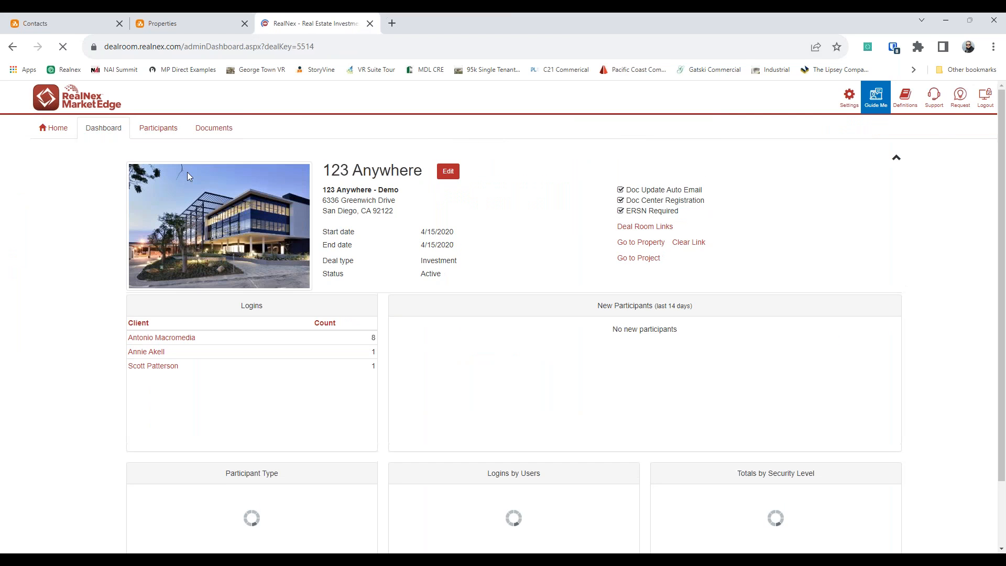
pyautogui.scroll(-2, 325, 367)
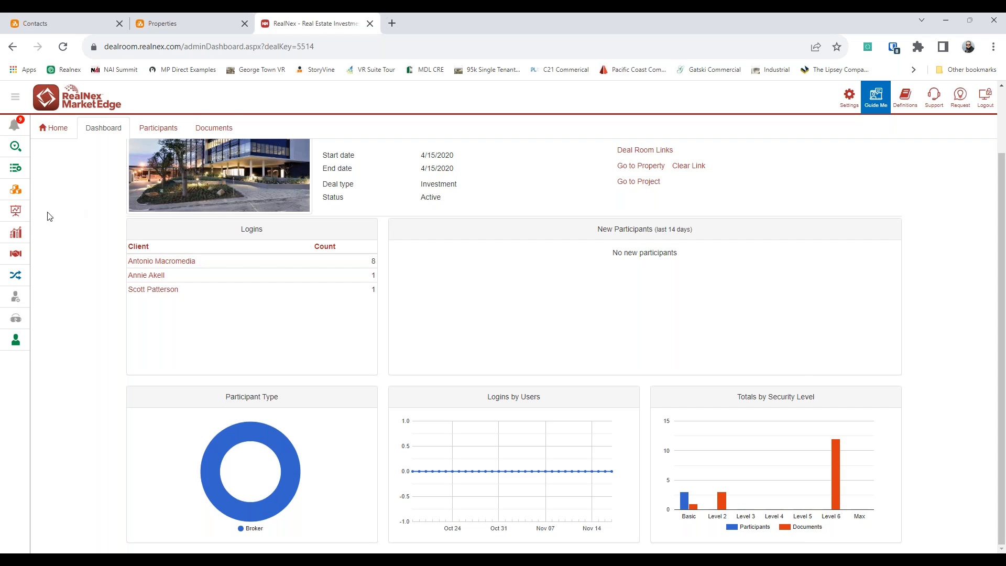
pyautogui.click(16, 211)
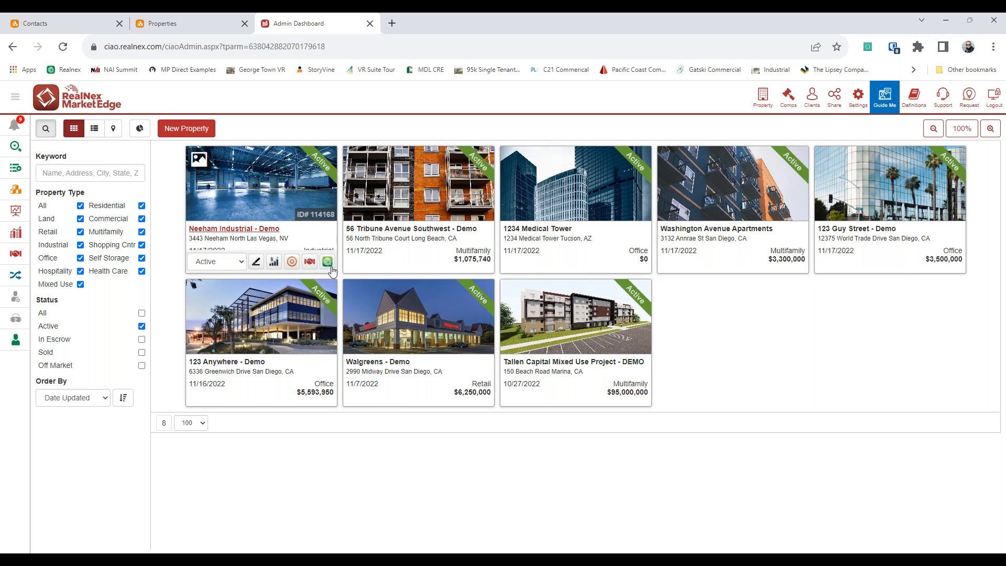
pyautogui.click(328, 264)
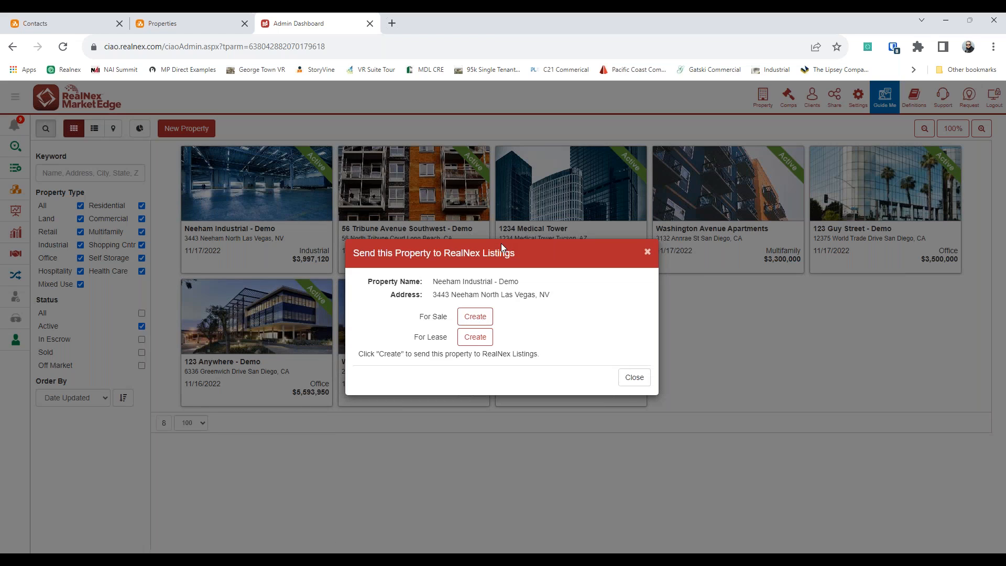
pyautogui.click(647, 254)
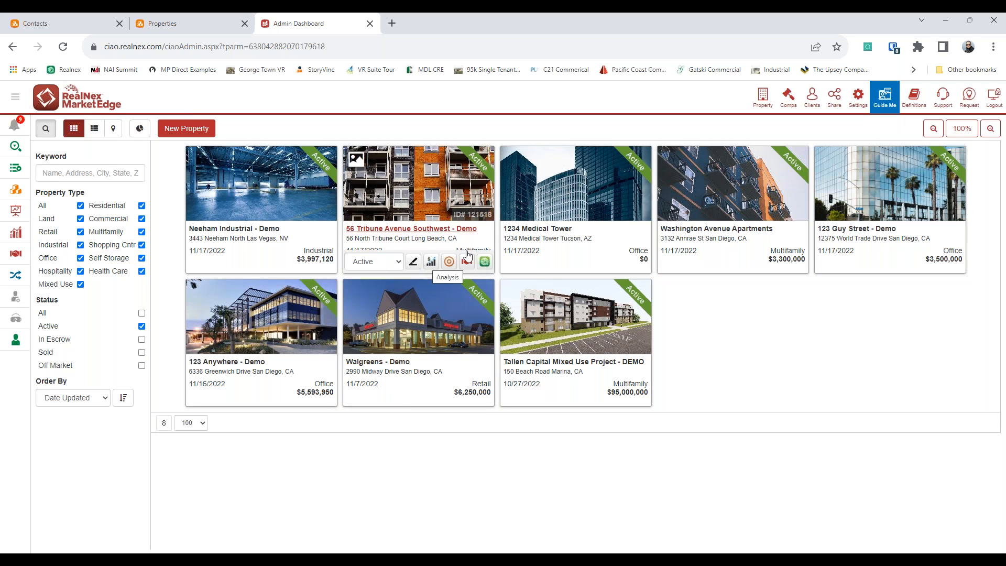
# Step: Open the Neeham Industrial - Demo presentation and show its Available Pages list
pyautogui.click(202, 229)
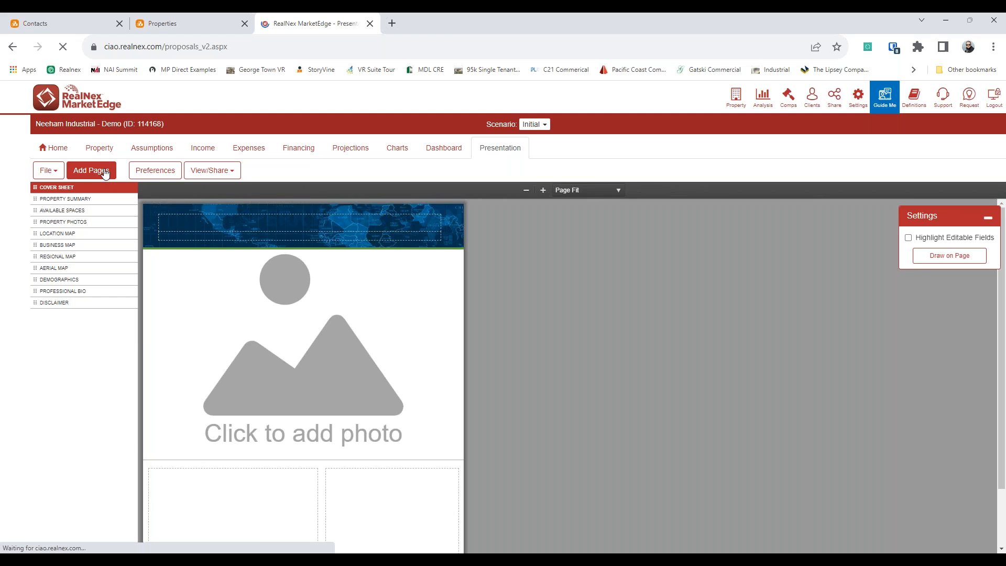
pyautogui.click(105, 171)
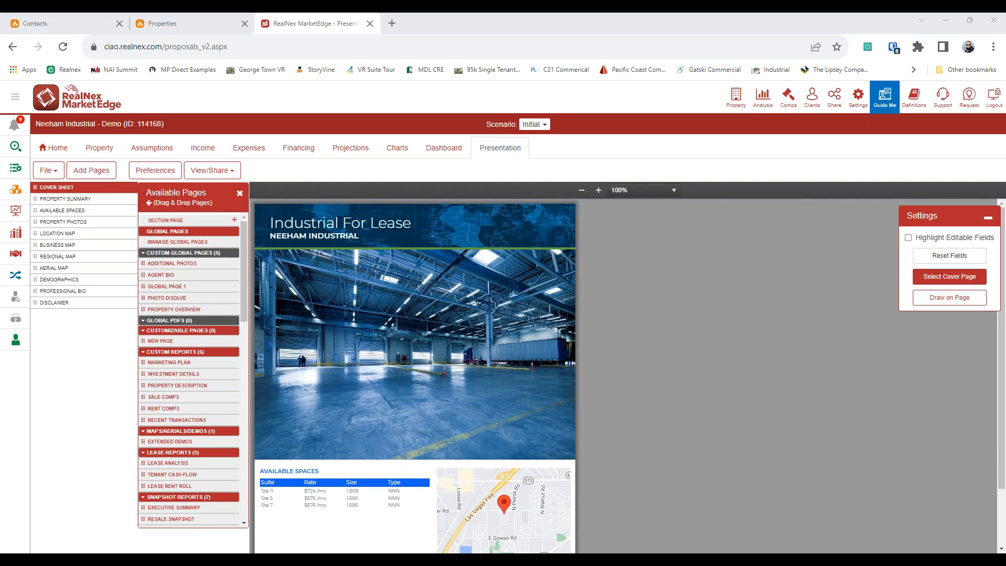
pyautogui.moveTo(238, 229)
pyautogui.mouseDown()
pyautogui.moveTo(193, 212)
pyautogui.moveTo(190, 277)
pyautogui.moveTo(209, 215)
pyautogui.moveTo(179, 224)
pyautogui.mouseUp()
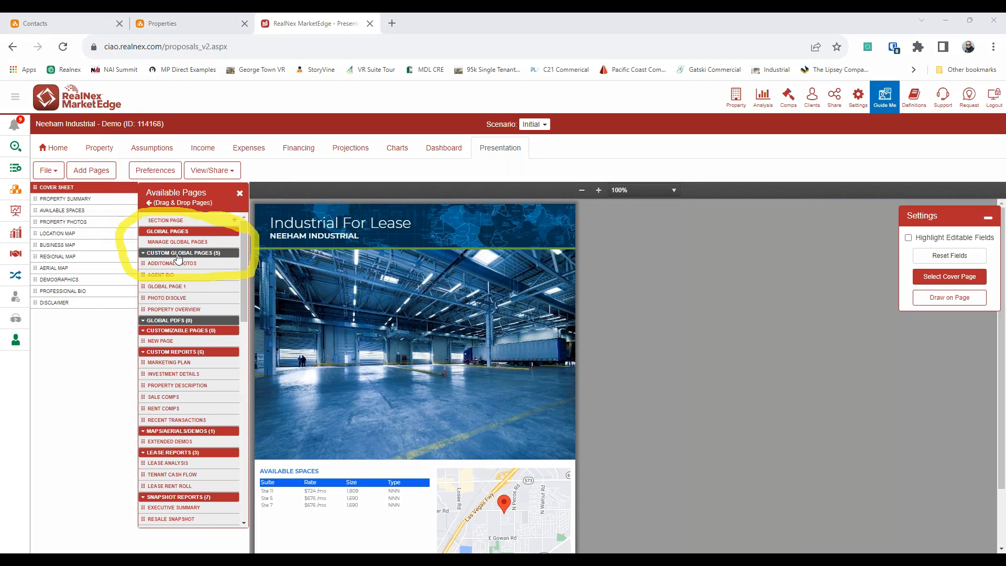
# Step: Create customizable Global Page 2, dragging in a new row and deleting the empty top row
pyautogui.click(210, 242)
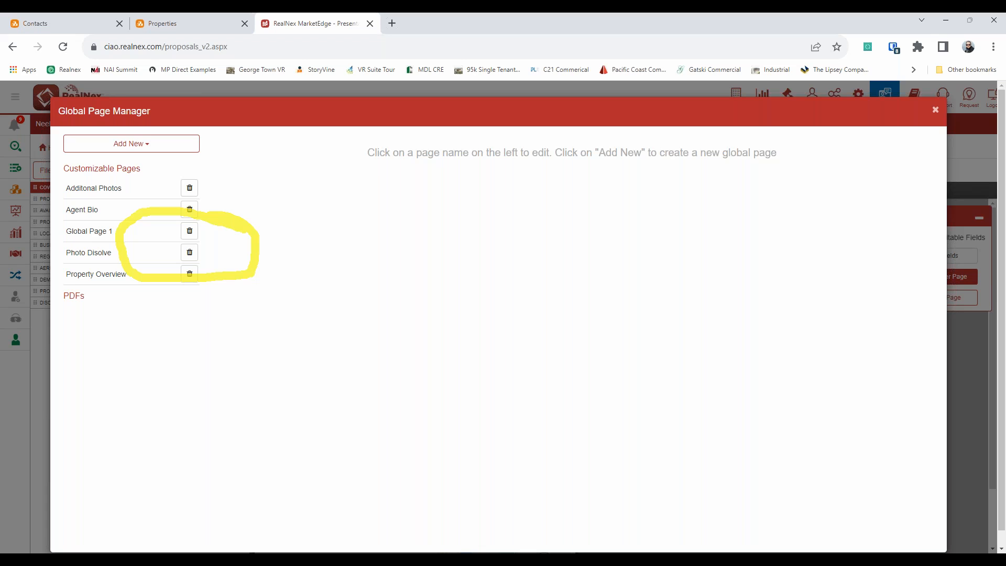
pyautogui.click(168, 145)
pyautogui.click(129, 172)
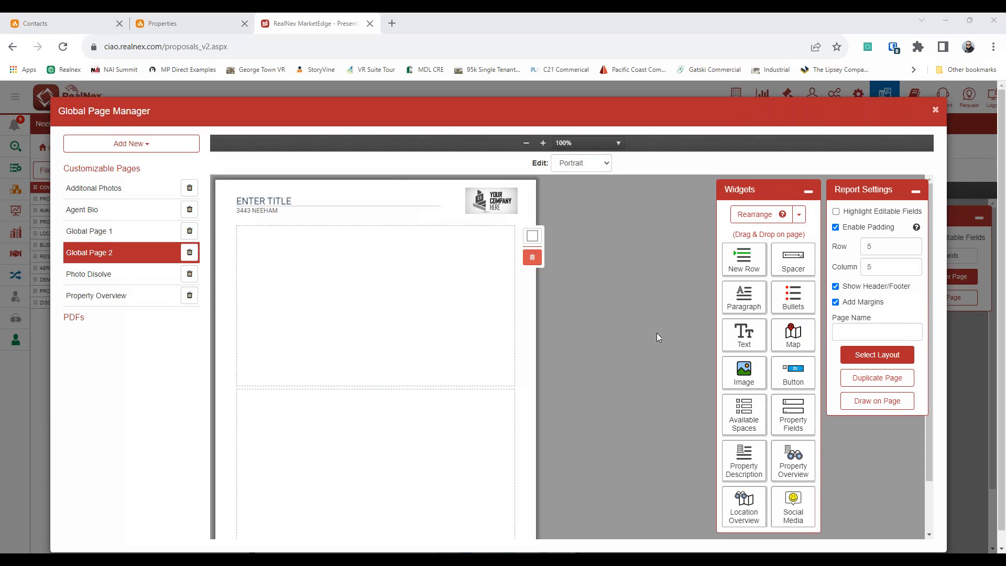
pyautogui.click(798, 214)
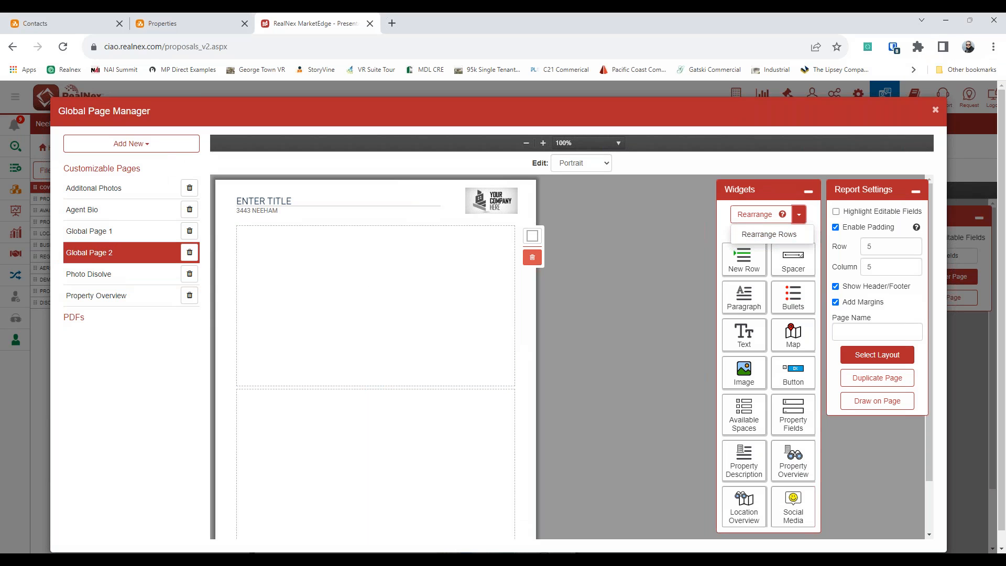
pyautogui.moveTo(746, 262); pyautogui.dragTo(387, 306)
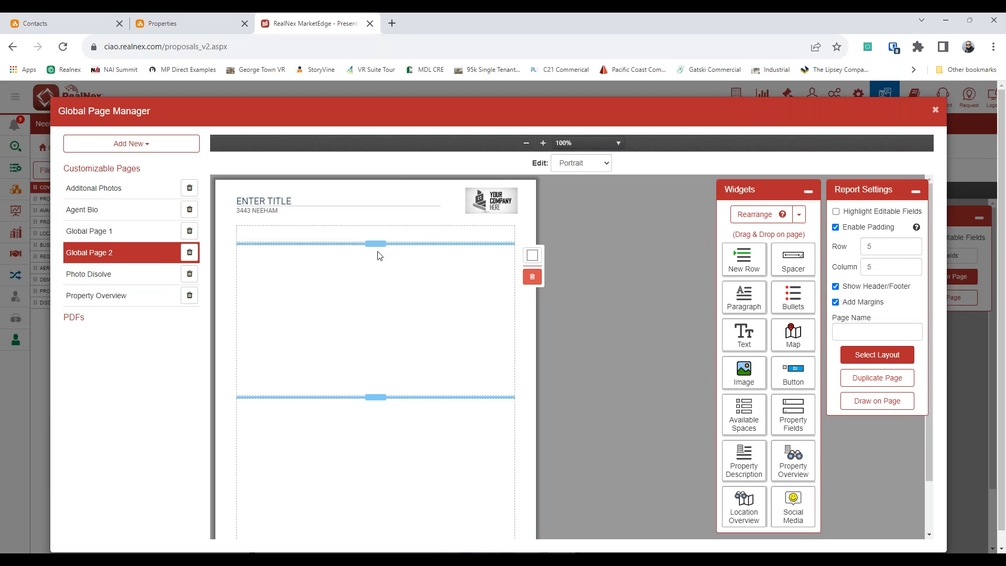
pyautogui.click(533, 257)
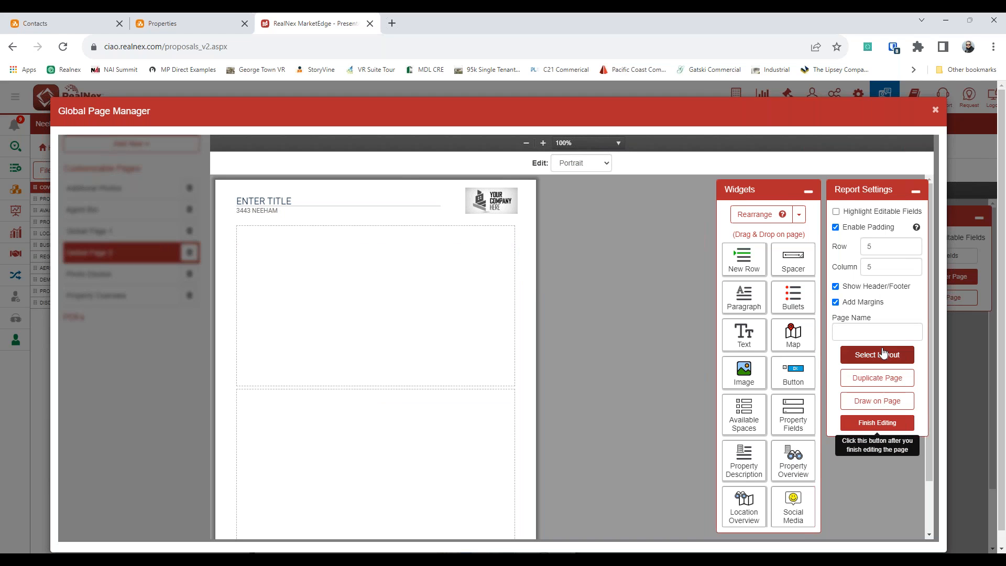
# Step: Preview several dynamic layouts, then apply Rows (4) - Columns (1-2) to Global Page 2
pyautogui.click(880, 354)
pyautogui.click(462, 252)
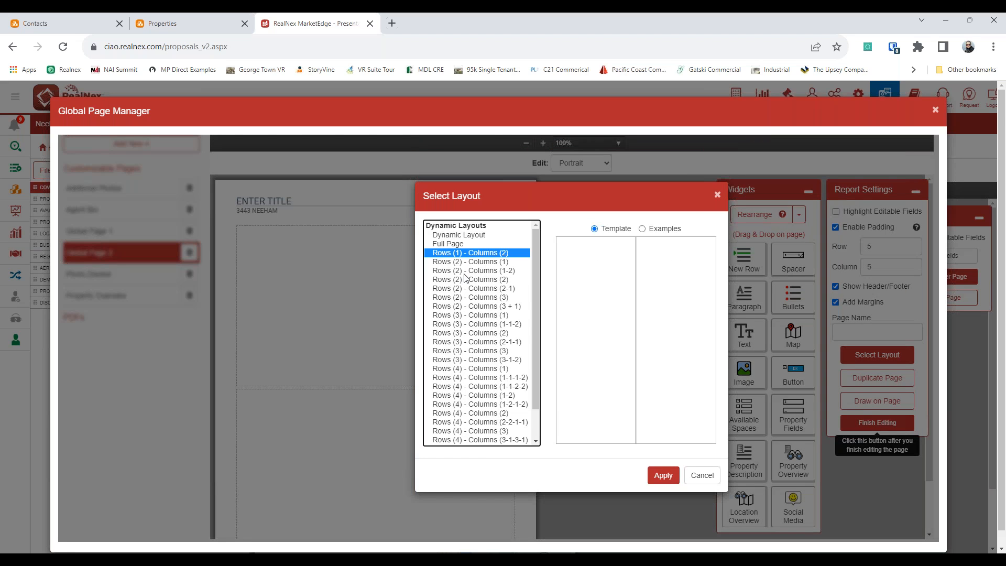
pyautogui.click(663, 228)
pyautogui.click(500, 288)
pyautogui.click(487, 324)
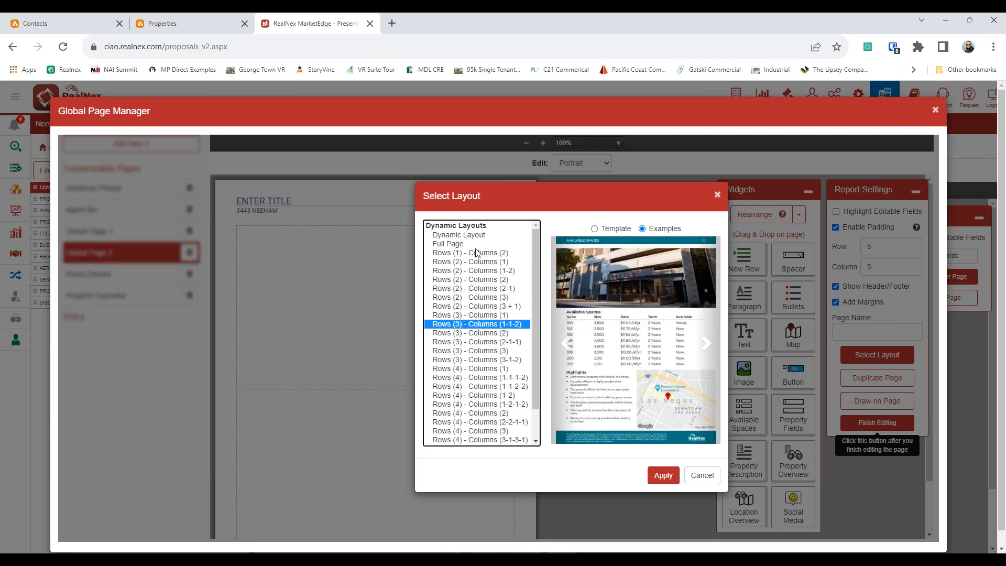
pyautogui.click(477, 235)
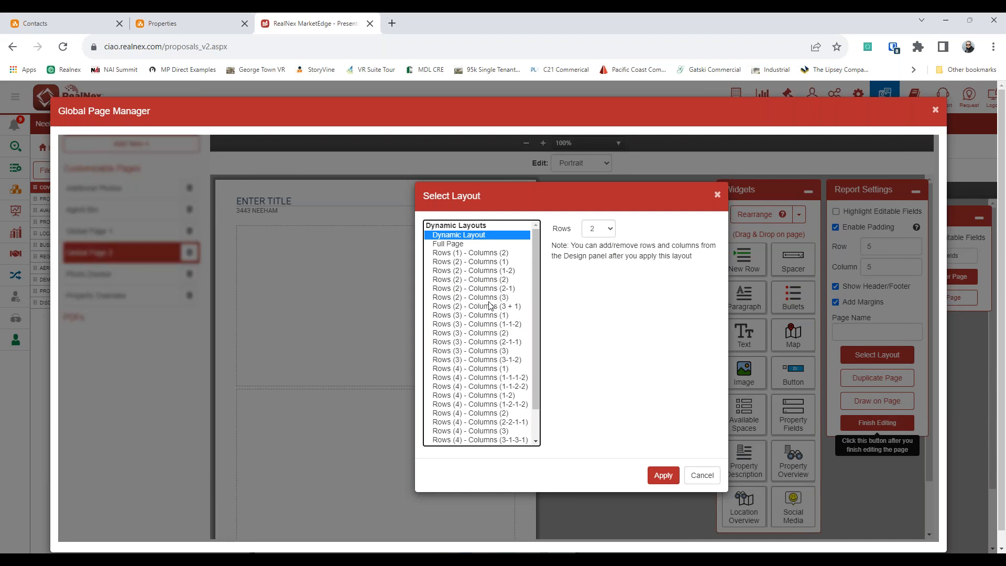
pyautogui.click(477, 245)
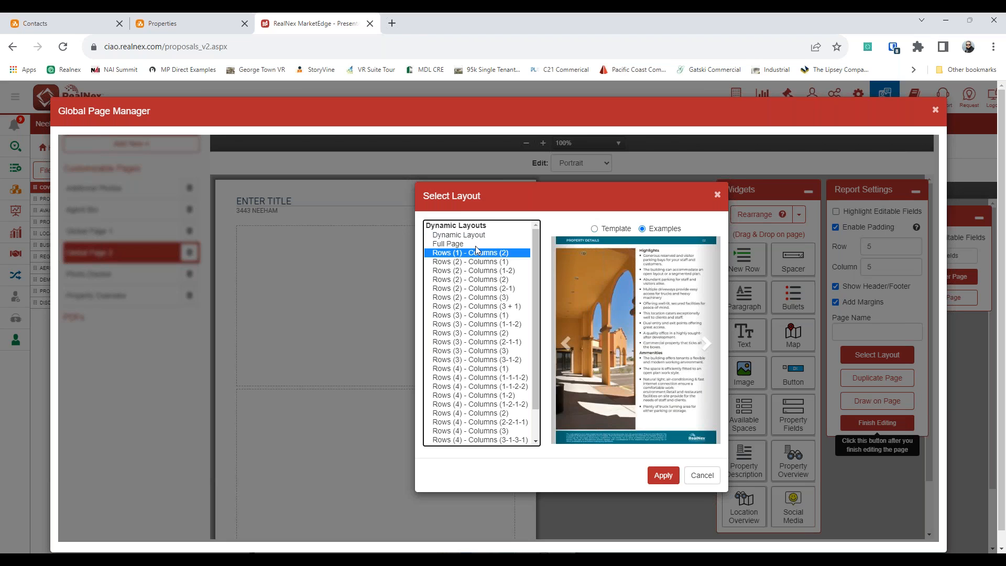
pyautogui.scroll(-1, 484, 349)
pyautogui.click(485, 342)
pyautogui.click(481, 386)
pyautogui.click(478, 361)
pyautogui.click(662, 475)
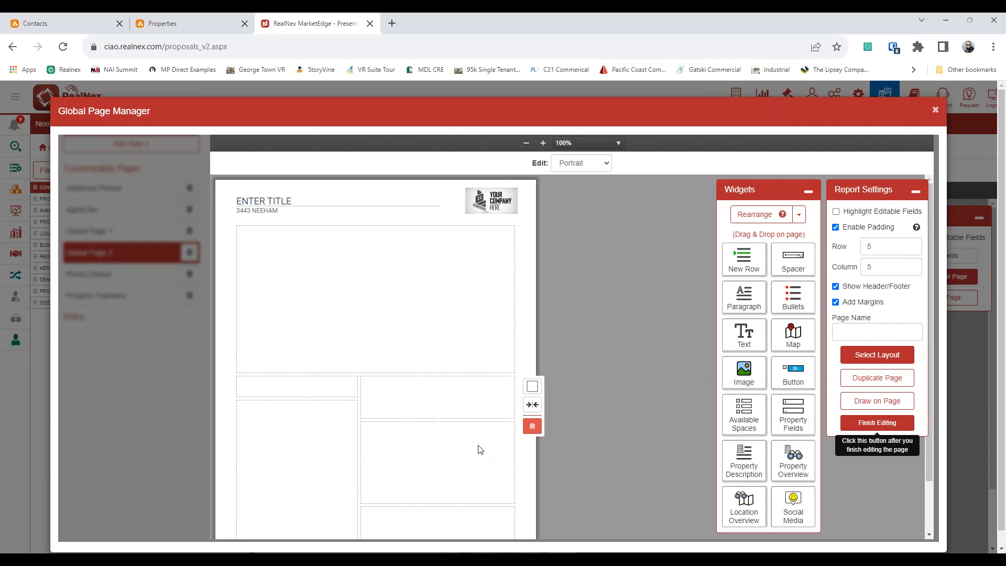
# Step: Remove the lower rows and add Location Overview, Property Description and a widened map column
pyautogui.click(532, 426)
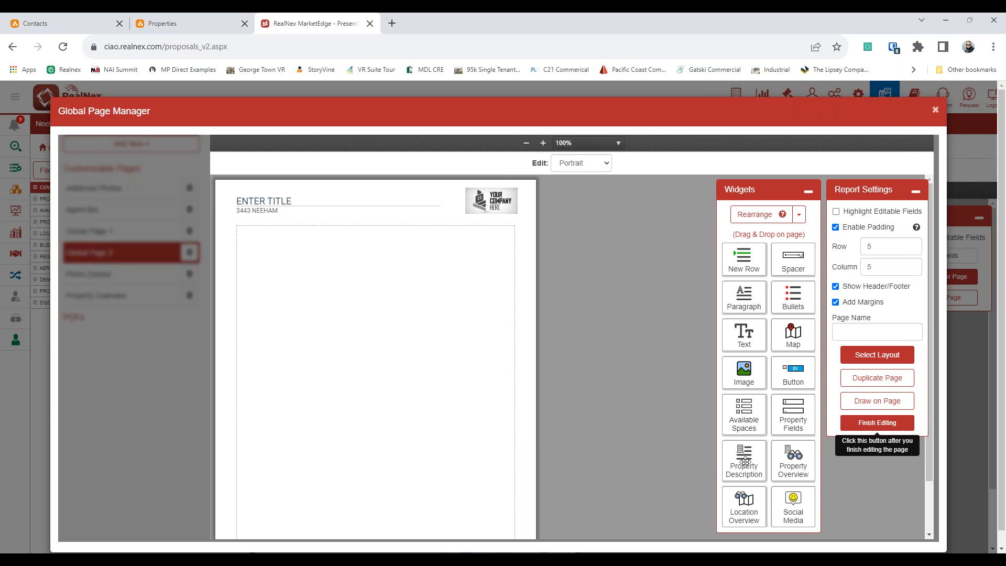
pyautogui.moveTo(744, 505); pyautogui.dragTo(356, 333)
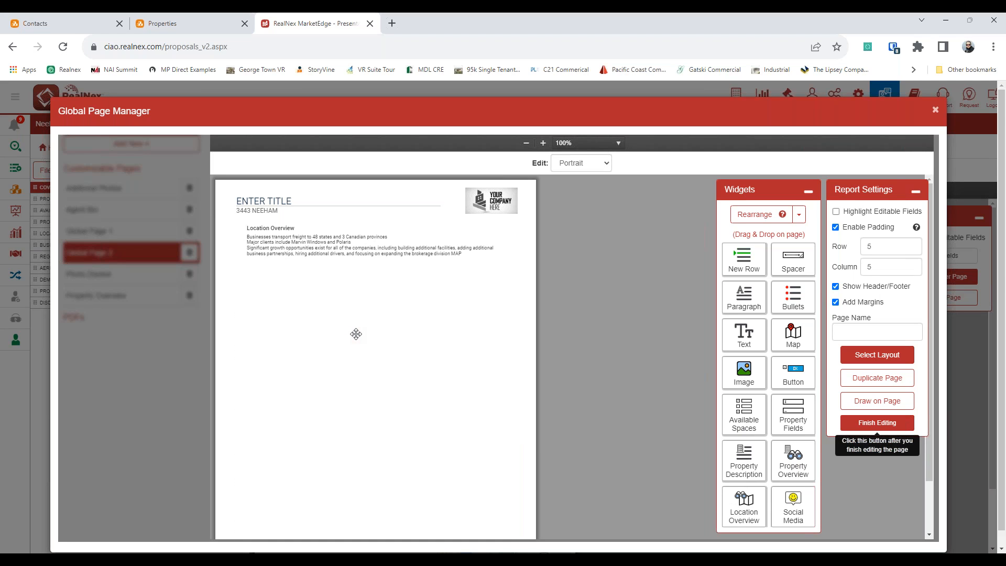
pyautogui.moveTo(743, 457); pyautogui.dragTo(327, 331)
pyautogui.moveTo(789, 340); pyautogui.dragTo(294, 461)
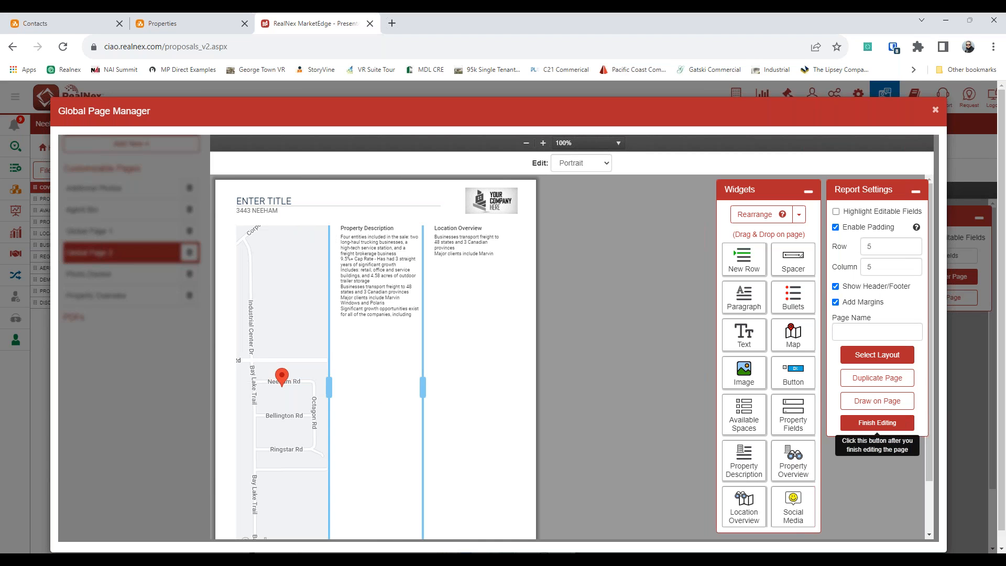
pyautogui.moveTo(330, 352); pyautogui.dragTo(451, 383)
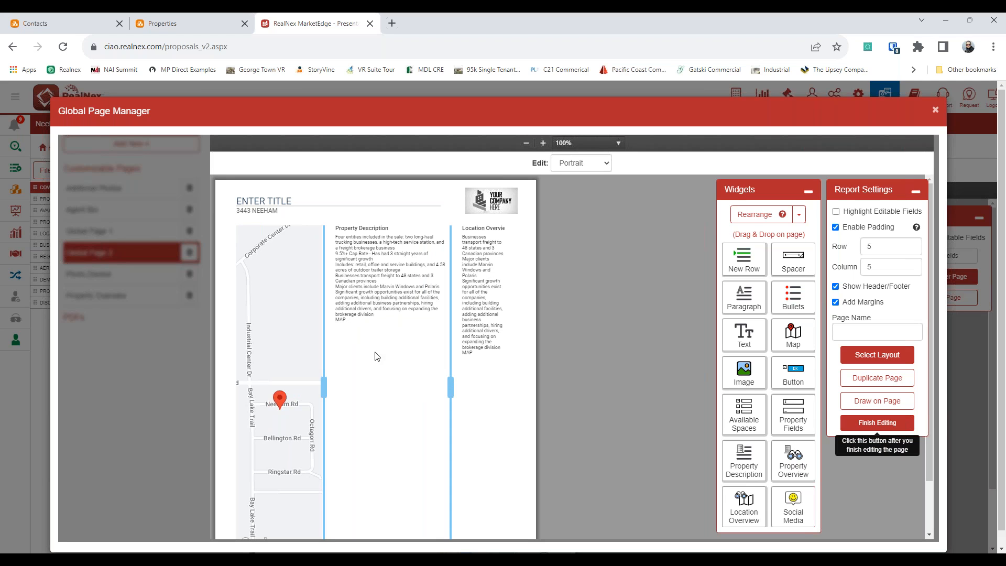
# Step: Swap the Property Description and Location Overview columns, finish editing, and request deleting Global Page 2
pyautogui.click(755, 214)
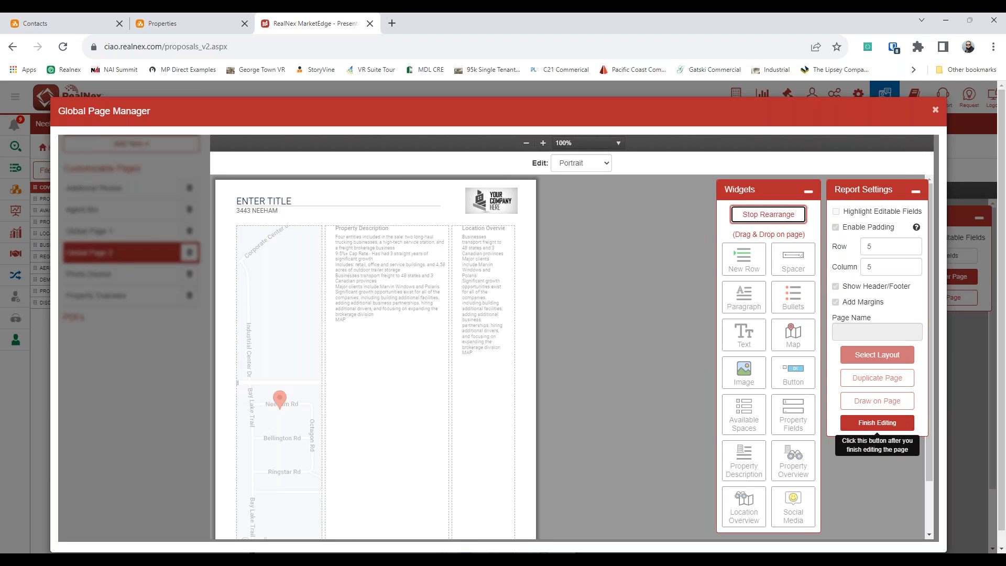
pyautogui.moveTo(287, 336); pyautogui.dragTo(332, 294)
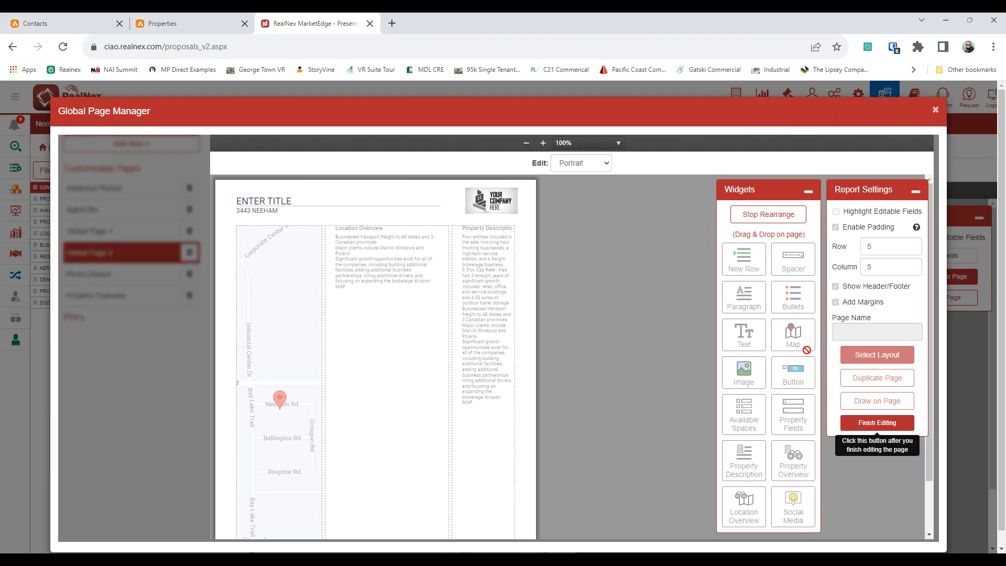
pyautogui.click(855, 424)
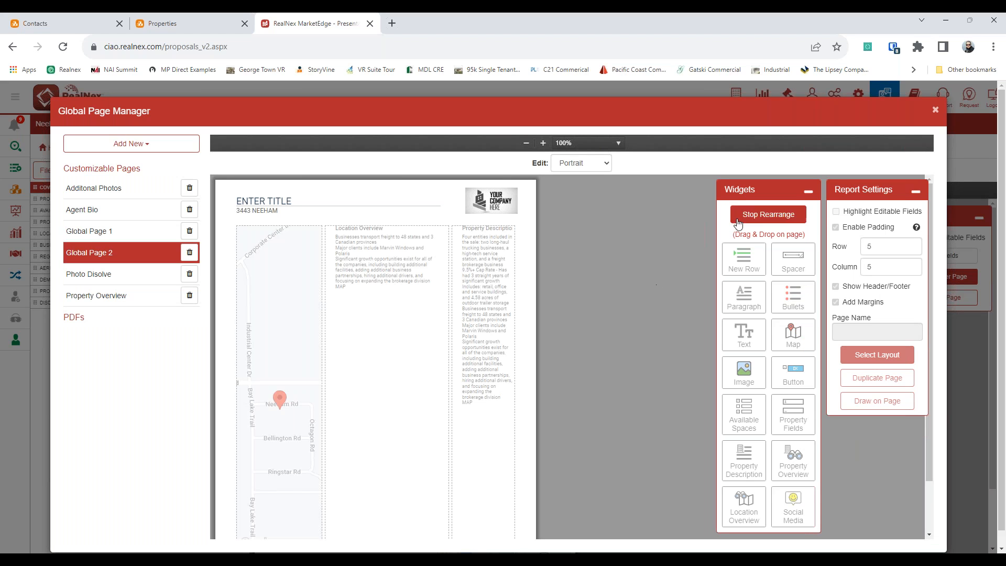
pyautogui.click(189, 252)
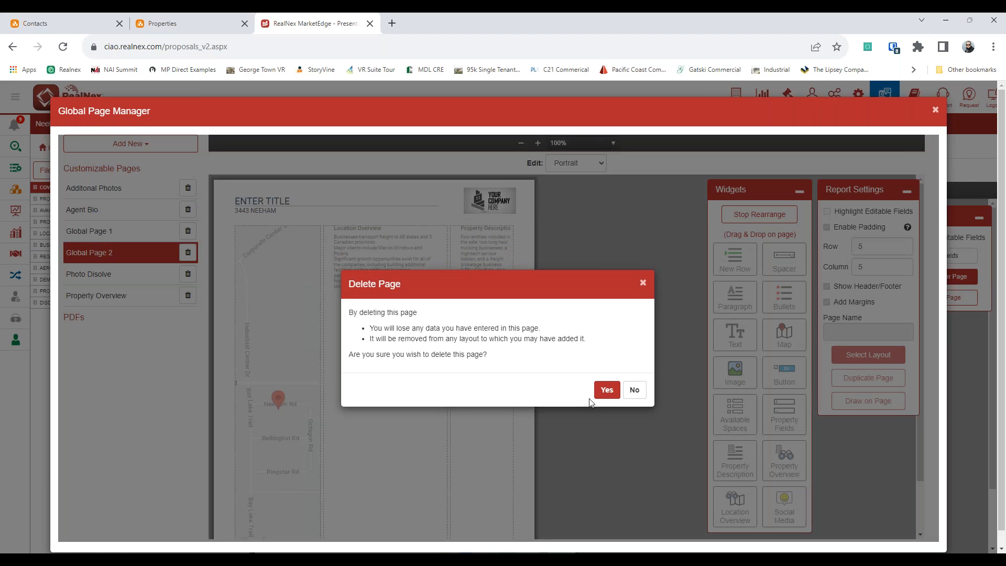
# Step: Confirm deleting Global Page 2 and close the Global Page Manager
pyautogui.click(606, 389)
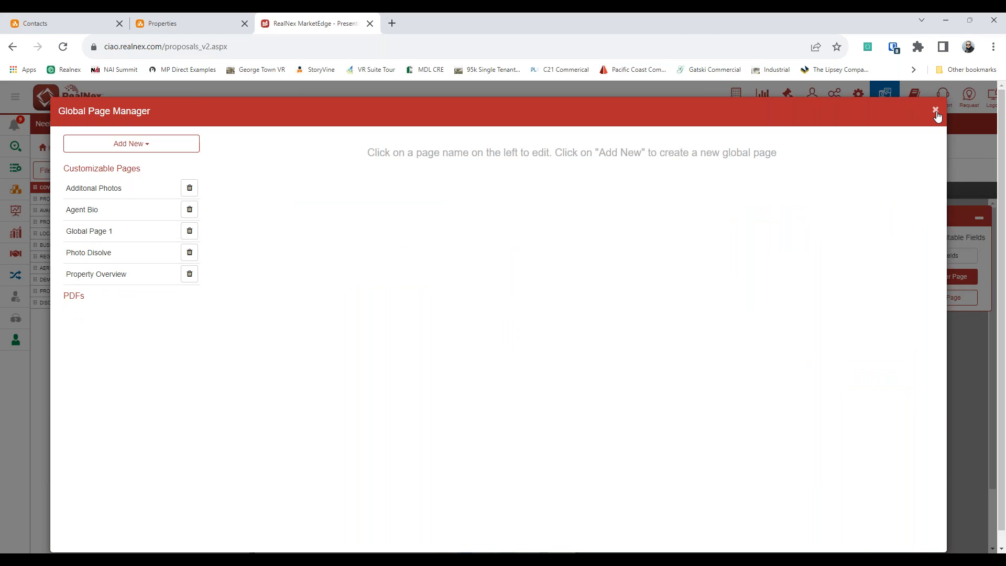
pyautogui.click(935, 110)
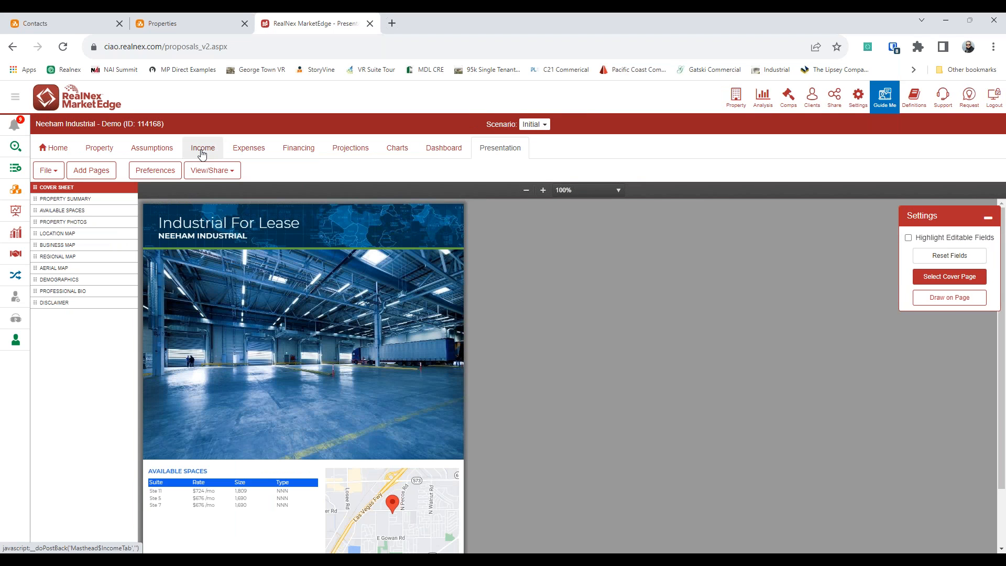
# Step: Open Neeham Industrial's Property tab and review its Address and Purchase Price help
pyautogui.click(99, 148)
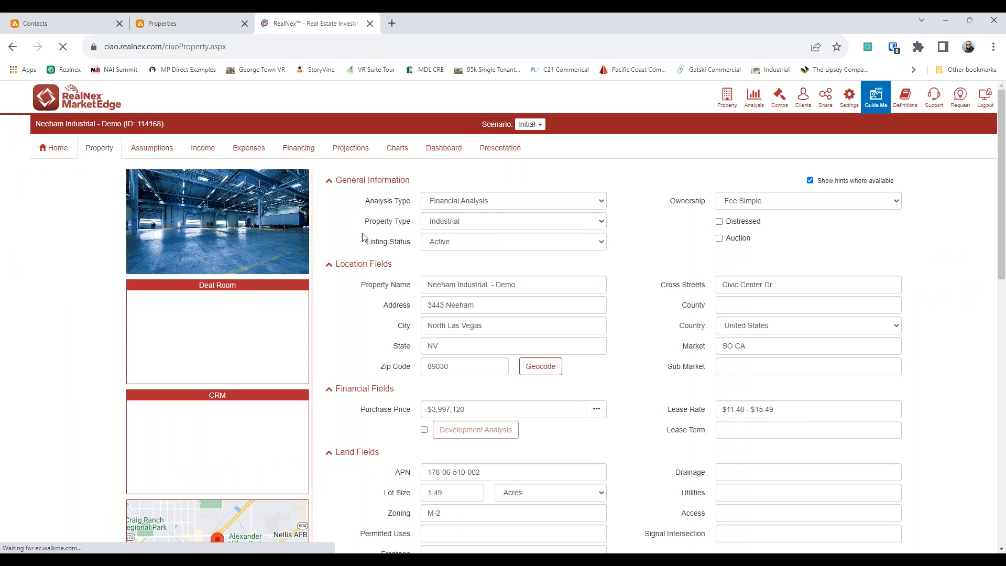
pyautogui.scroll(-2, 380, 290)
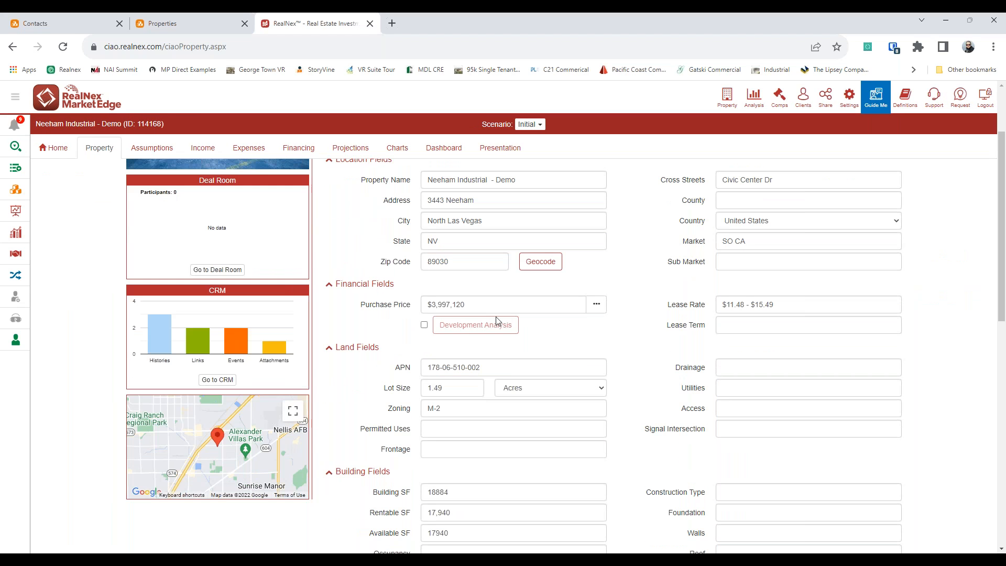
pyautogui.moveTo(476, 200); pyautogui.dragTo(427, 200)
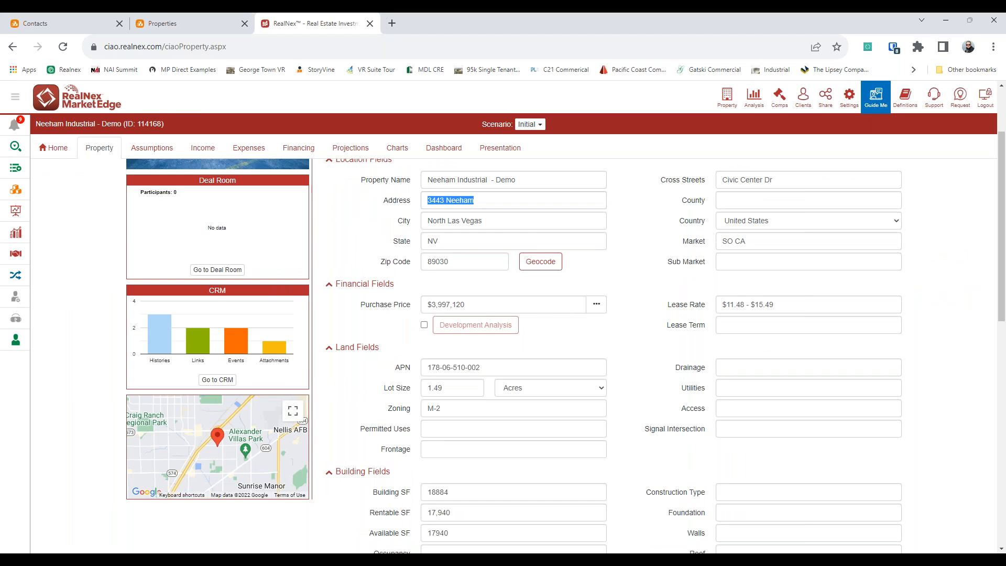
pyautogui.click(381, 310)
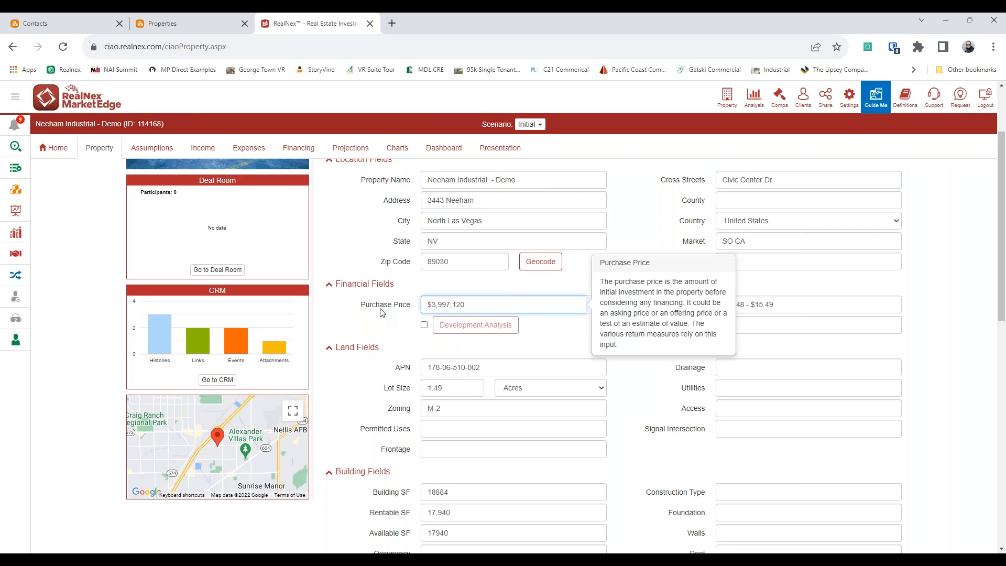
# Step: Check the Number Tenants options and help, leaving it at 3, then scroll back up
pyautogui.scroll(-1, 408, 366)
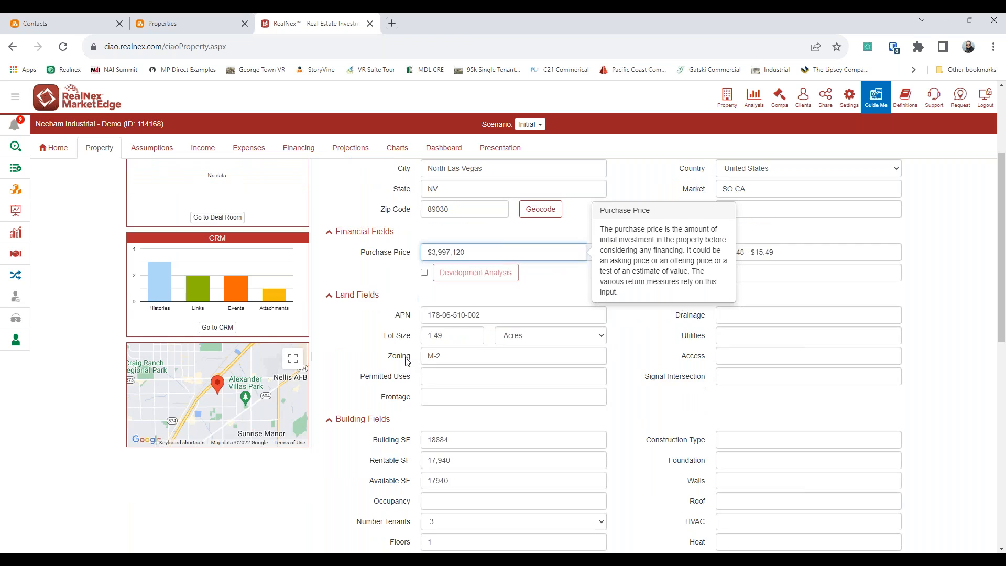
pyautogui.scroll(-2, 401, 353)
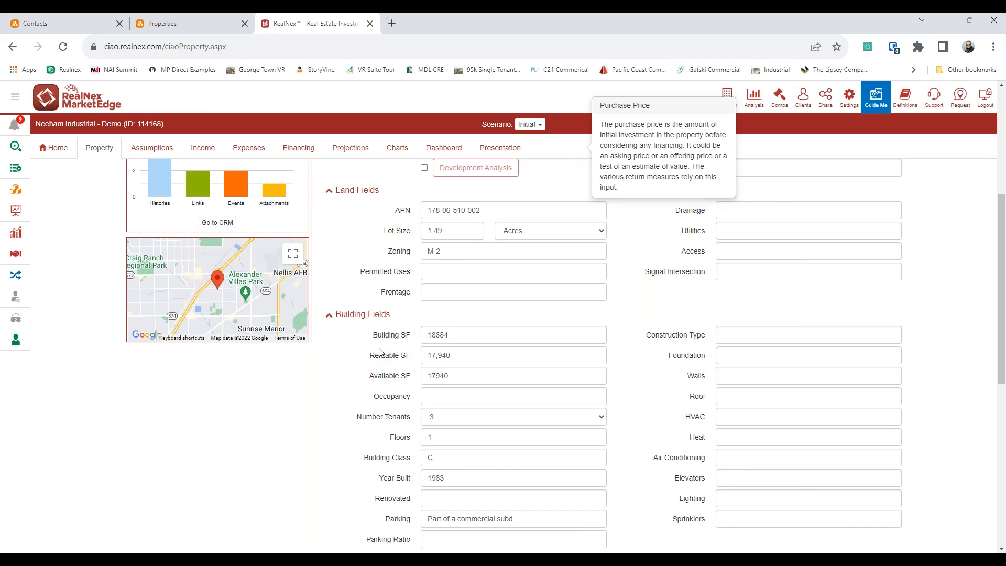
pyautogui.scroll(-1, 385, 355)
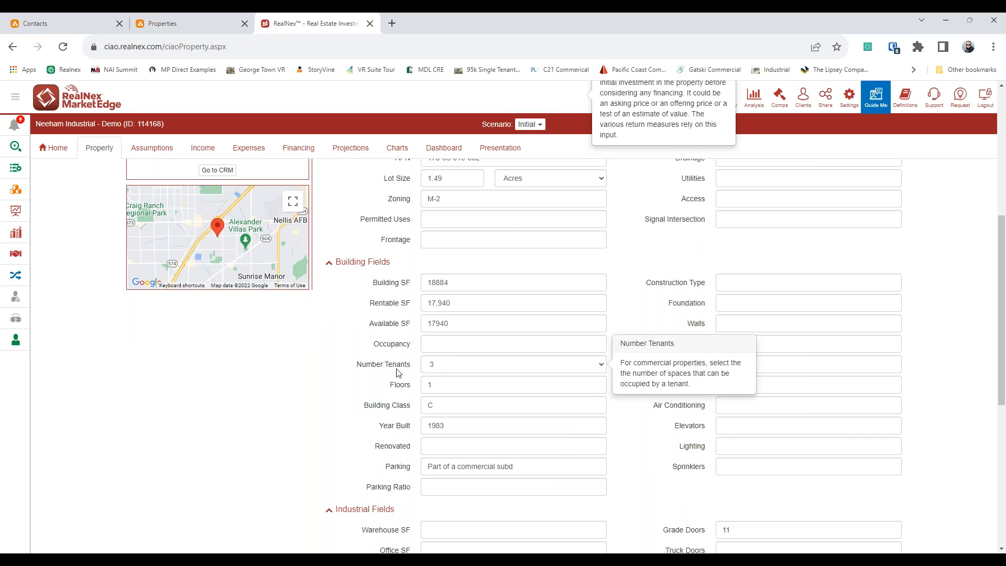
pyautogui.moveTo(463, 372)
pyautogui.click(461, 369)
pyautogui.click(461, 370)
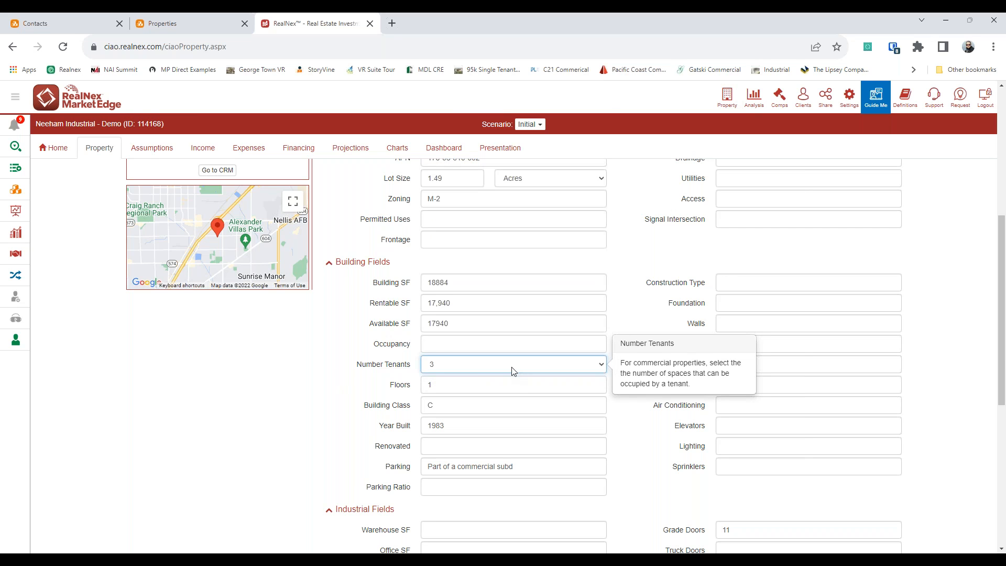
pyautogui.click(383, 366)
pyautogui.click(382, 366)
pyautogui.scroll(6, 311, 383)
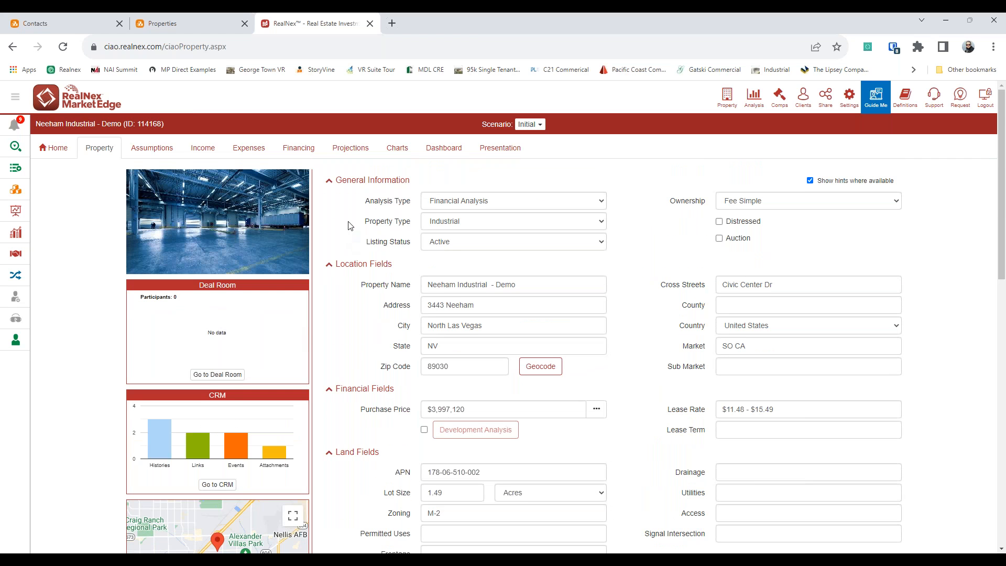
# Step: View Neeham Industrial's assumptions, then go Home and open 1234 Medical Tower's property details
pyautogui.click(152, 148)
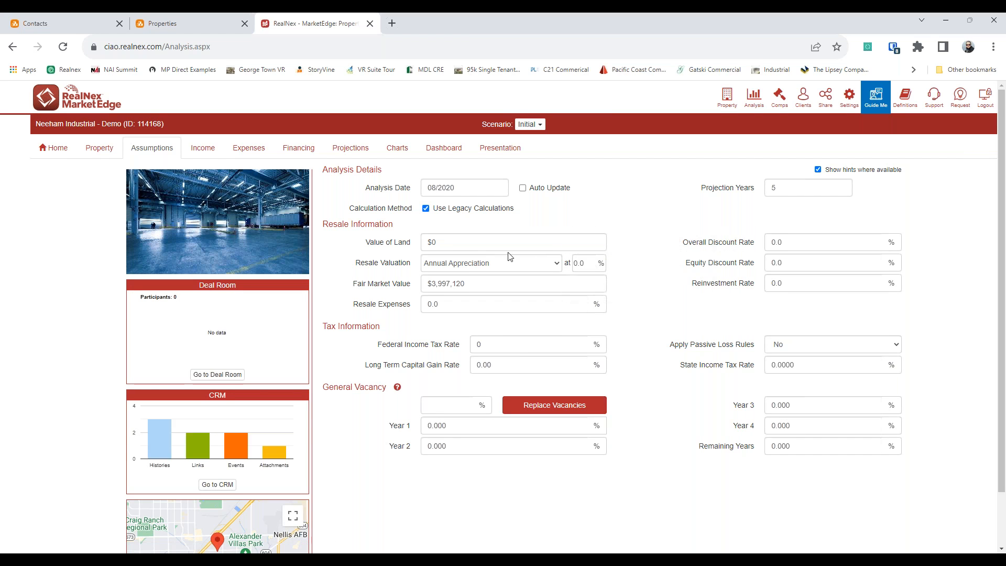
pyautogui.click(58, 151)
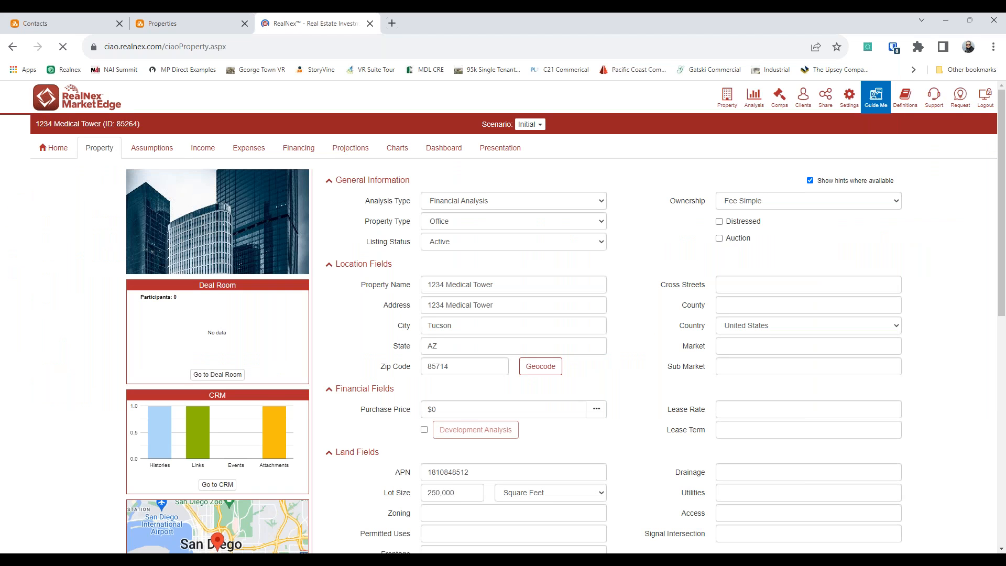
pyautogui.click(146, 150)
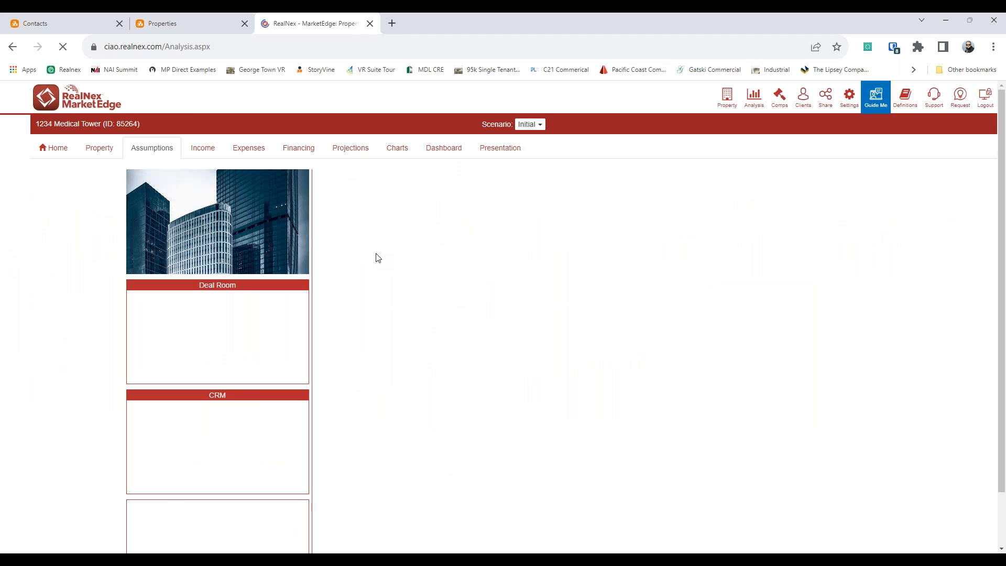
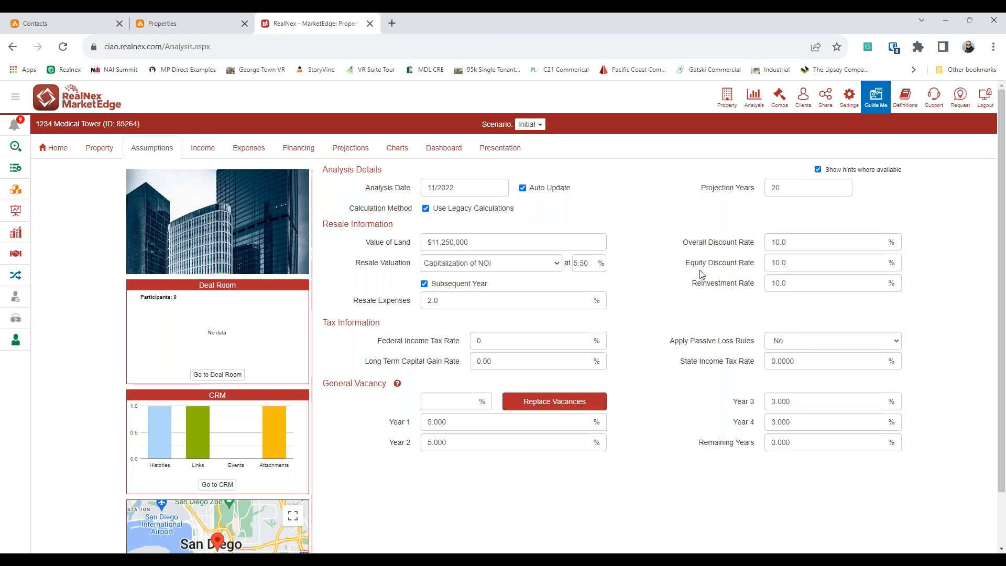
# Step: Show 1234 Medical Tower's income analysis: the 135,803 RSF rent roll and $45,900 monthly parking income
pyautogui.click(203, 147)
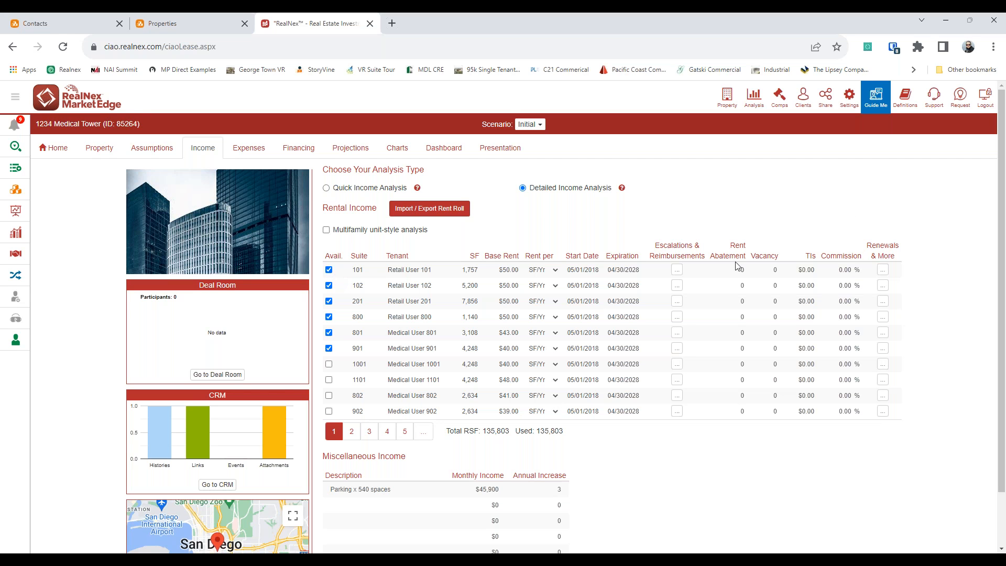
# Step: Inspect suite 101's escalations (% of base, 3.00 yearly to 5/2027) and Increase Type choices, then close unchanged
pyautogui.click(677, 269)
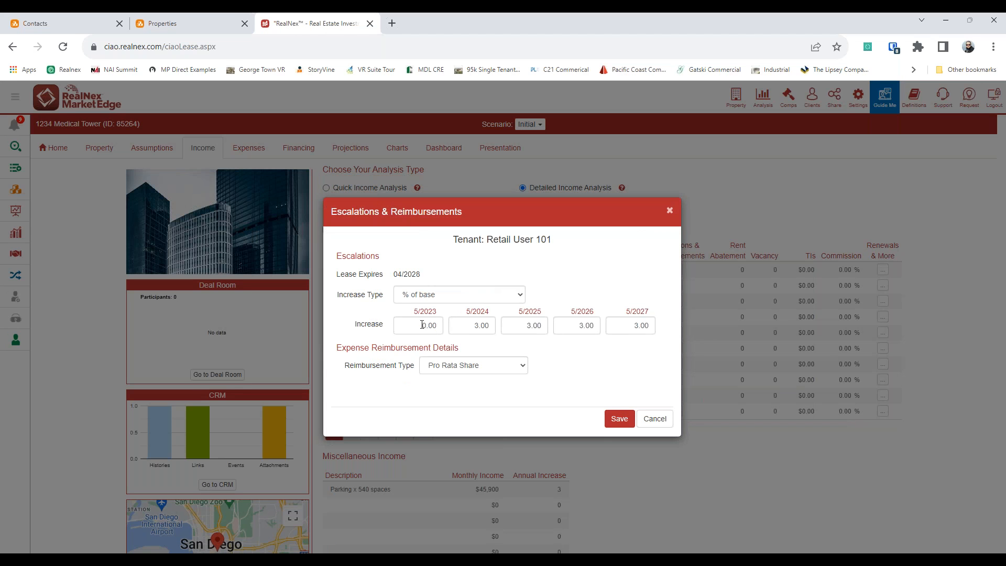
pyautogui.click(509, 297)
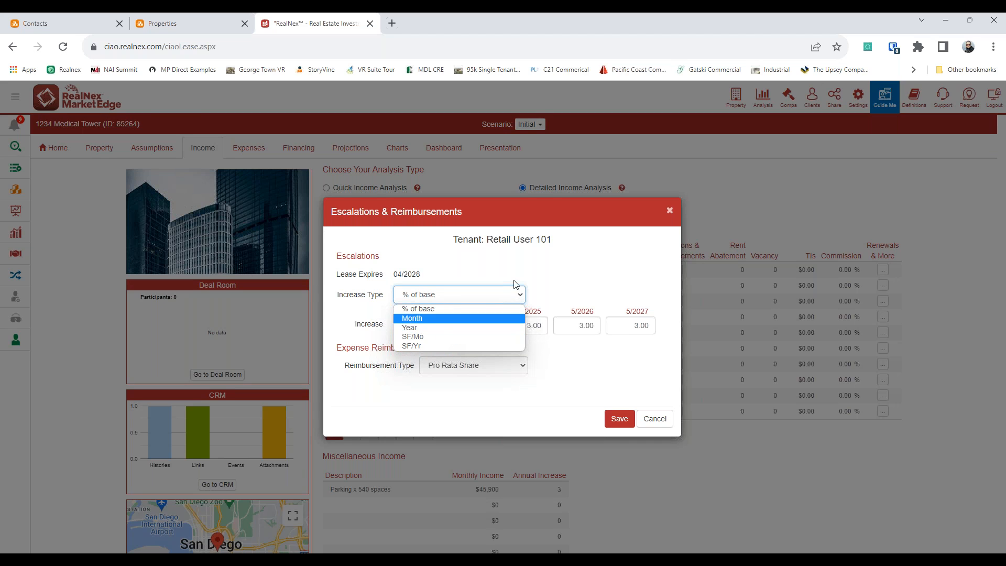
pyautogui.click(575, 254)
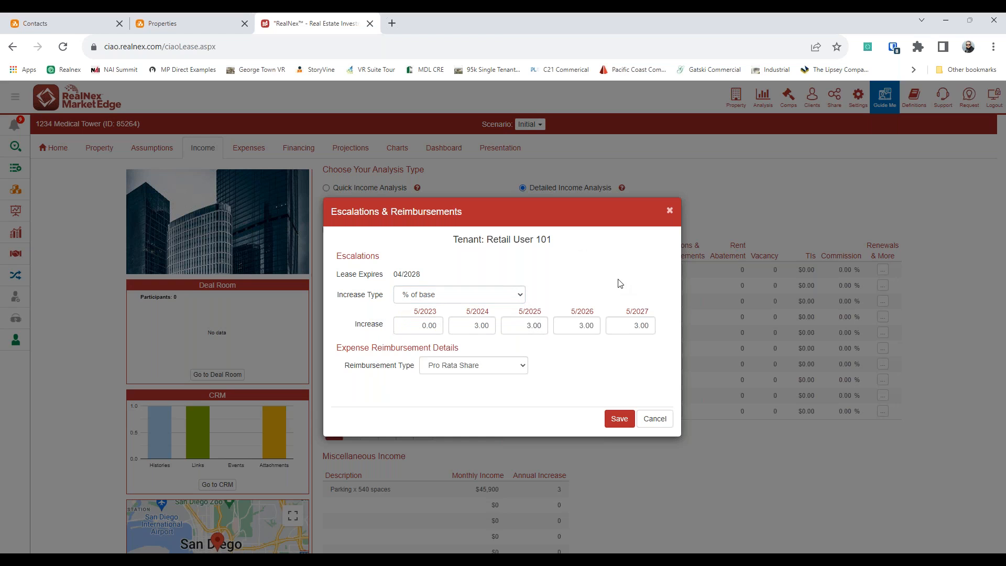
pyautogui.click(666, 420)
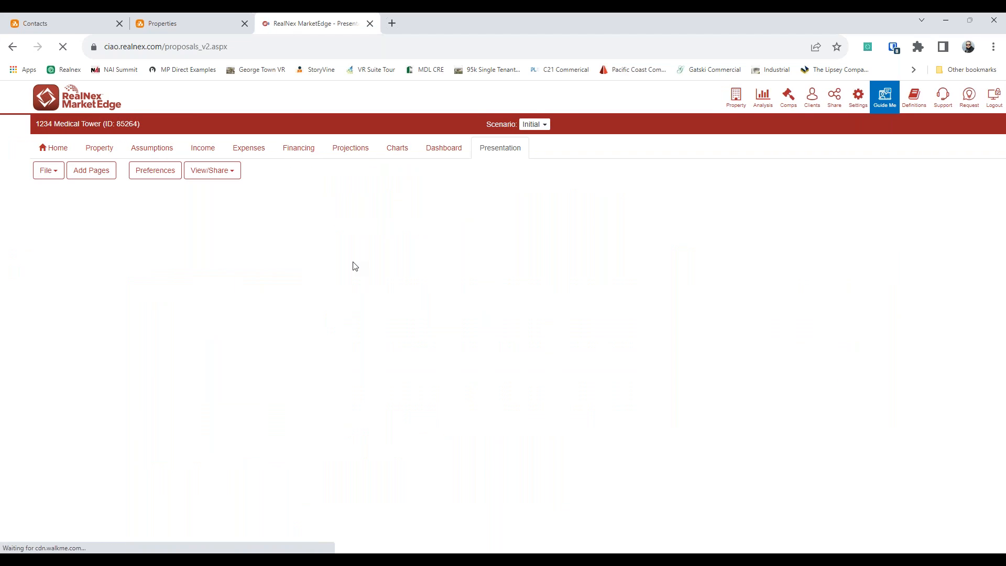
# Step: Filter RealNex Templates to Opinion of Value (BOV) only and open the Office Broker Opinion of Value Portrait template
pyautogui.click(49, 170)
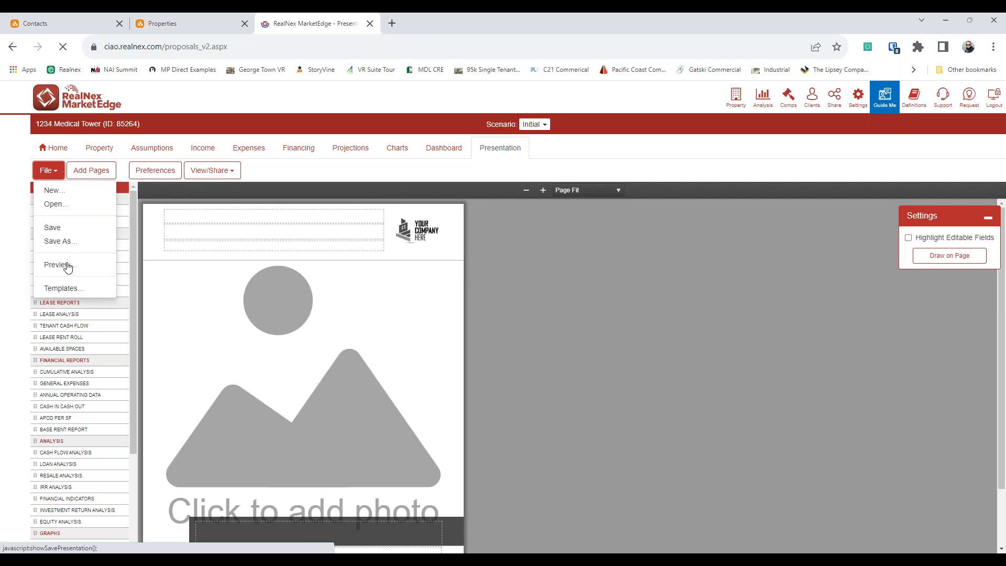
pyautogui.click(72, 288)
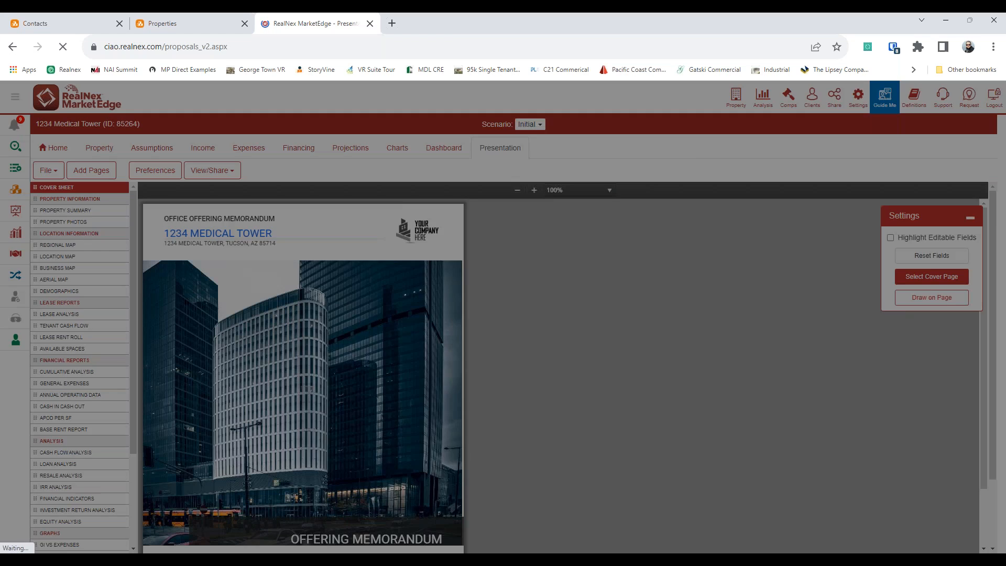
pyautogui.click(506, 186)
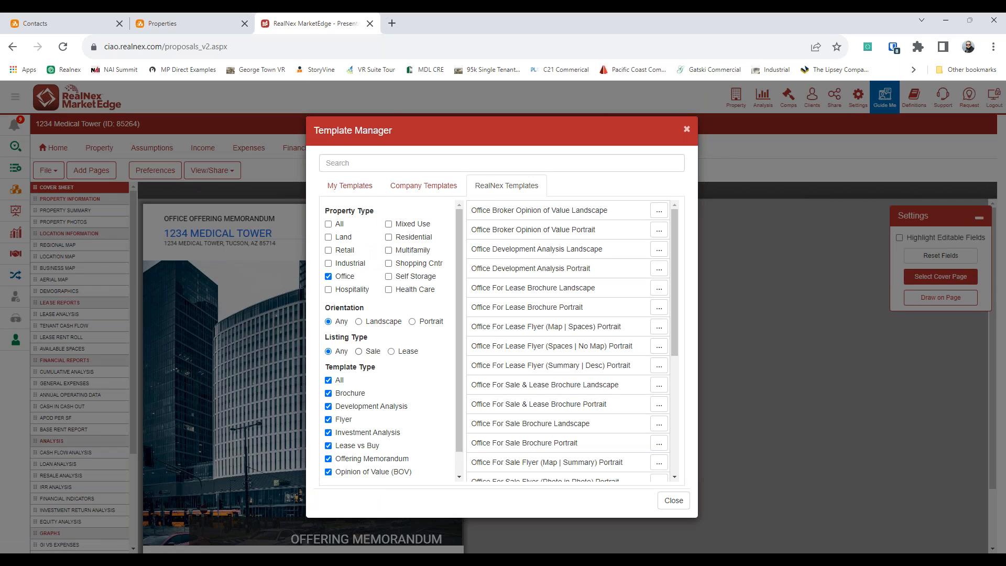
pyautogui.click(328, 380)
pyautogui.click(350, 472)
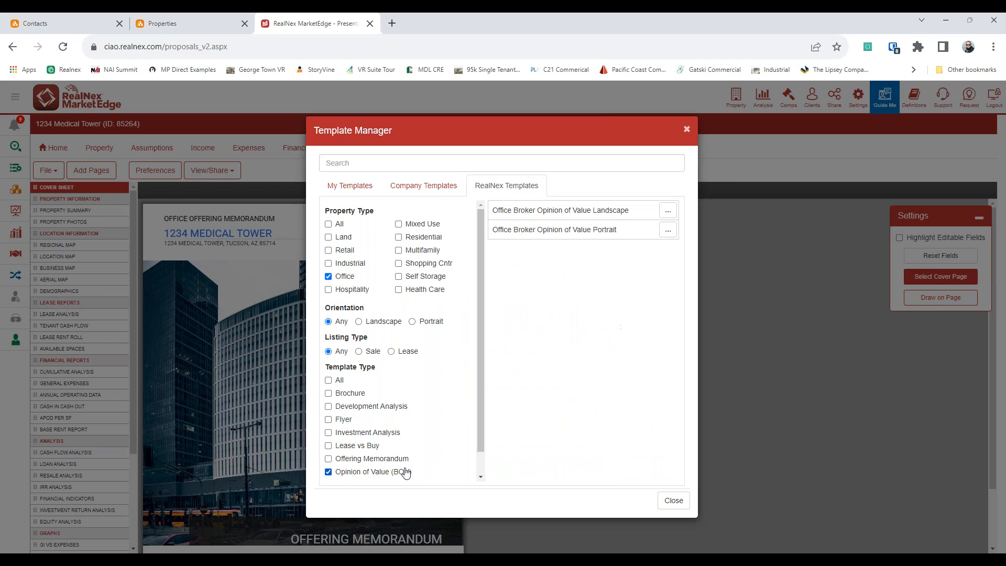
pyautogui.click(629, 233)
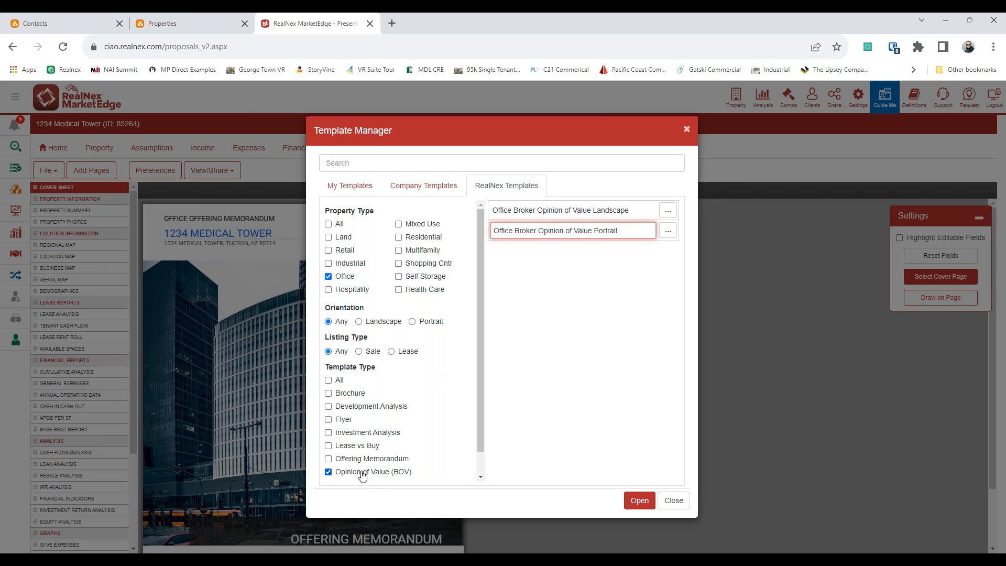
pyautogui.scroll(-1, 362, 475)
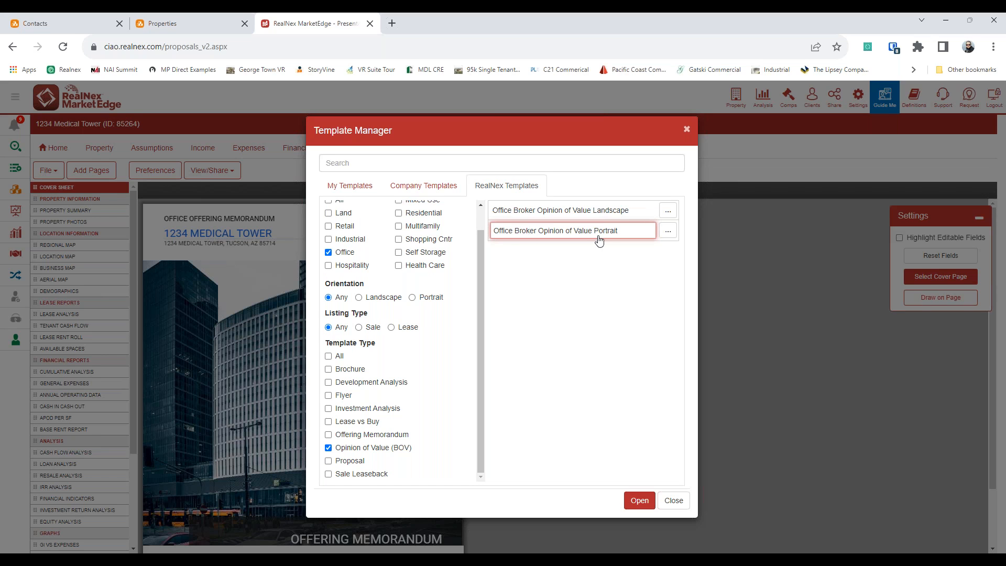
pyautogui.click(639, 500)
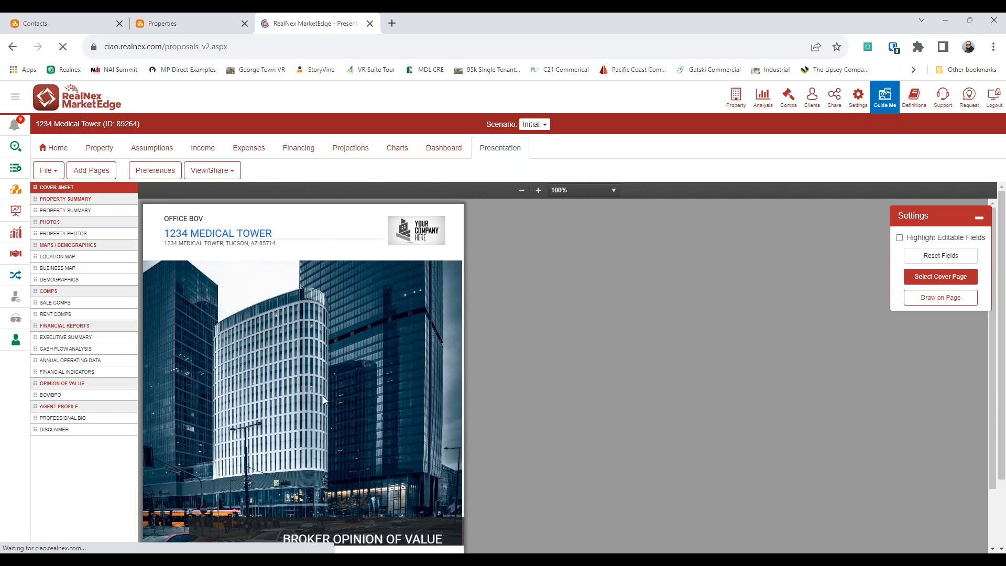
# Step: Look over the Property Summary and Property Photos pages, opening and closing the photo library
pyautogui.scroll(-2, 323, 395)
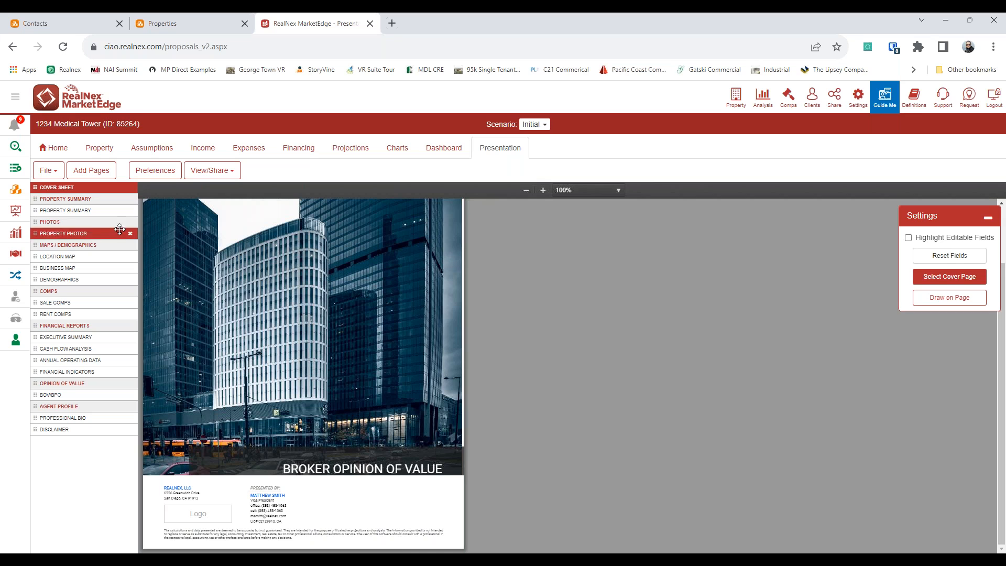
pyautogui.click(100, 211)
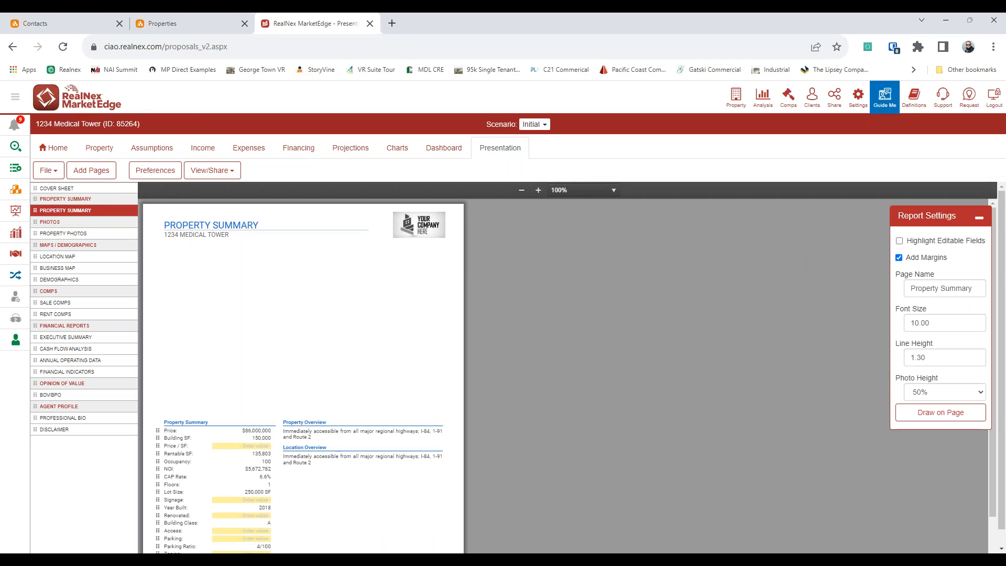
pyautogui.scroll(-1, 347, 443)
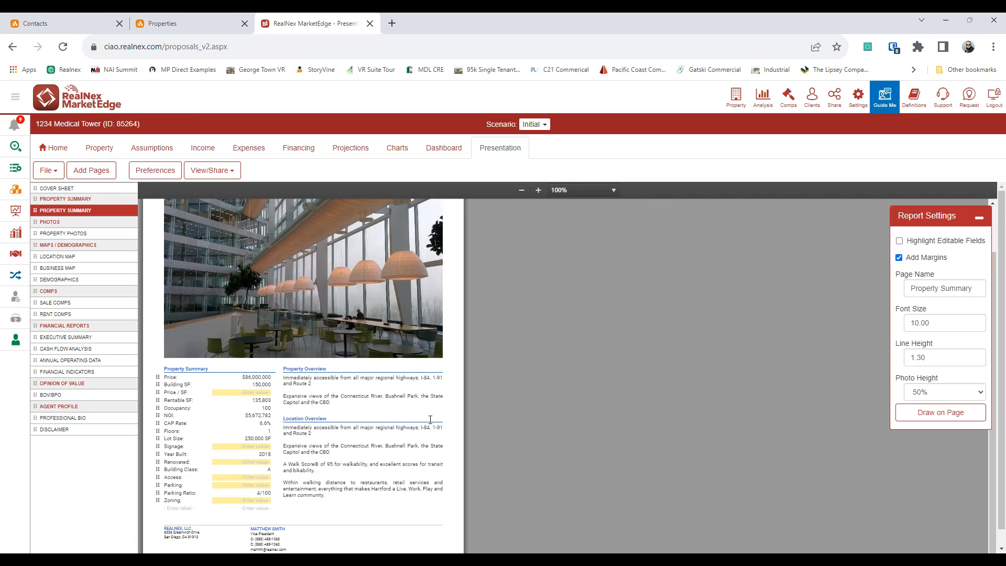
pyautogui.scroll(1, 401, 414)
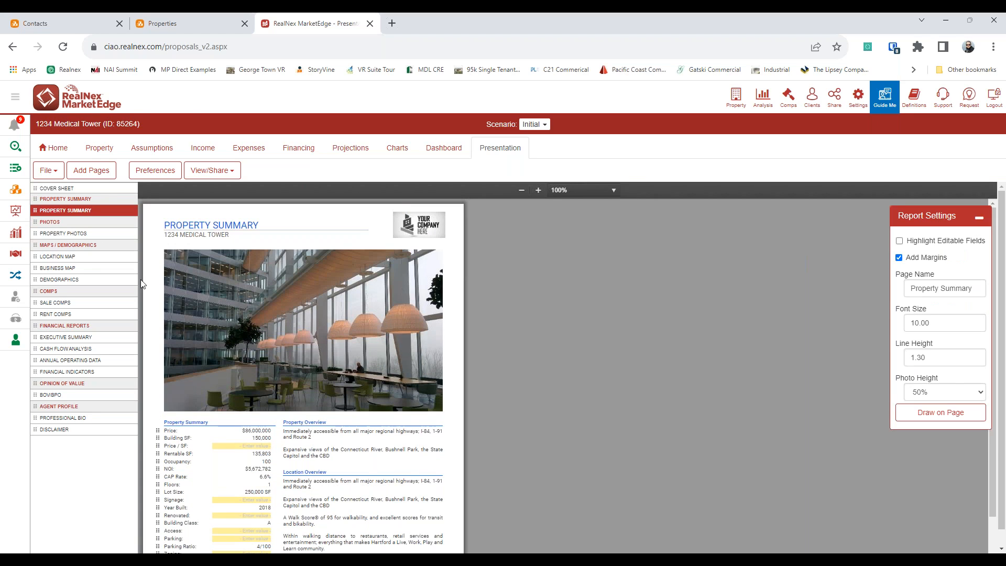
pyautogui.click(88, 236)
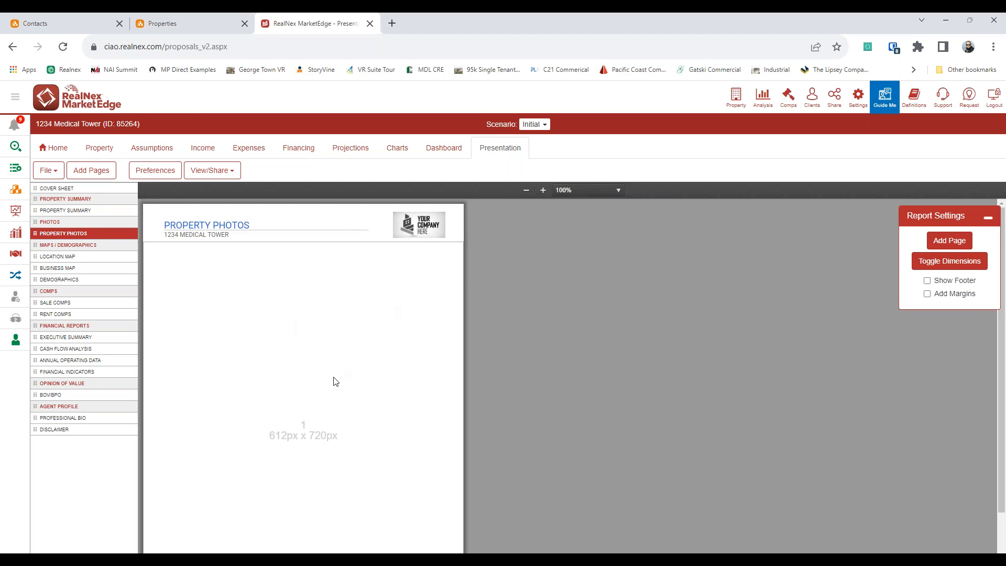
pyautogui.click(302, 424)
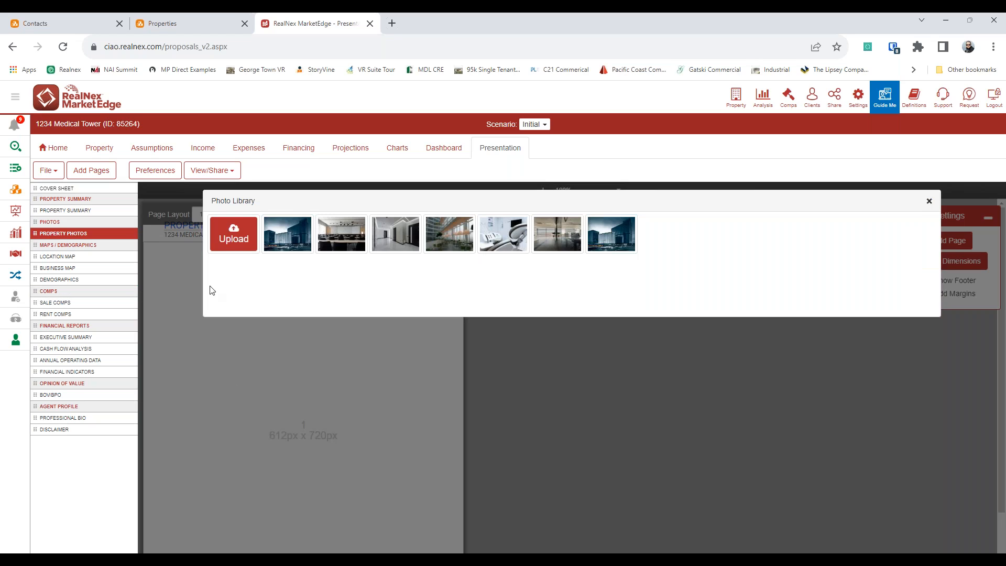
pyautogui.click(928, 201)
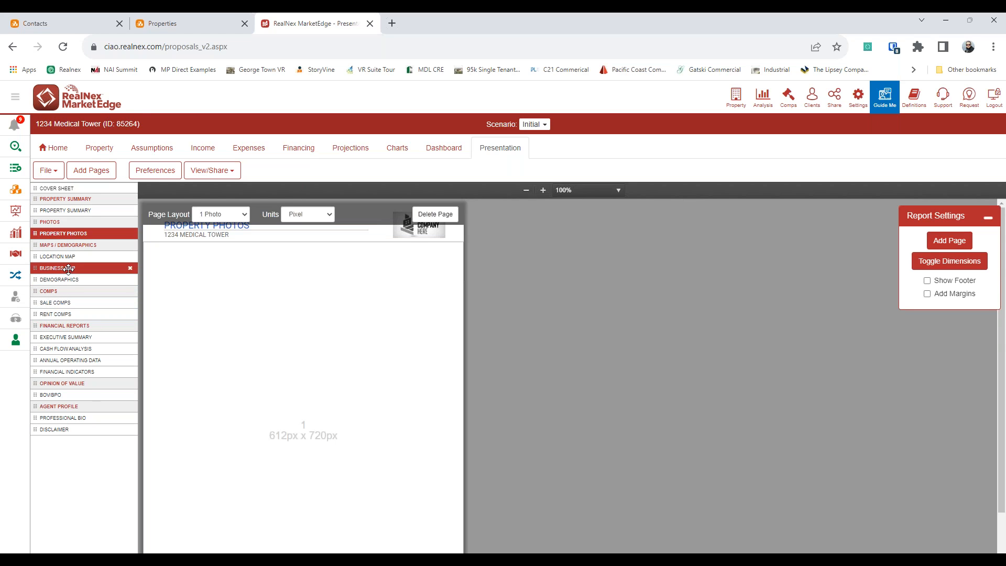
# Step: Check the Sale Comps list without changes, then zoom into the BOV/BPO valuation summary page
pyautogui.click(83, 304)
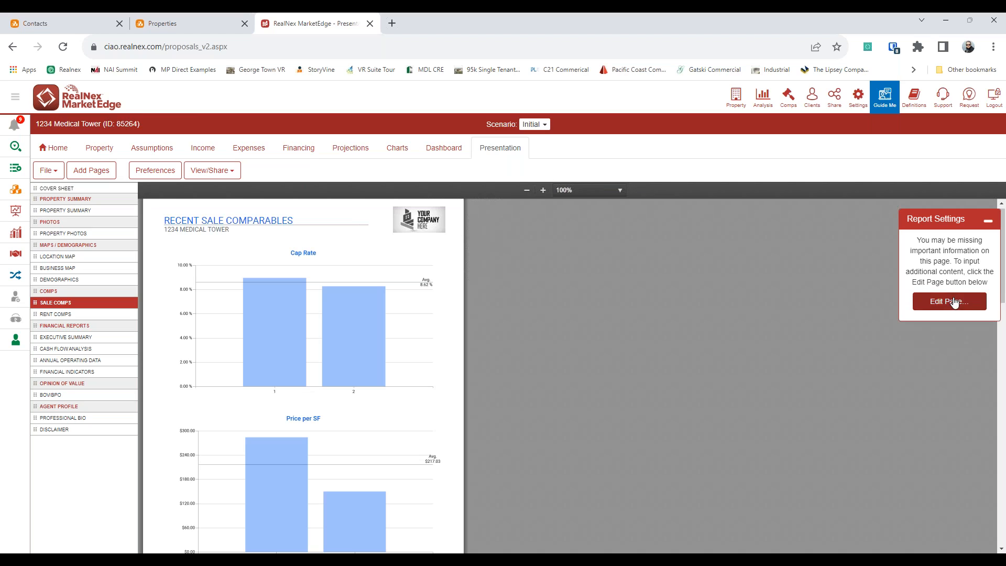
pyautogui.click(954, 303)
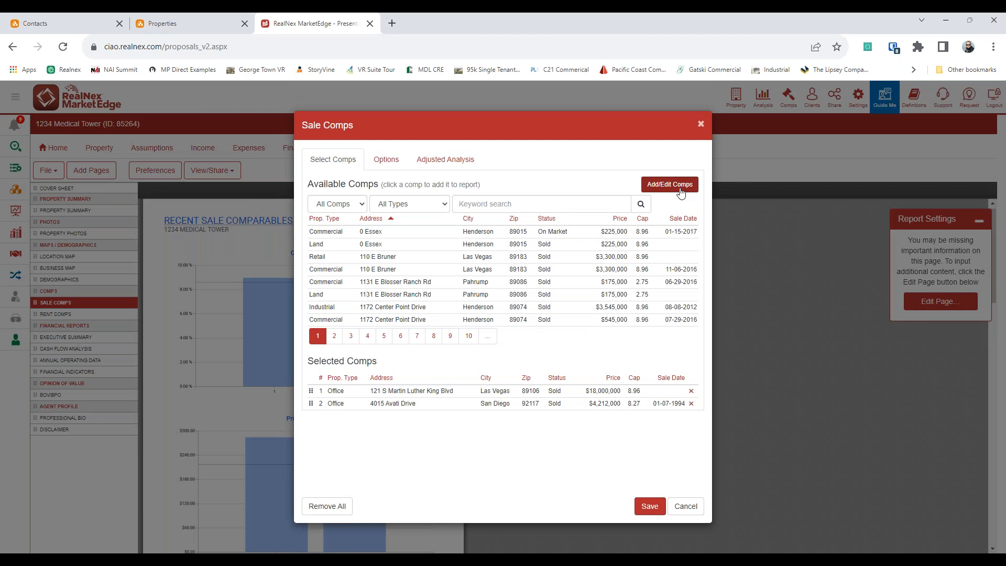
pyautogui.click(686, 506)
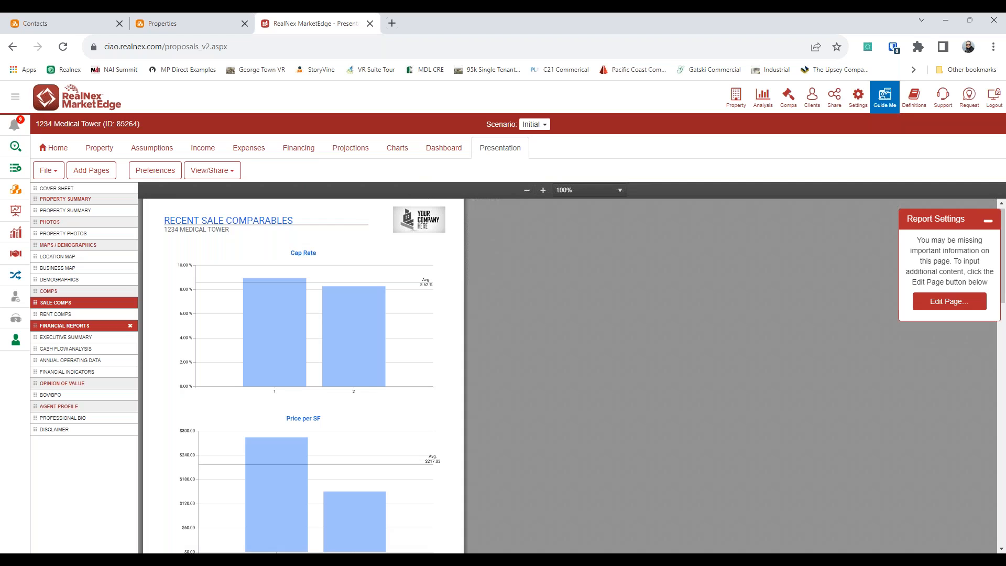
pyautogui.click(116, 394)
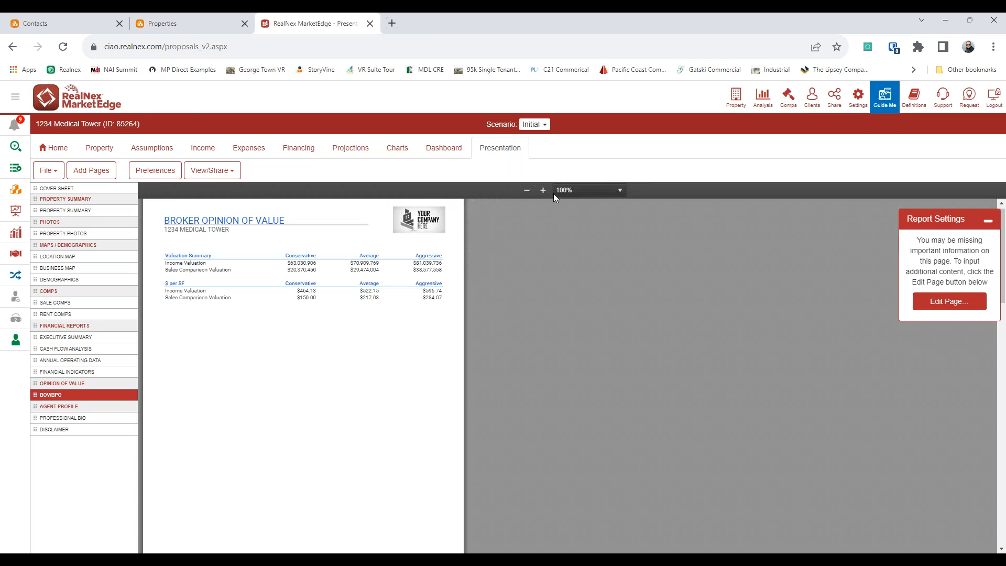
pyautogui.click(545, 191)
pyautogui.click(545, 190)
pyautogui.click(545, 190)
pyautogui.click(545, 190)
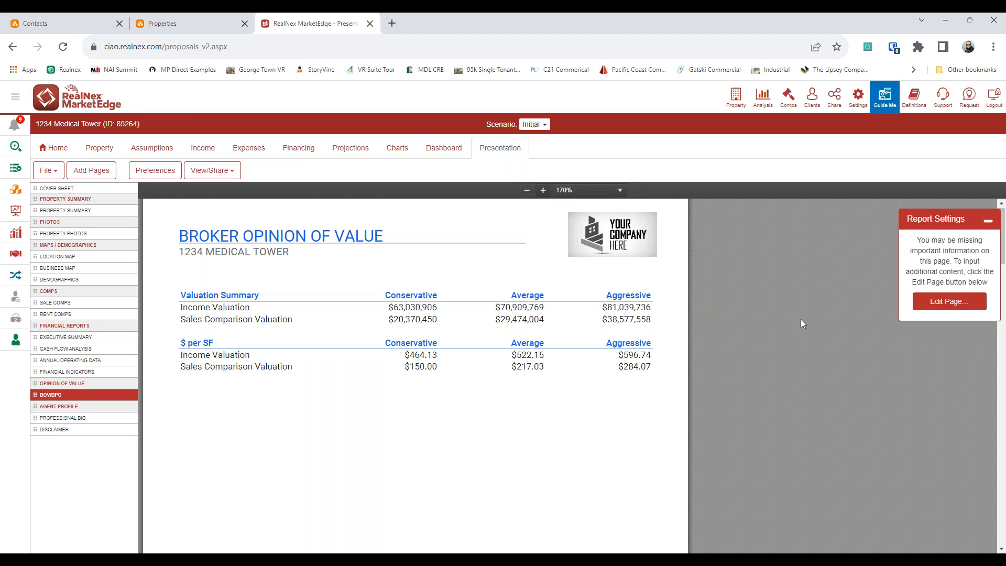
# Step: Review the income method cap rate settings and write 'Here is my story' as the income method description
pyautogui.click(942, 308)
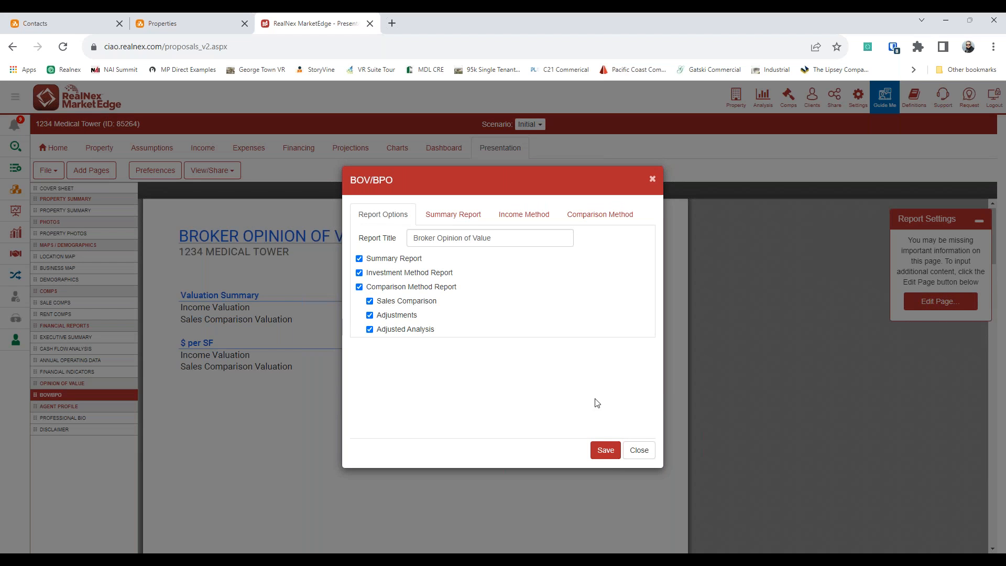
pyautogui.click(524, 214)
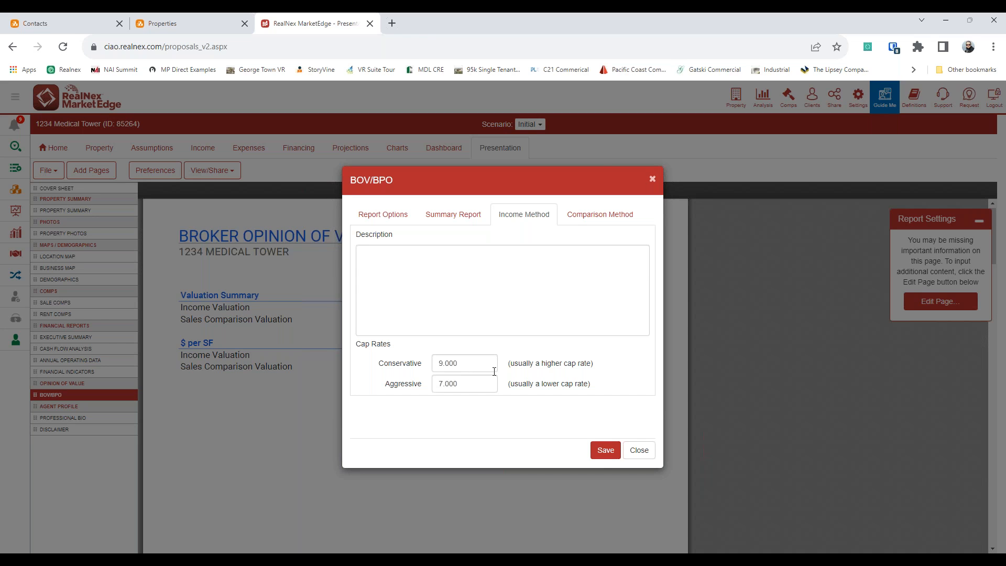
pyautogui.click(605, 450)
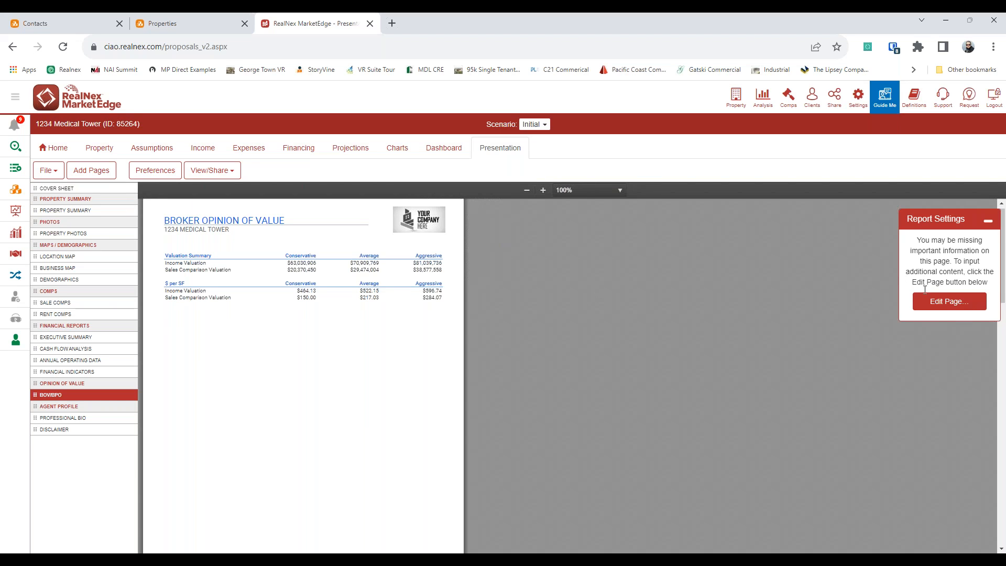
pyautogui.click(948, 302)
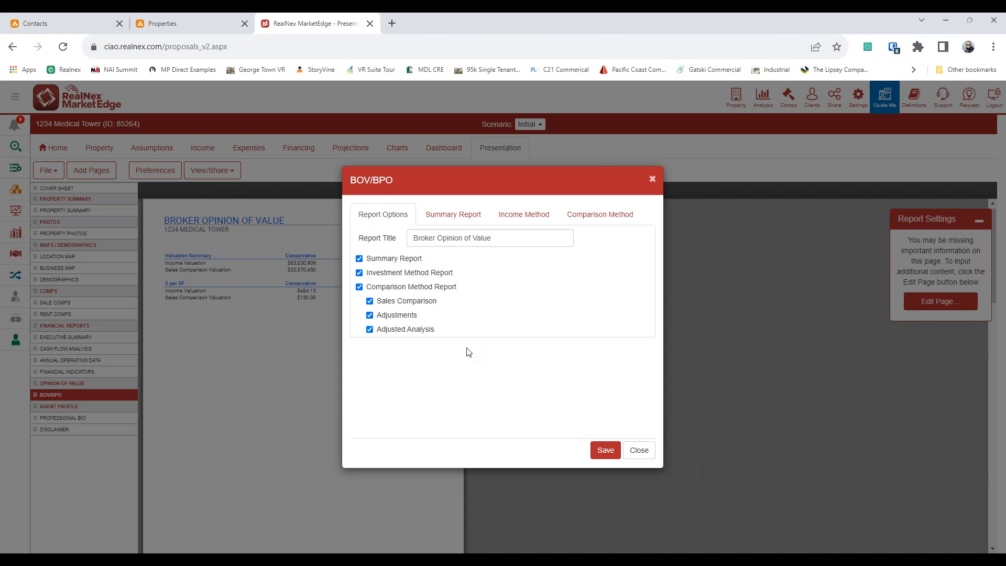
pyautogui.click(540, 219)
pyautogui.click(457, 292)
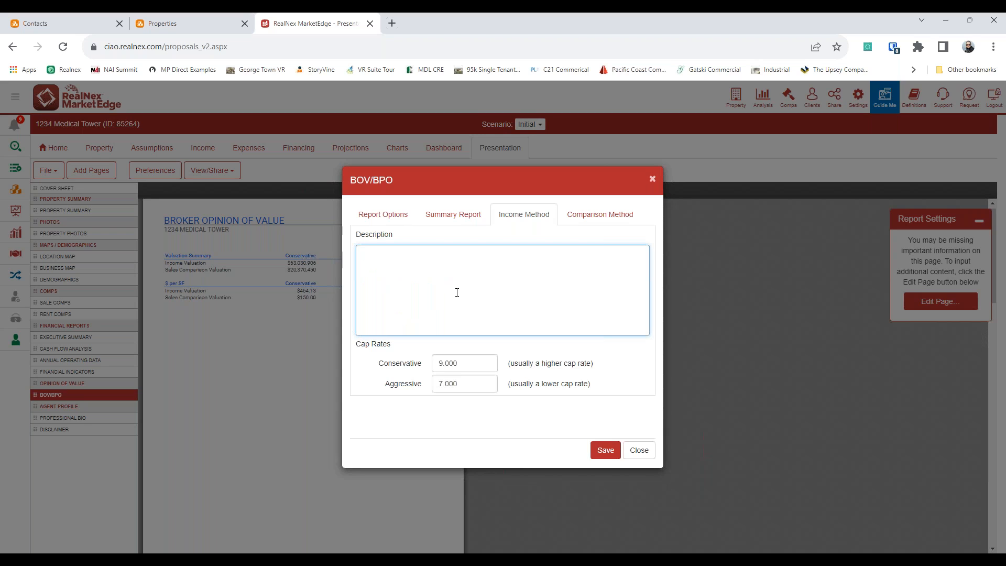
pyautogui.write('Here is my stpoory')
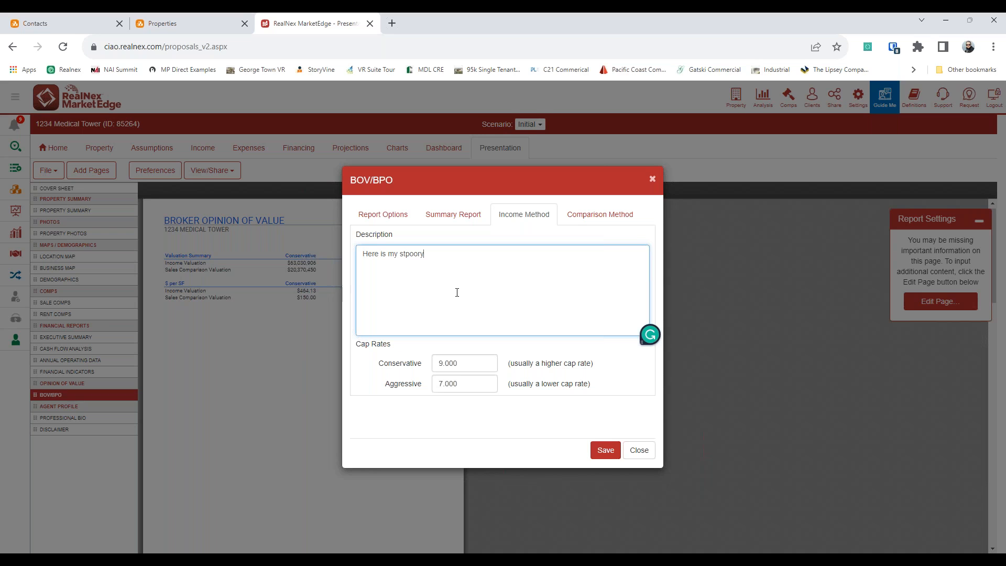
pyautogui.press('BackSpace')
pyautogui.press('BackSpace')
pyautogui.press('BackSpace')
pyautogui.press('BackSpace')
pyautogui.press('BackSpace')
pyautogui.press('BackSpace')
pyautogui.write('story')
pyautogui.hotkey('ctrl', 'a')
pyautogui.hotkey('ctrl', 'c')
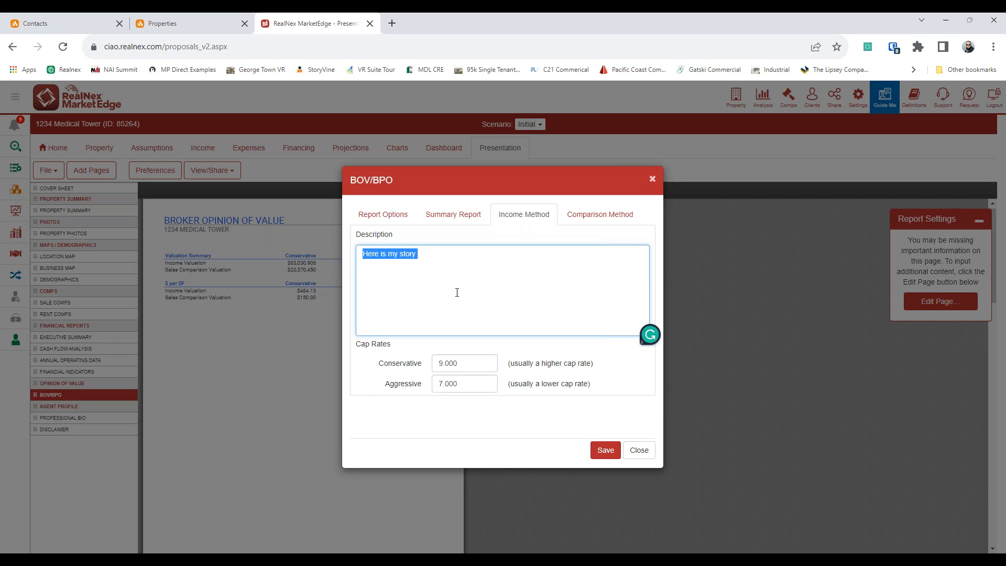
# Step: Paste 'Here is my story' into the Comparison Method description, subject notes and comp notes
pyautogui.click(601, 215)
pyautogui.click(508, 277)
pyautogui.hotkey('ctrl', 'v')
pyautogui.click(475, 333)
pyautogui.hotkey('ctrl', 'v')
pyautogui.click(478, 359)
pyautogui.hotkey('ctrl', 'v')
pyautogui.hotkey('ctrl', 'v')
pyautogui.click(492, 420)
pyautogui.hotkey('ctrl', 'v')
# Step: Paste the story into the Summary Report description and save the BOV notes into the report
pyautogui.click(533, 217)
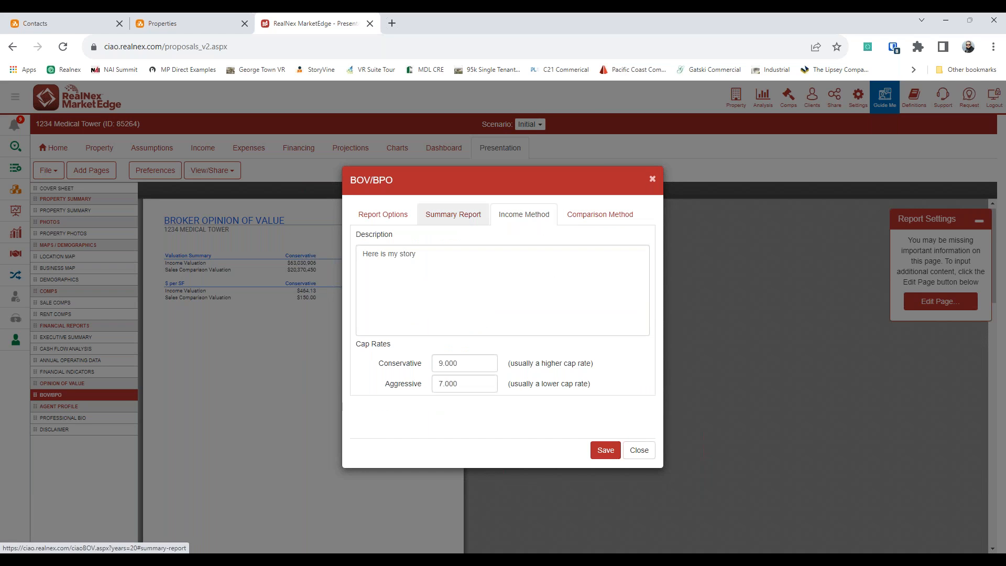
pyautogui.click(461, 216)
pyautogui.click(437, 267)
pyautogui.hotkey('ctrl', 'v')
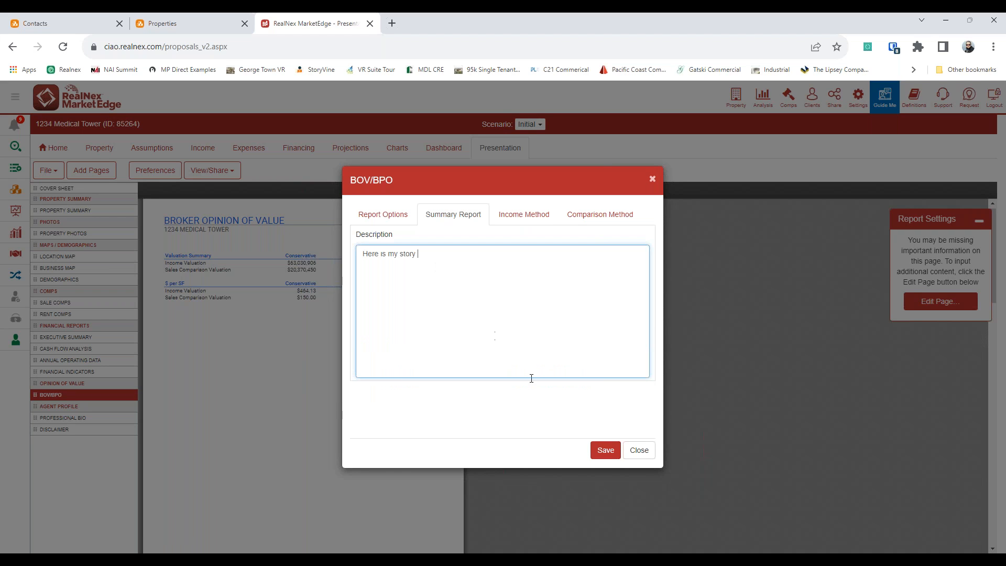
pyautogui.click(604, 449)
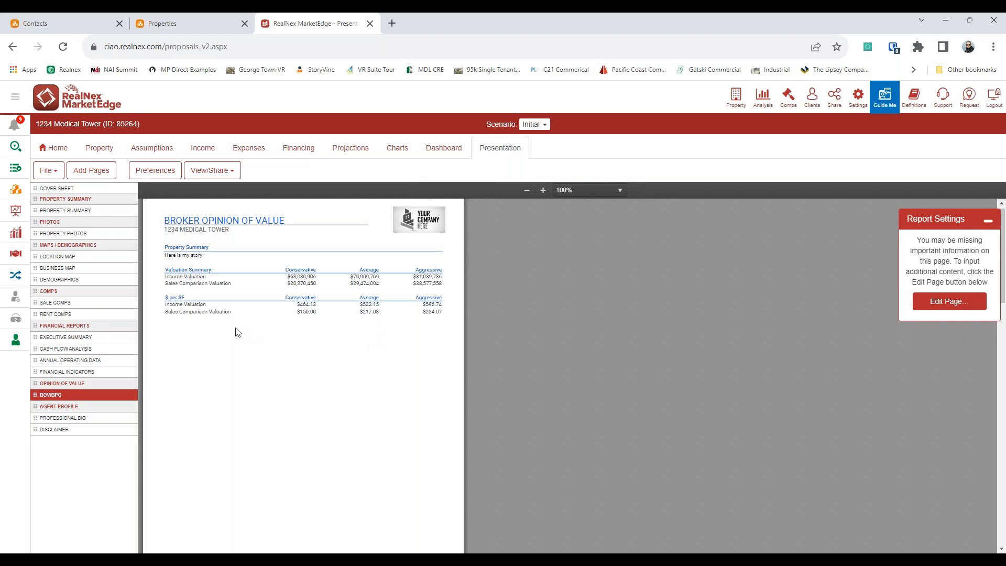
pyautogui.scroll(-5, 298, 350)
pyautogui.scroll(-9, 298, 350)
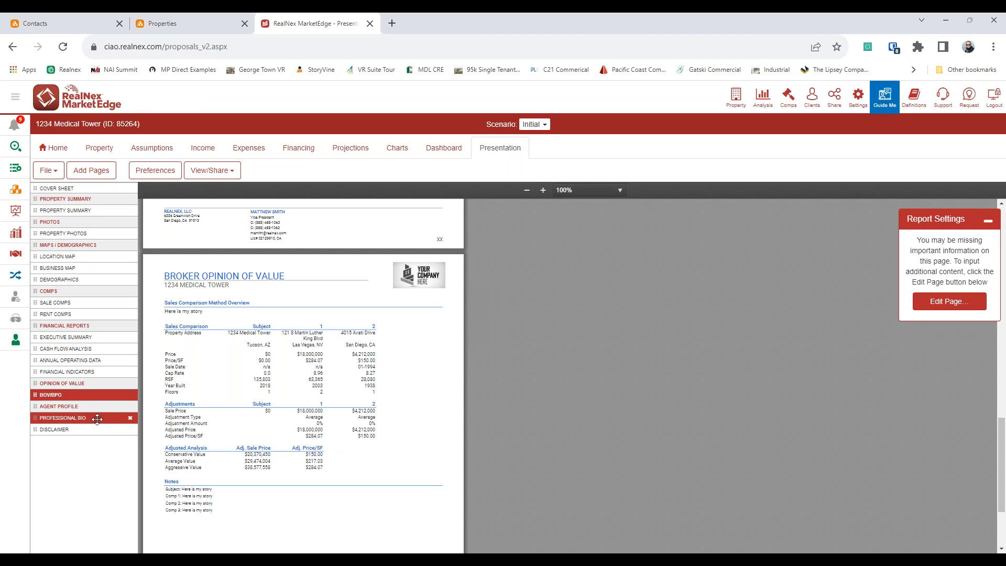
# Step: Glance at the Disclaimer and Professional Bio pages, then bring up RealNex's built-in templates
pyautogui.click(78, 431)
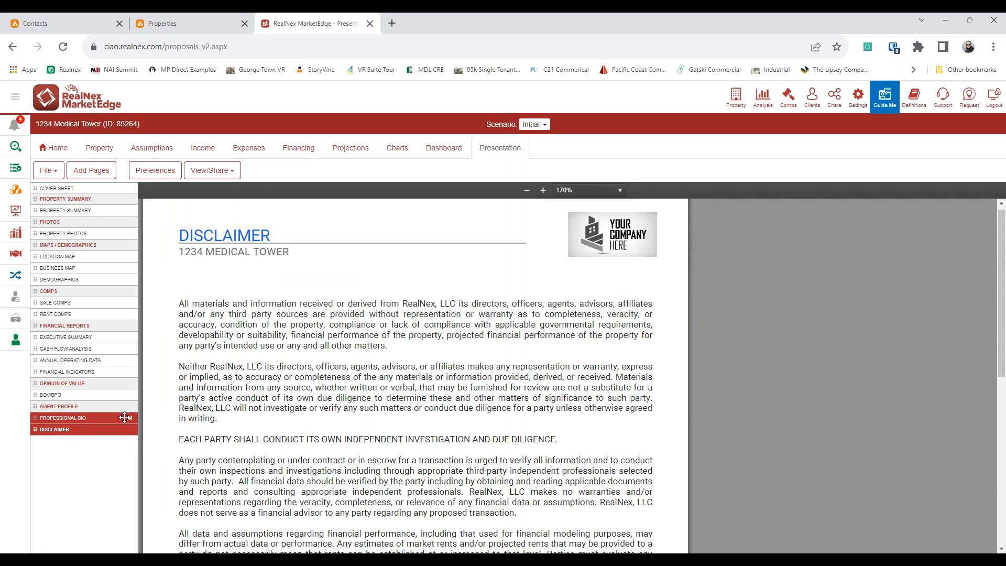
pyautogui.click(63, 417)
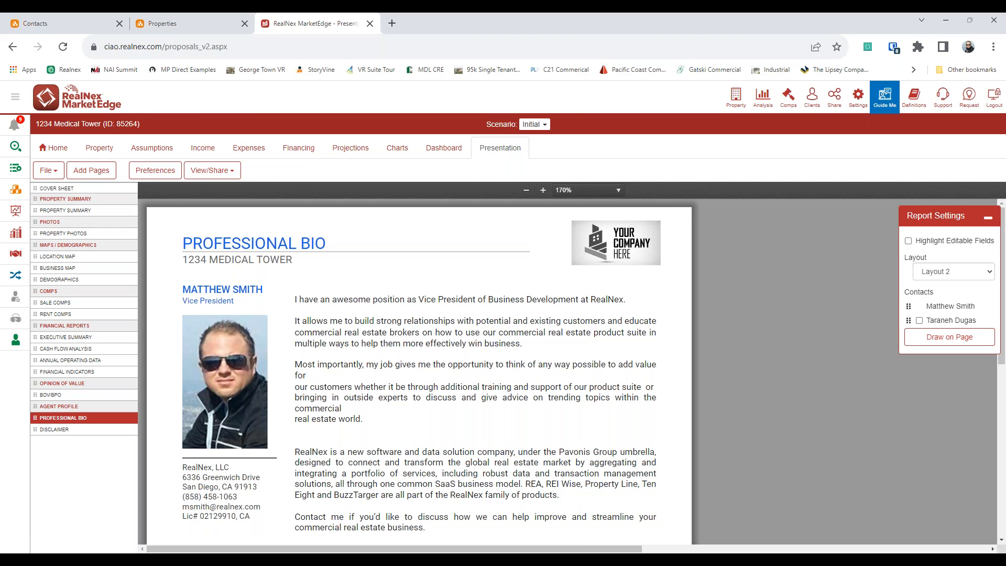
pyautogui.click(48, 170)
pyautogui.click(90, 289)
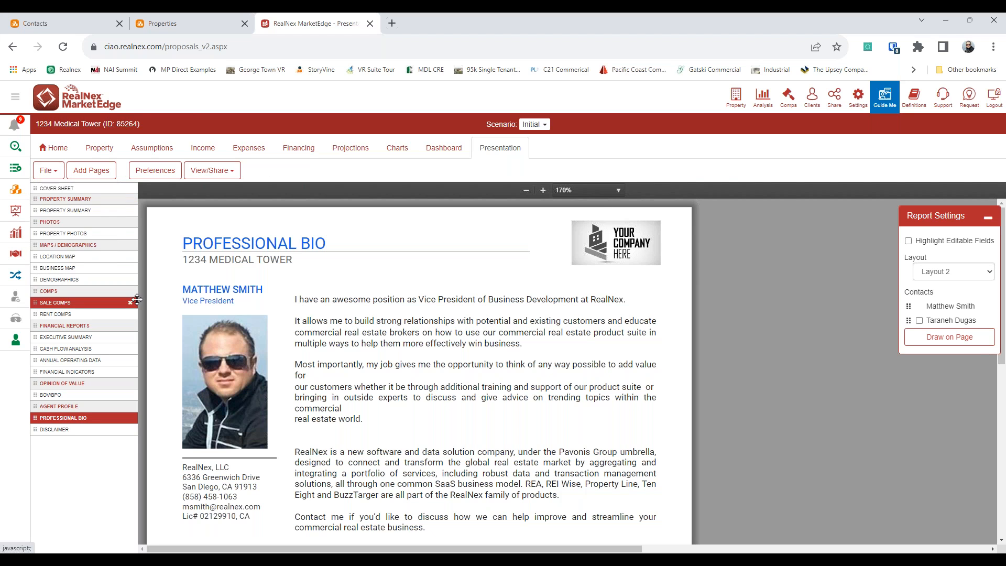
pyautogui.click(530, 188)
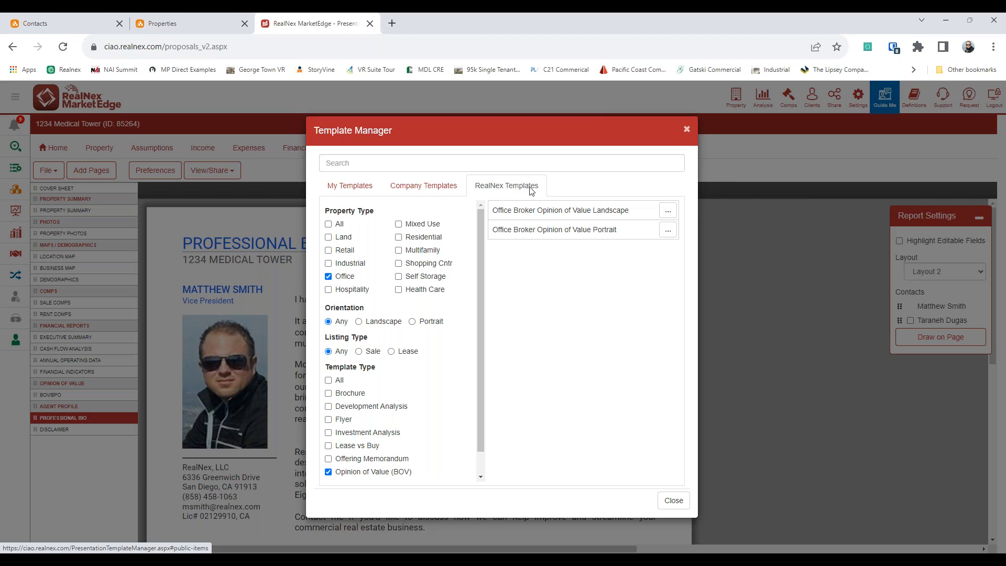
# Step: Apply the Office Offering Memorandum Portrait template, zoom to 80%, and bring up View/Share options
pyautogui.click(328, 459)
pyautogui.click(329, 471)
pyautogui.click(600, 232)
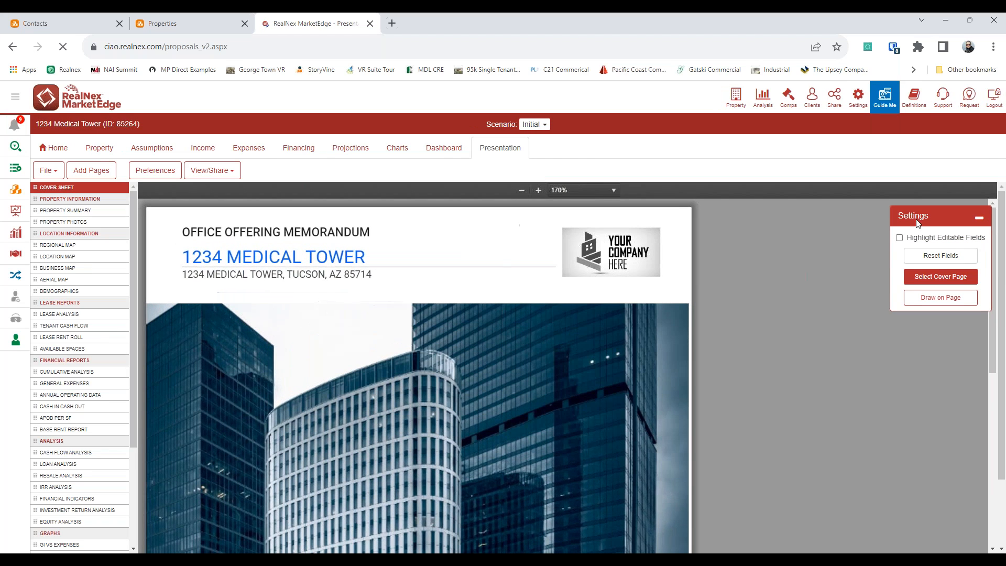
pyautogui.click(526, 190)
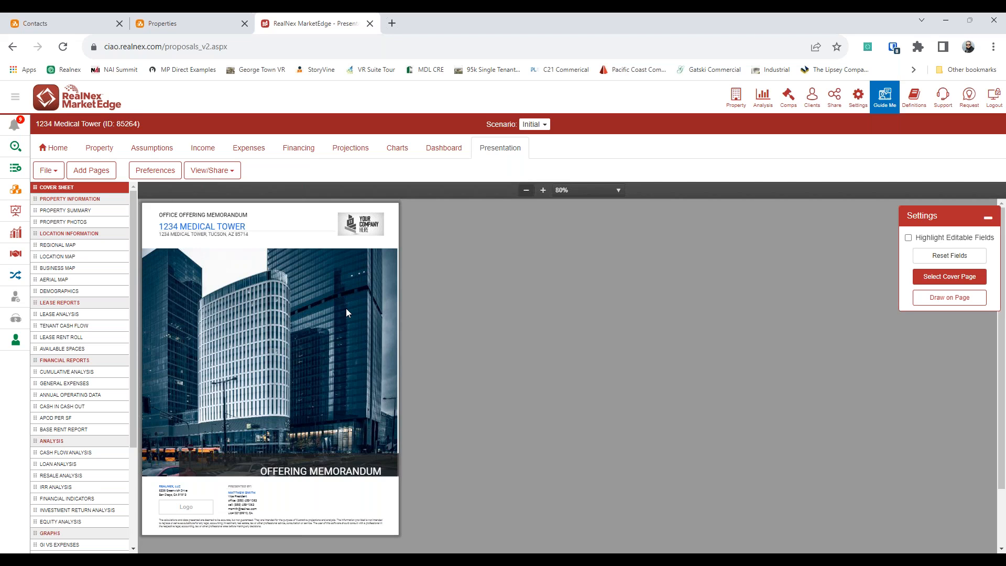
pyautogui.click(226, 173)
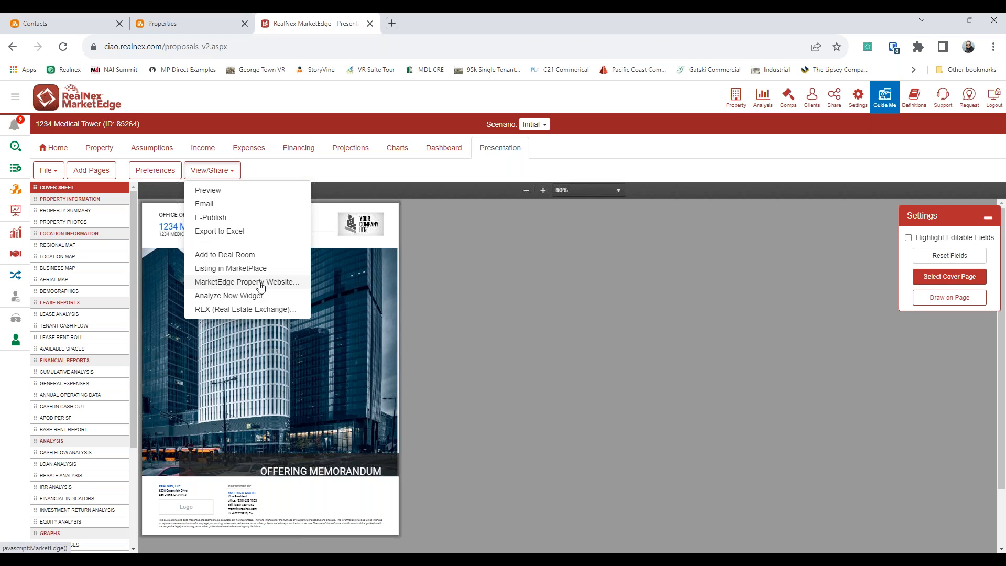
# Step: Create a MarketEdge Property Website with Map Street View on, Inventoried off, no alternate contact or video
pyautogui.click(226, 286)
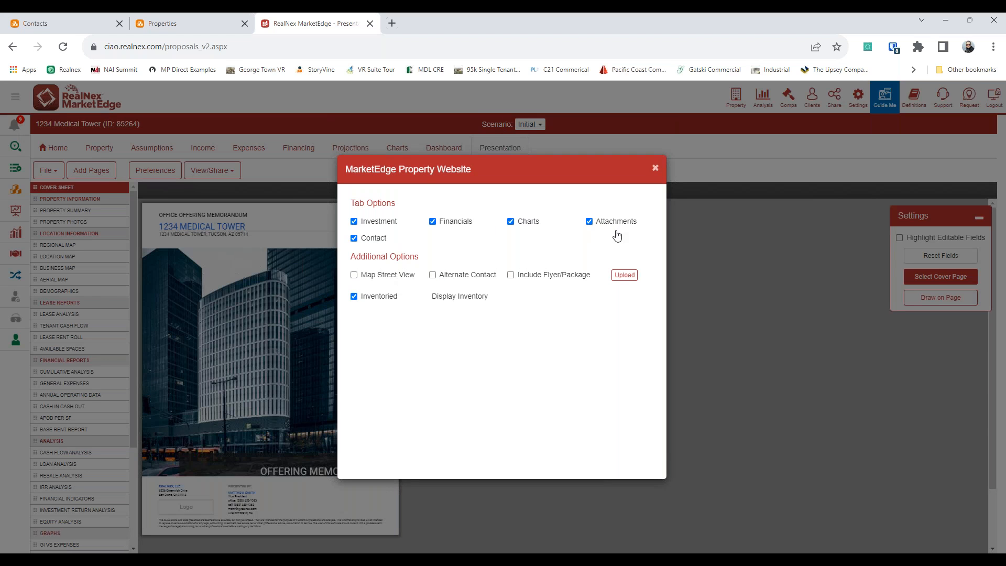
pyautogui.click(390, 278)
pyautogui.click(457, 277)
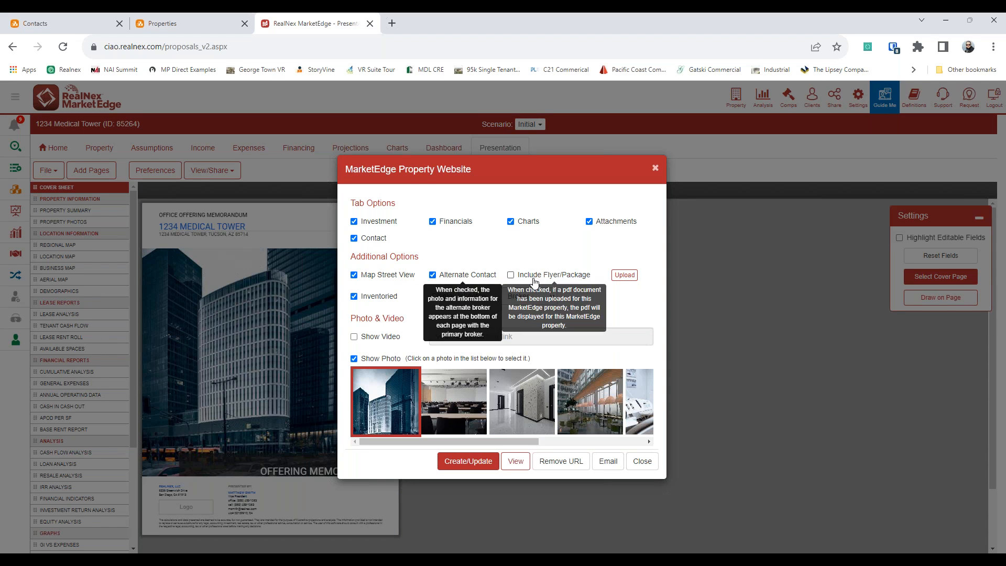
pyautogui.click(432, 275)
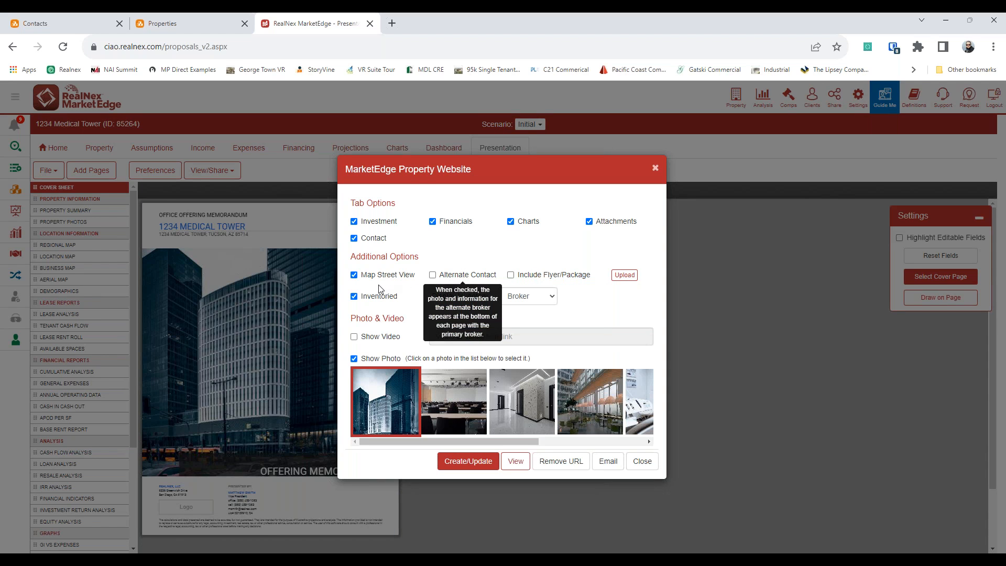
pyautogui.click(376, 296)
pyautogui.click(384, 338)
pyautogui.click(385, 339)
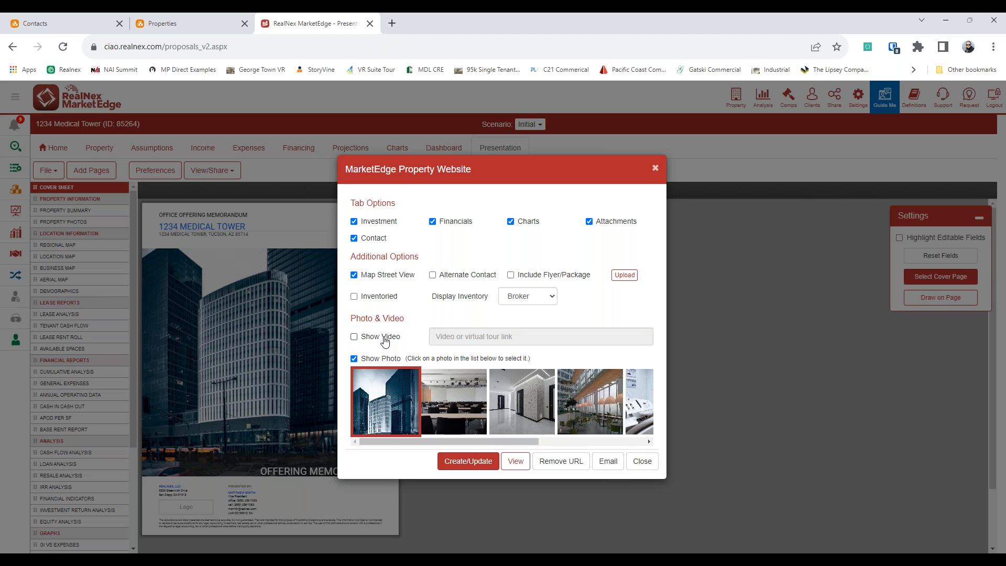
pyautogui.click(485, 466)
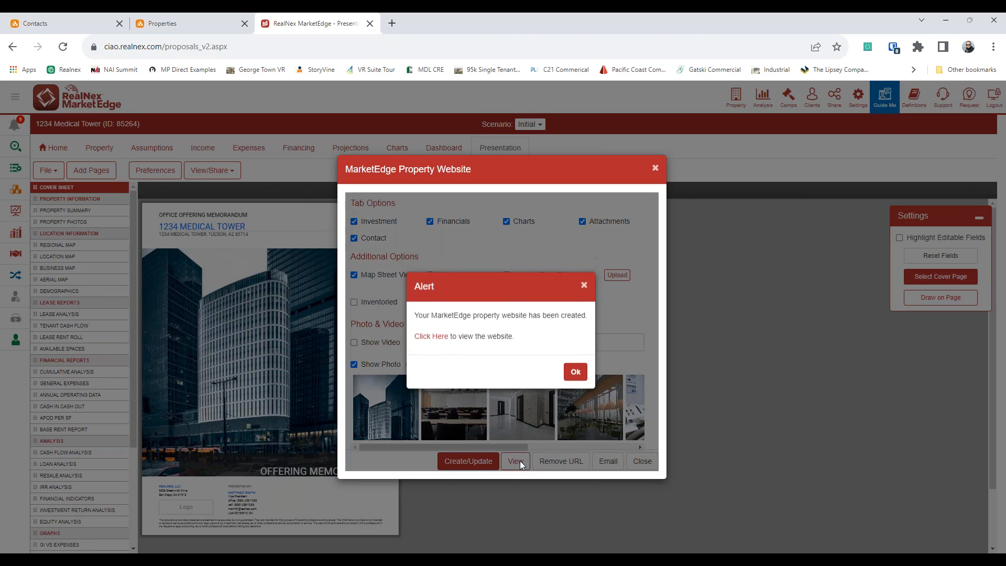
pyautogui.click(431, 337)
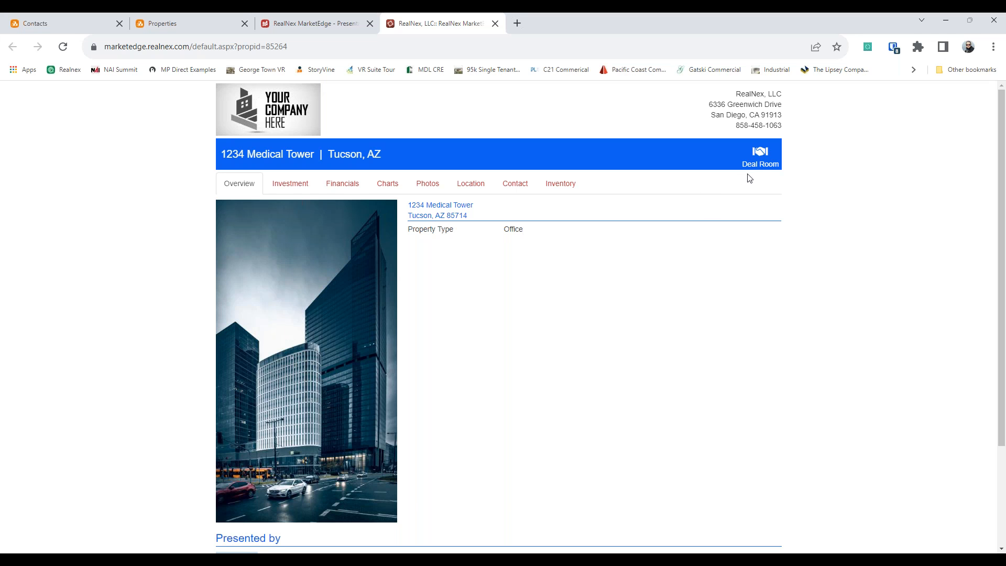
pyautogui.click(302, 190)
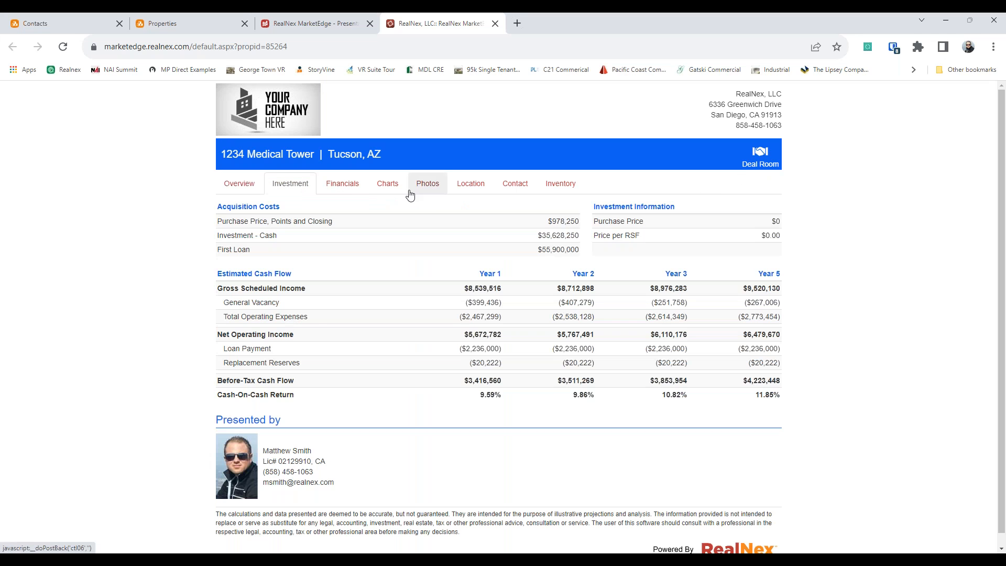
pyautogui.click(397, 195)
pyautogui.click(436, 195)
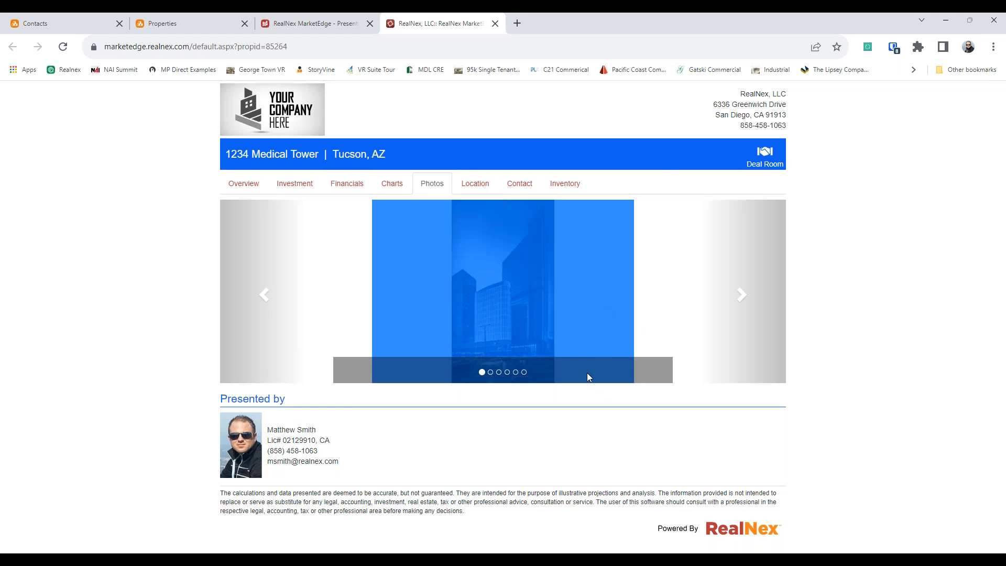
pyautogui.click(475, 187)
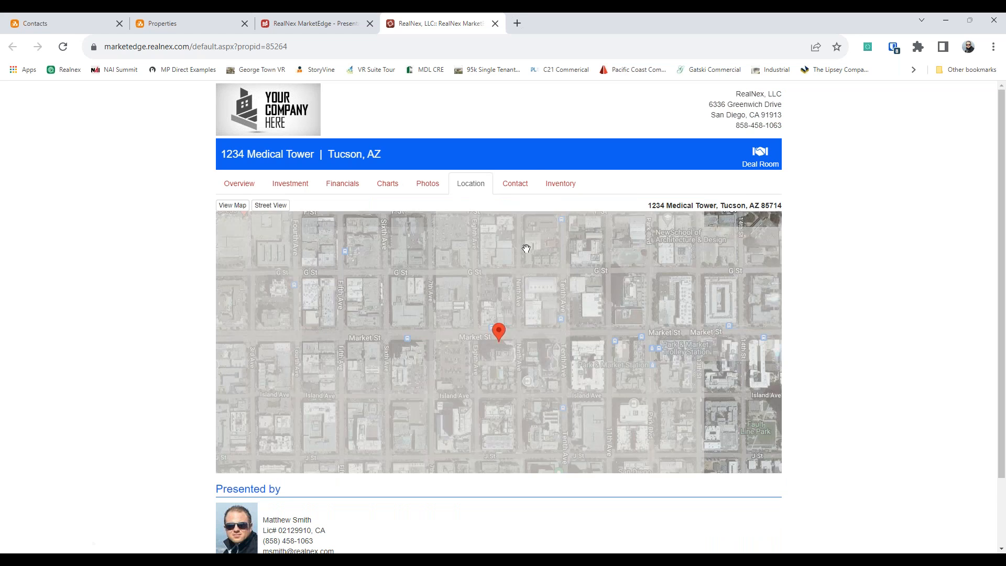
pyautogui.click(533, 192)
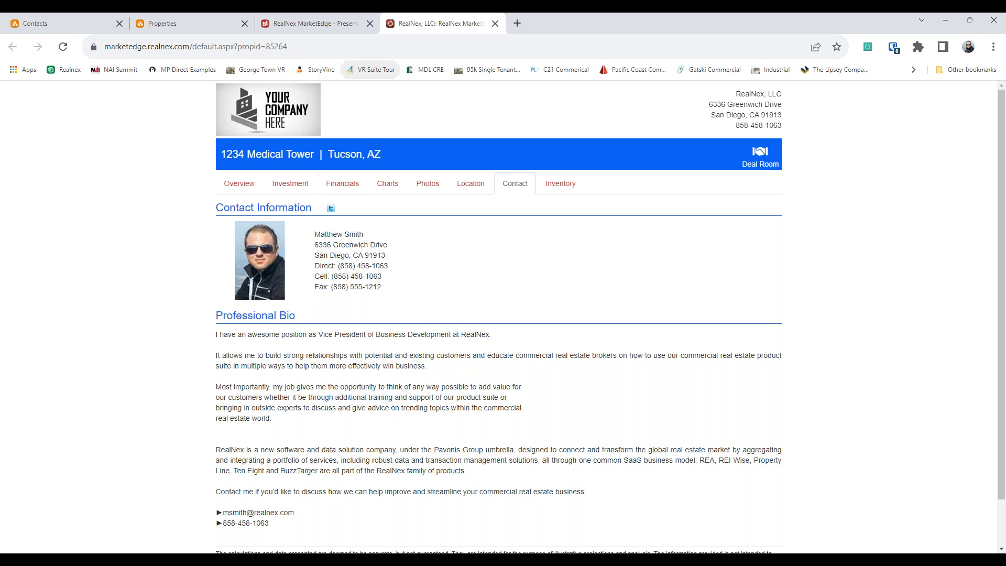
pyautogui.click(495, 24)
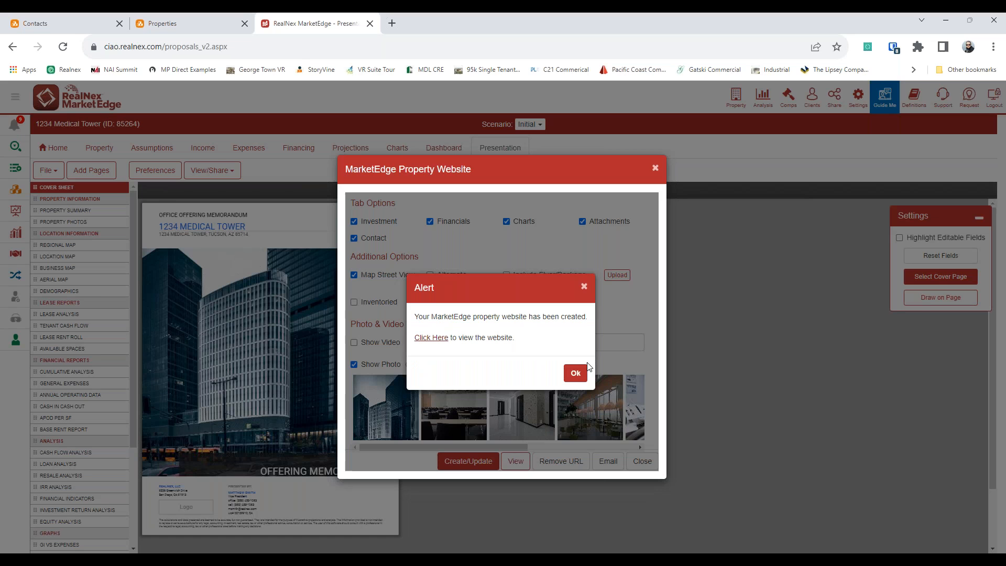
# Step: Dismiss the website-created alert and website settings, then check and close the notifications list twice
pyautogui.click(584, 288)
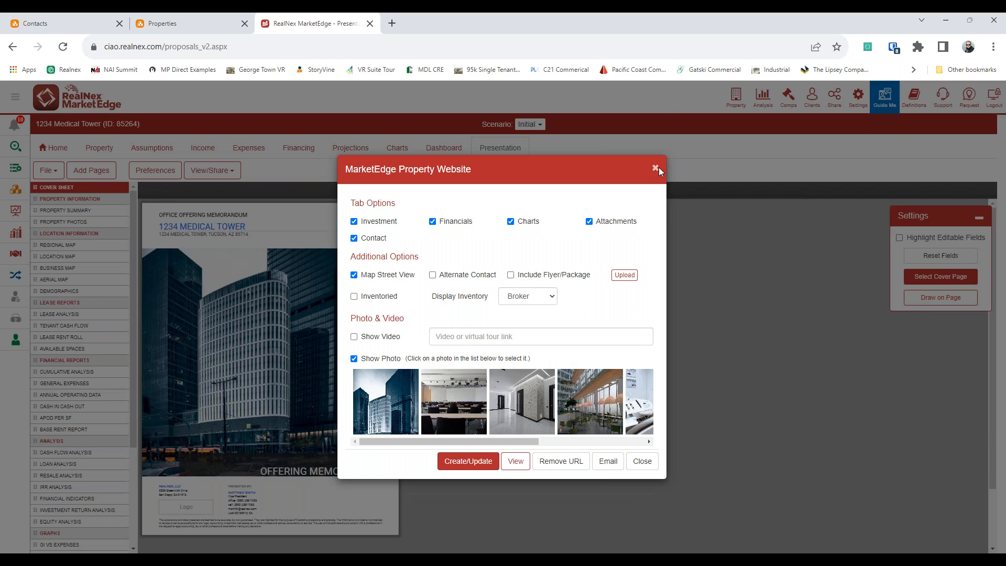
pyautogui.click(658, 168)
pyautogui.click(212, 170)
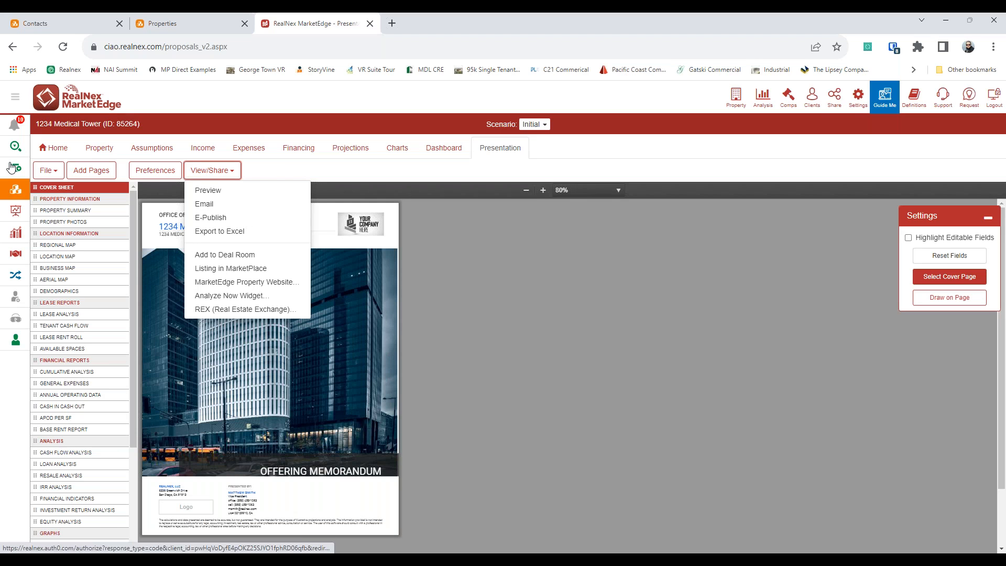
pyautogui.click(14, 125)
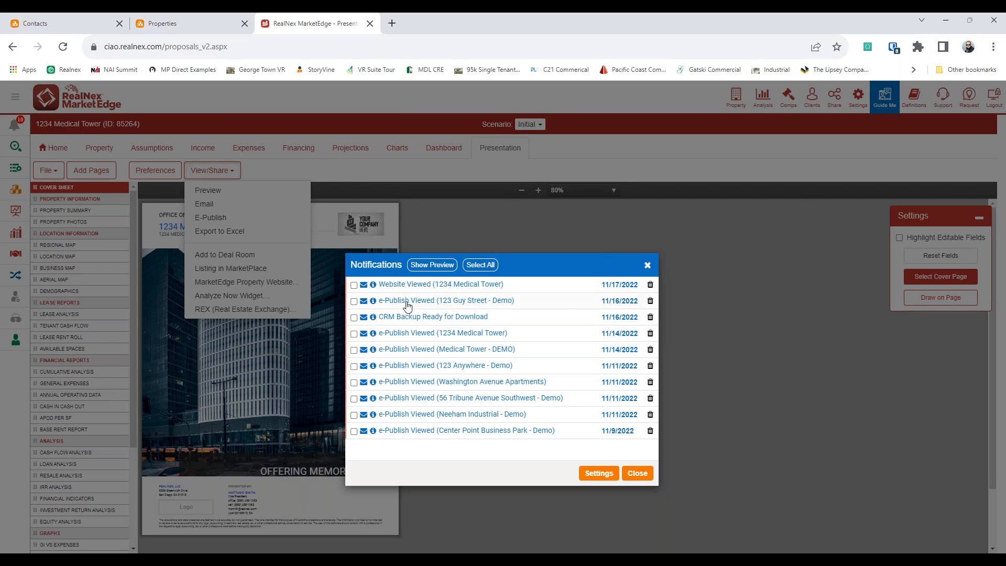
pyautogui.click(648, 269)
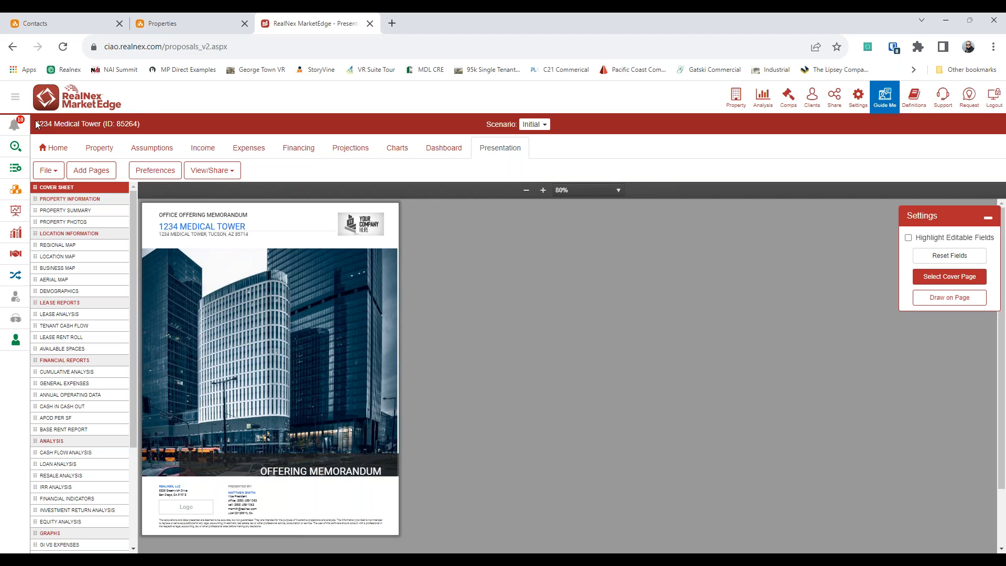
pyautogui.click(14, 125)
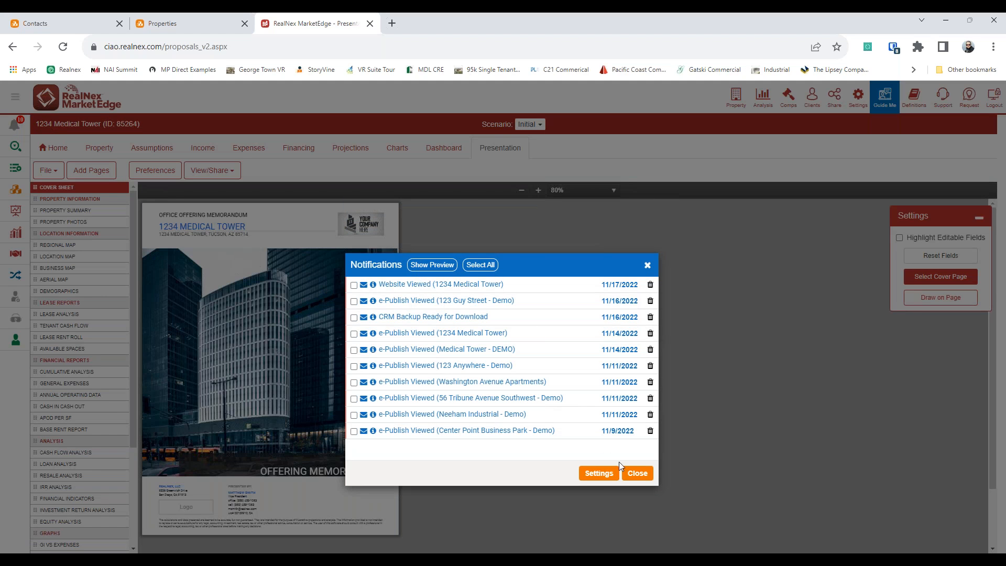
pyautogui.click(637, 473)
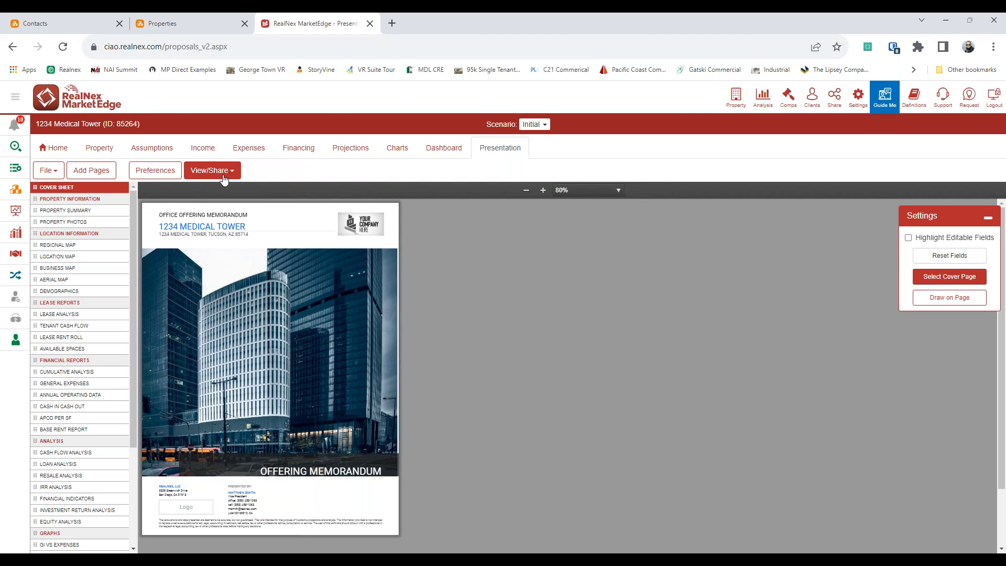
# Step: From CRM contacts, open a contact's Campaigns and the Initial Out Reach (Introduction) email details, delivered 11/02/2022
pyautogui.click(68, 27)
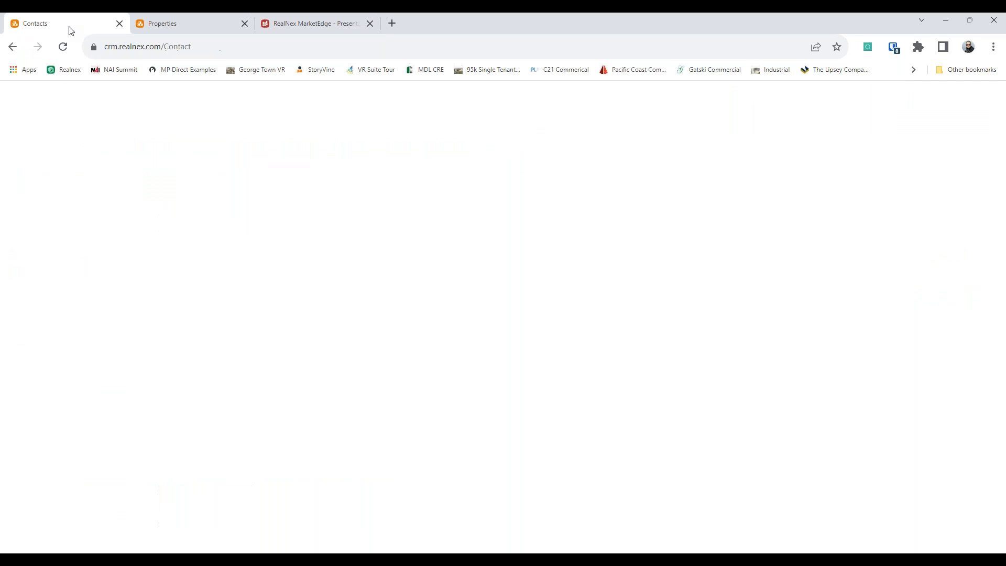
pyautogui.click(335, 257)
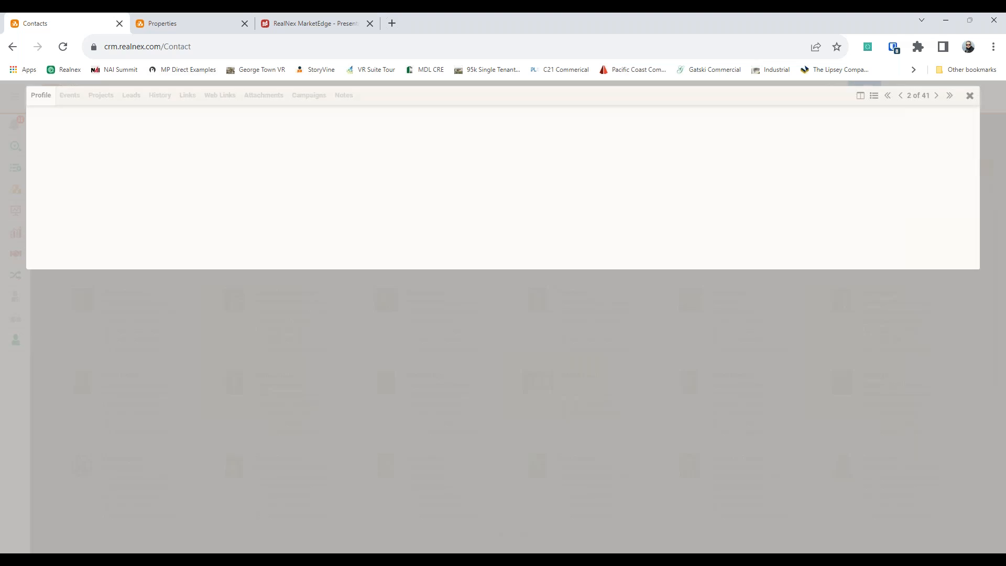
pyautogui.click(303, 100)
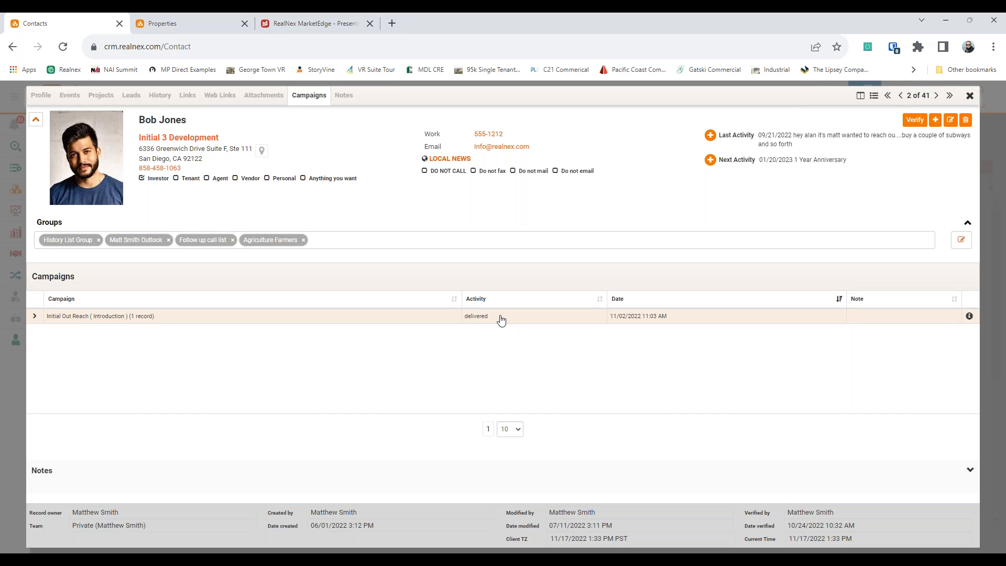
pyautogui.click(969, 317)
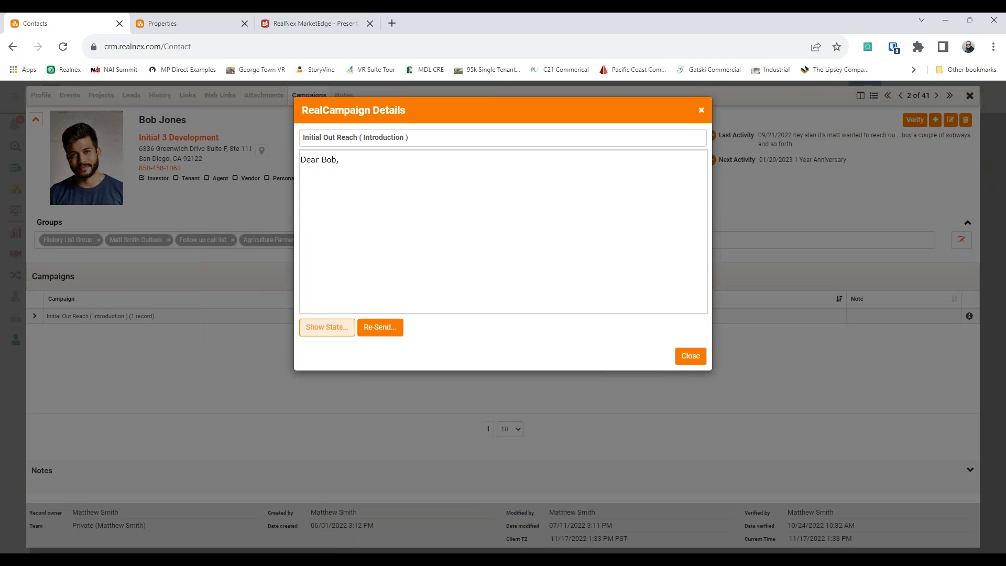
pyautogui.click(326, 332)
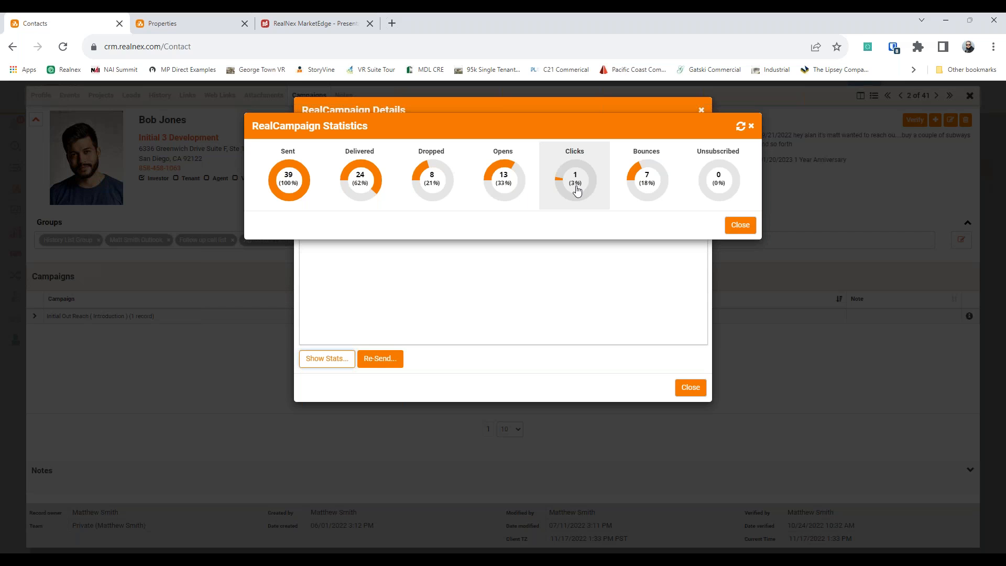
pyautogui.moveTo(651, 186); pyautogui.dragTo(684, 187)
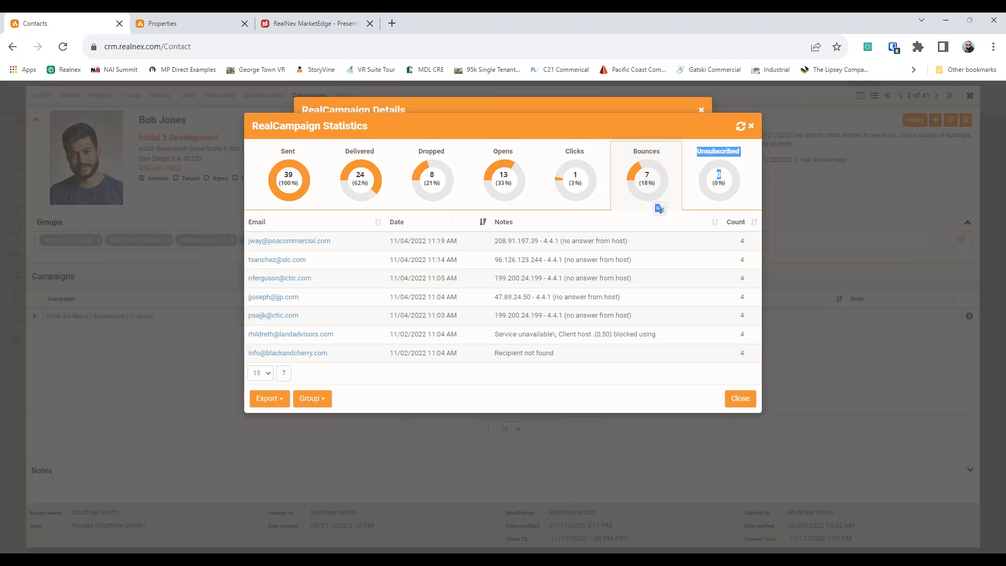
pyautogui.click(309, 400)
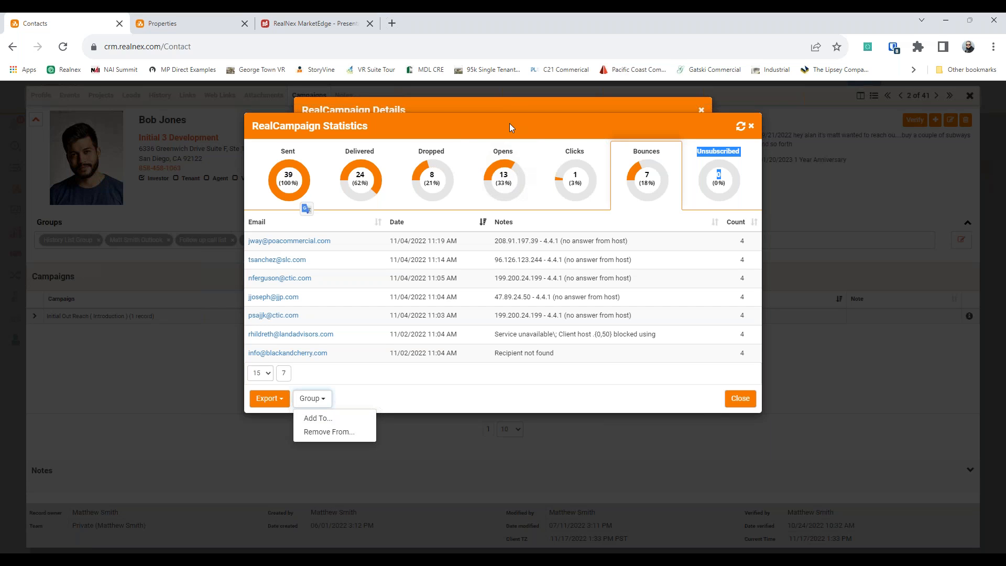
pyautogui.click(574, 187)
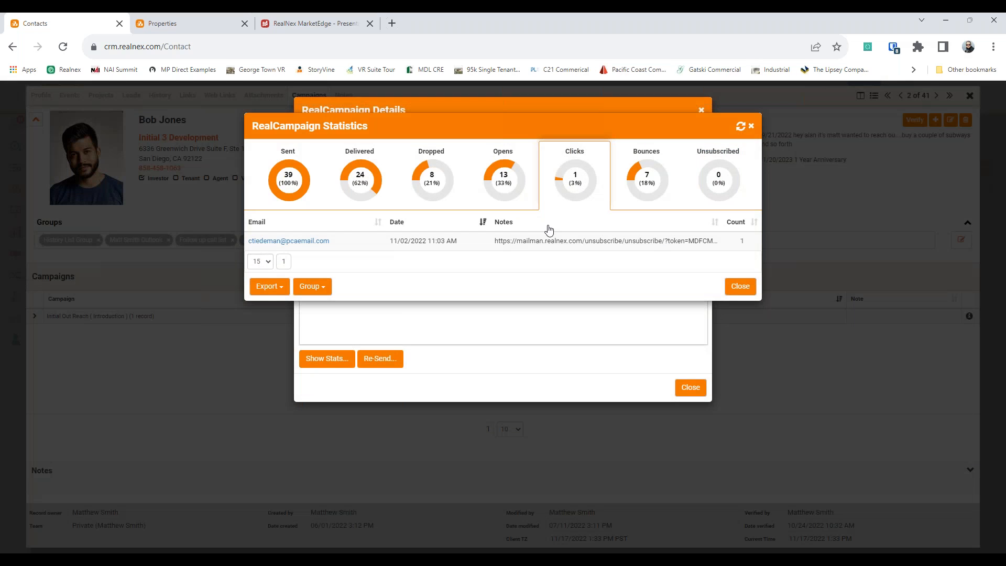
pyautogui.click(518, 202)
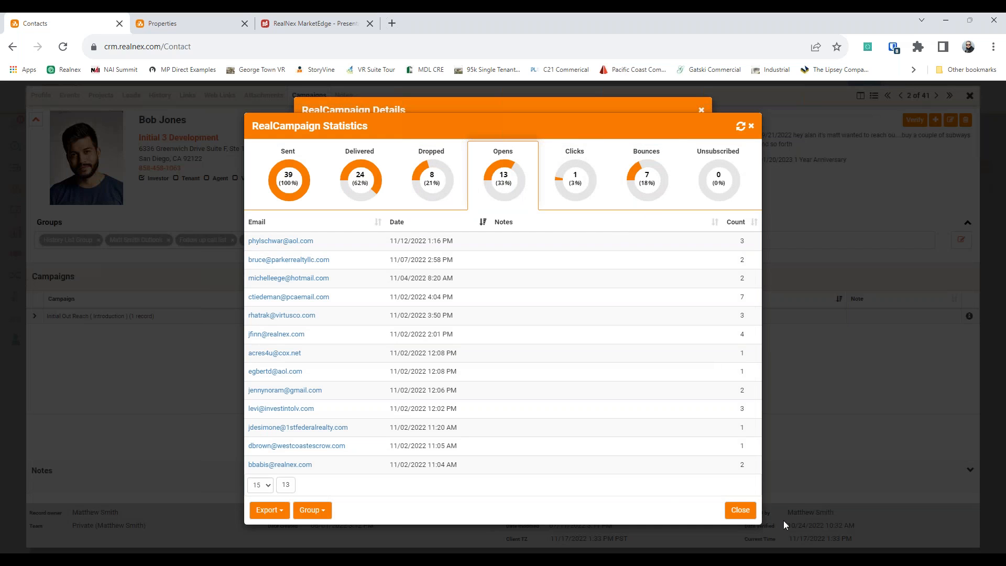
pyautogui.click(740, 509)
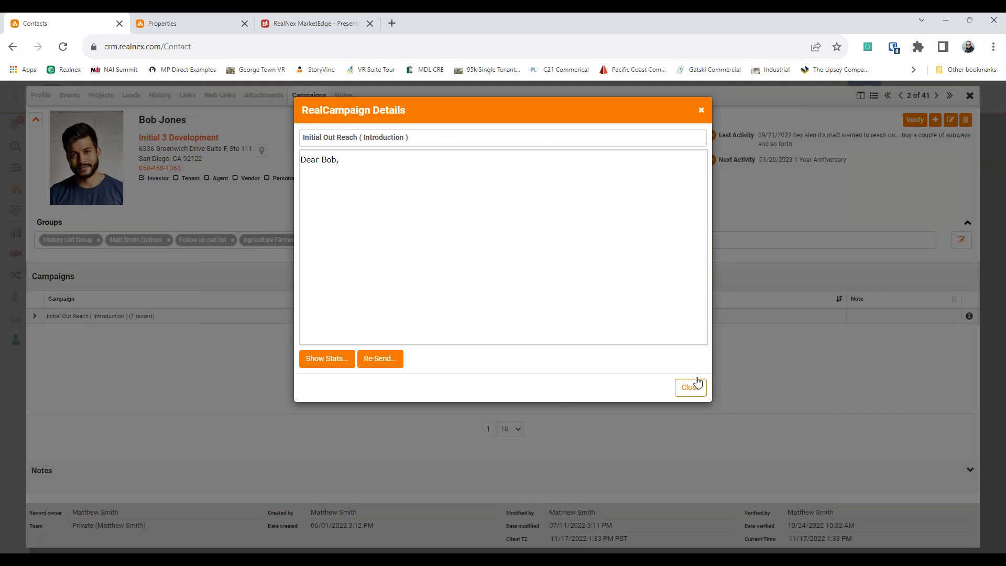
# Step: Close the campaign details and contact record, then reopen 1234 Medical Tower's MarketEdge Property Website settings
pyautogui.click(697, 385)
pyautogui.click(969, 96)
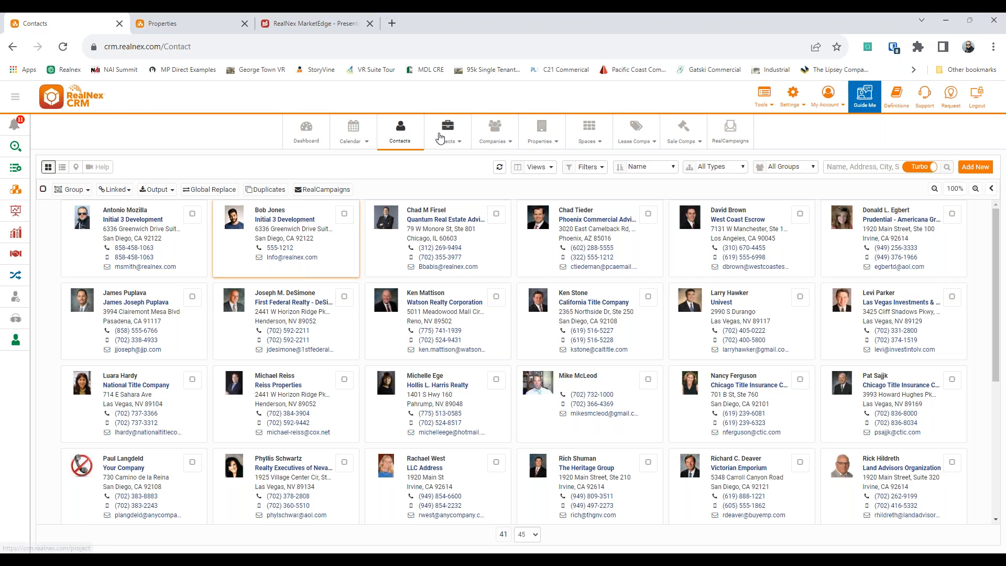
pyautogui.click(307, 23)
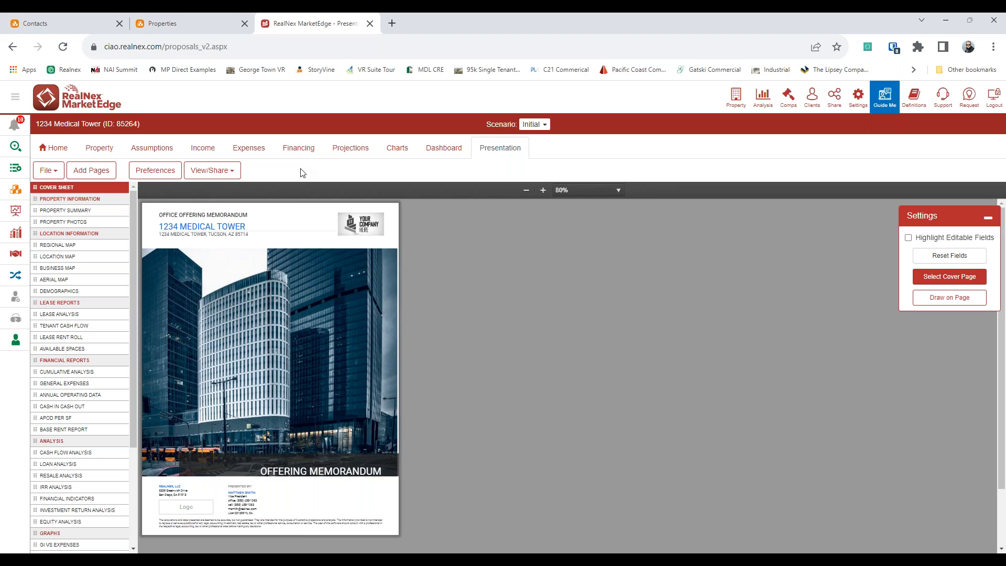
pyautogui.click(217, 174)
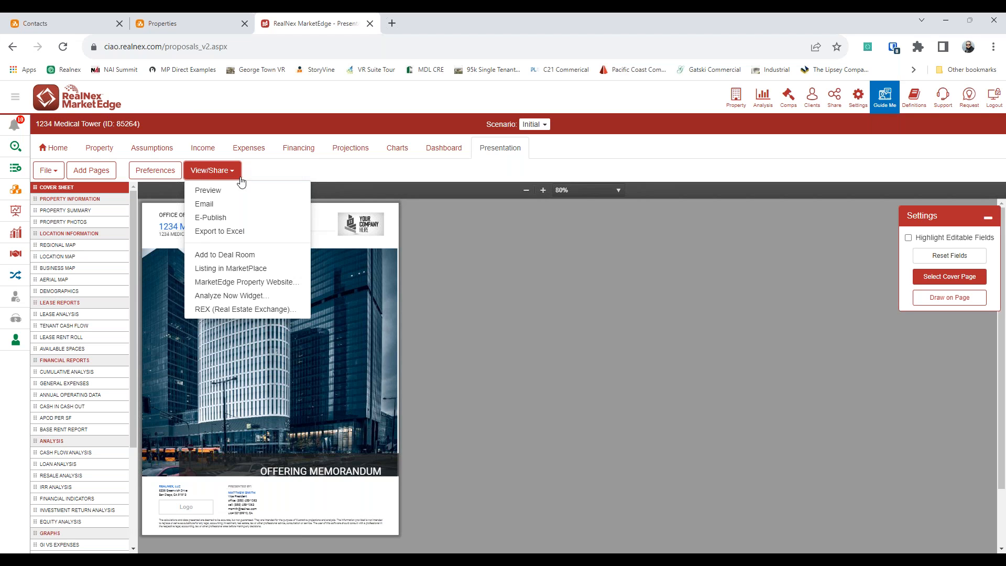
pyautogui.click(265, 286)
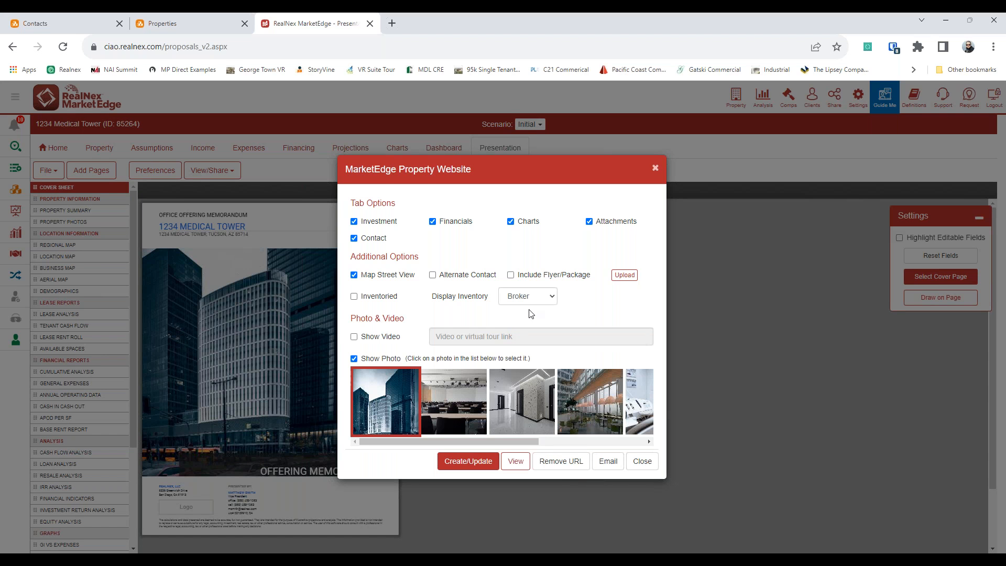
# Step: Copy the HTML of the All Properties email presentation, then switch back to the CRM Contacts tab
pyautogui.click(608, 461)
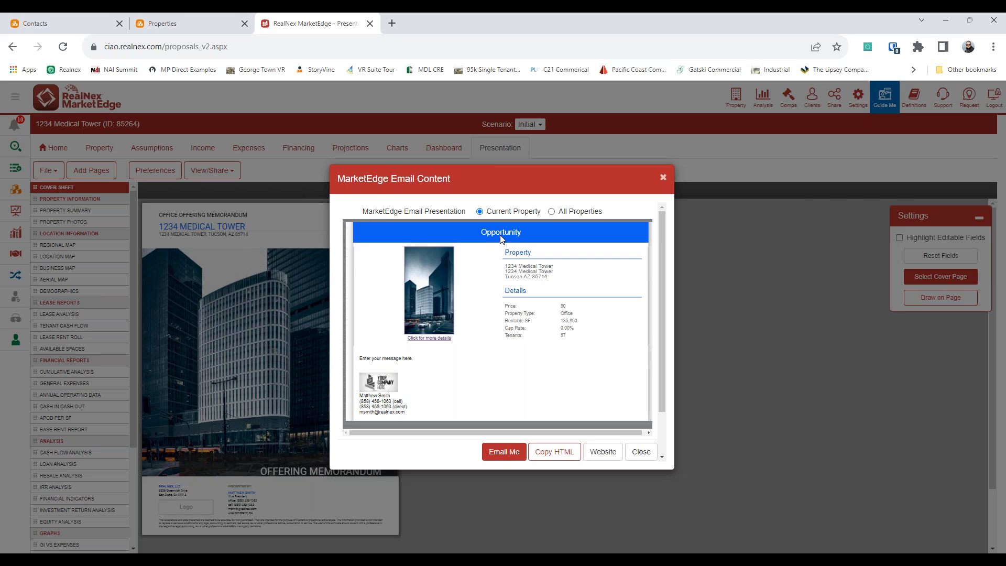
pyautogui.scroll(-3, 524, 243)
pyautogui.scroll(3, 555, 247)
pyautogui.click(557, 214)
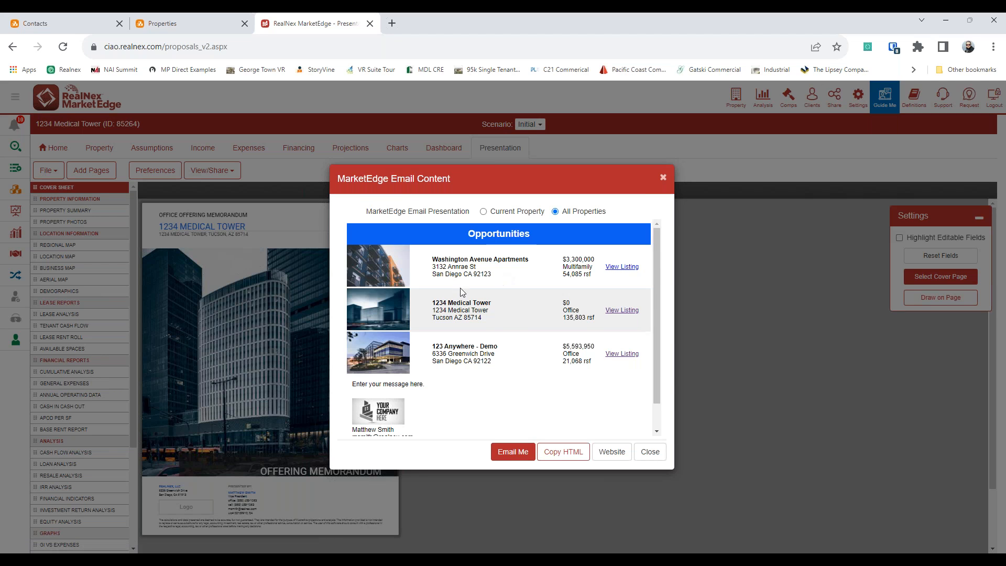
pyautogui.scroll(-1, 436, 314)
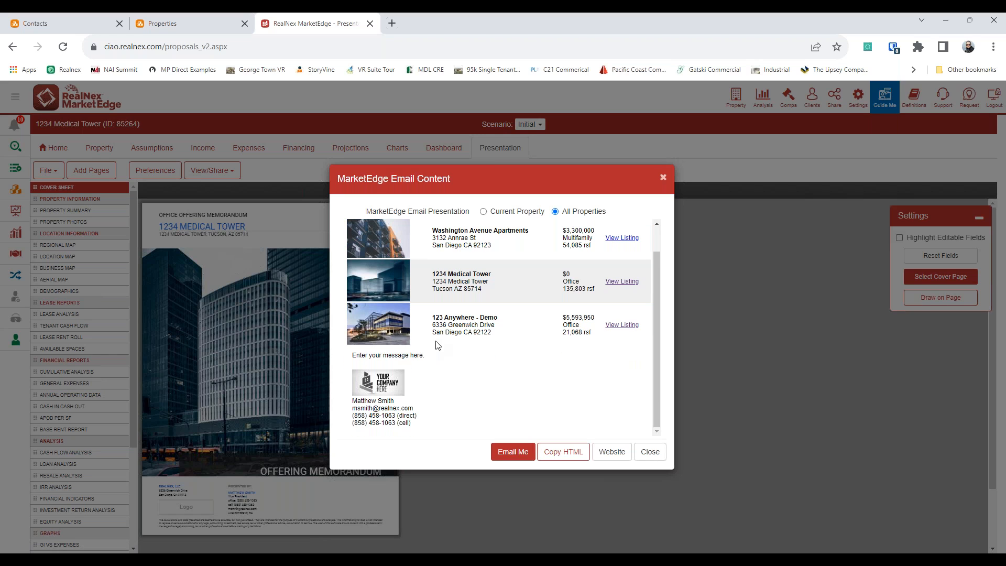
pyautogui.click(558, 456)
pyautogui.click(70, 30)
# Step: Start a RealCampaigns email for the 39 current-query contacts using the RealNex Email template
pyautogui.click(323, 189)
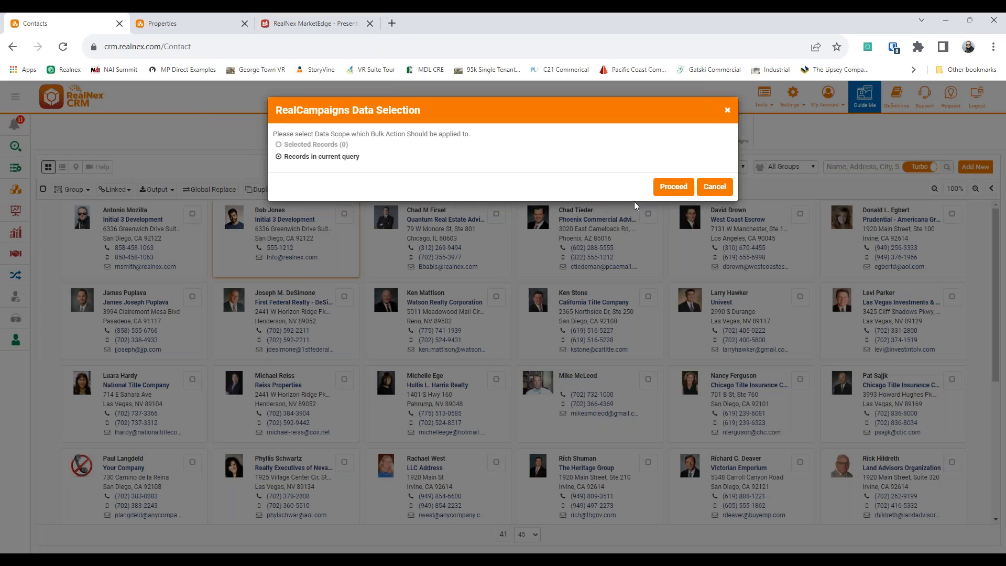
pyautogui.click(676, 187)
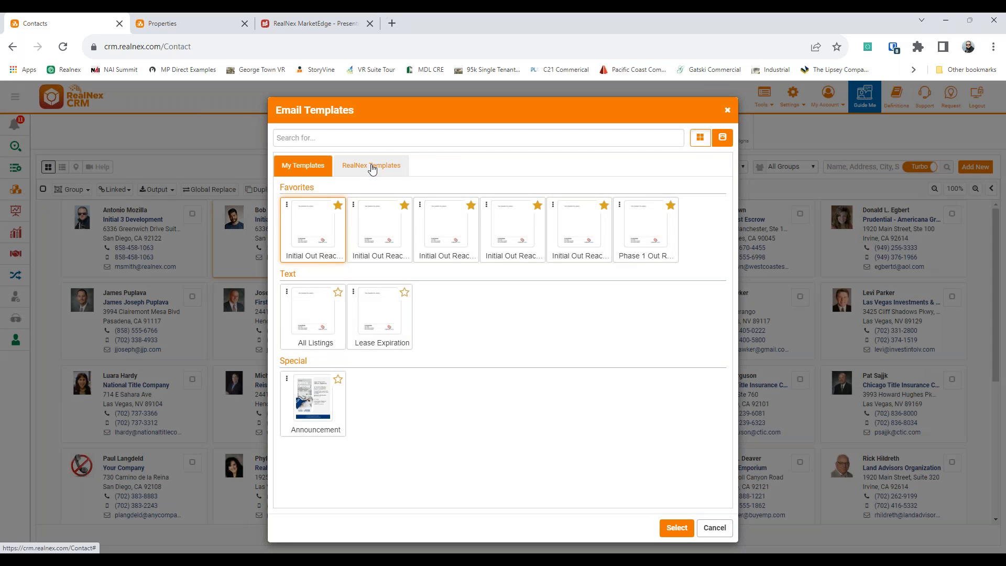
pyautogui.click(373, 169)
pyautogui.click(338, 199)
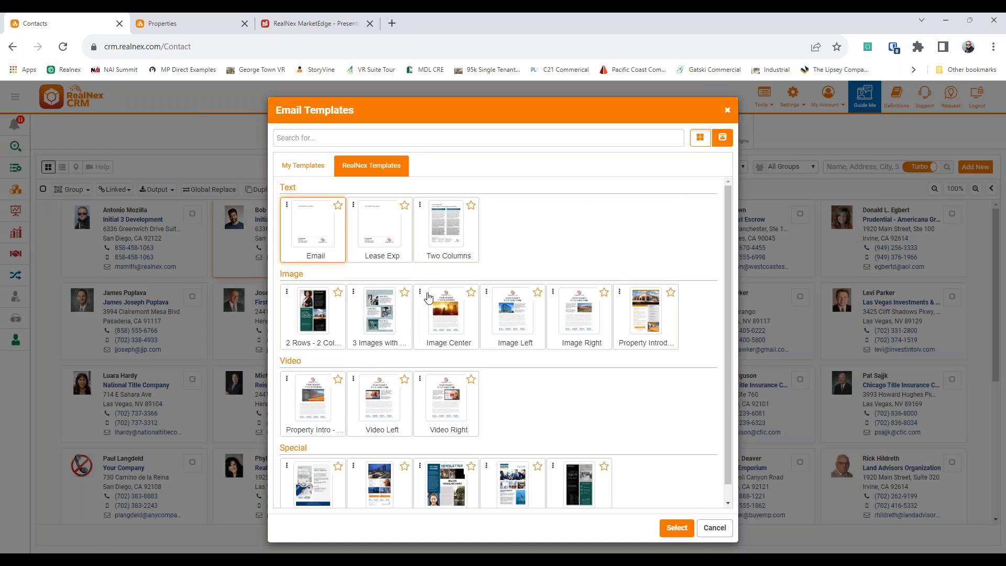
pyautogui.click(677, 528)
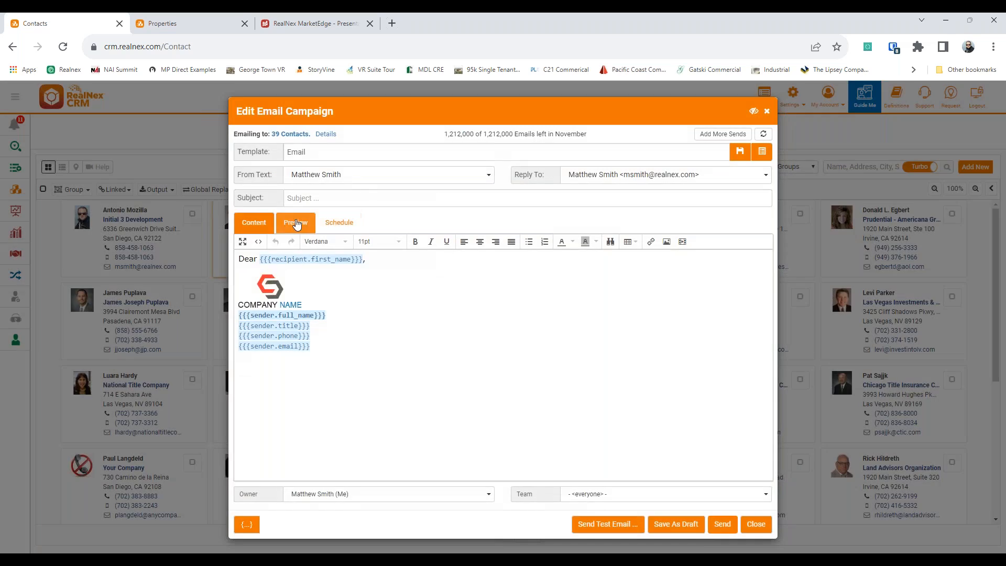
# Step: Replace the email body's source code with the copied three-property Opportunities HTML
pyautogui.click(259, 242)
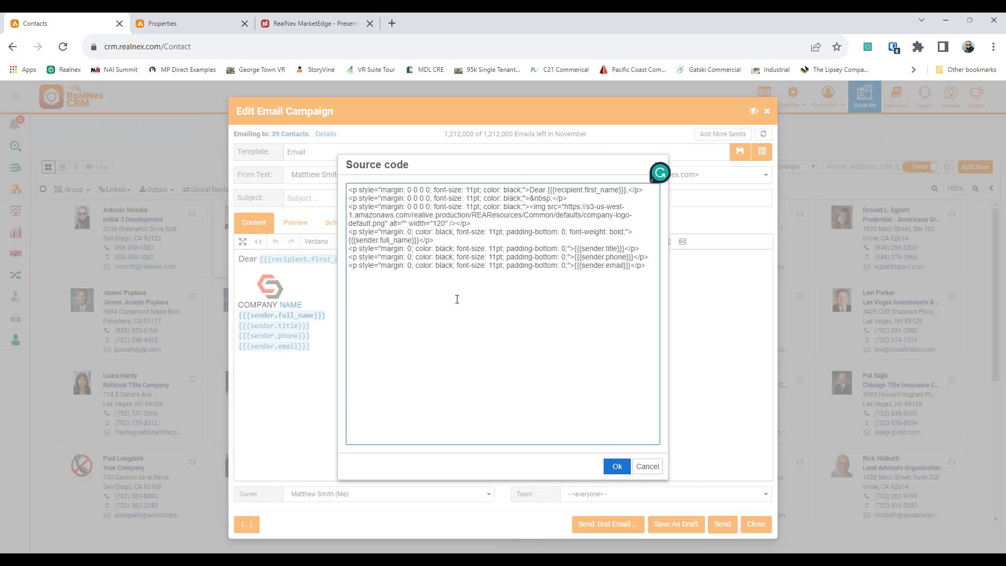
pyautogui.hotkey('ctrl', 'a')
pyautogui.hotkey('ctrl', 'v')
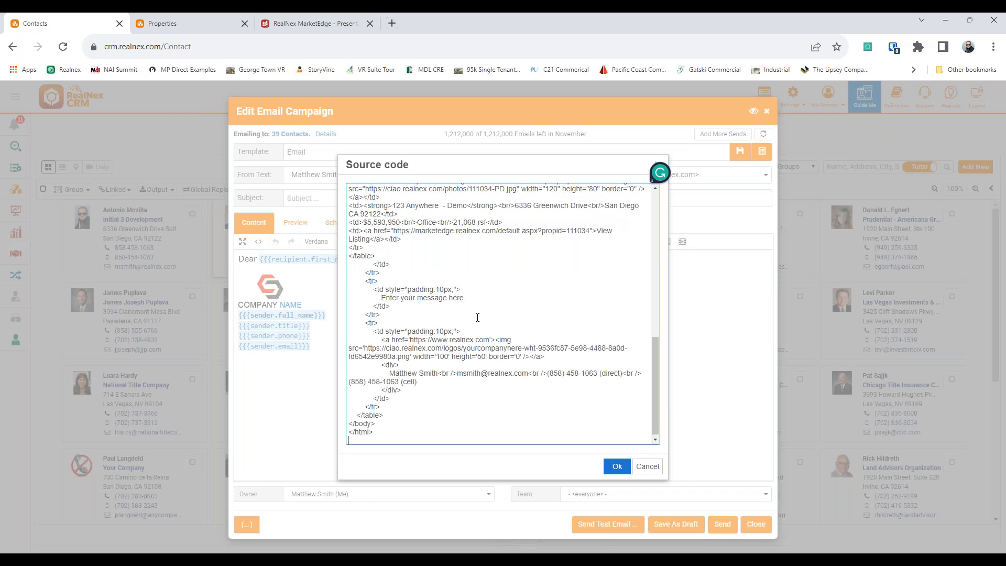
pyautogui.click(616, 466)
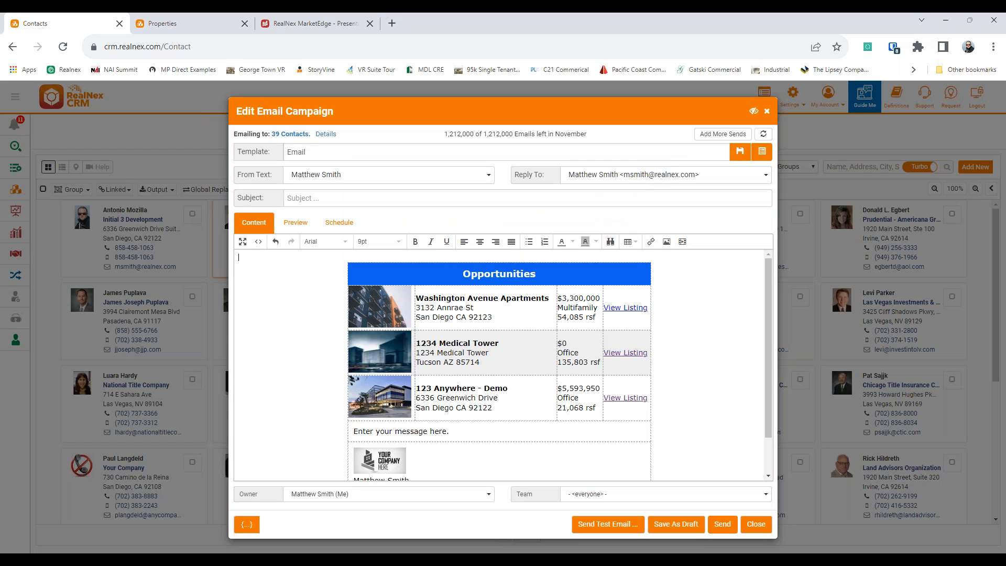
pyautogui.scroll(-1, 471, 362)
pyautogui.scroll(1, 471, 361)
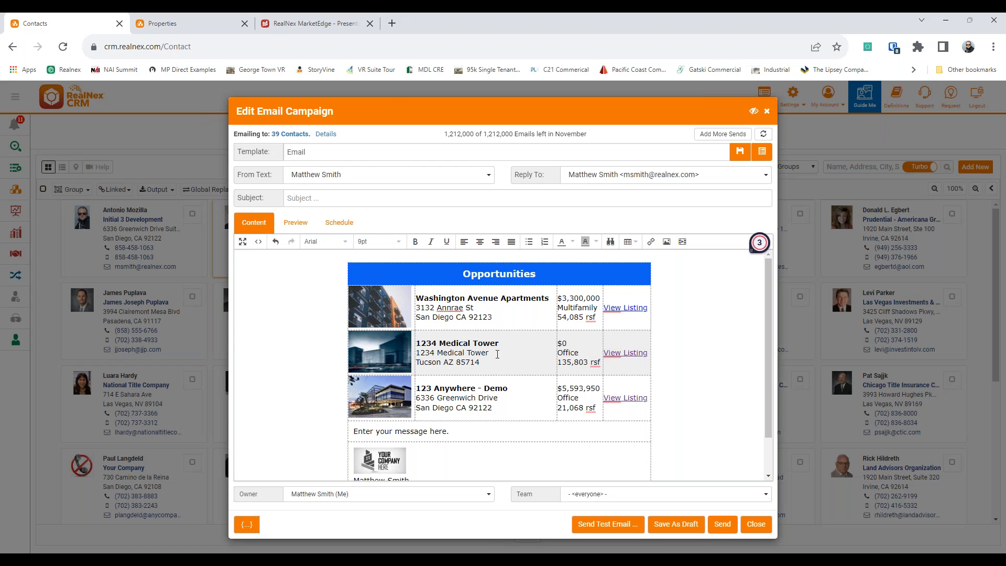
# Step: Review the email preview and the specific-time scheduling option, then close the campaign editor
pyautogui.click(295, 222)
pyautogui.scroll(-1, 564, 308)
pyautogui.scroll(1, 564, 311)
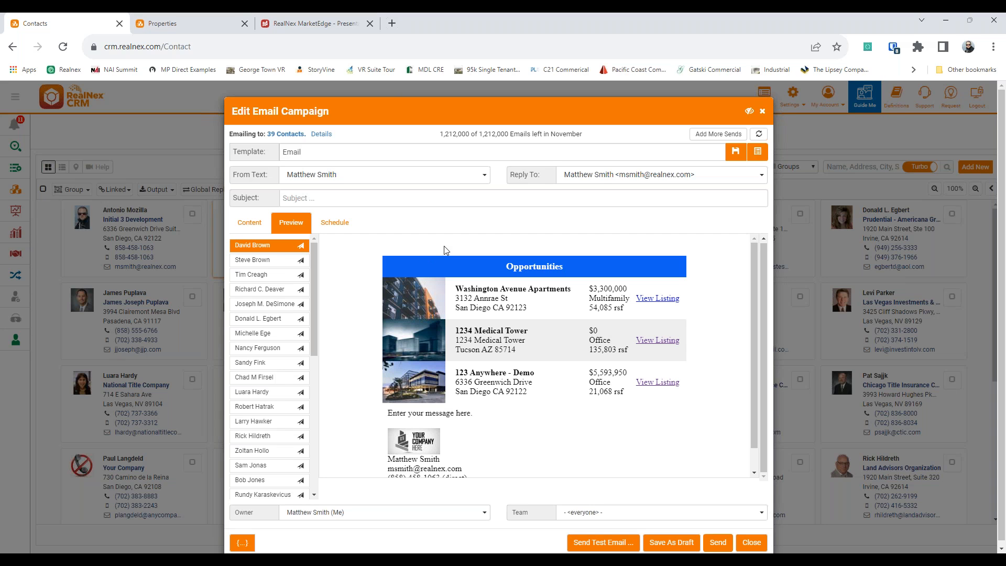
pyautogui.click(335, 223)
pyautogui.click(318, 296)
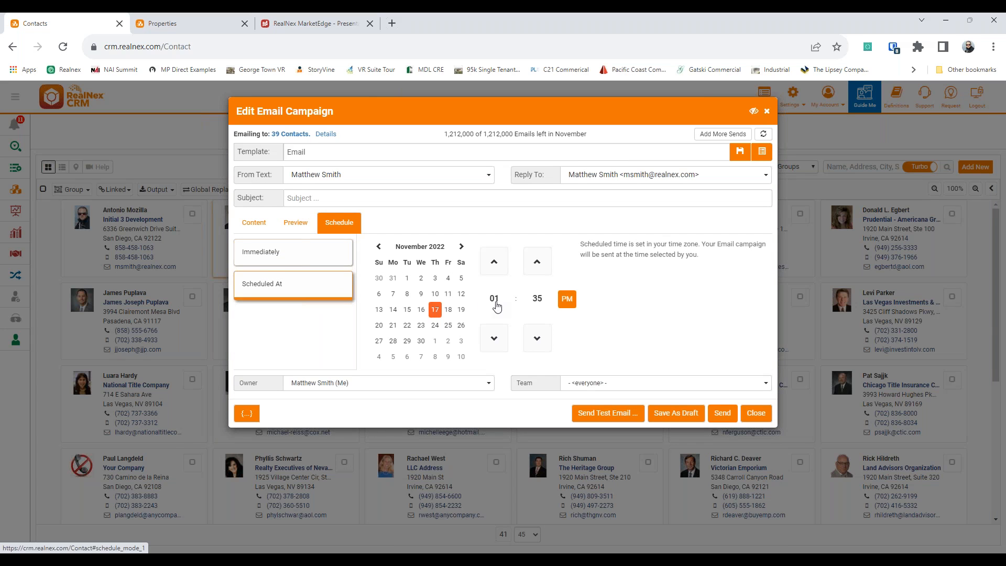
pyautogui.click(756, 414)
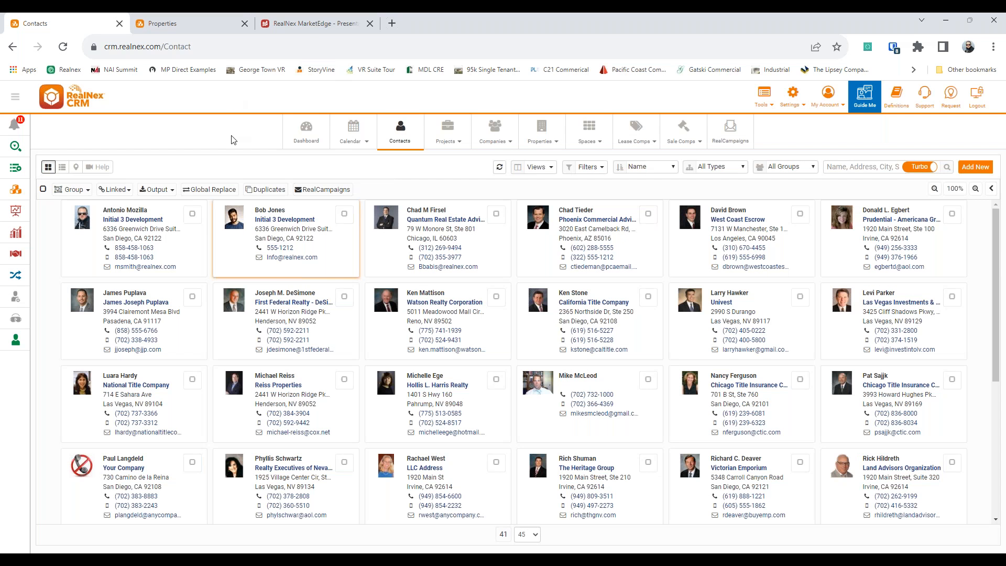
pyautogui.click(321, 191)
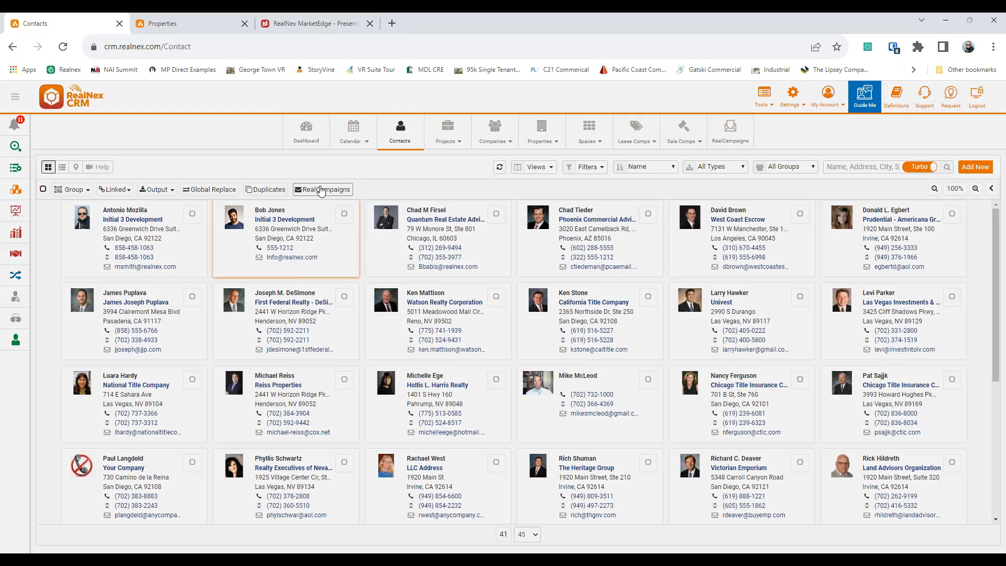
# Step: Set up a new campaign for the current query's records and paste the copied listings HTML into the body
pyautogui.click(674, 185)
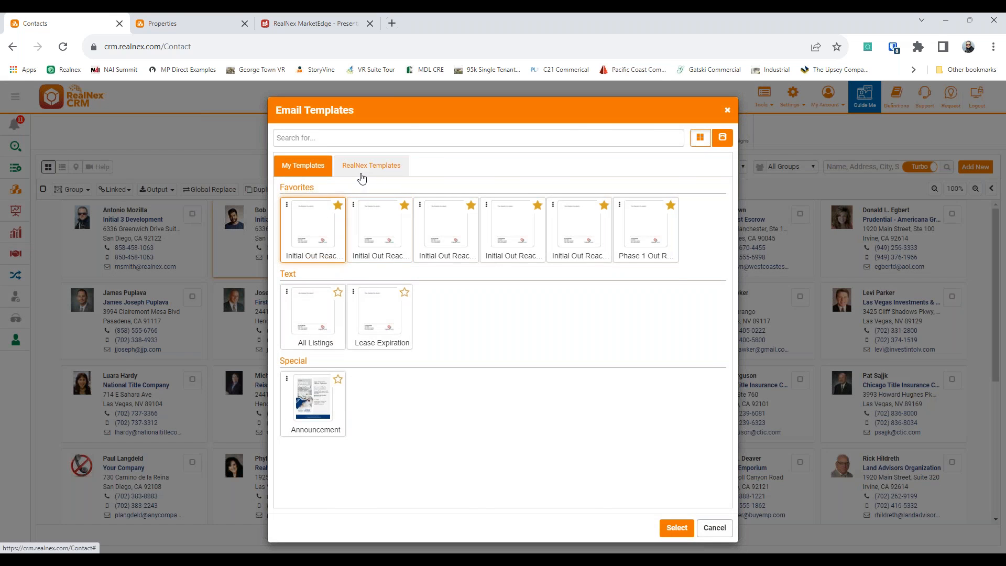
pyautogui.click(360, 173)
pyautogui.click(661, 530)
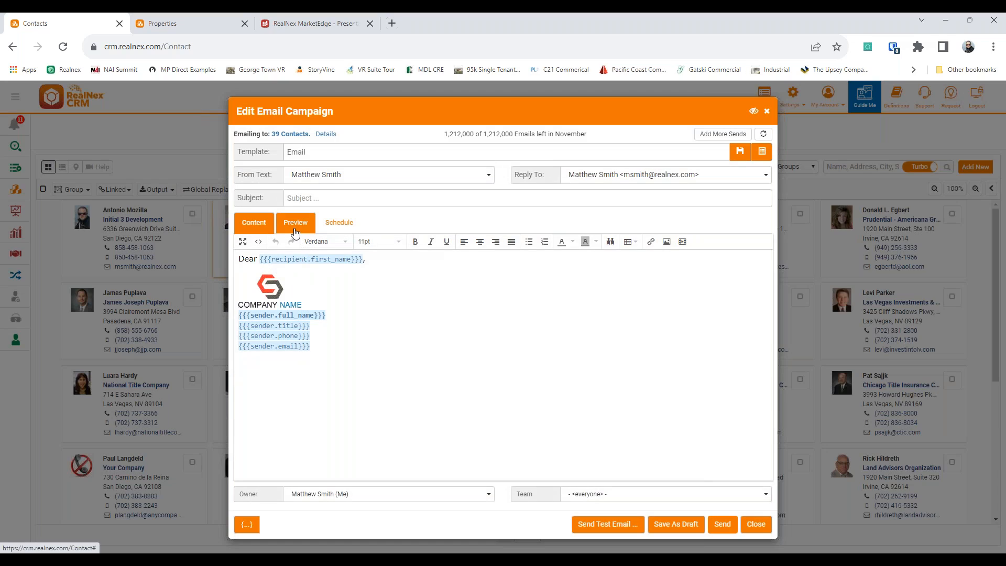
pyautogui.click(295, 231)
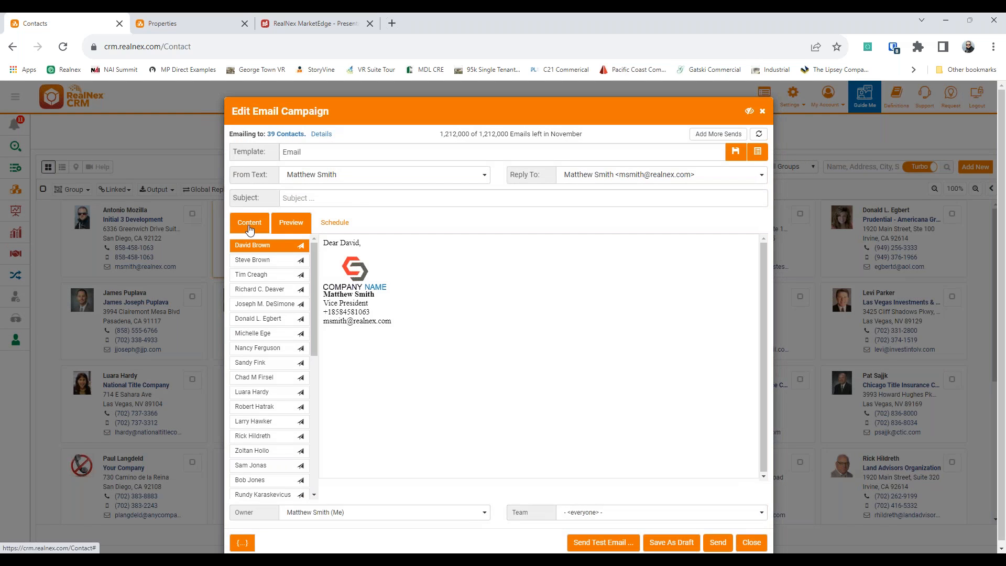
pyautogui.click(249, 225)
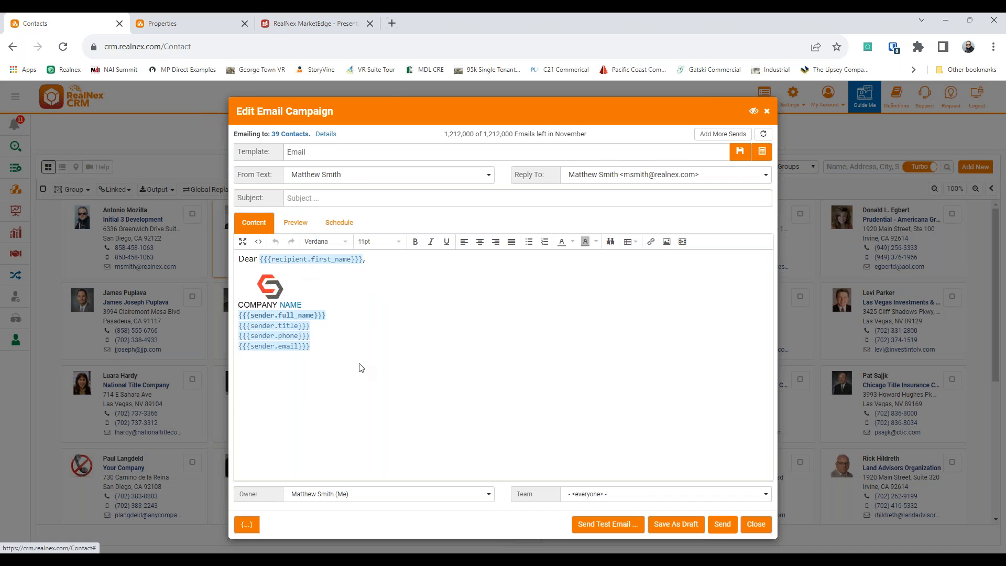
pyautogui.click(258, 242)
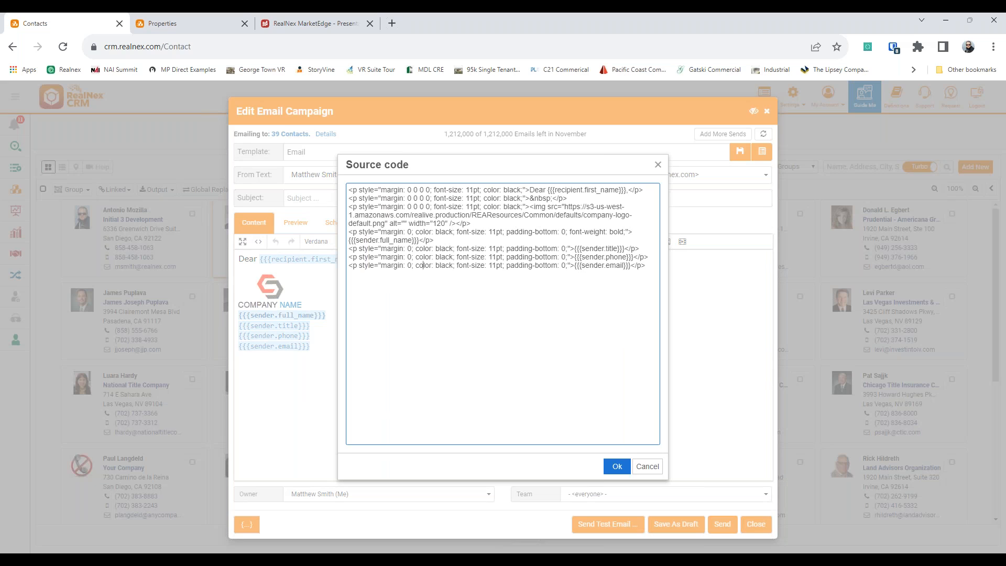
pyautogui.hotkey('ctrl', 'a')
pyautogui.hotkey('ctrl', 'v')
pyautogui.click(617, 465)
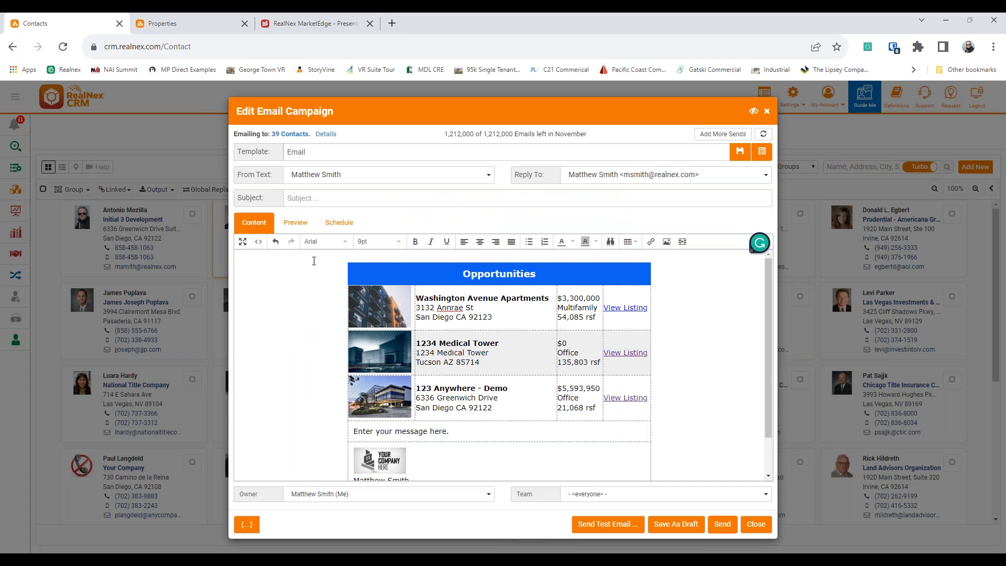
# Step: Add a 'Dear' plus First name greeting and a note suggesting 123 Anywhere, then preview
pyautogui.write('Dear')
pyautogui.click(247, 524)
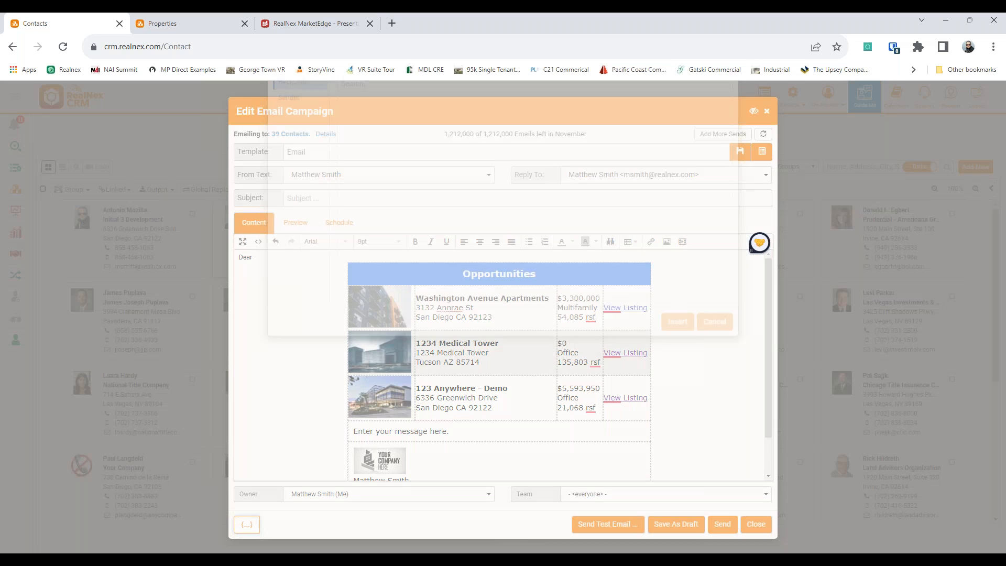
pyautogui.doubleClick(382, 171)
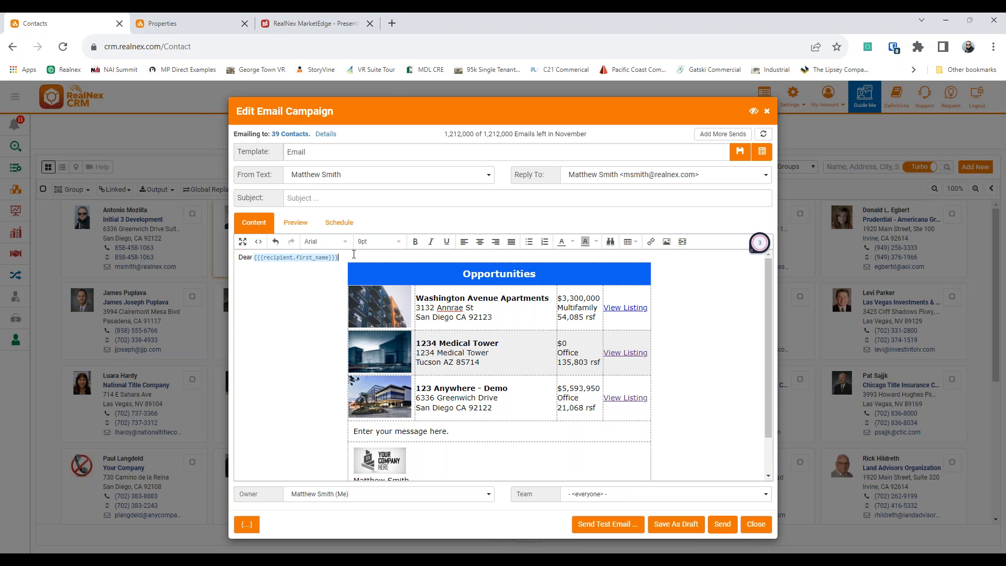
pyautogui.press('Return')
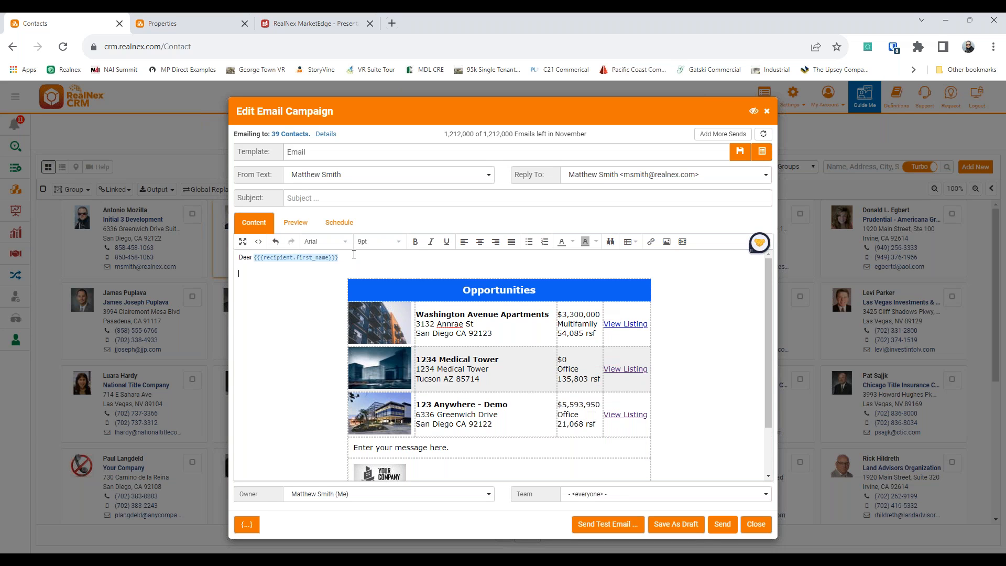
pyautogui.write('It as')
pyautogui.press('BackSpace')
pyautogui.press('BackSpace')
pyautogui.write('was great top s')
pyautogui.press('BackSpace')
pyautogui.press('BackSpace')
pyautogui.press('BackSpace')
pyautogui.write('see you today')
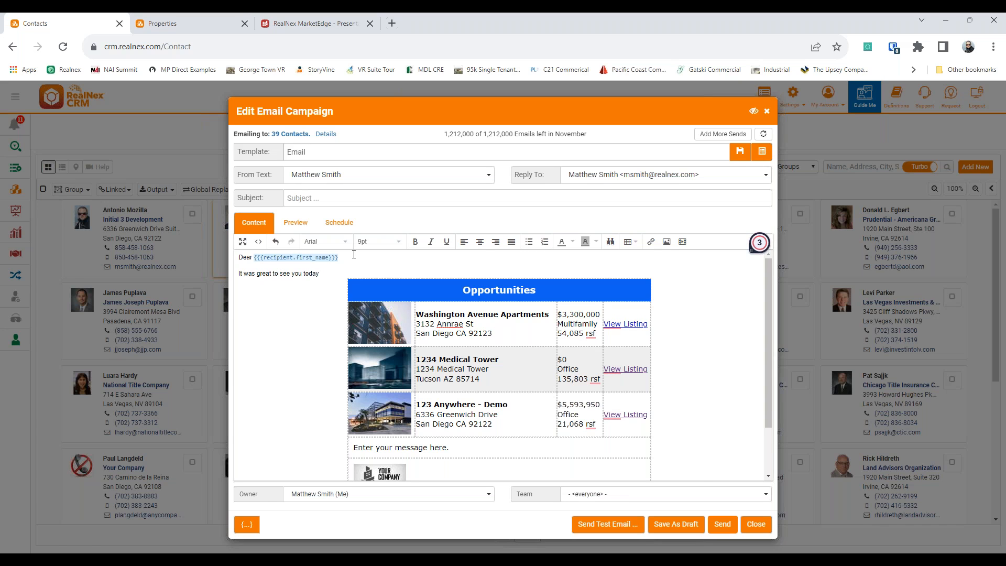
pyautogui.write(' and I think you might enjoy 123 Anywhere')
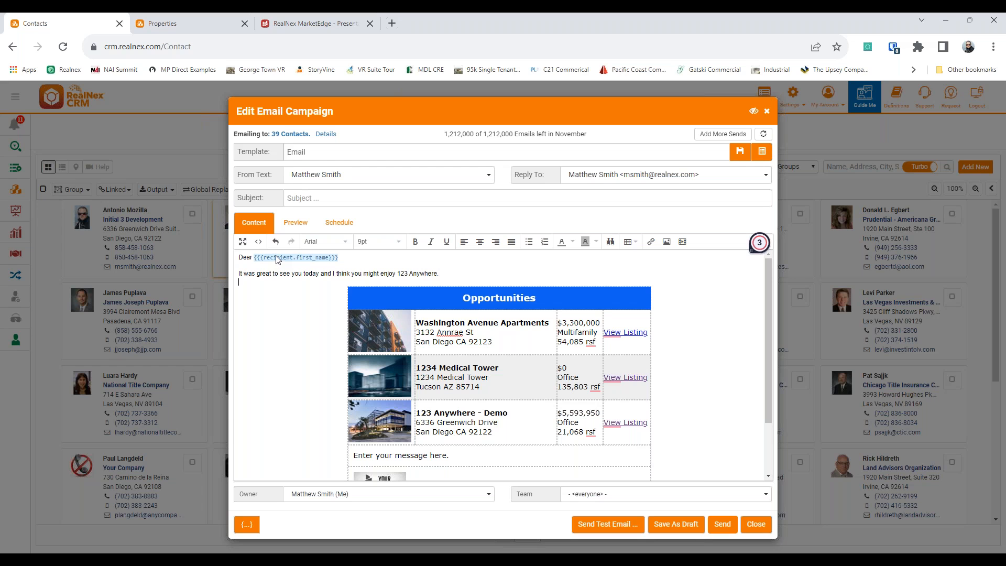
pyautogui.click(288, 223)
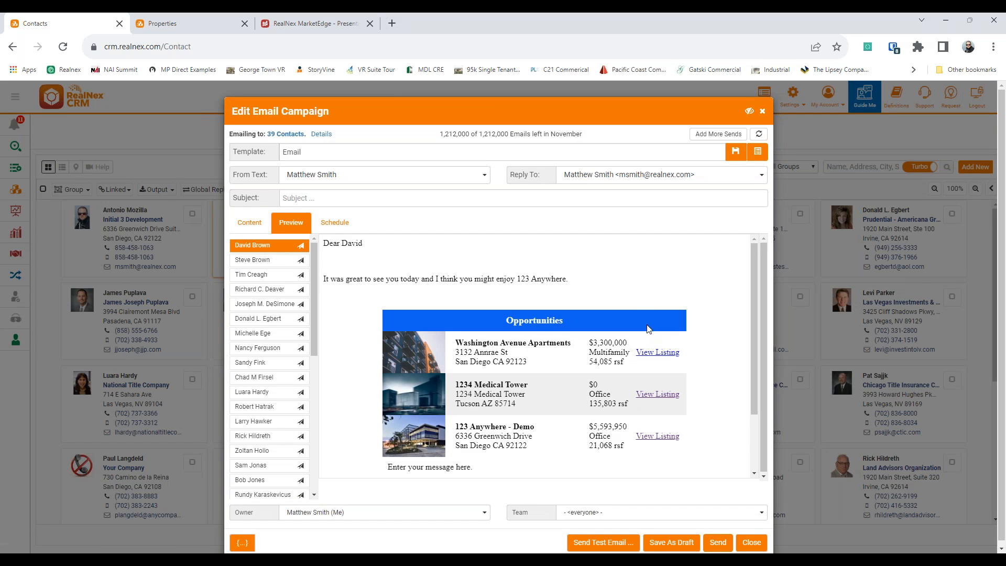
# Step: Check the email preview for different recipients, the Washington Avenue Apartments link, and the merge fields
pyautogui.click(658, 353)
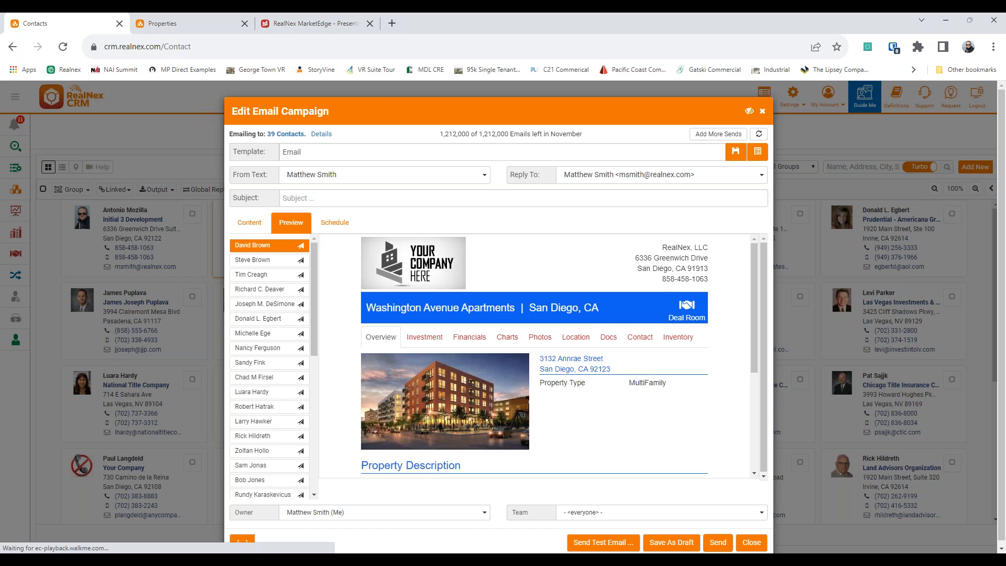
pyautogui.scroll(-2, 546, 342)
pyautogui.click(265, 255)
pyautogui.click(263, 275)
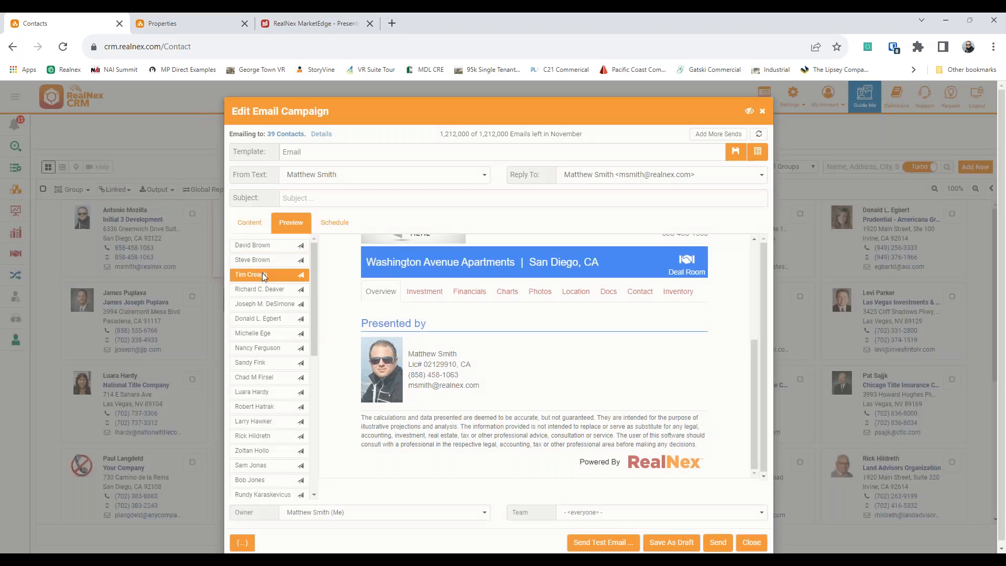
pyautogui.click(249, 222)
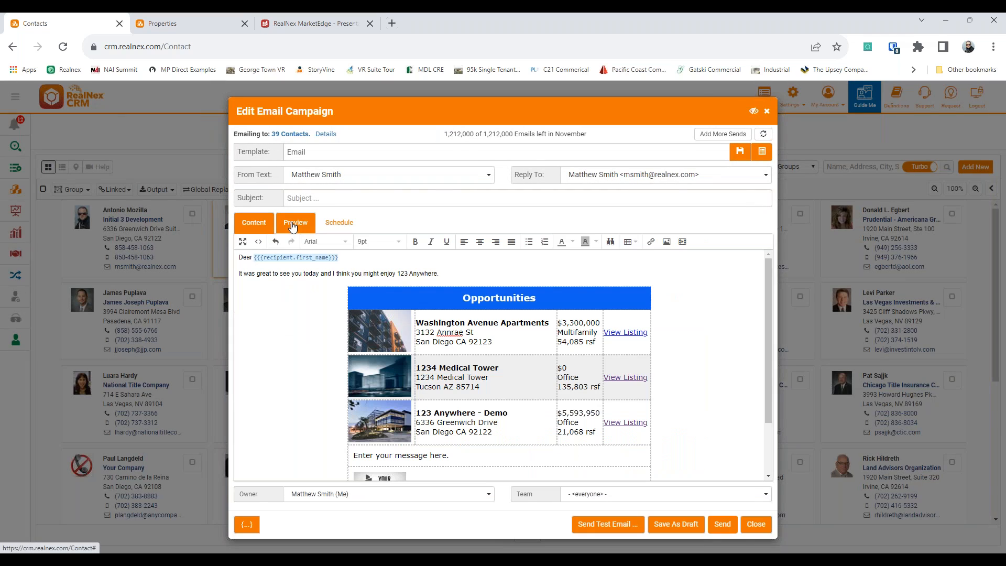
pyautogui.click(293, 227)
pyautogui.click(250, 223)
pyautogui.scroll(-3, 524, 374)
pyautogui.scroll(3, 554, 393)
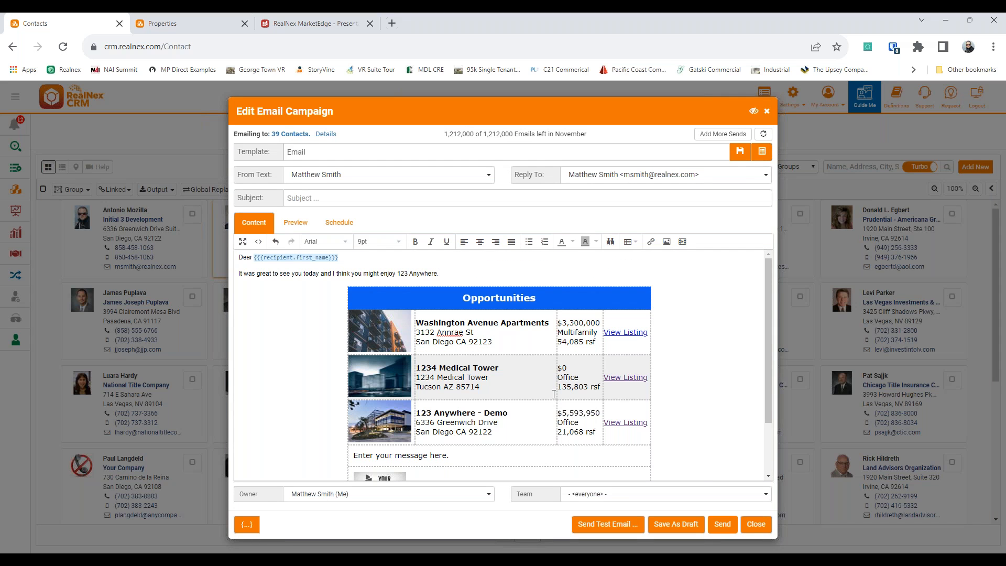
pyautogui.click(254, 525)
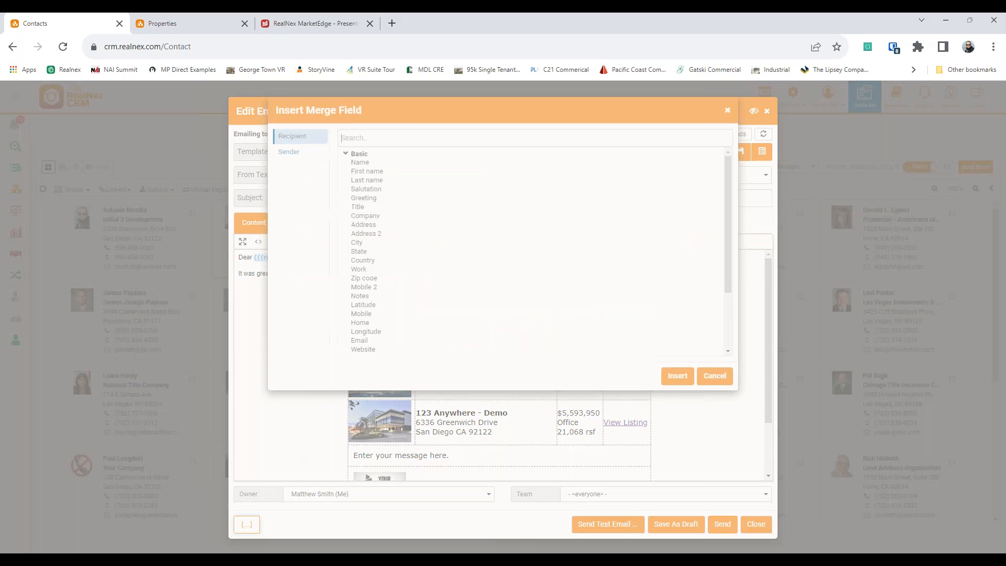
pyautogui.scroll(-3, 395, 247)
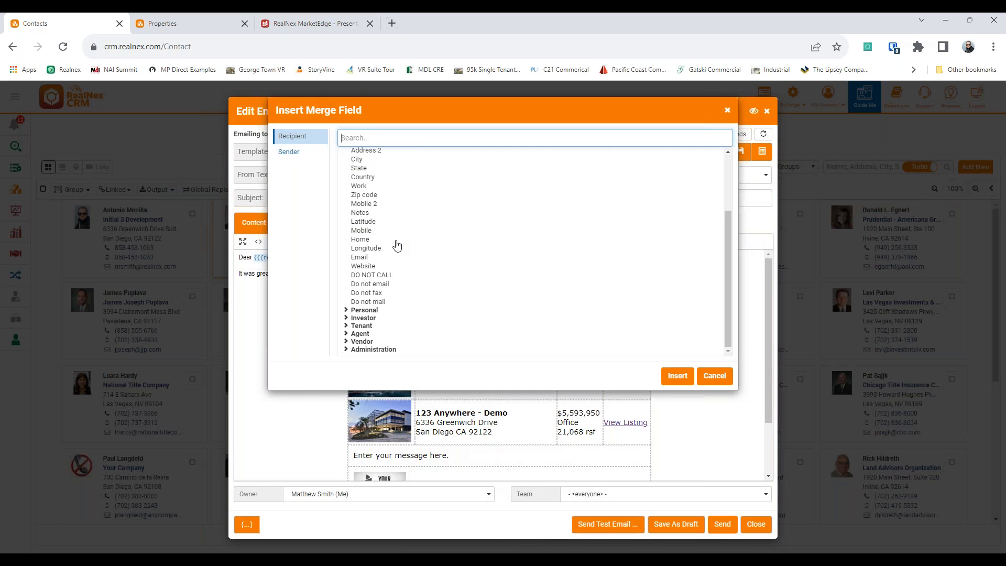
pyautogui.click(715, 376)
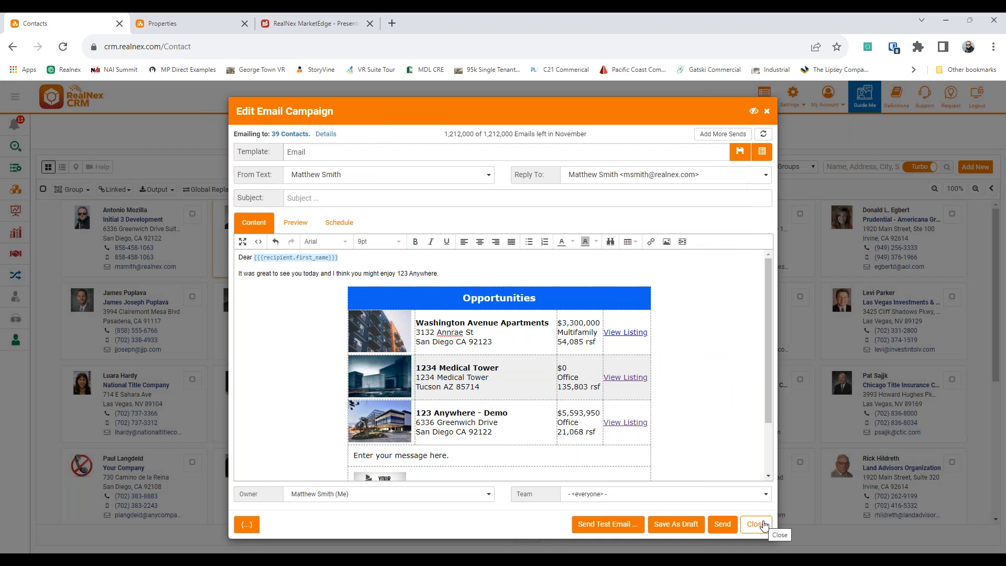
# Step: Drag the Opportunities table to the full email width, then close the campaign editor
pyautogui.click(362, 301)
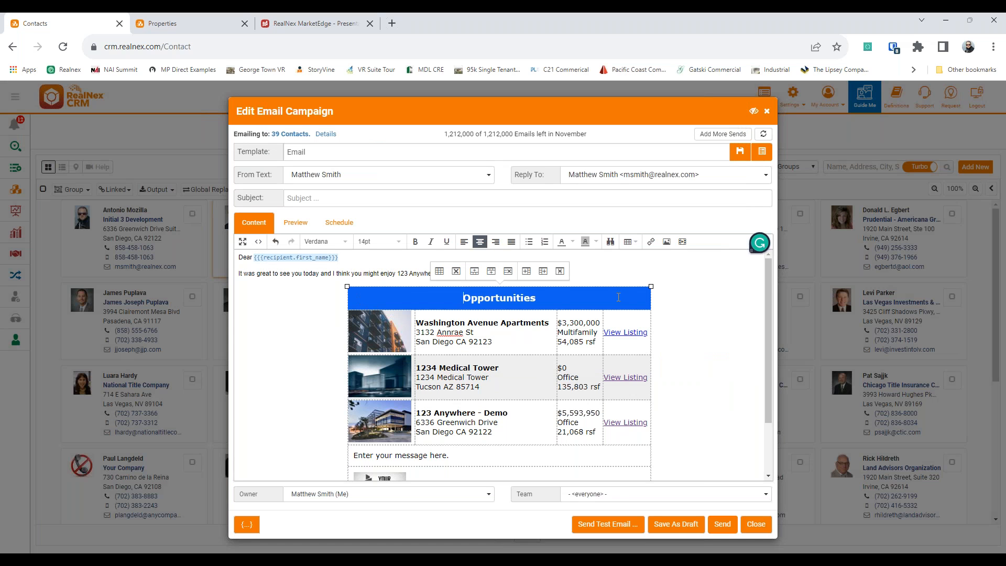
pyautogui.moveTo(650, 287); pyautogui.dragTo(778, 245)
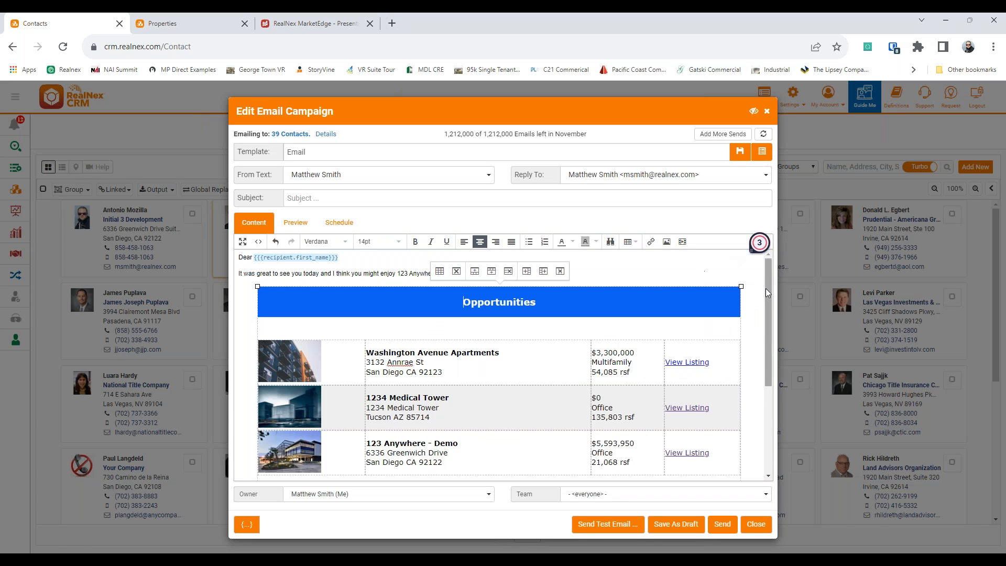
pyautogui.moveTo(740, 286); pyautogui.dragTo(804, 266)
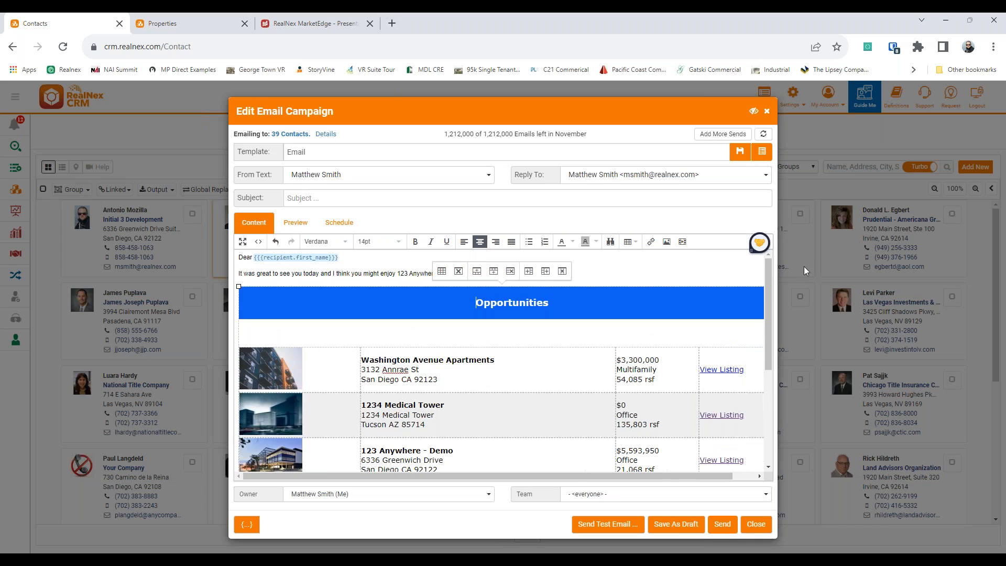
pyautogui.scroll(-5, 520, 416)
pyautogui.scroll(5, 520, 416)
pyautogui.click(615, 280)
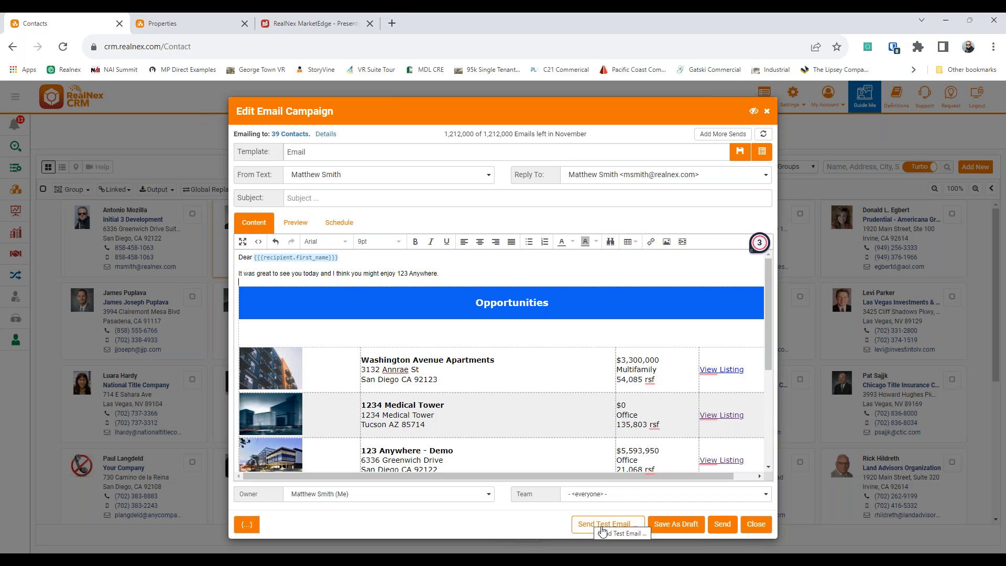
pyautogui.click(756, 524)
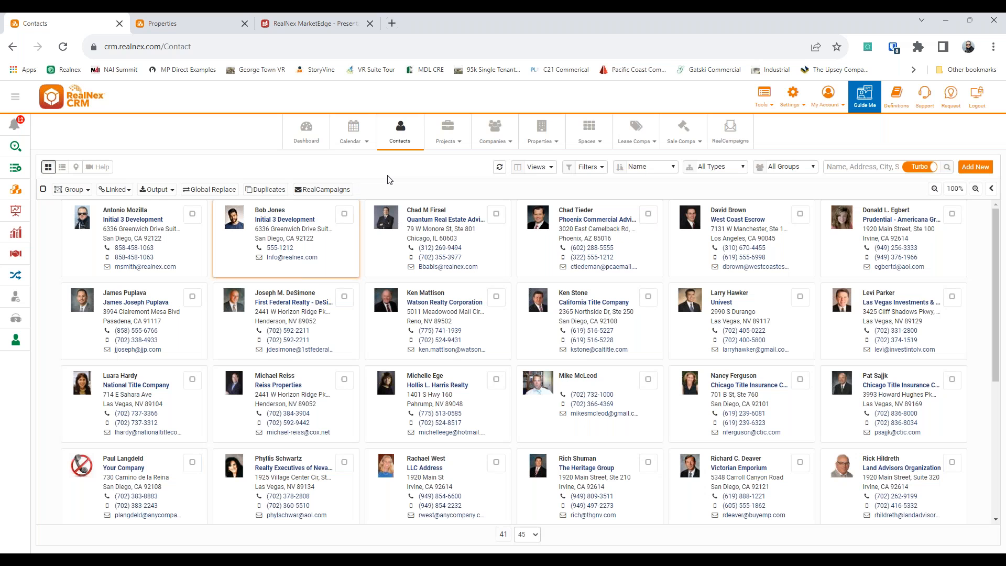
# Step: In MarketEdge, limit the email content to the current property and close the Email Content window
pyautogui.click(304, 25)
pyautogui.click(536, 213)
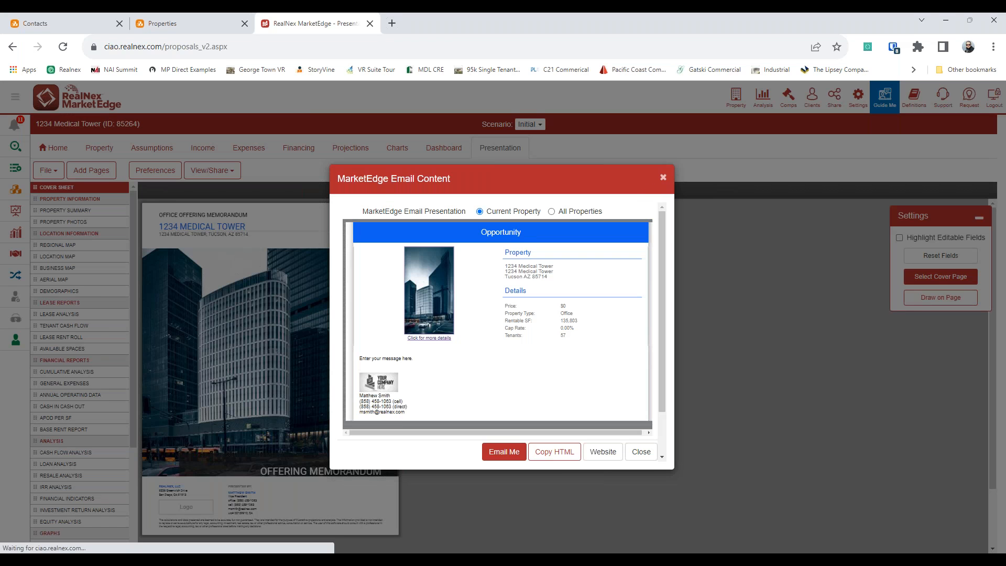
pyautogui.click(662, 179)
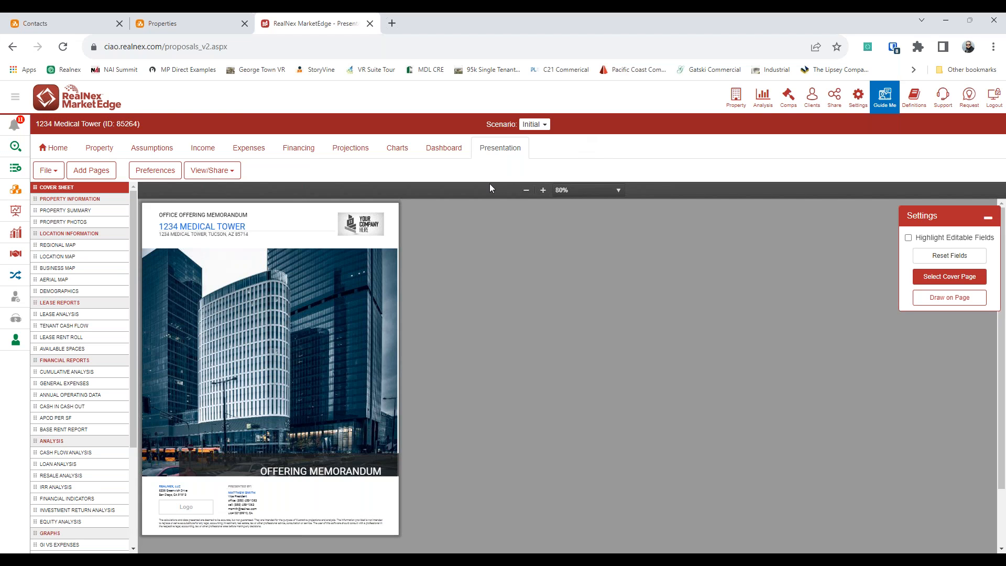
# Step: Create a RealNex Listings entry for 1234 Medical Tower and open its for-sale listing for editing
pyautogui.click(220, 178)
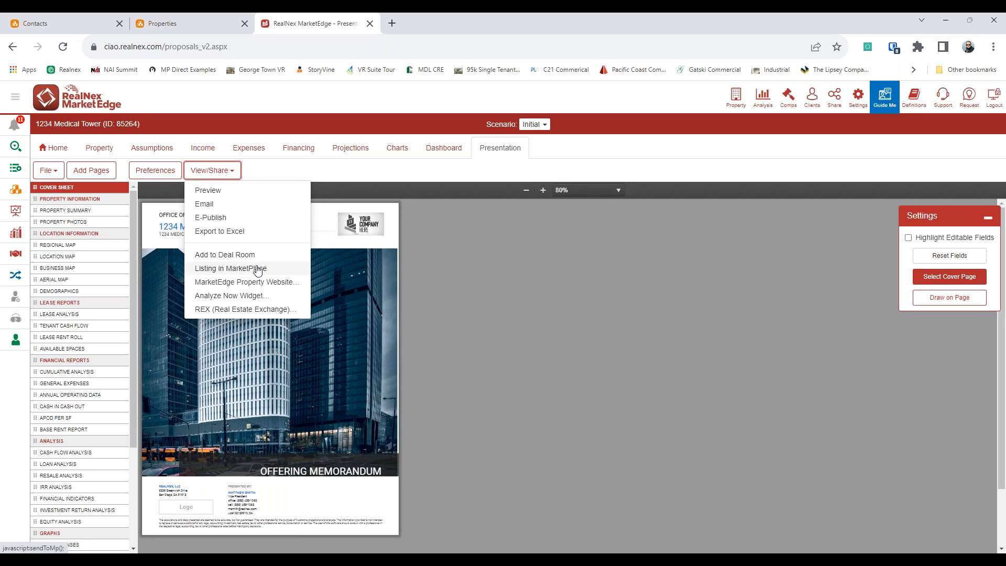
pyautogui.click(236, 269)
pyautogui.click(480, 307)
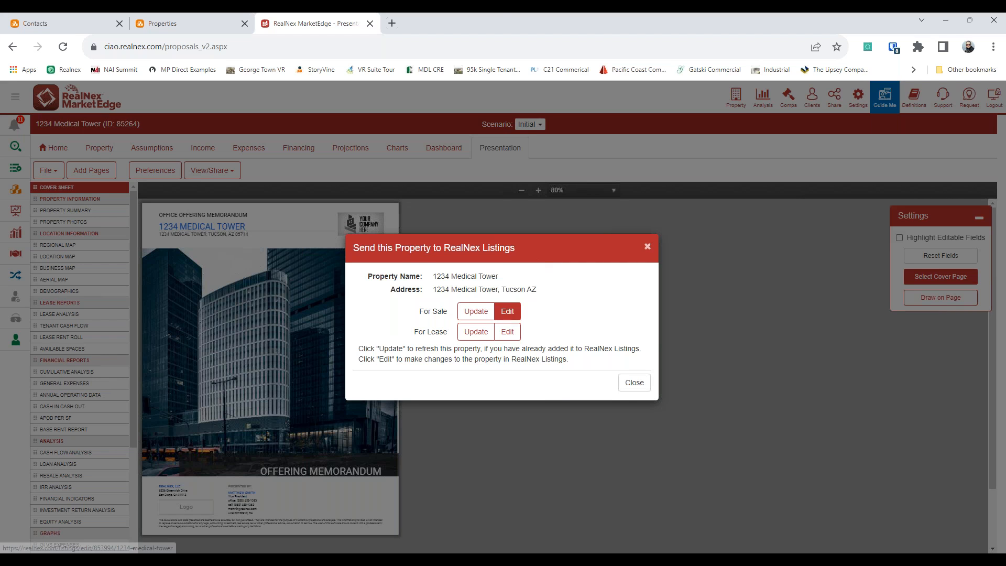
pyautogui.click(510, 317)
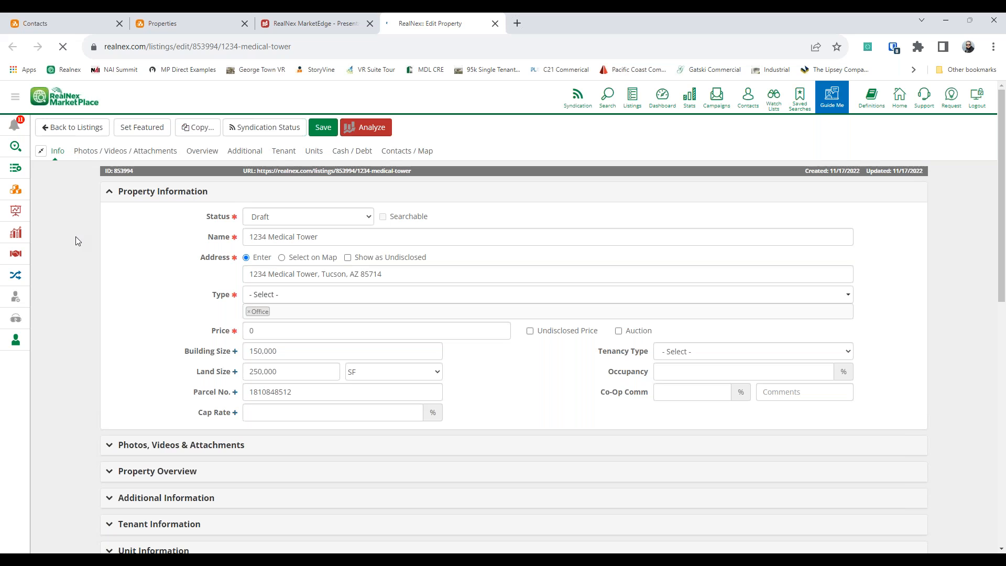
# Step: Make the 1234 Medical Tower listing Active at price 1, save it, and return to Listings
pyautogui.click(285, 217)
pyautogui.click(285, 240)
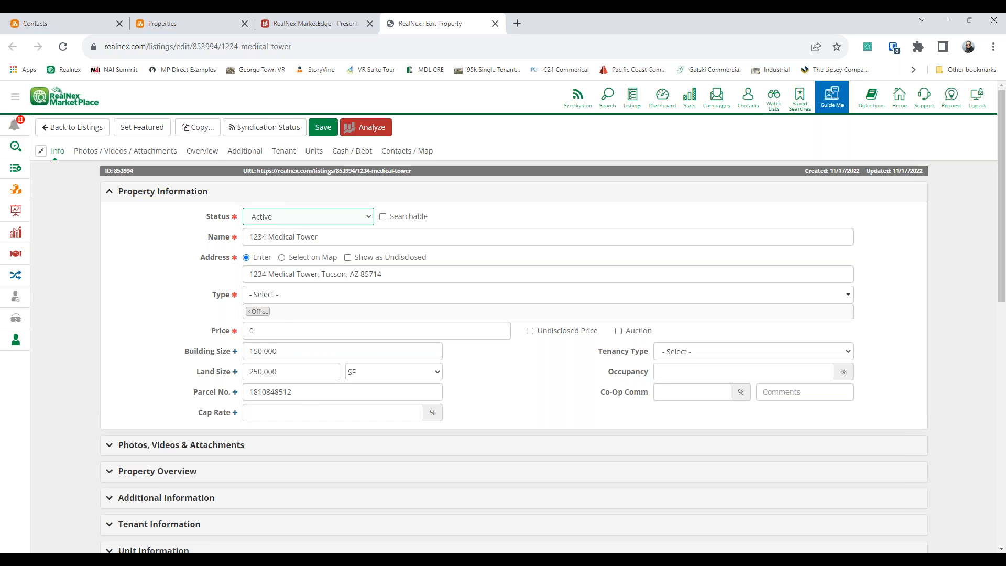
pyautogui.moveTo(273, 334); pyautogui.dragTo(158, 340)
pyautogui.write('1')
pyautogui.click(158, 340)
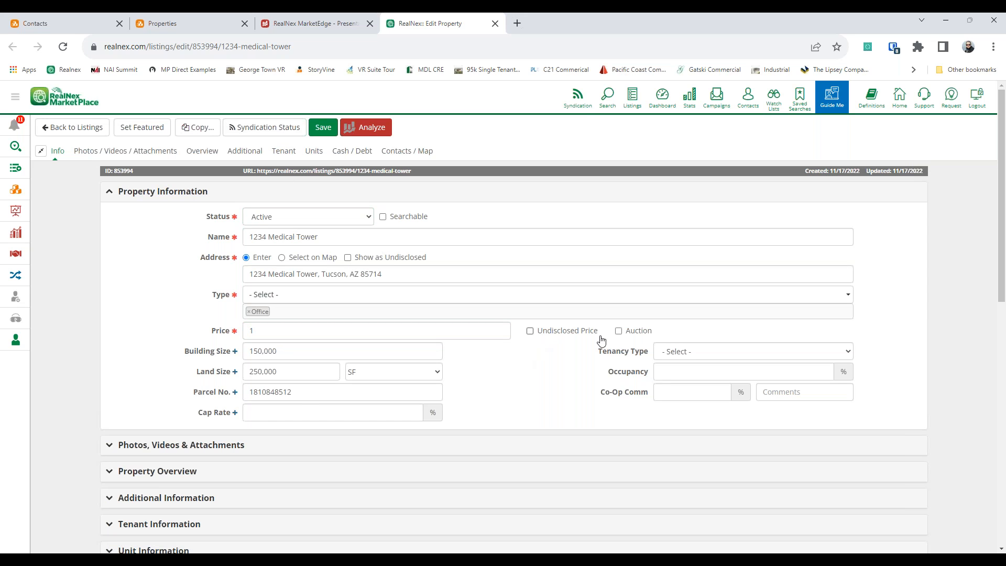
pyautogui.click(281, 257)
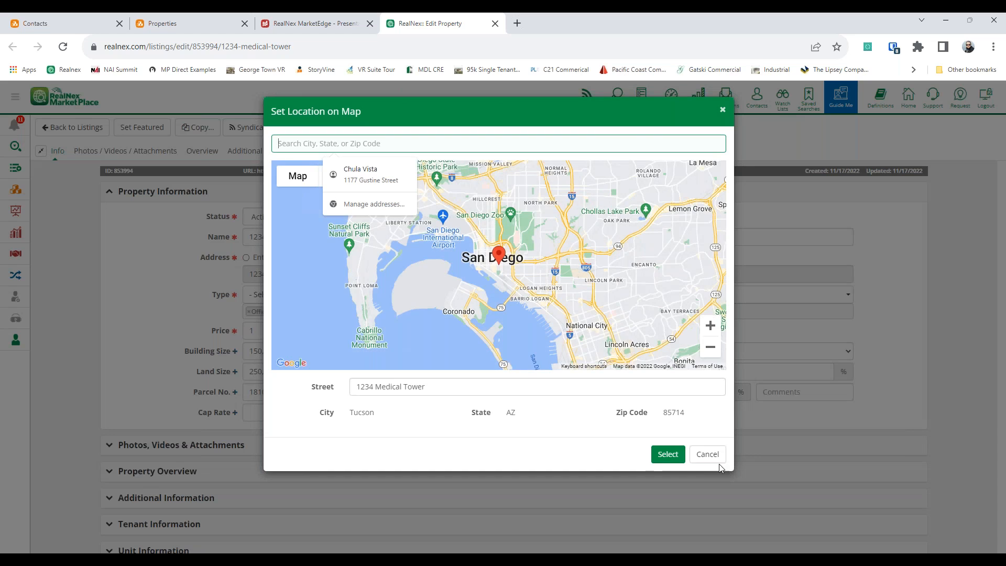
pyautogui.click(707, 454)
pyautogui.click(322, 131)
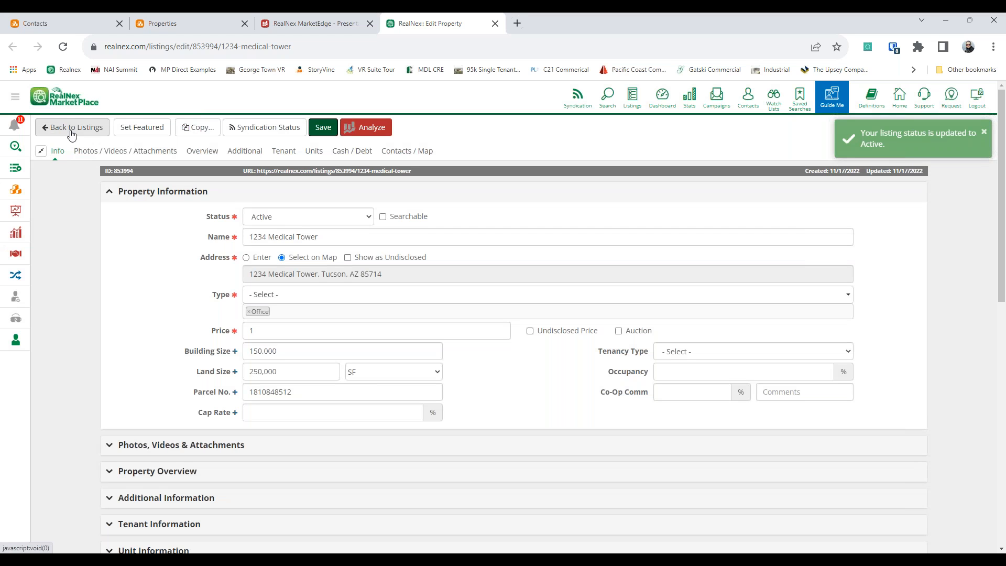
pyautogui.click(71, 129)
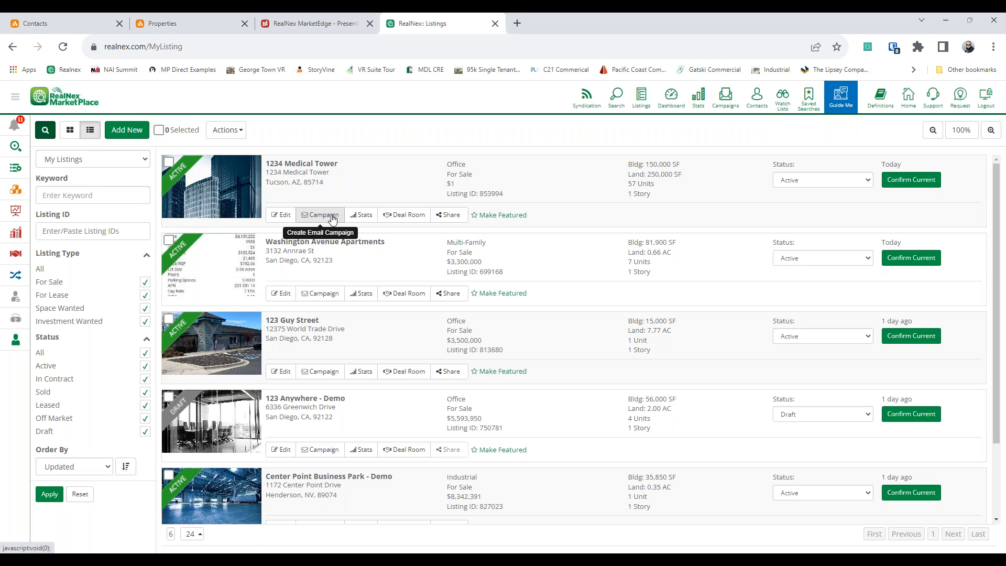
# Step: Open the Deal Room for 1234 Medical Tower and close it again
pyautogui.click(446, 215)
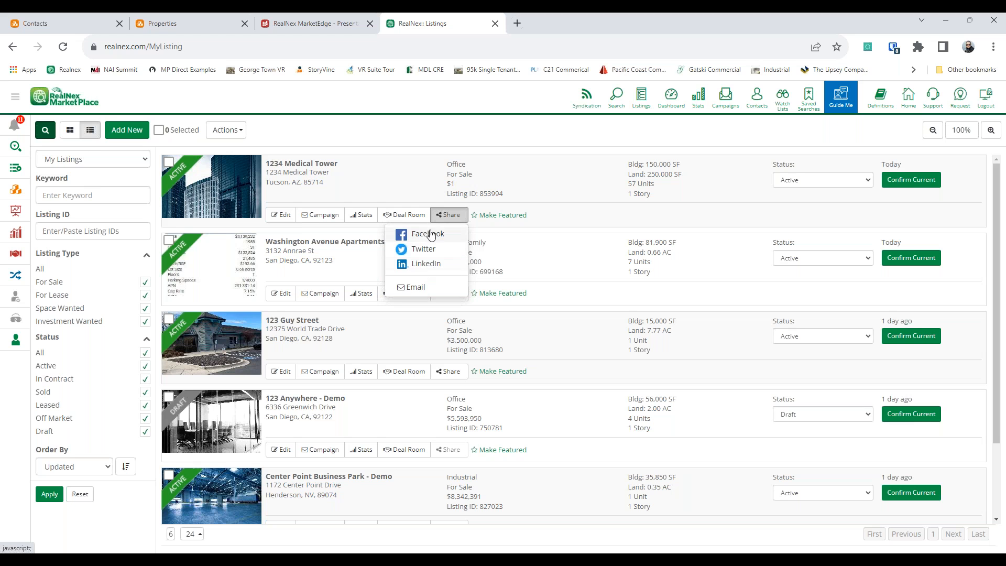
pyautogui.click(403, 215)
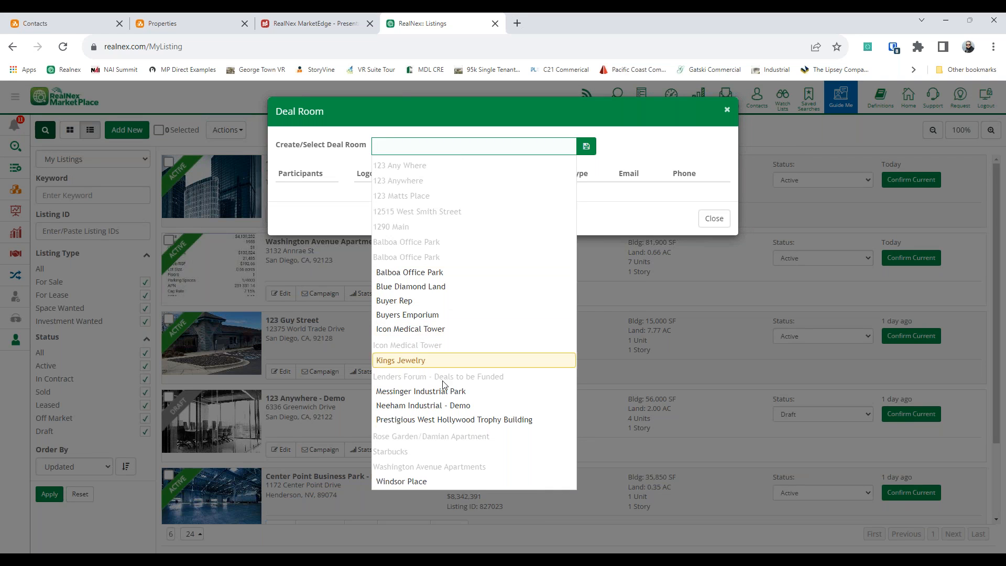
pyautogui.click(750, 244)
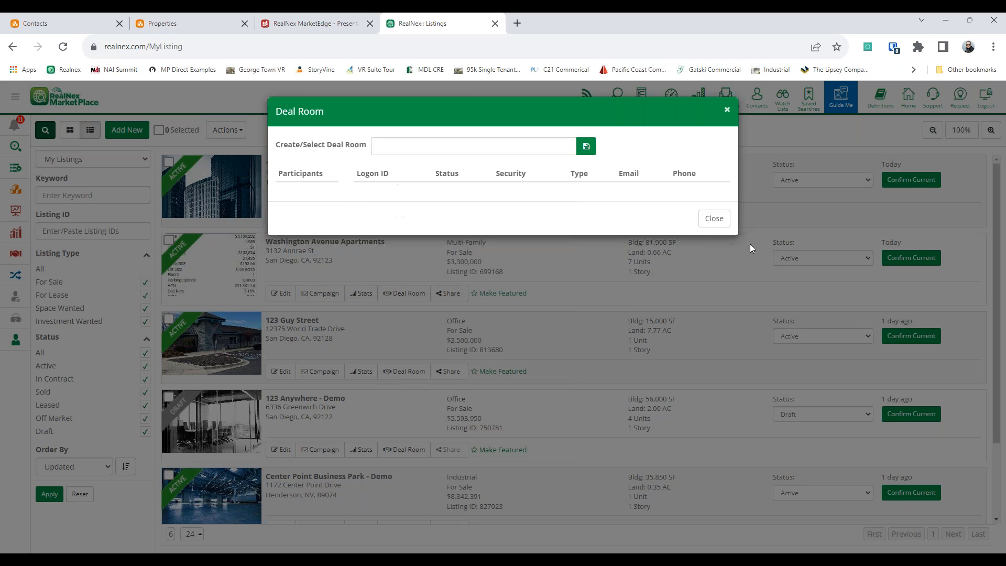
pyautogui.click(714, 219)
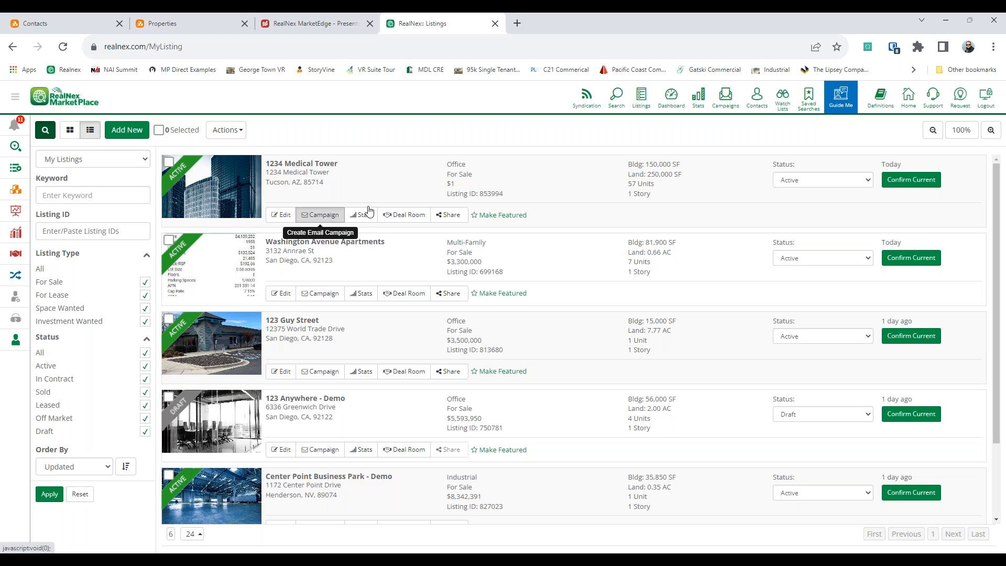
# Step: Start an email campaign for 1234 Medical Tower and load the Pacific Coast Commercial site in a new tab
pyautogui.click(320, 215)
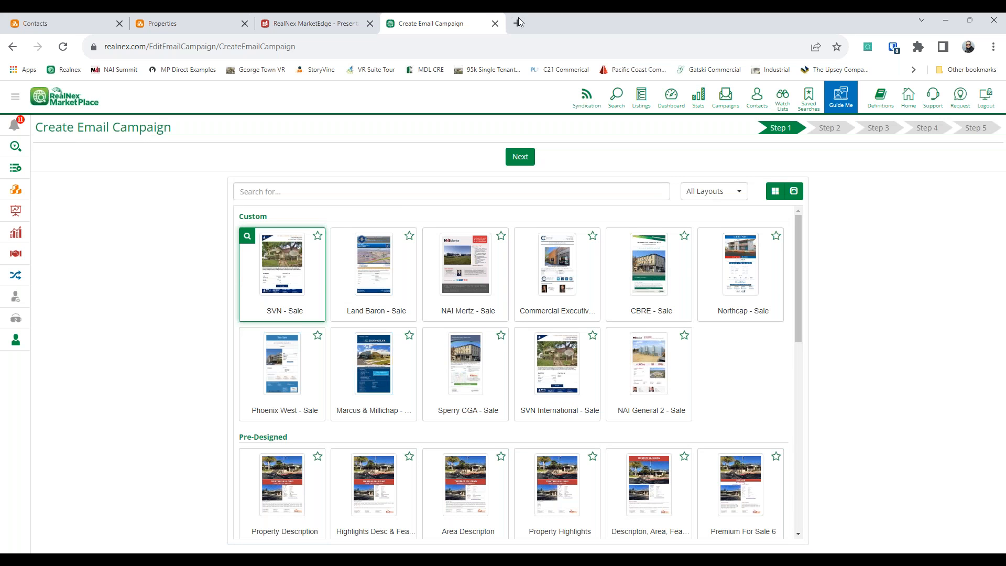
pyautogui.click(517, 23)
pyautogui.click(634, 69)
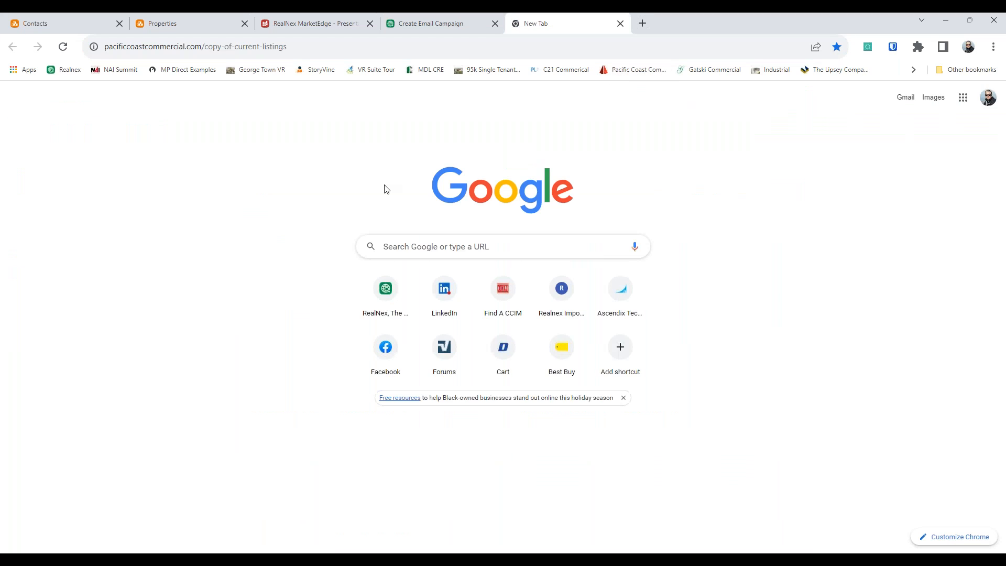
# Step: View the Pacific Coast Commercial Search Our Listings map, then return to the Create Email Campaign tab
pyautogui.scroll(-2, 94, 265)
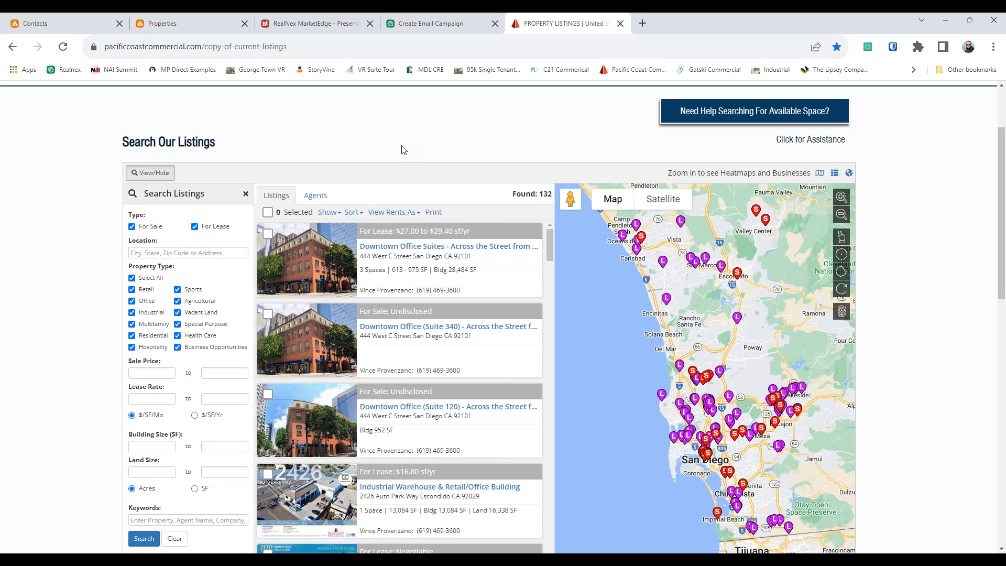
pyautogui.click(416, 29)
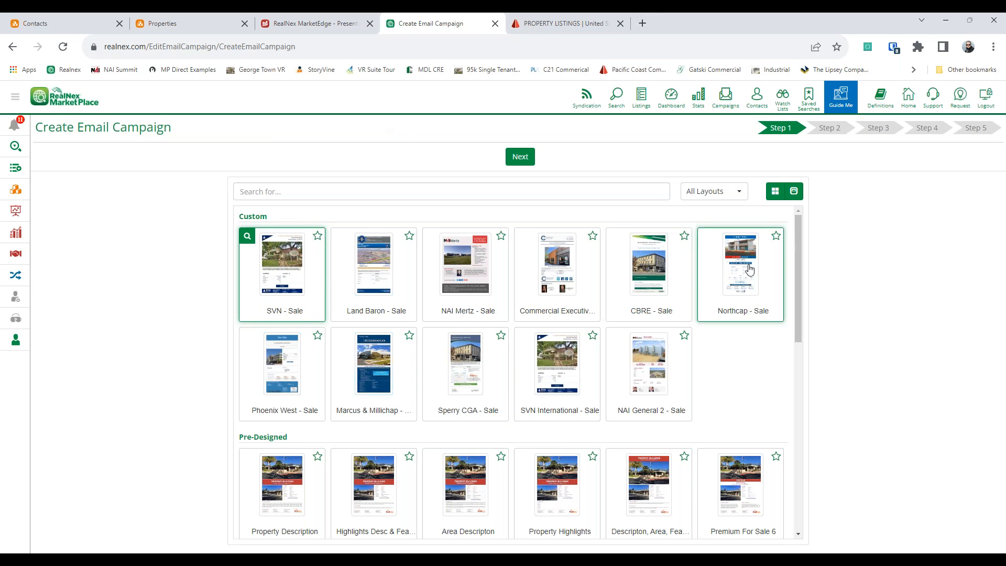
# Step: Choose the NAI General 2 template and continue to the flyer preview
pyautogui.click(648, 382)
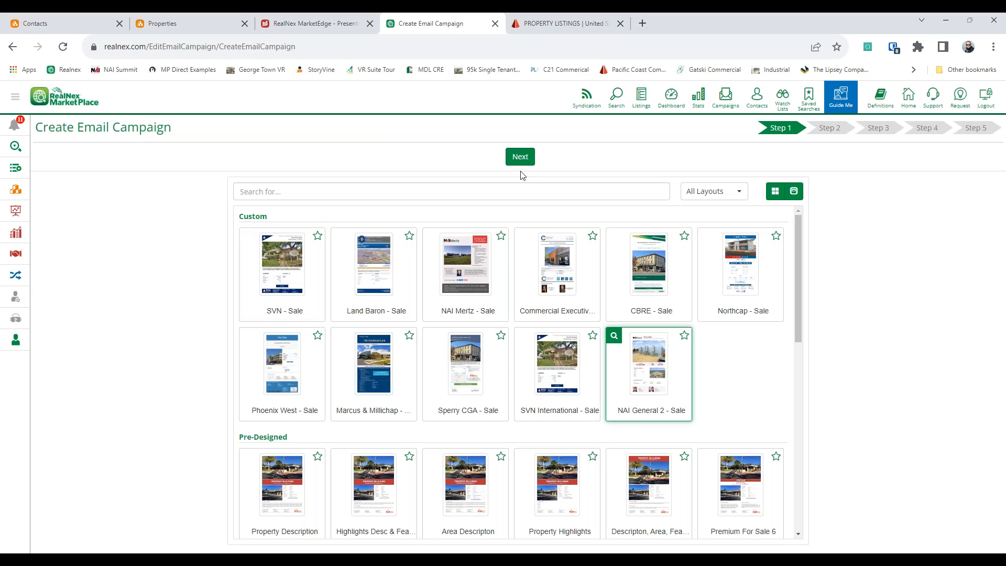
pyautogui.click(532, 158)
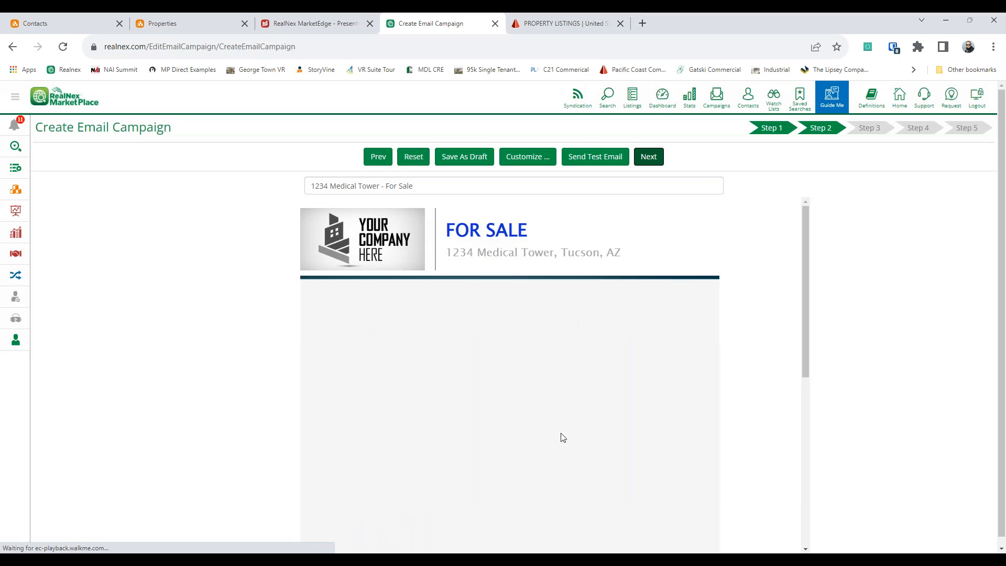
pyautogui.scroll(-6, 480, 259)
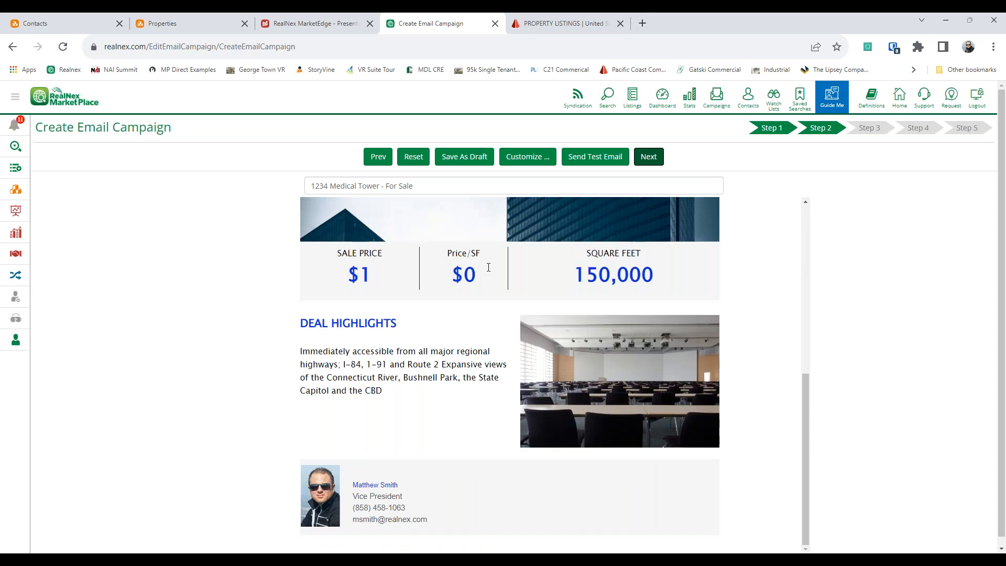
pyautogui.scroll(5, 501, 298)
pyautogui.scroll(-4, 505, 288)
# Step: Type $89,000.00 into the flyer's Price/SF cell
pyautogui.tripleClick(475, 309)
pyautogui.click(501, 313)
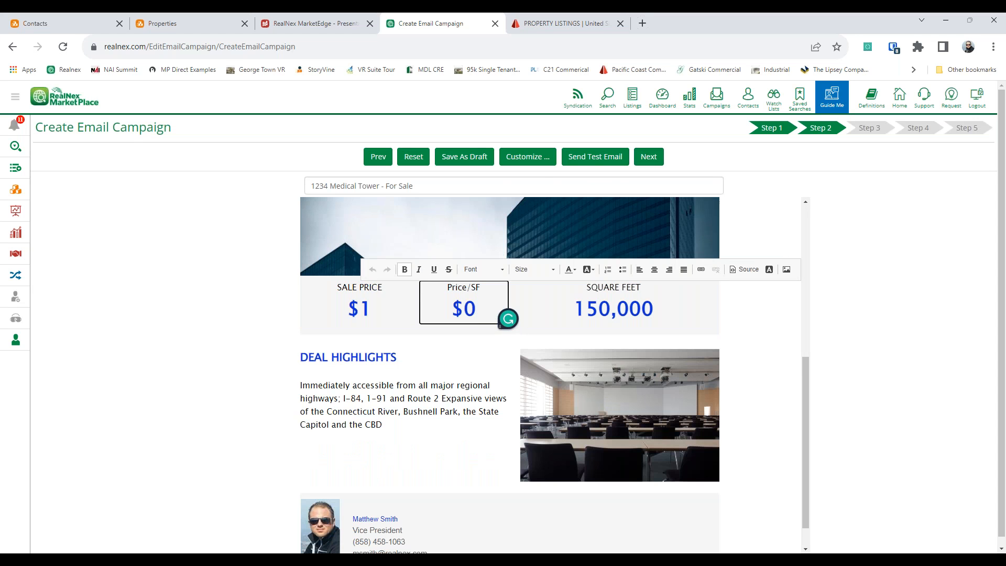
pyautogui.click(470, 302)
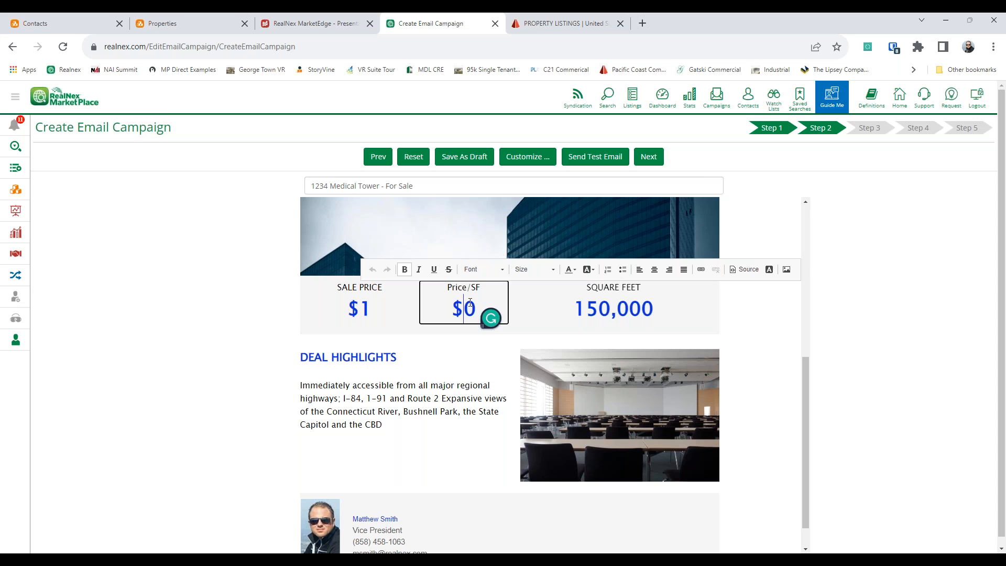
pyautogui.write('89000')
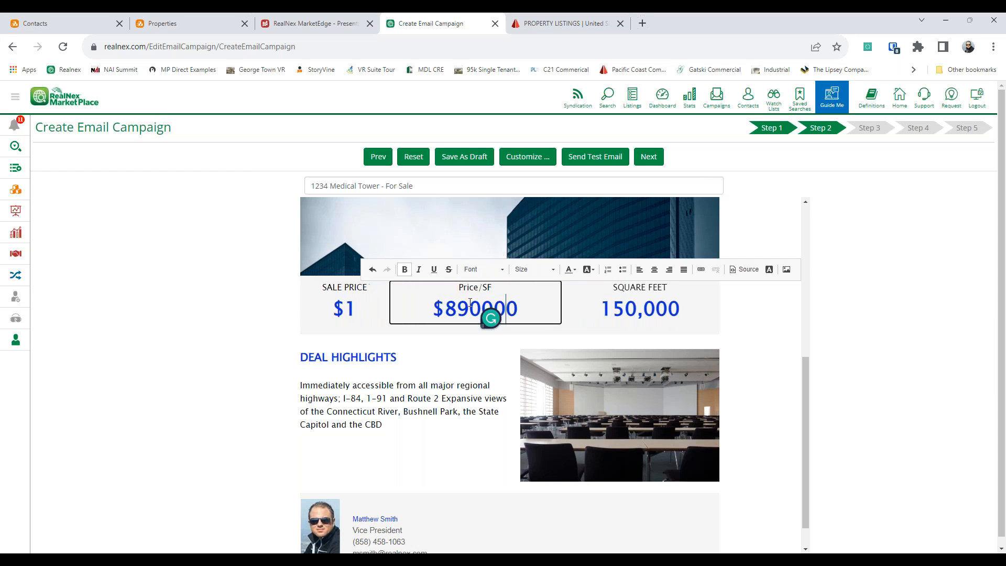
pyautogui.click(470, 302)
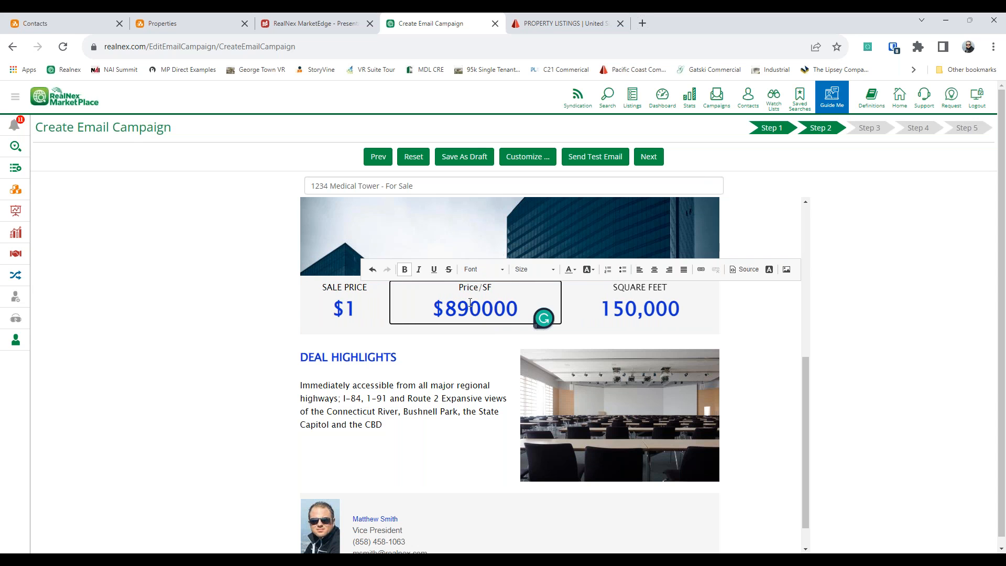
pyautogui.write(',')
pyautogui.click(516, 307)
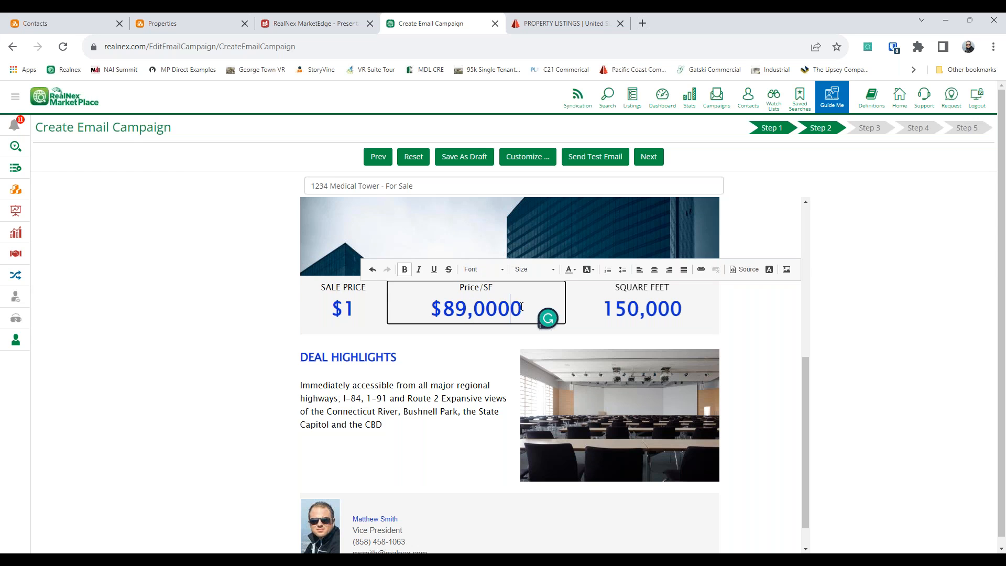
pyautogui.press('Delete')
pyautogui.write('.00')
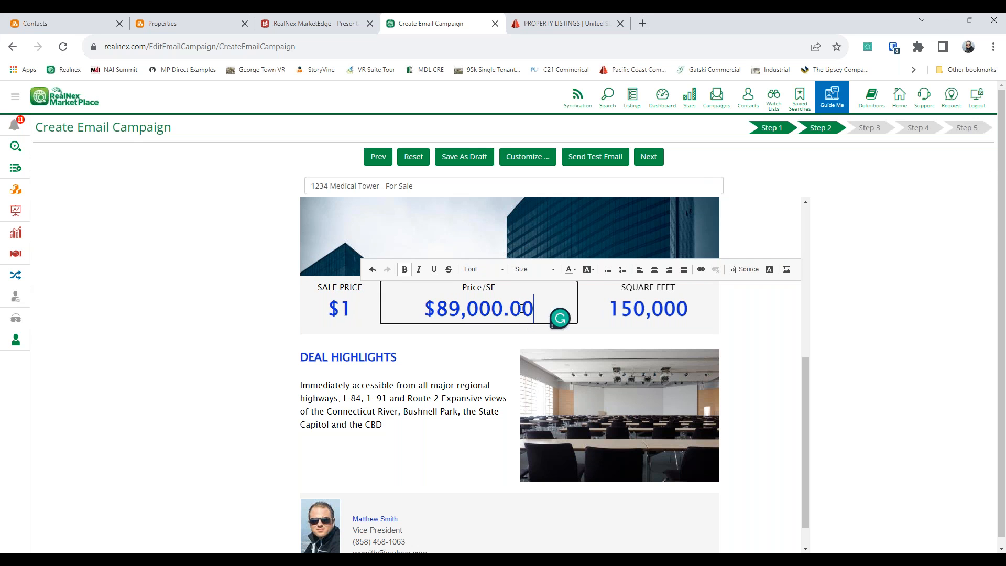
# Step: Move $89,000.00 from Price/SF into the SALE PRICE cell, replacing the $1 sale price
pyautogui.click(350, 309)
pyautogui.scroll(-7, 338, 370)
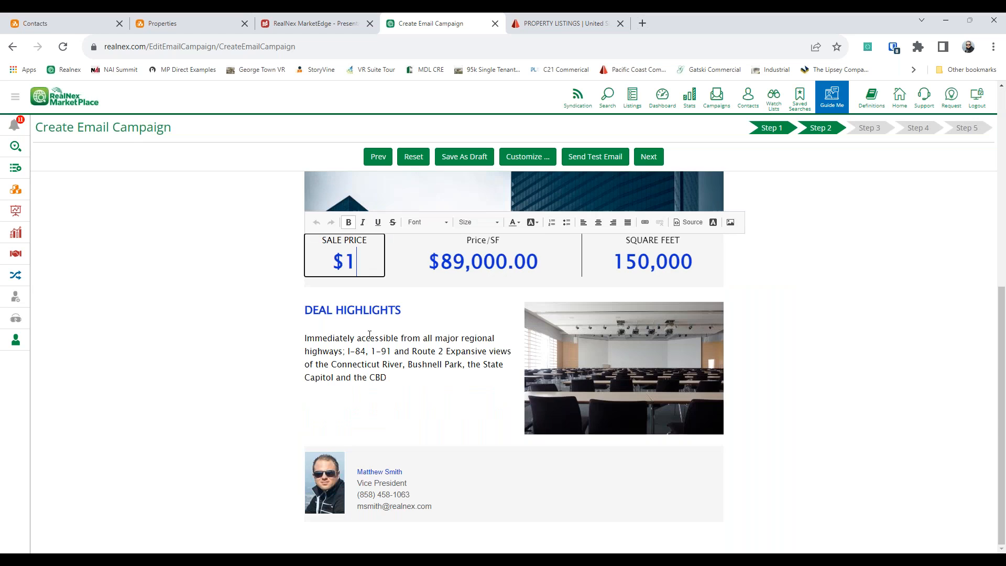
pyautogui.moveTo(549, 252); pyautogui.dragTo(432, 266)
pyautogui.hotkey('ctrl', 'c')
pyautogui.press('Delete')
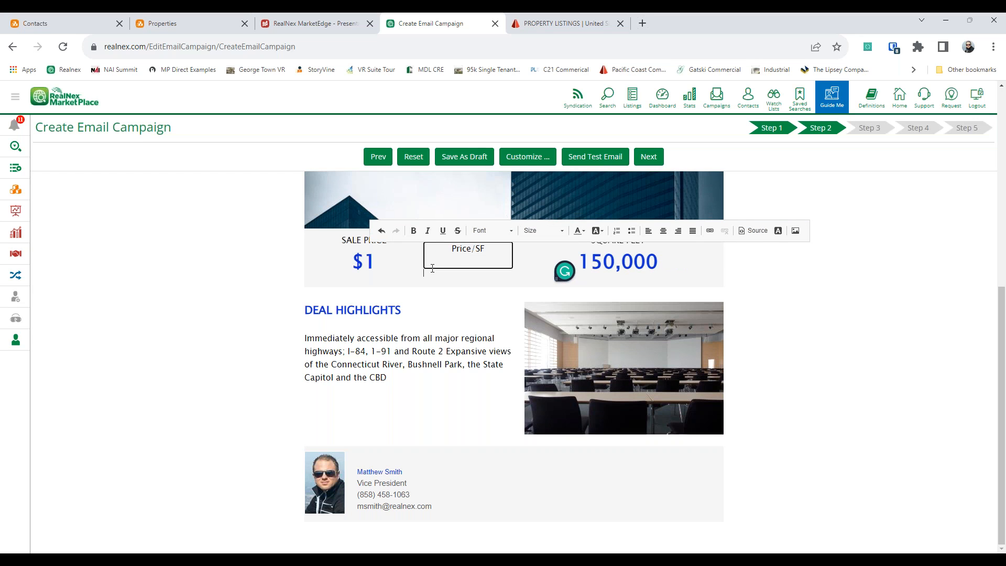
pyautogui.moveTo(378, 264); pyautogui.dragTo(350, 264)
pyautogui.hotkey('ctrl', 'v')
pyautogui.click(171, 294)
# Step: Set the flyer's Price/SF value to $80.00
pyautogui.scroll(3, 169, 292)
pyautogui.click(577, 424)
pyautogui.write('$5.00')
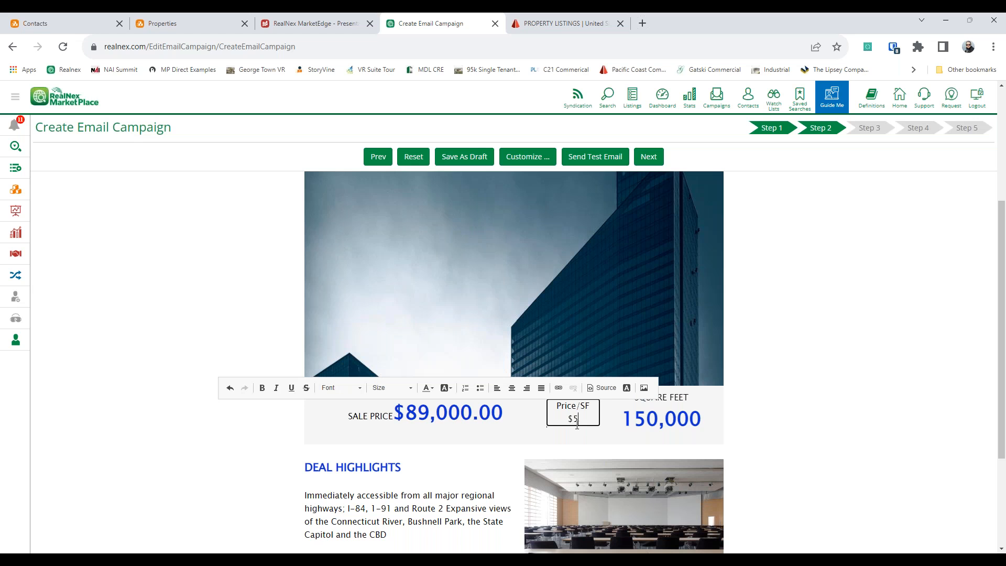
pyautogui.moveTo(561, 421)
pyautogui.mouseDown()
pyautogui.moveTo(572, 423)
pyautogui.moveTo(555, 419)
pyautogui.mouseUp()
pyautogui.hotkey('ctrl', 'v')
pyautogui.click(393, 438)
pyautogui.scroll(-3, 554, 266)
pyautogui.click(585, 257)
pyautogui.press('BackSpace')
pyautogui.press('BackSpace')
pyautogui.press('BackSpace')
pyautogui.press('BackSpace')
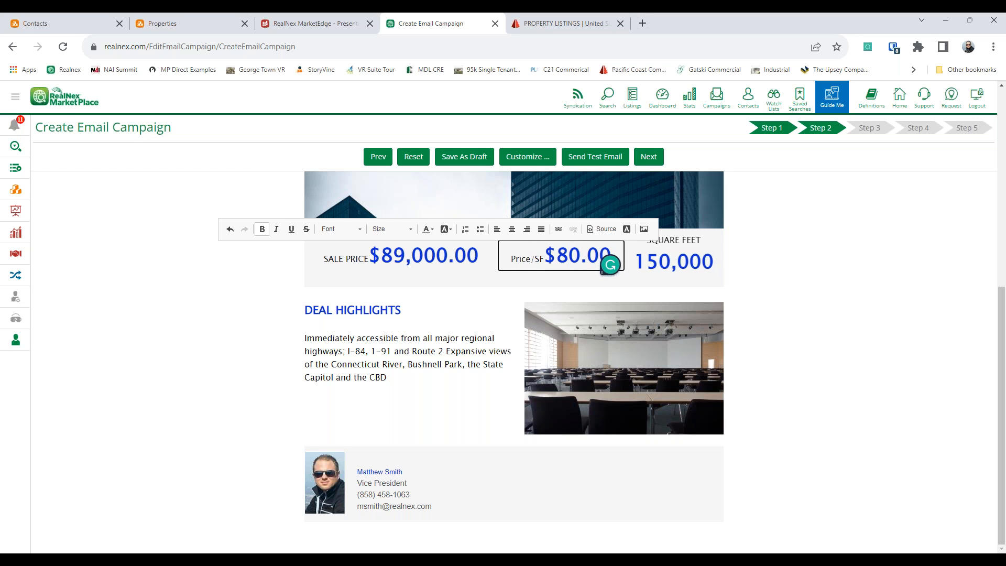
pyautogui.click(379, 355)
pyautogui.click(612, 359)
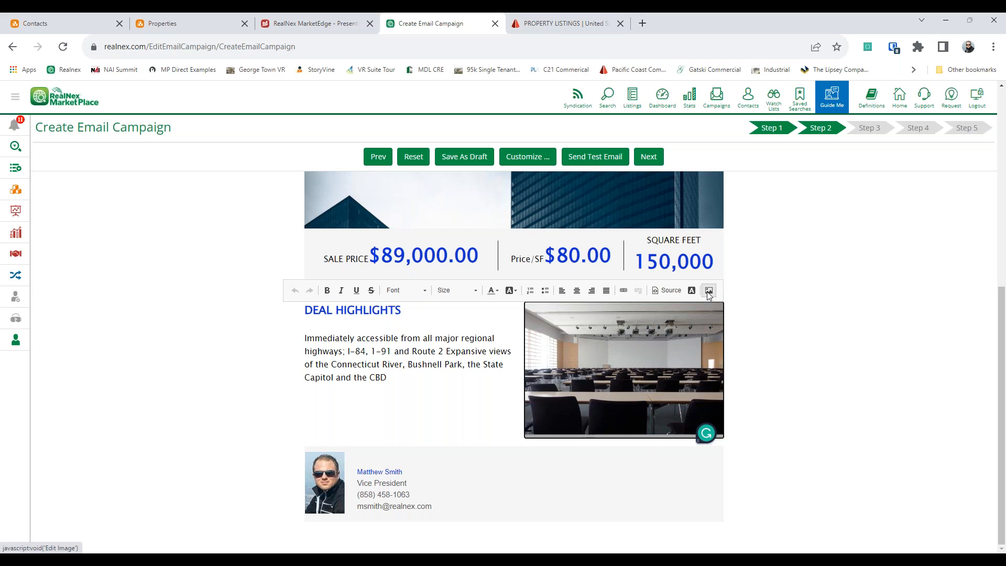
# Step: Replace the Deal Highlights photo with the hallway listing image
pyautogui.click(708, 291)
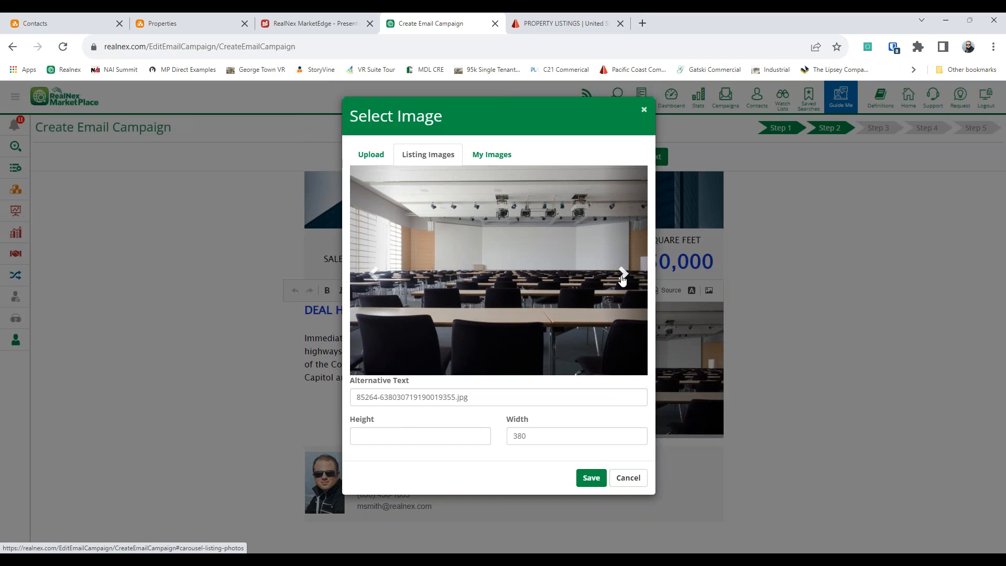
pyautogui.click(622, 275)
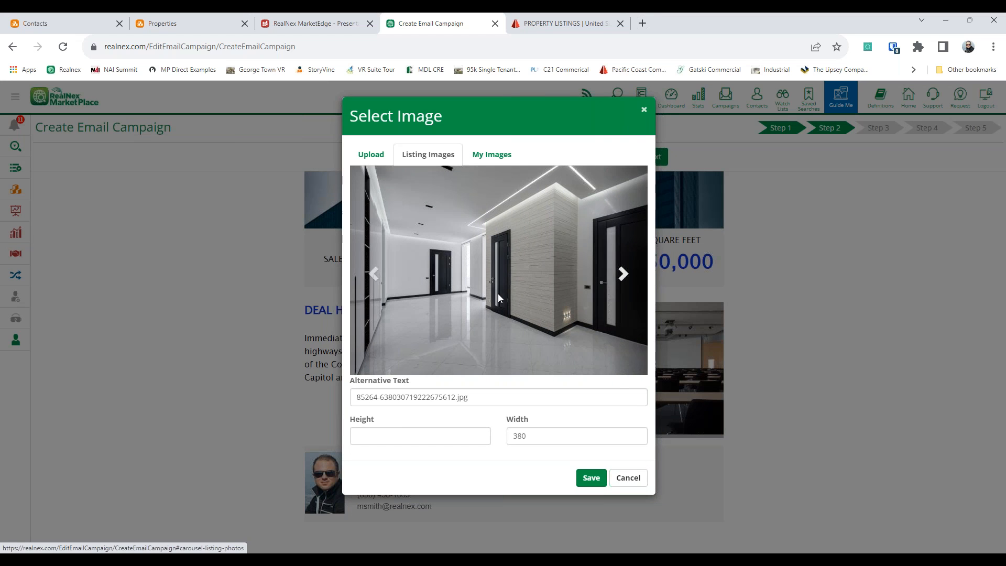
pyautogui.click(591, 478)
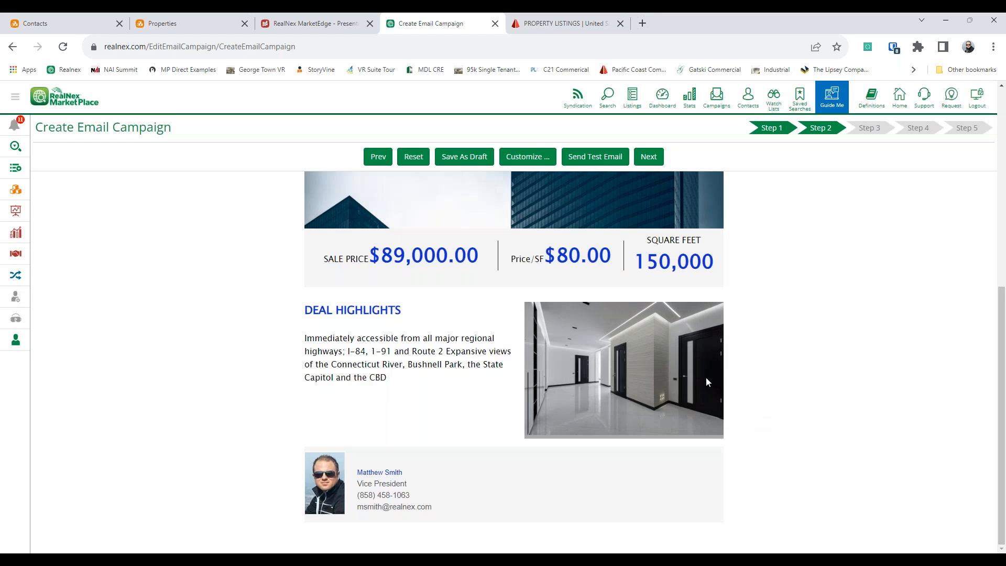
# Step: Set the street-level header building image height to 350, then advance the campaign to Step 4
pyautogui.click(501, 345)
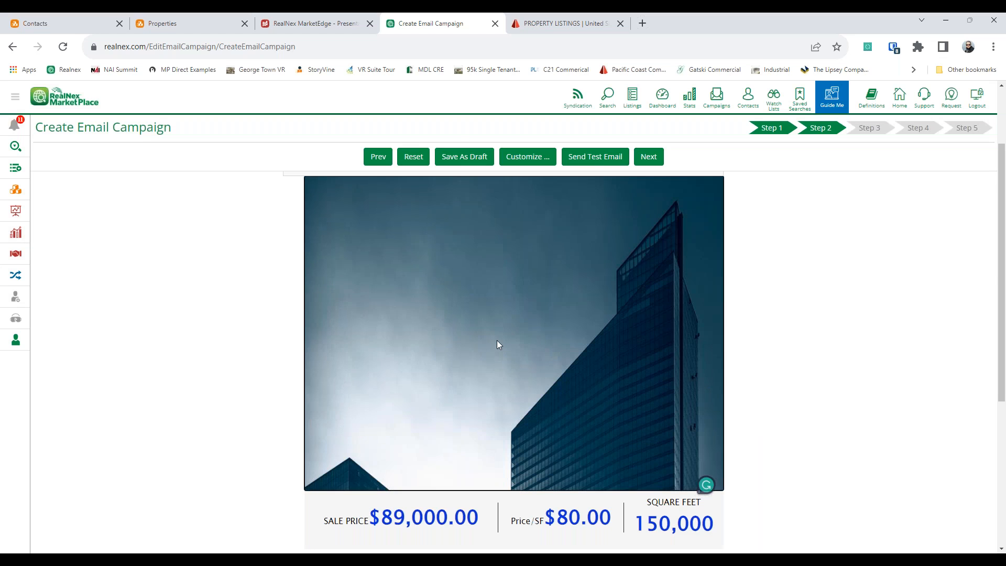
pyautogui.scroll(2, 587, 320)
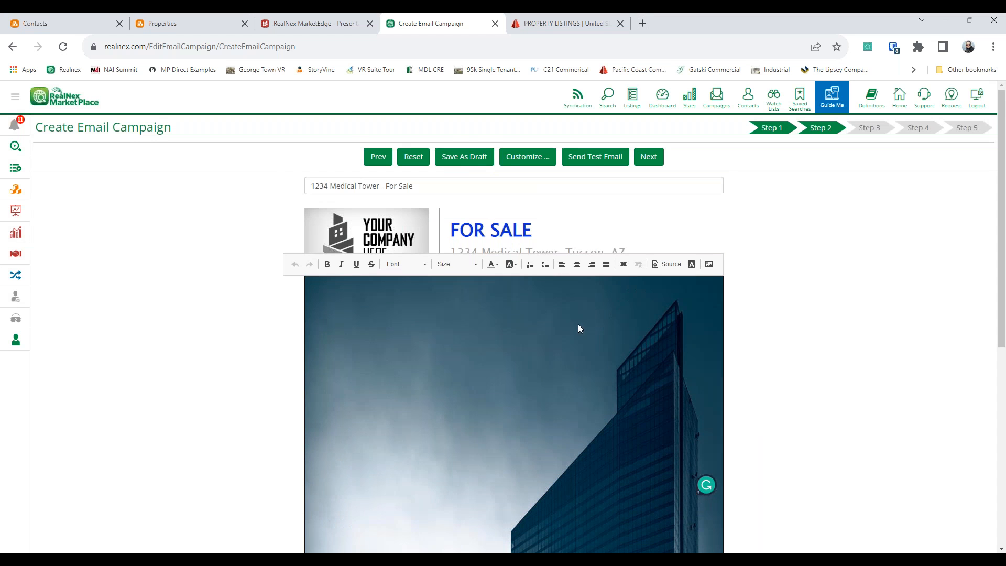
pyautogui.click(707, 266)
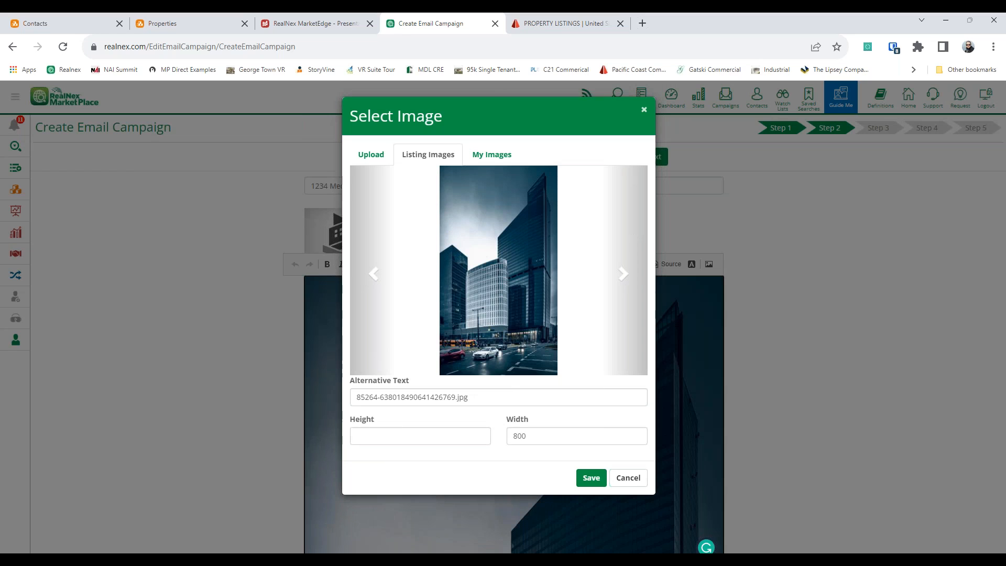
pyautogui.click(487, 433)
pyautogui.click(480, 432)
pyautogui.write('350')
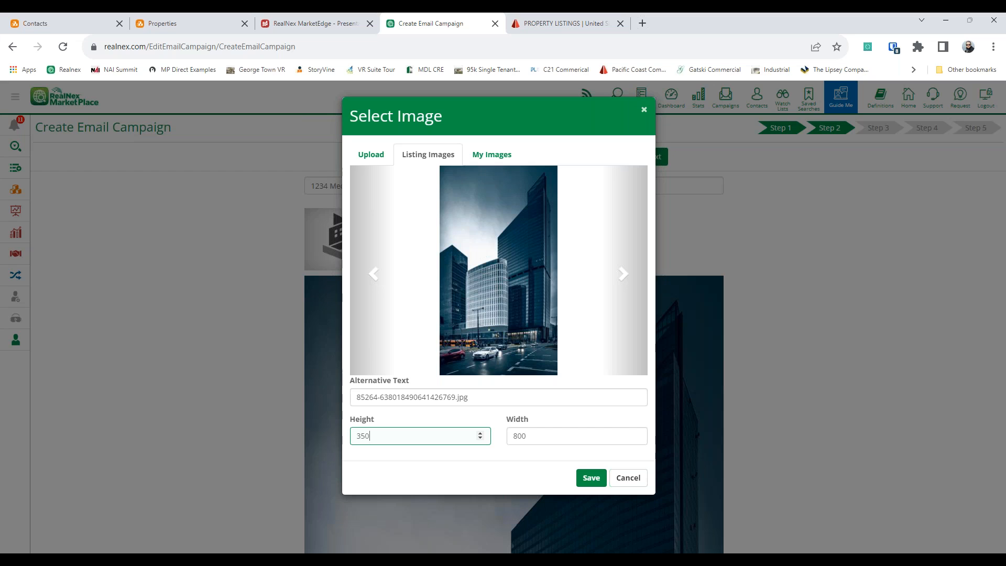
pyautogui.click(592, 478)
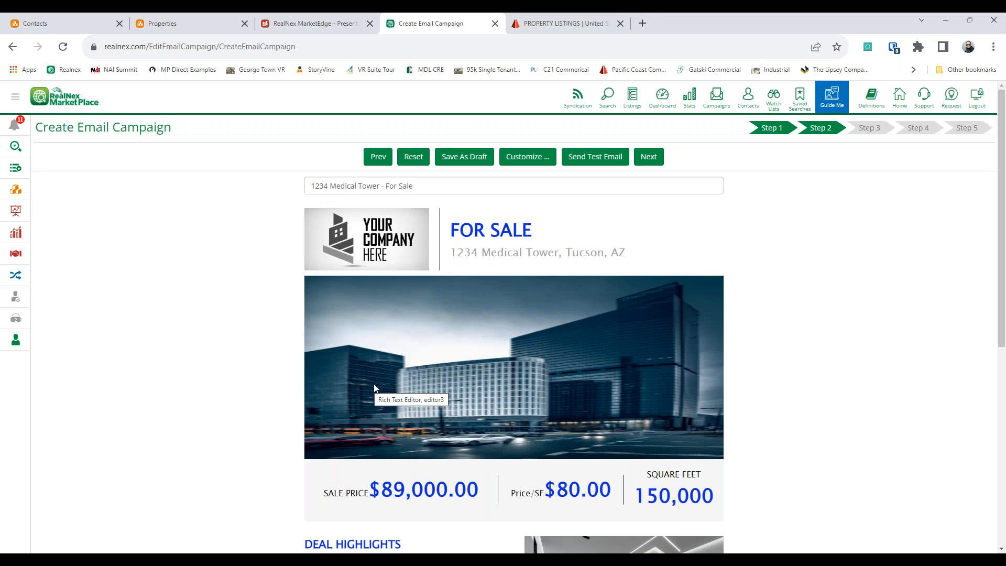
pyautogui.click(454, 359)
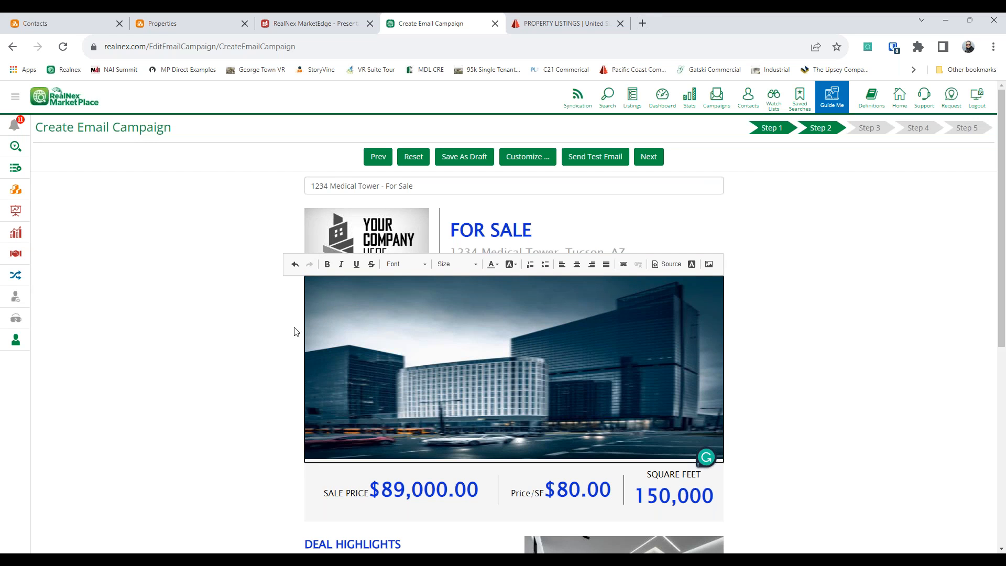
pyautogui.click(648, 156)
pyautogui.click(531, 160)
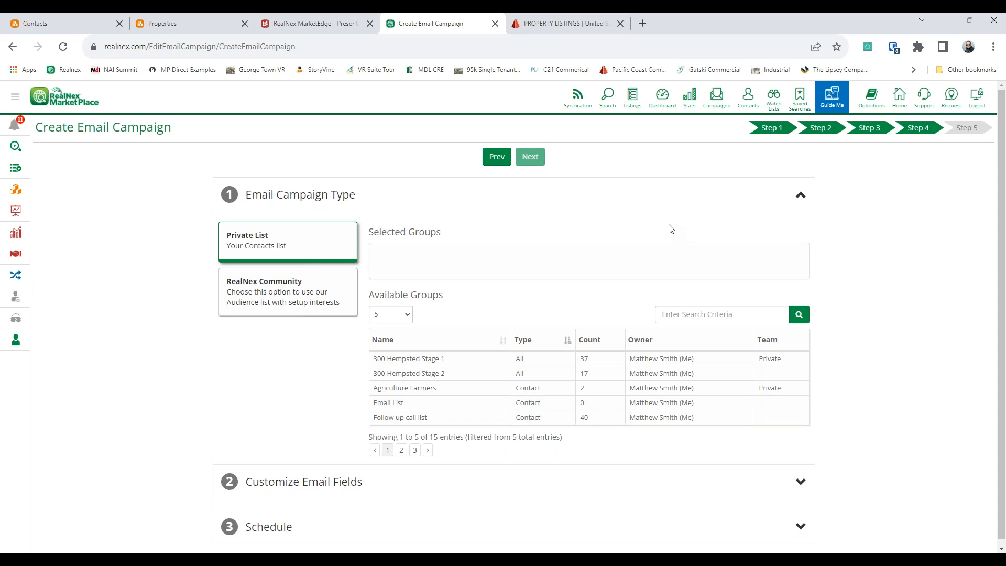
# Step: Add 300 Hempsted Stage 1 and 2, Agriculture Farmers, Email List and Follow up call list as recipients
pyautogui.click(422, 360)
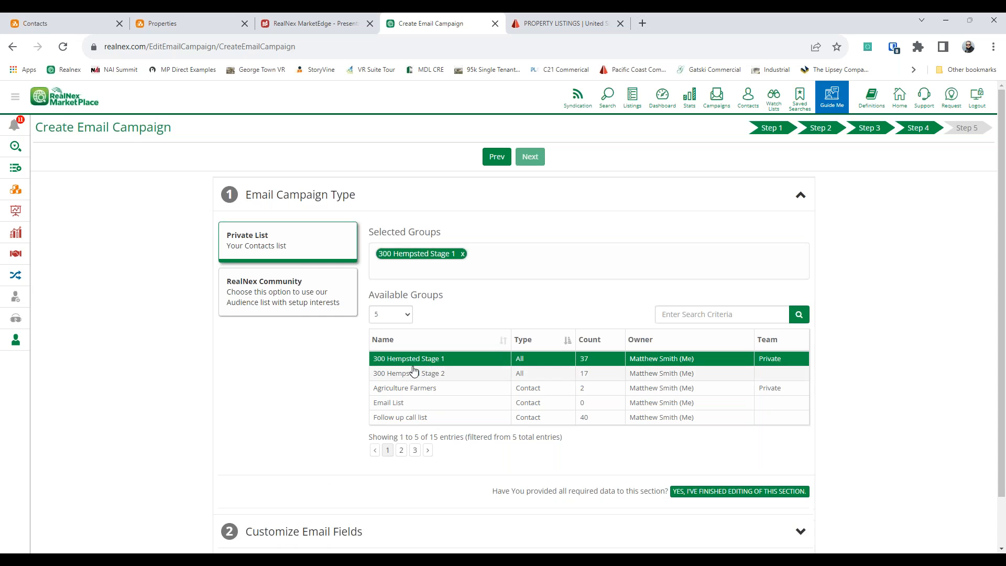
pyautogui.click(412, 374)
pyautogui.click(410, 388)
pyautogui.click(412, 403)
pyautogui.click(405, 418)
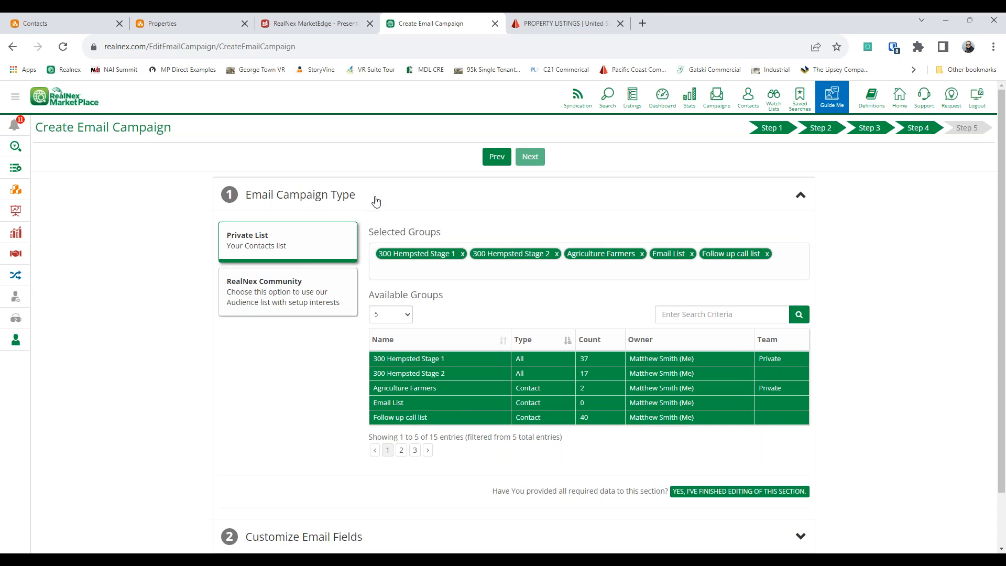
# Step: Glance at the CRM Contacts' All Groups list, then return to the campaign setup
pyautogui.click(74, 30)
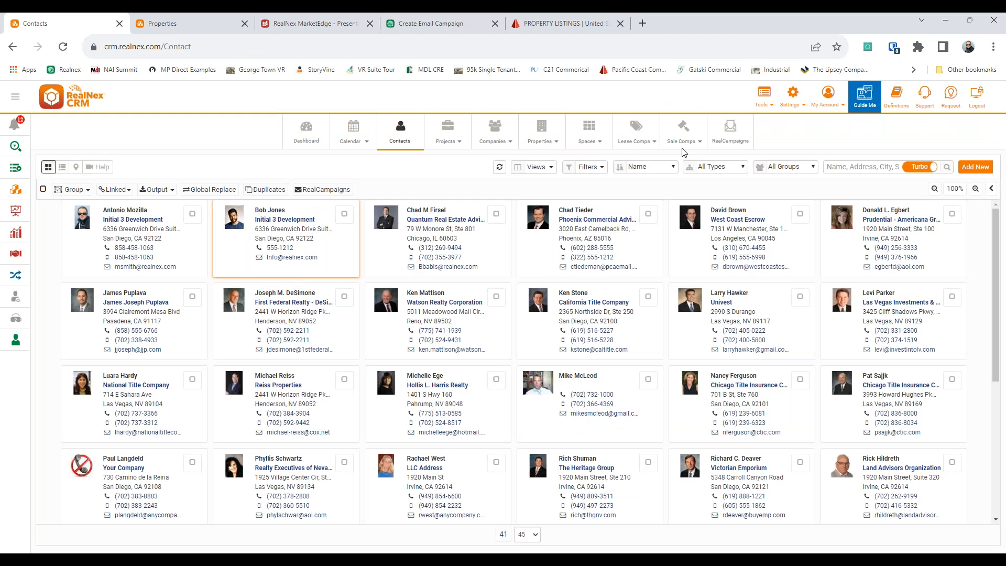
pyautogui.click(723, 168)
pyautogui.click(784, 166)
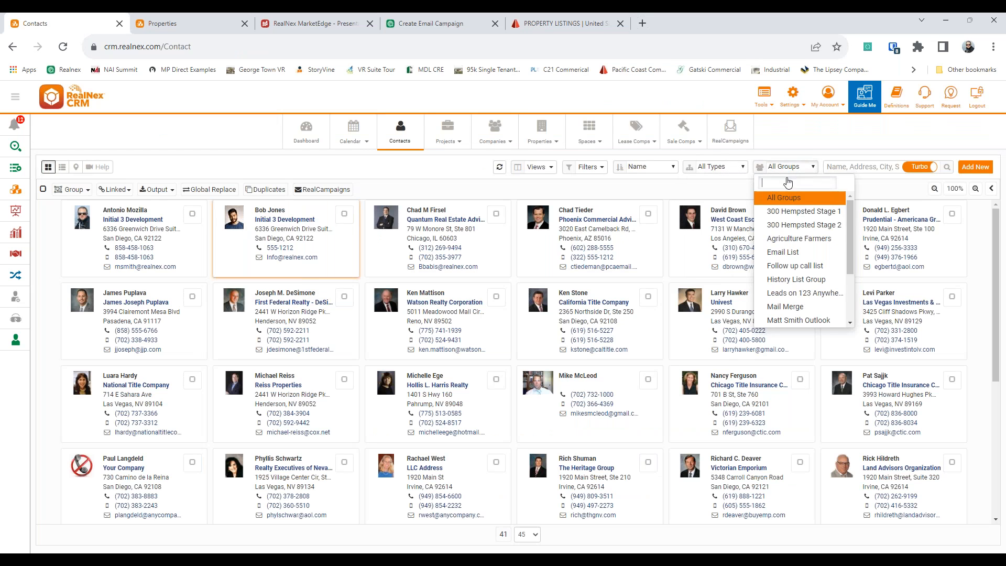
pyautogui.click(683, 193)
pyautogui.click(455, 26)
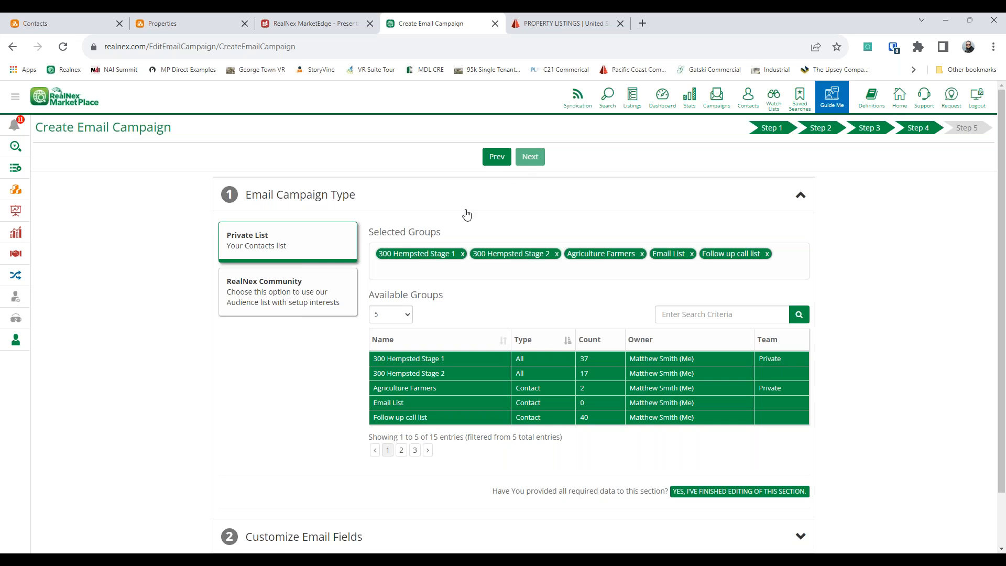
pyautogui.click(294, 283)
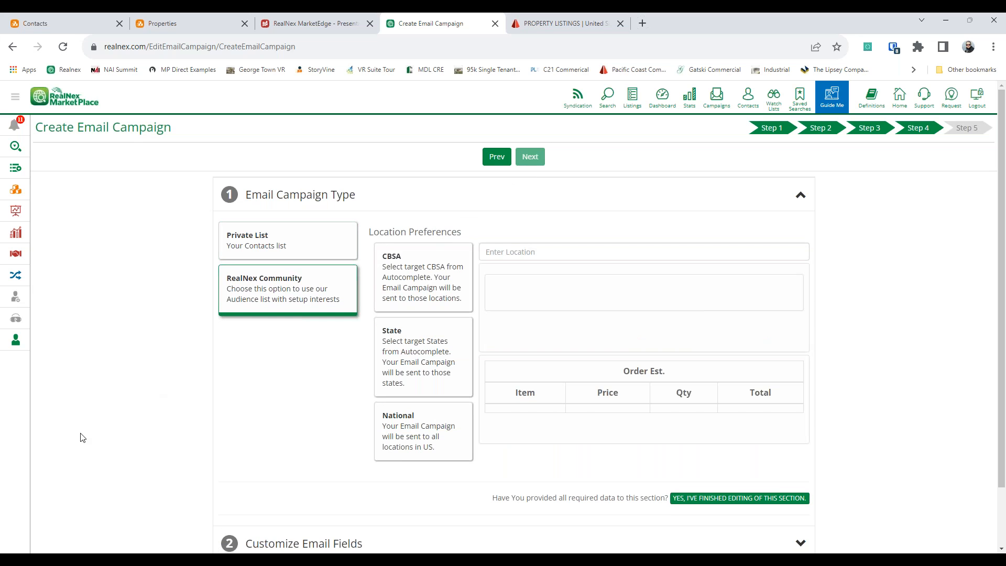
pyautogui.click(399, 459)
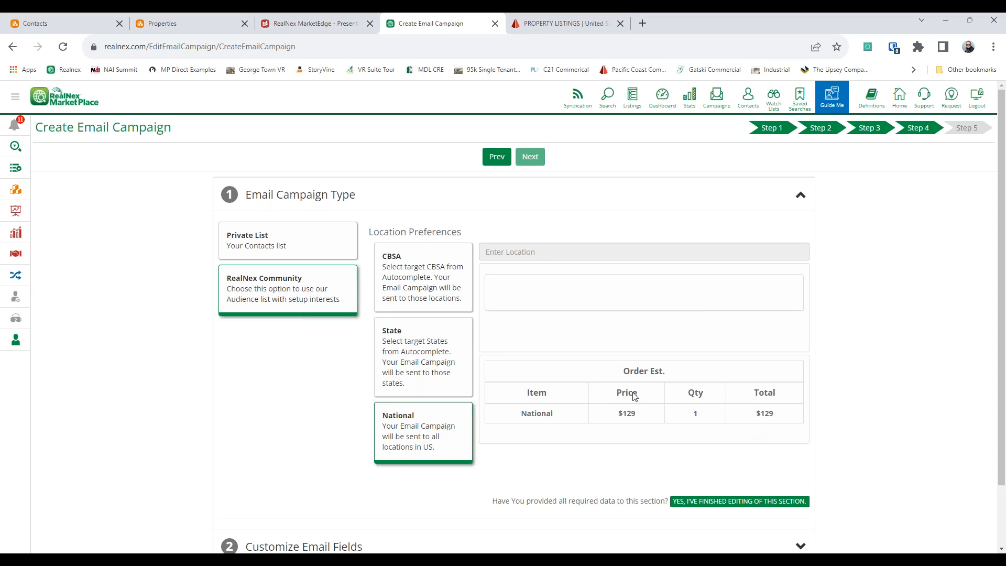
pyautogui.click(403, 367)
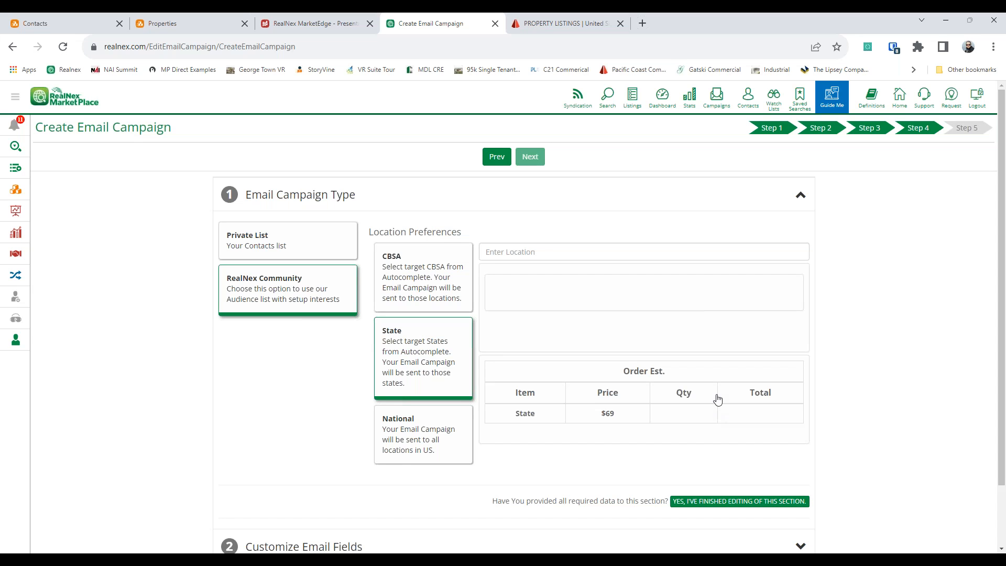
pyautogui.click(418, 280)
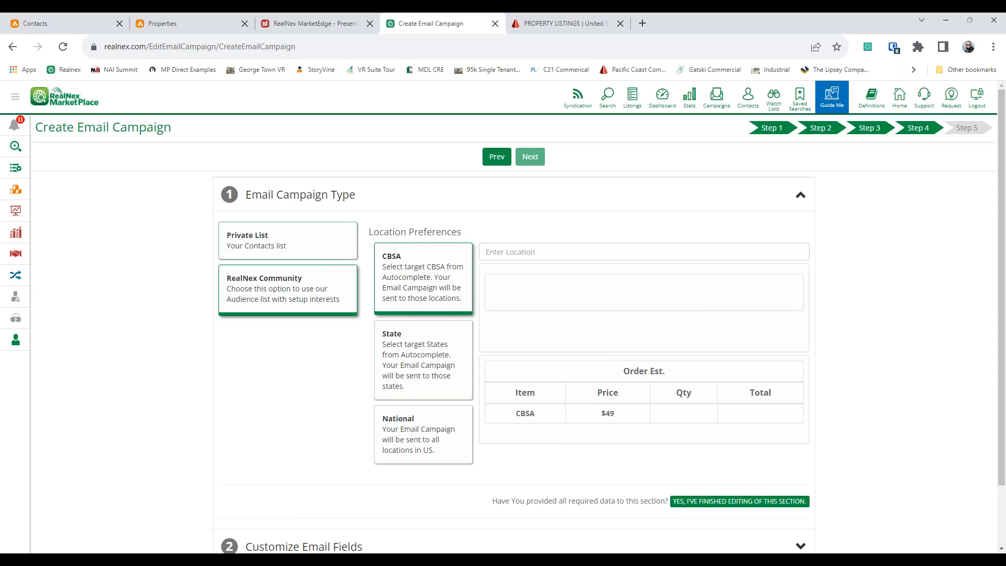
pyautogui.click(273, 241)
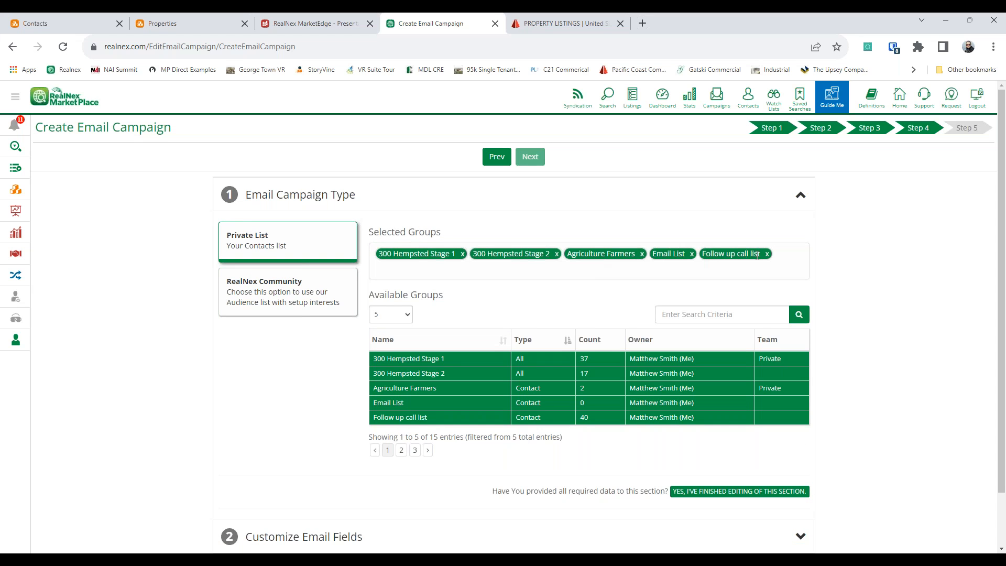
# Step: Review the email sender, Reply To and schedule settings, then open My Listings Stats
pyautogui.scroll(-1, 609, 272)
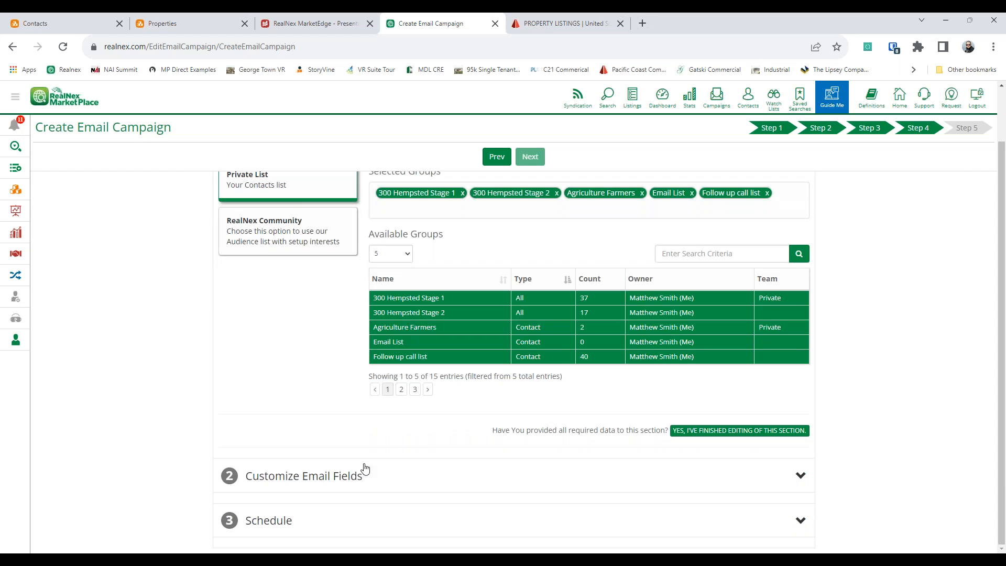
pyautogui.click(325, 490)
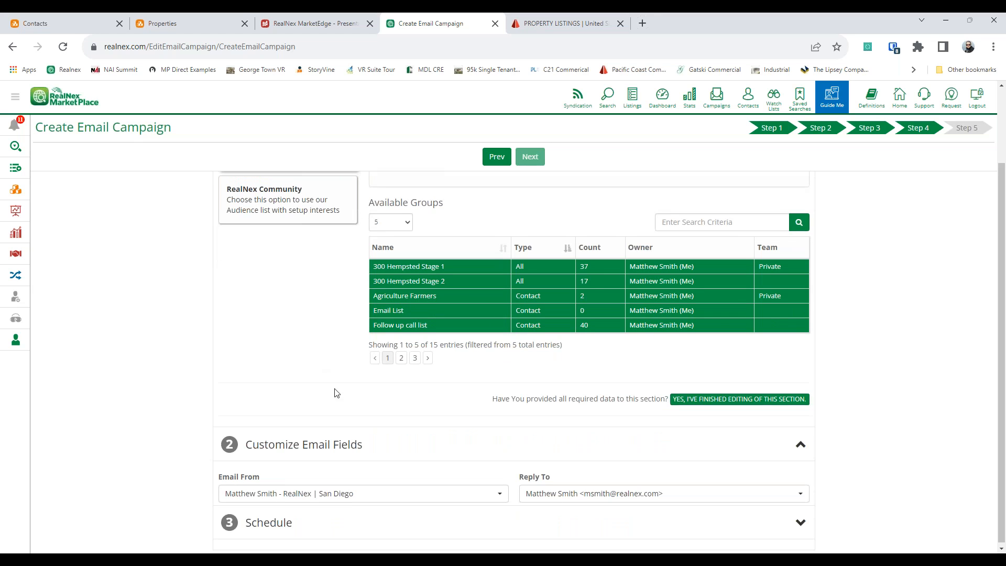
pyautogui.click(564, 502)
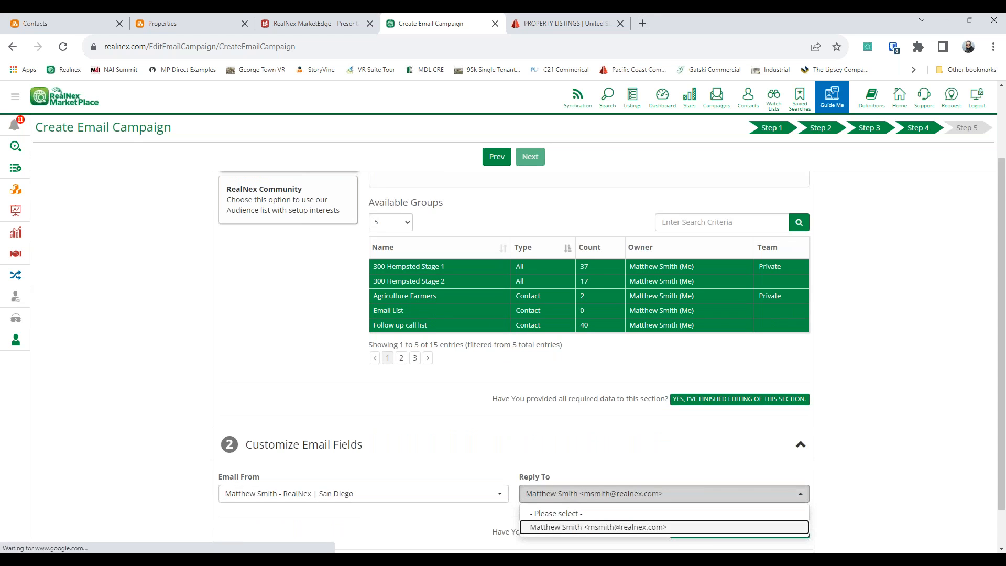
pyautogui.scroll(-1, 564, 494)
pyautogui.click(242, 489)
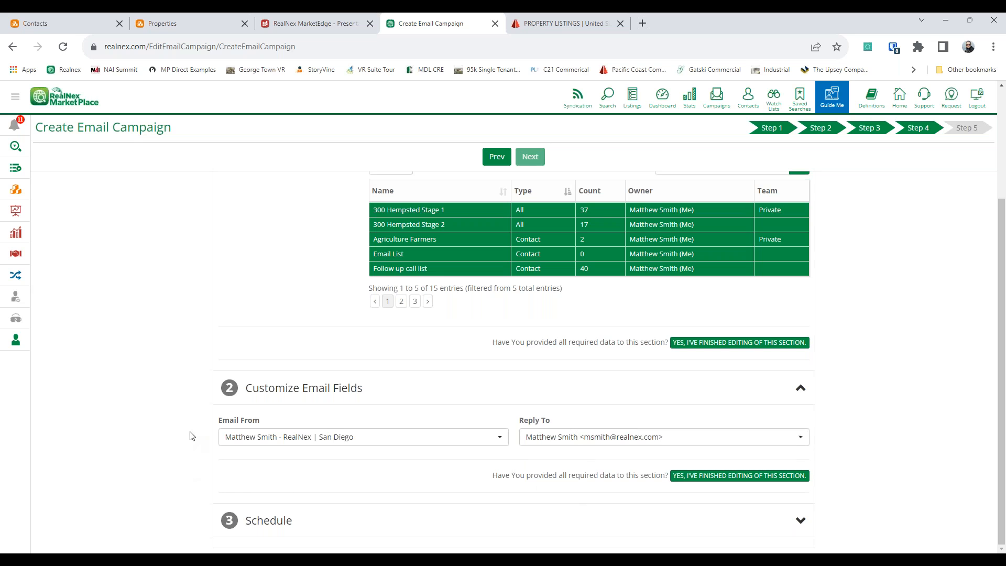
pyautogui.click(294, 532)
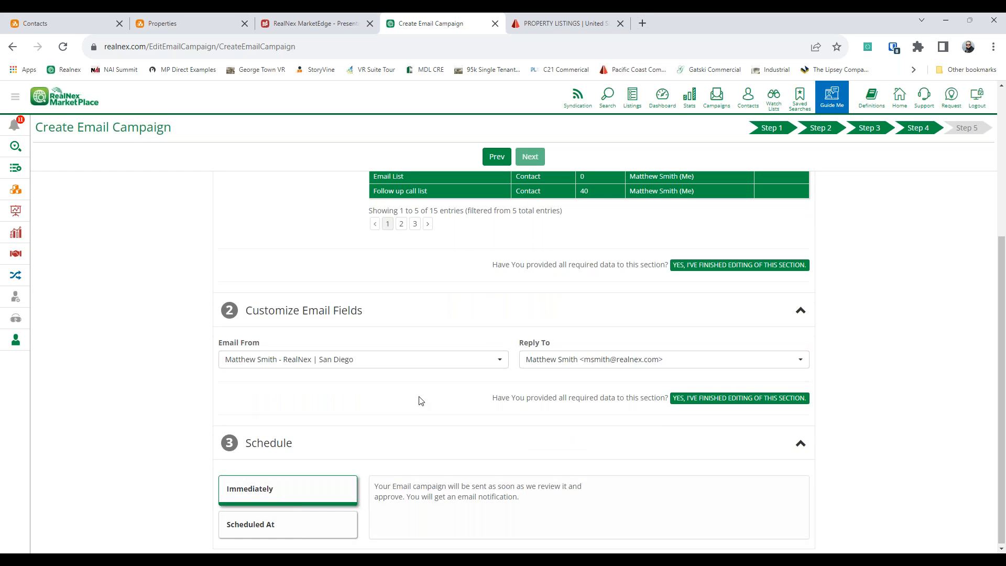
pyautogui.click(690, 100)
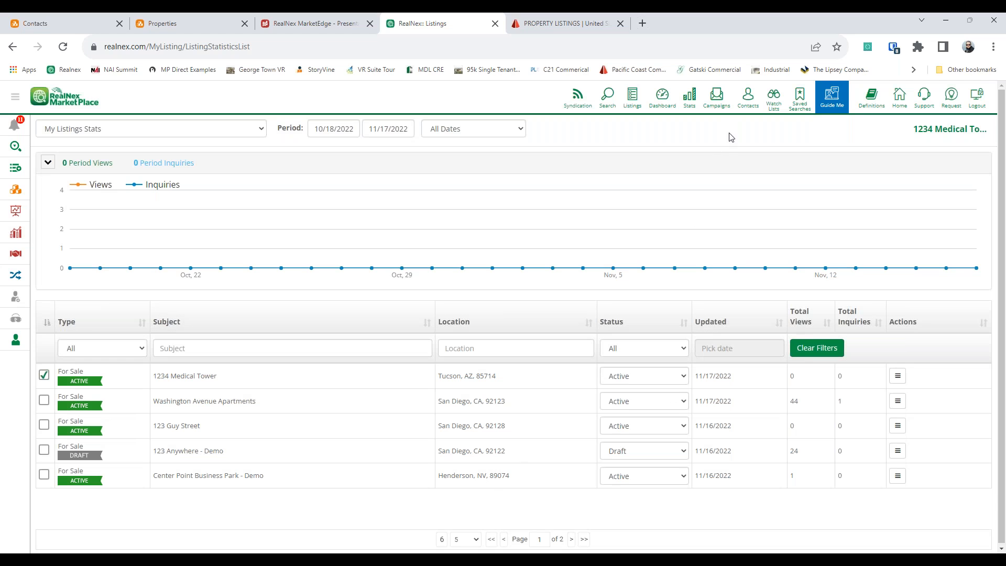
# Step: Open Campaign Stats for the 03/20/2019 123 Anywhere - For Sale campaign and view its opens
pyautogui.click(716, 97)
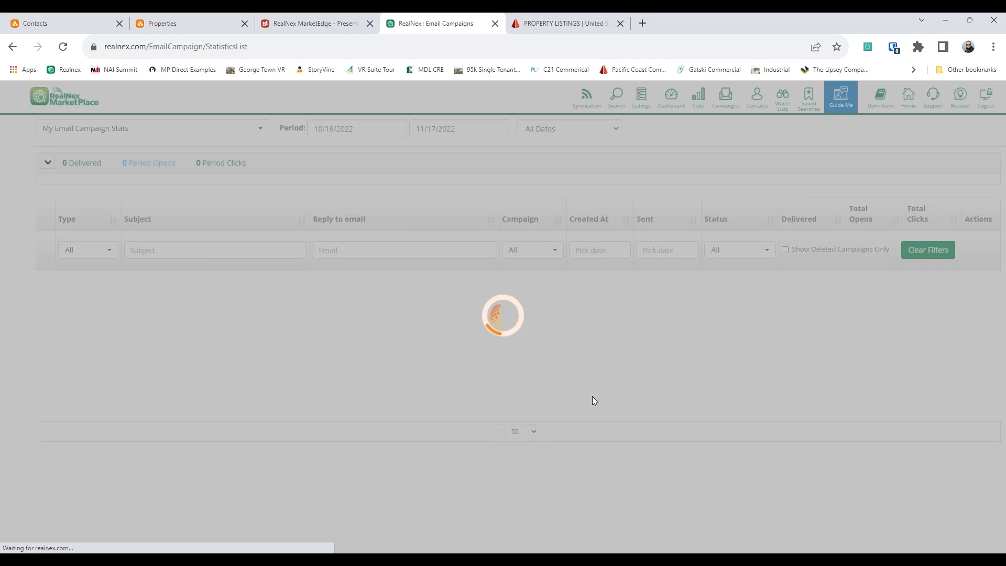
pyautogui.scroll(-4, 743, 459)
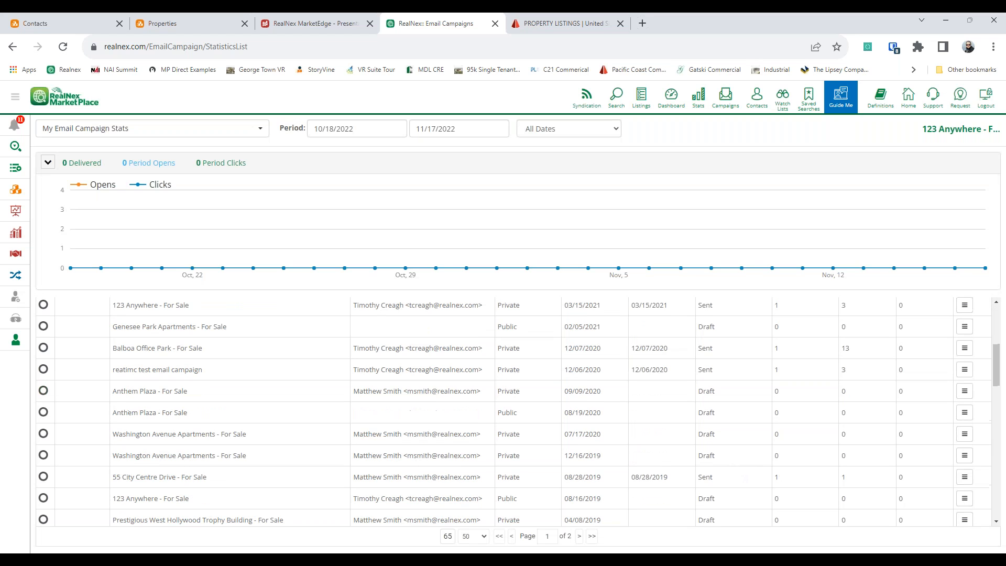
pyautogui.scroll(-5, 965, 378)
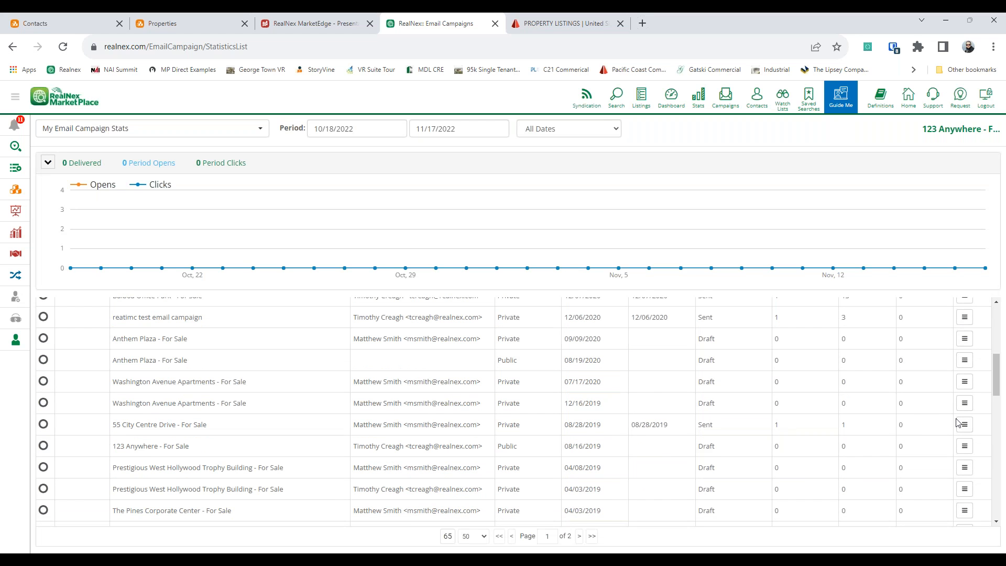
pyautogui.click(964, 344)
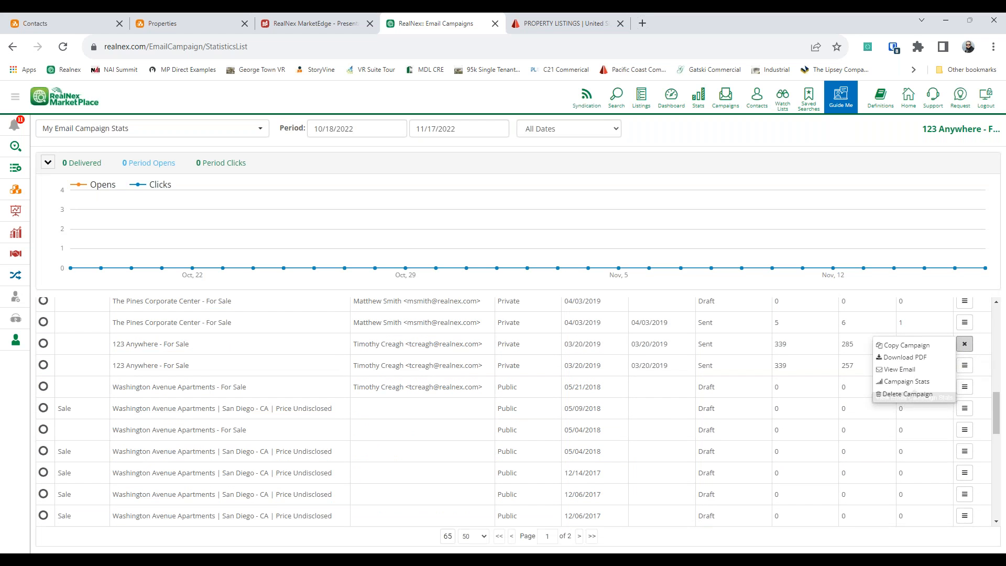
pyautogui.click(893, 381)
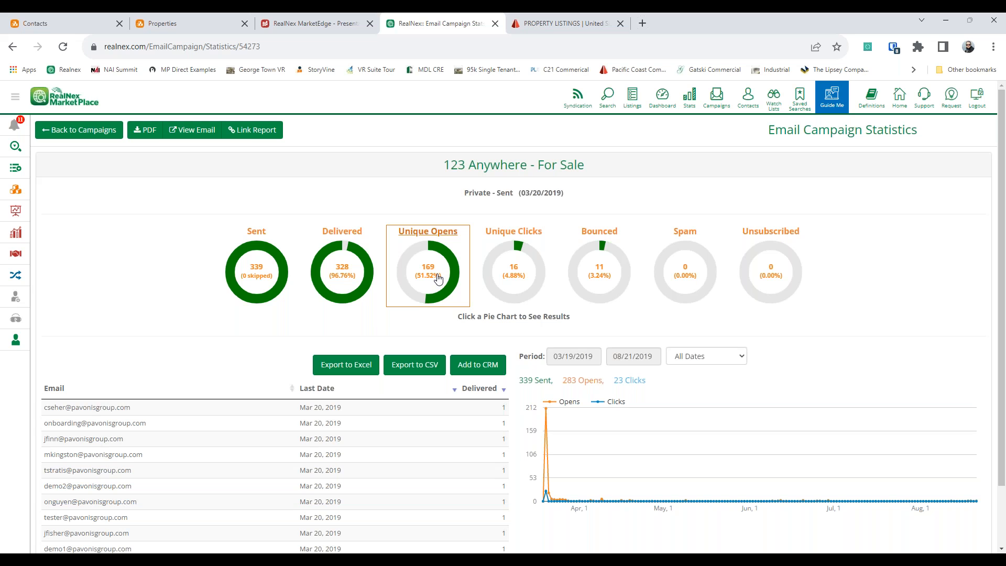
pyautogui.click(437, 265)
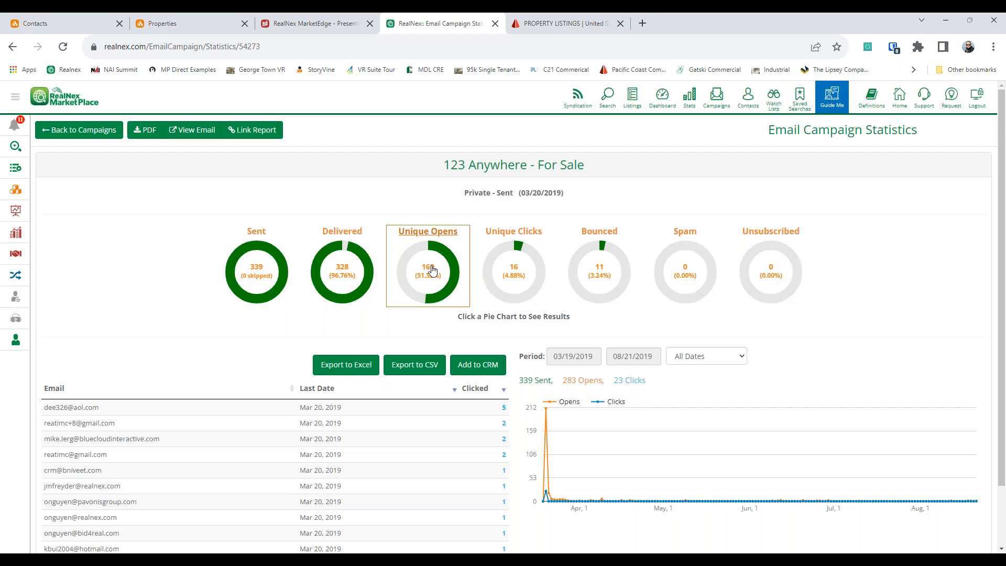
pyautogui.click(613, 280)
# Step: Filter CRM Contacts to the Follow up call list, view them on a map, then as a table, and open the first contact
pyautogui.hotkey('ctrl', '1')
pyautogui.click(791, 172)
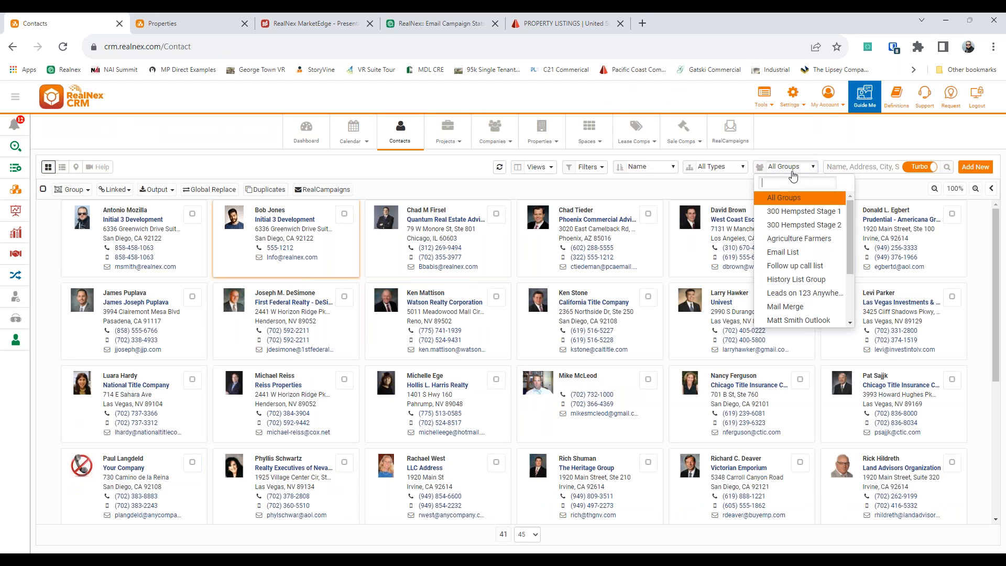
pyautogui.click(795, 266)
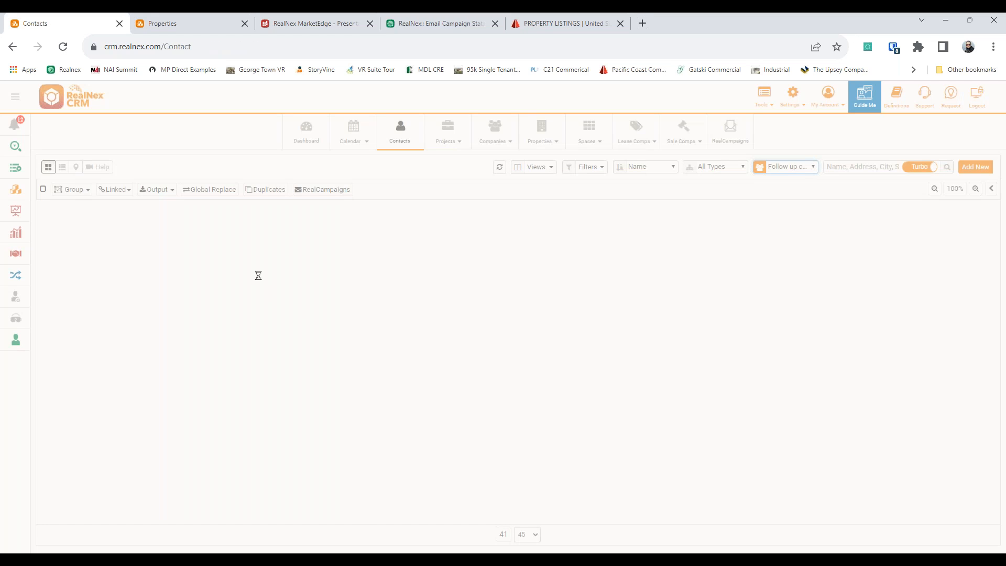
pyautogui.click(76, 167)
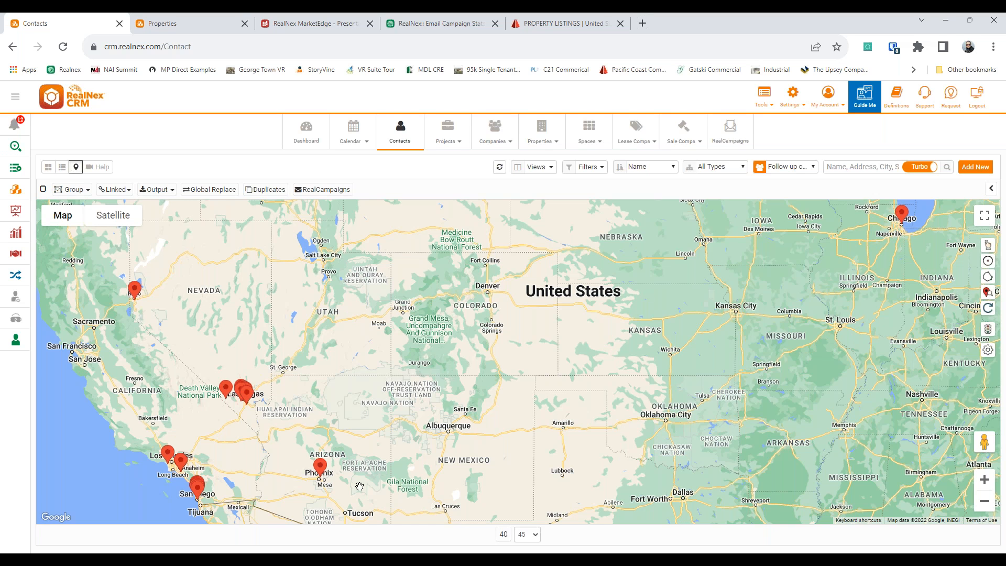
pyautogui.click(62, 167)
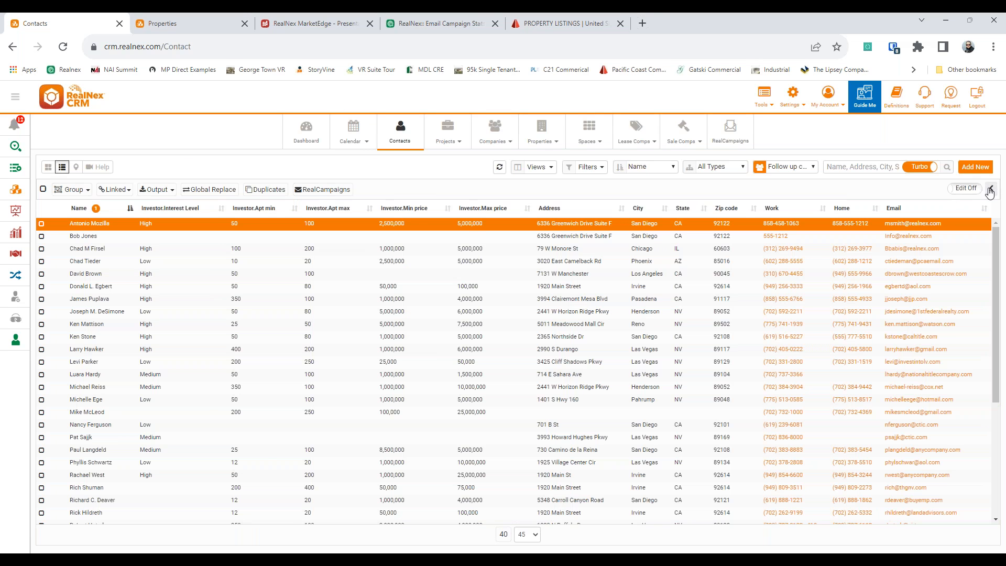
pyautogui.click(991, 189)
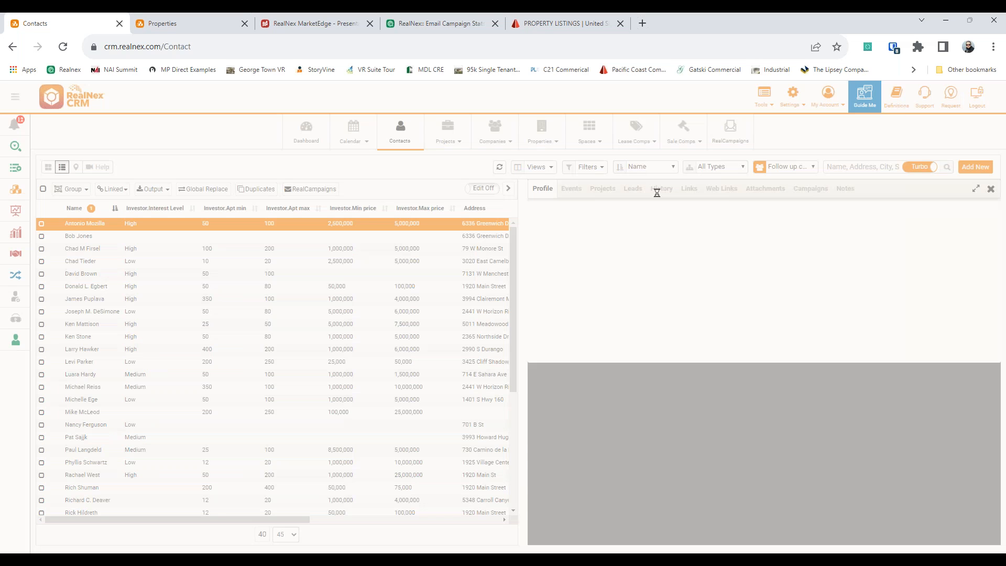
# Step: View the contact's History, then return to the 1234 Medical Tower presentation in MarketEdge
pyautogui.click(657, 189)
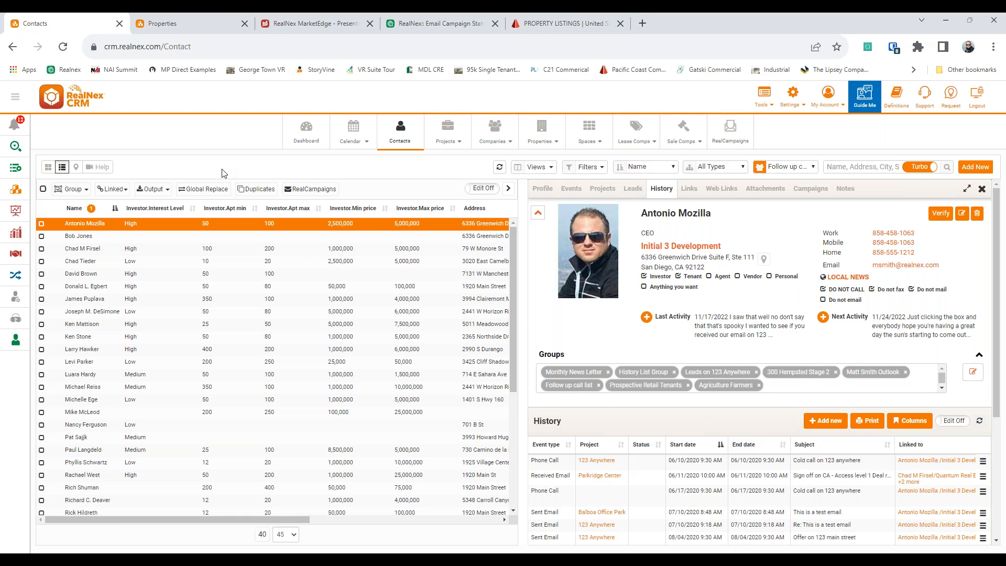
pyautogui.click(331, 27)
pyautogui.click(645, 247)
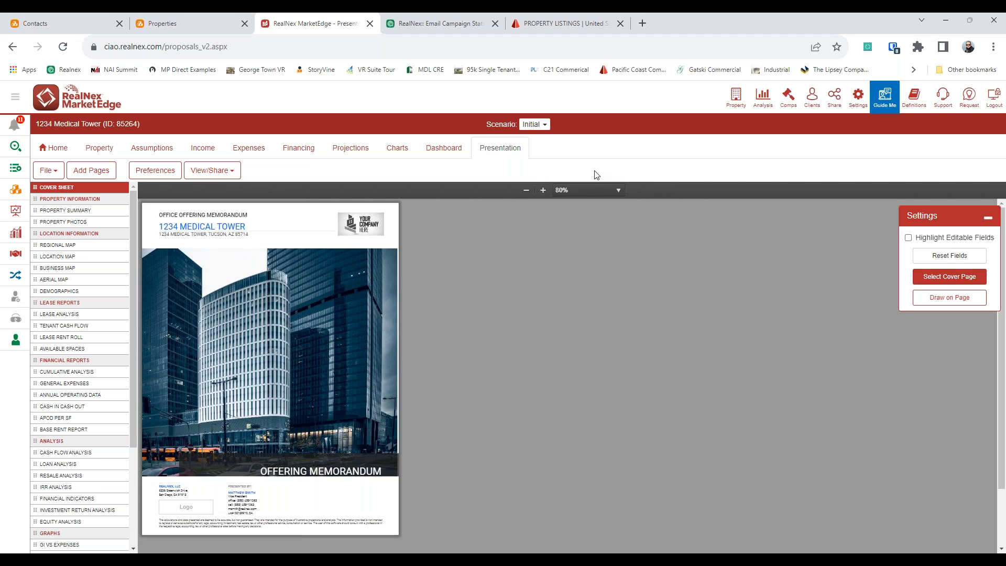
# Step: Calculate the property's purchase price from an 8 cap rate in the price analyzer
pyautogui.click(446, 148)
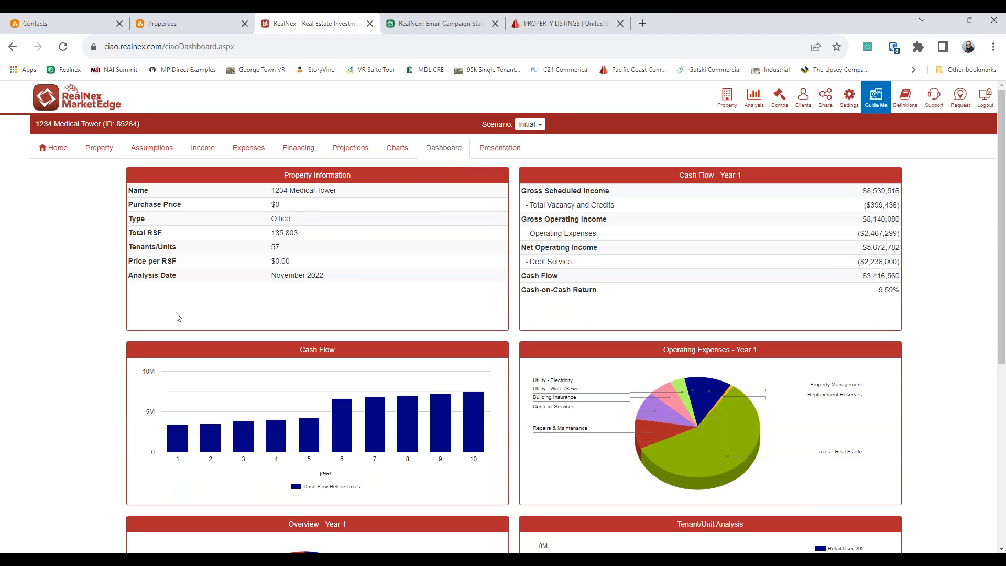
pyautogui.click(100, 150)
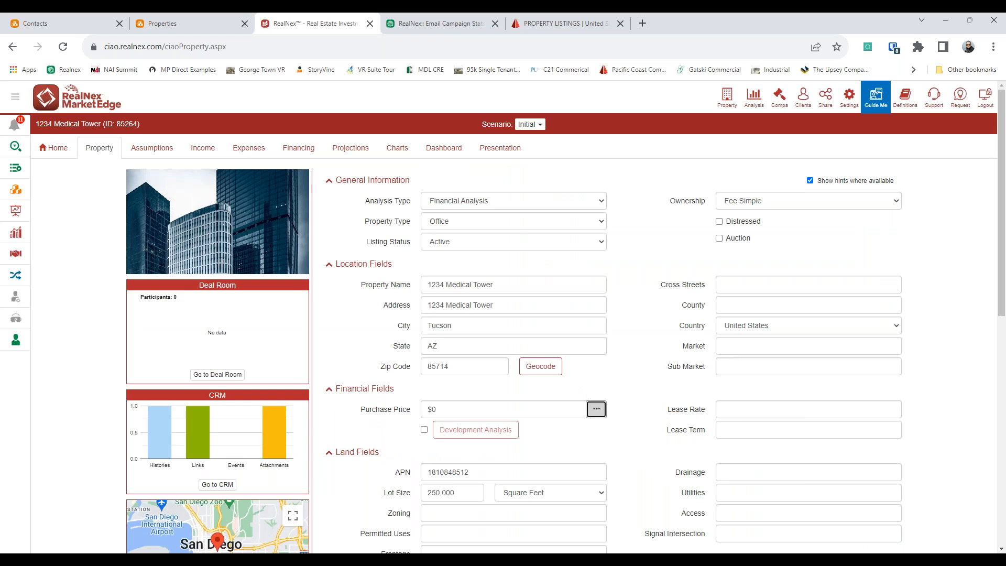
pyautogui.click(596, 409)
pyautogui.click(521, 279)
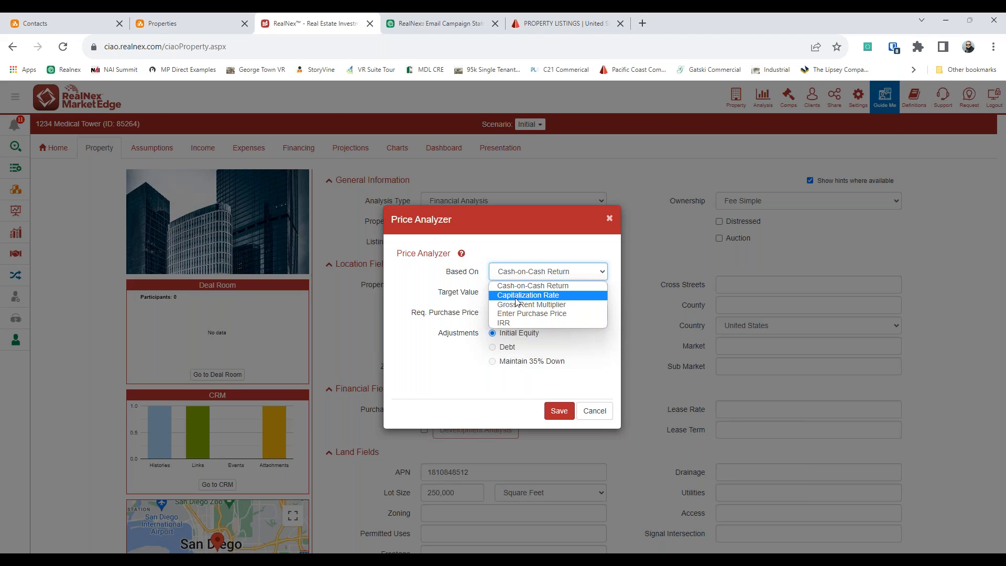
pyautogui.click(516, 296)
pyautogui.click(515, 291)
pyautogui.write('8')
pyautogui.click(583, 316)
# Step: Save the calculated purchase price and open the Deal Room administration
pyautogui.click(558, 411)
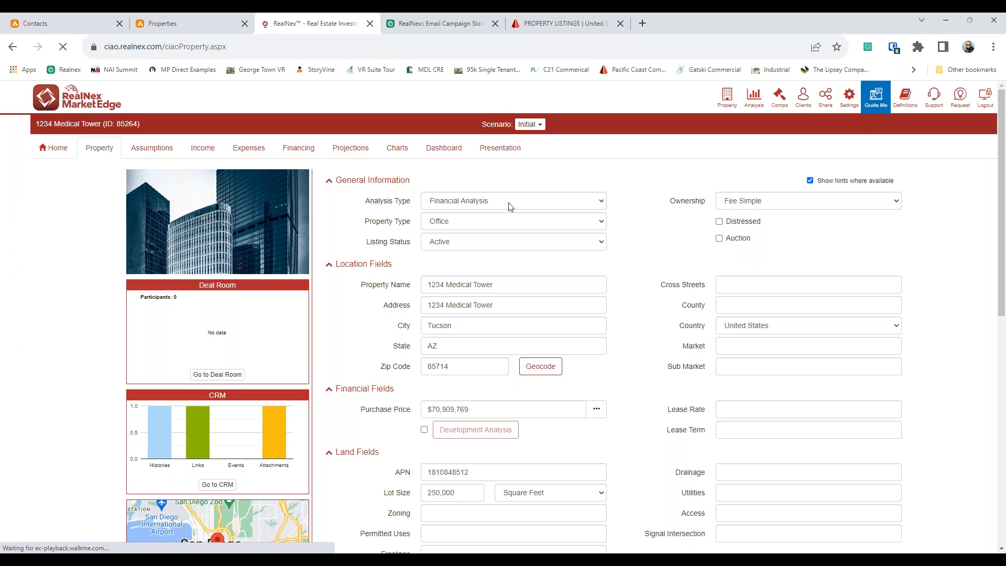
pyautogui.click(432, 148)
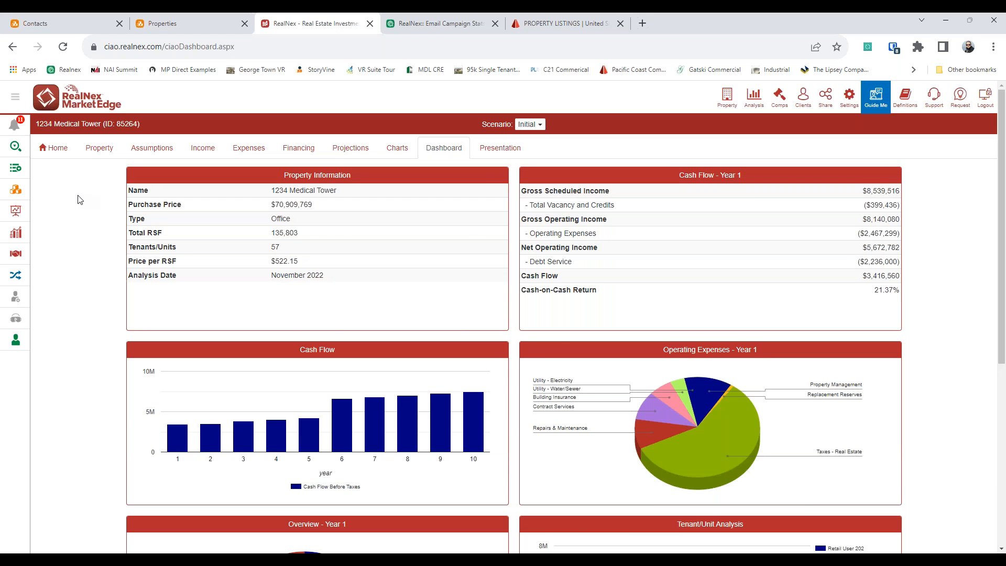
pyautogui.click(18, 257)
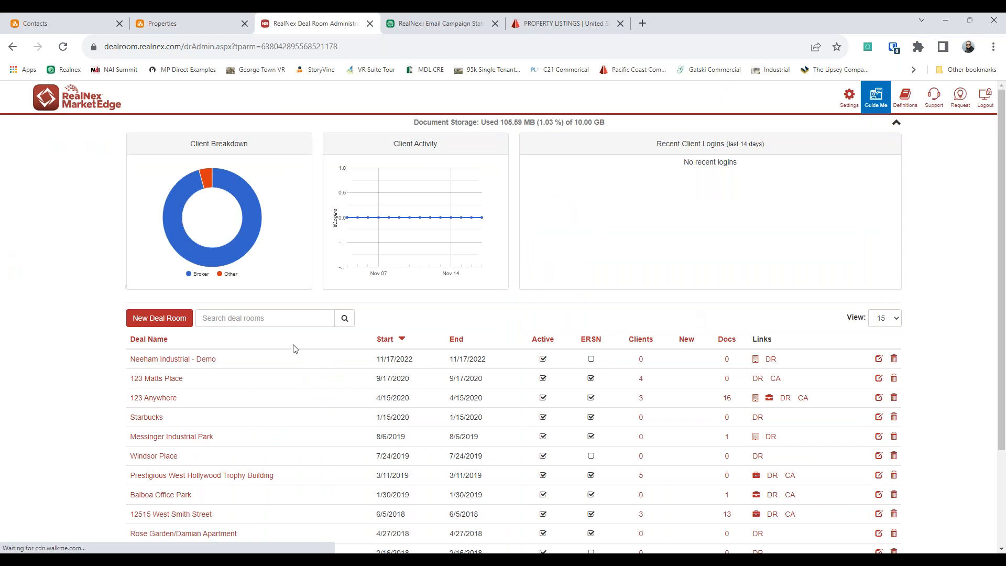
# Step: Open the 123 Anywhere deal room and show its Participants tab
pyautogui.click(180, 397)
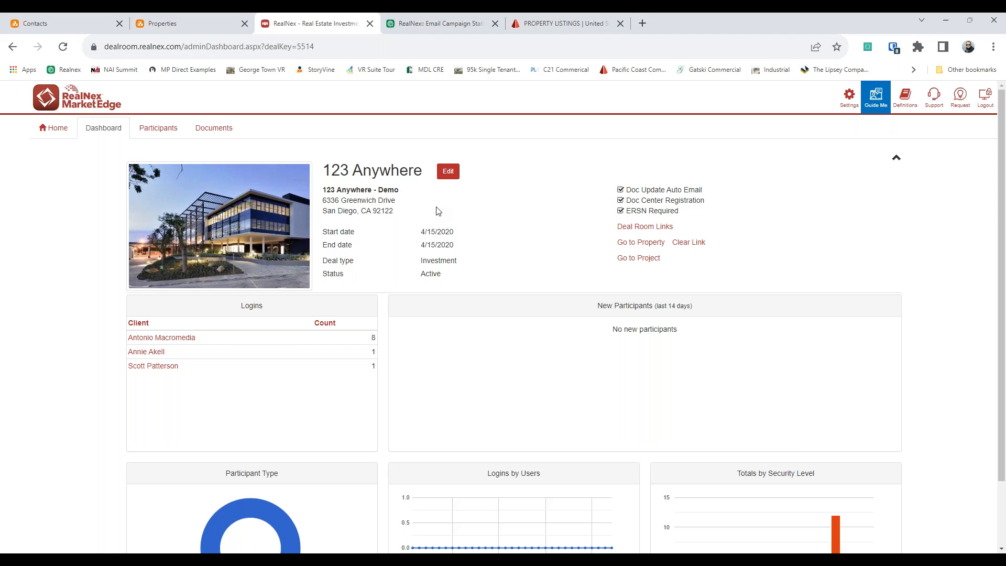
pyautogui.click(172, 132)
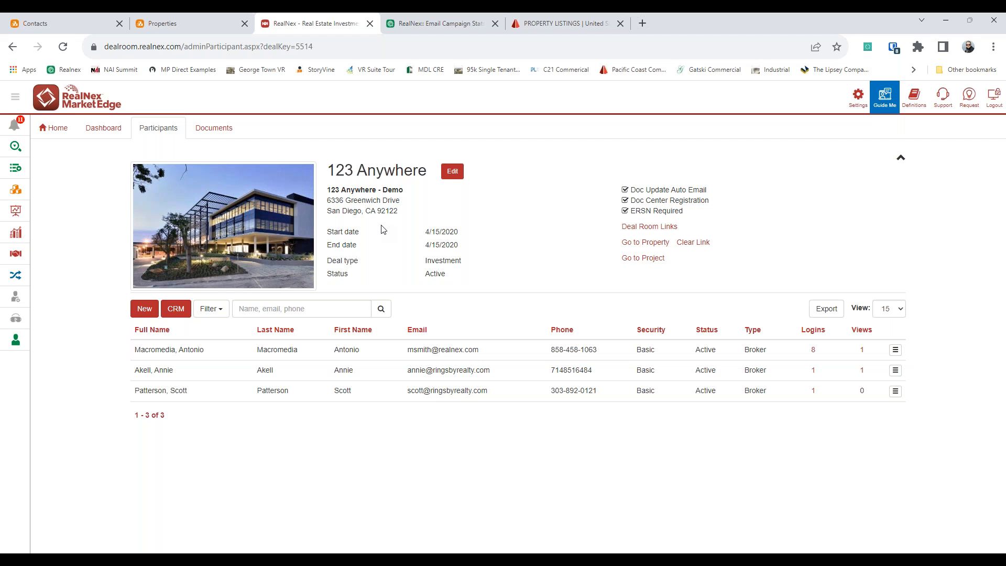
# Step: Check the first participant's Security level options, cancel the edit, and open the Documents tab
pyautogui.click(895, 349)
pyautogui.click(838, 367)
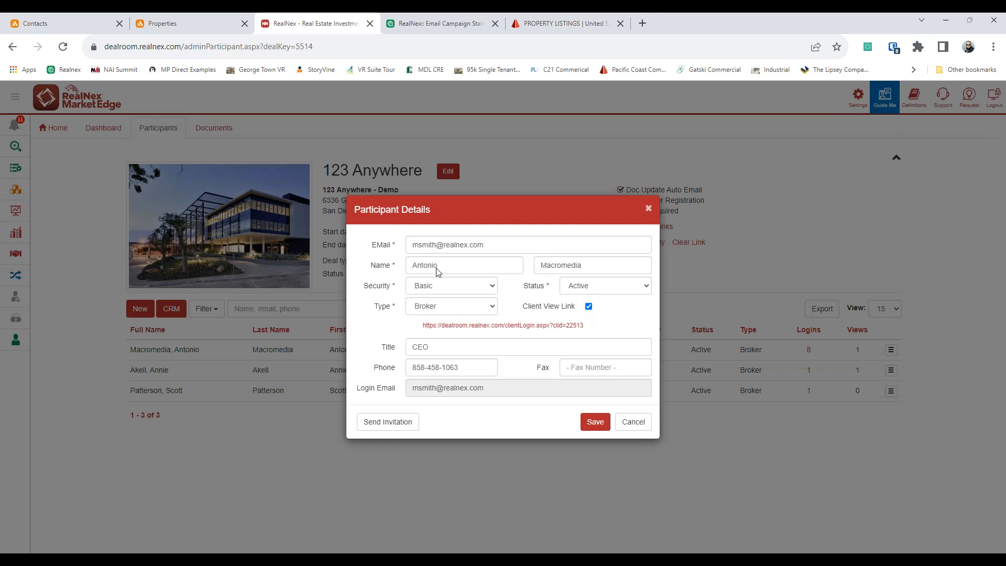
pyautogui.click(484, 288)
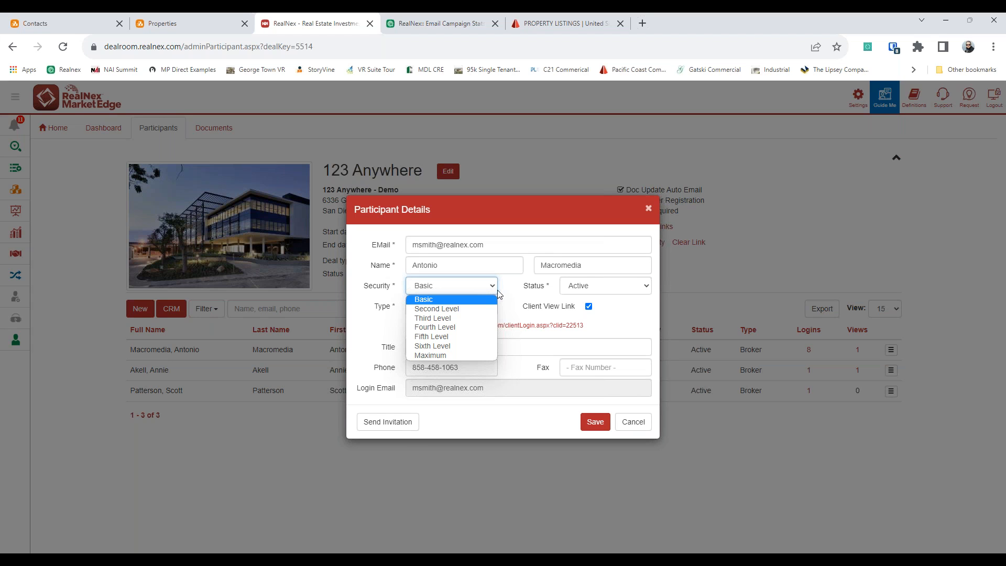
pyautogui.click(633, 422)
pyautogui.click(632, 421)
pyautogui.click(213, 128)
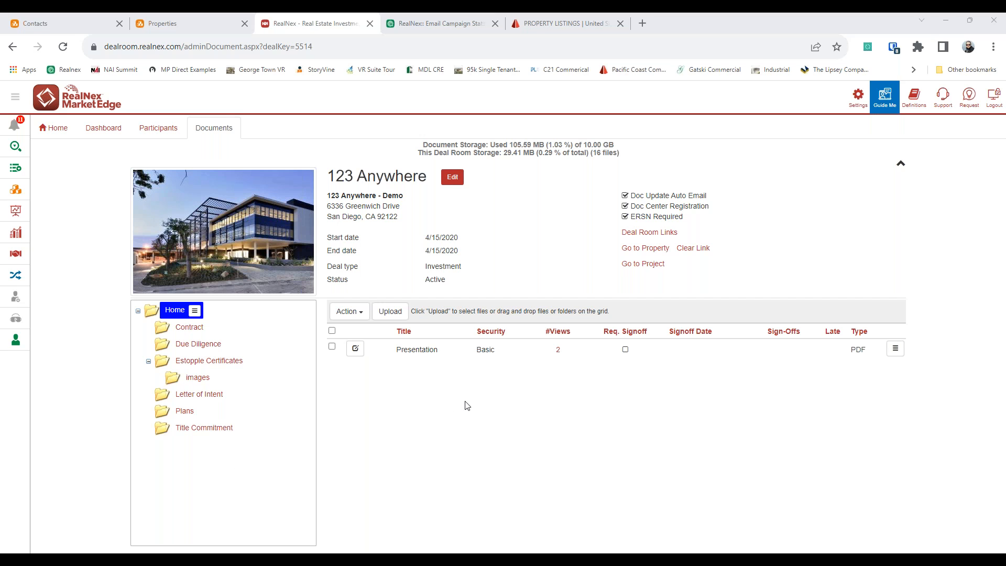
pyautogui.moveTo(41, 233); pyautogui.dragTo(592, 430)
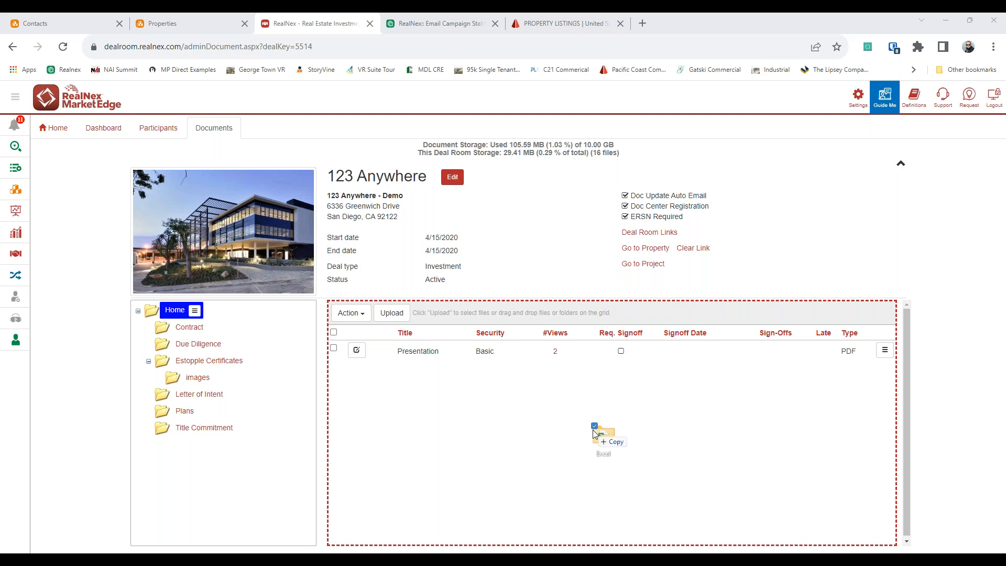
pyautogui.moveTo(593, 433); pyautogui.dragTo(593, 432)
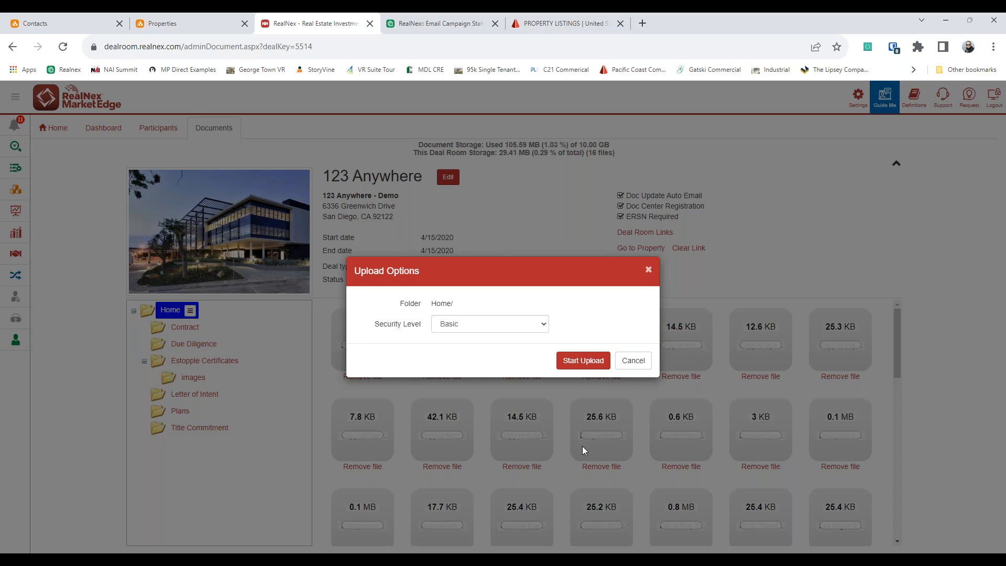
pyautogui.click(632, 360)
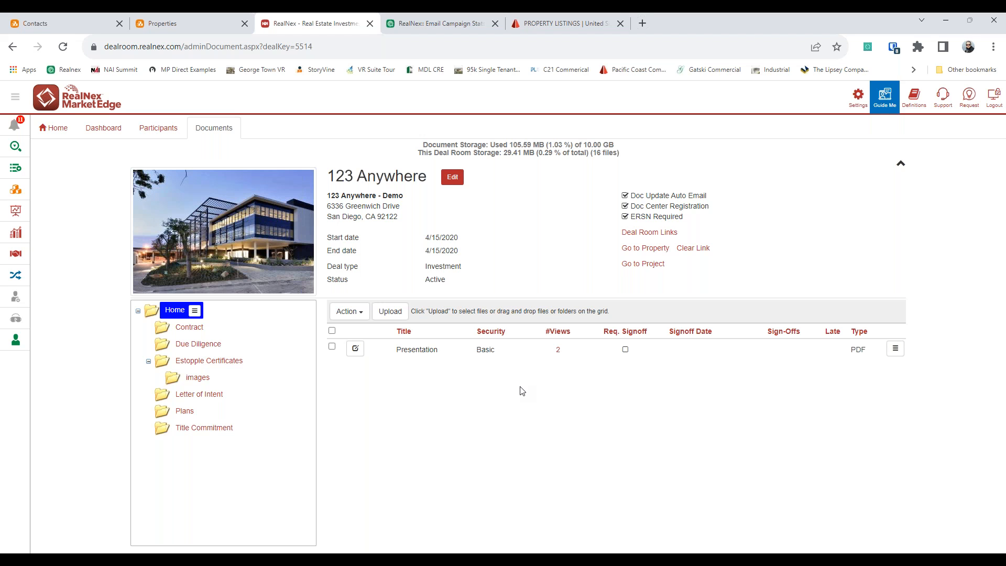
pyautogui.click(16, 282)
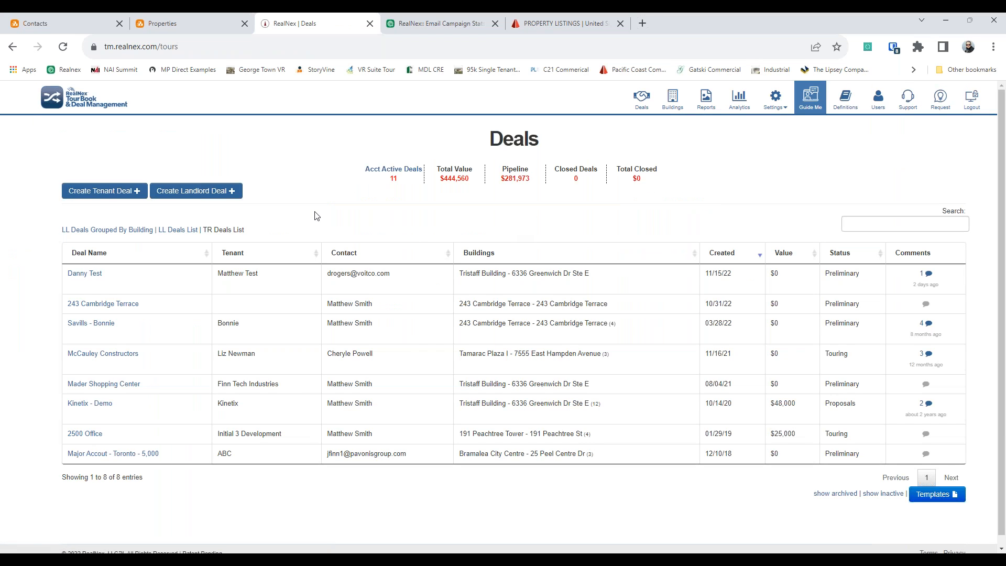
pyautogui.click(100, 324)
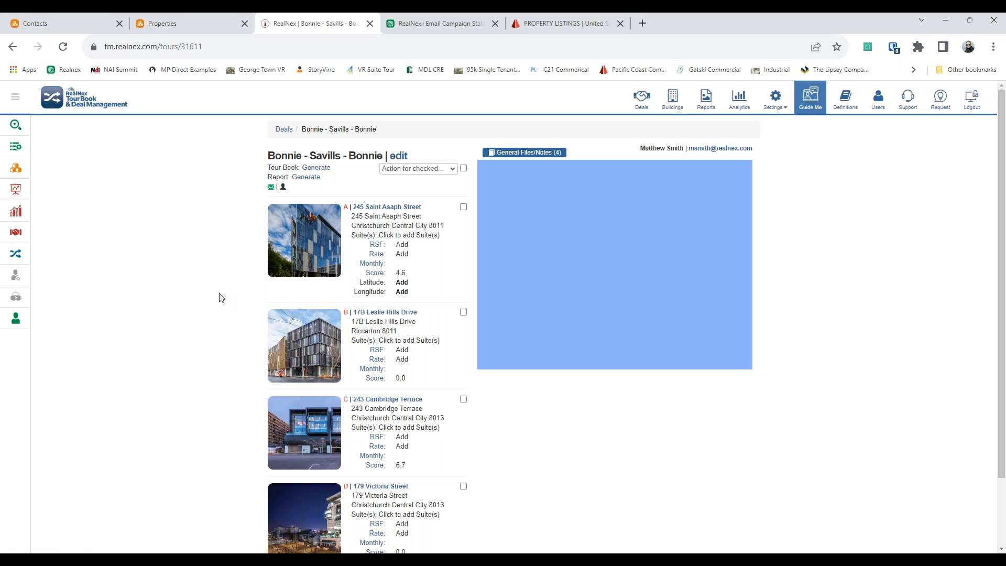
pyautogui.click(383, 313)
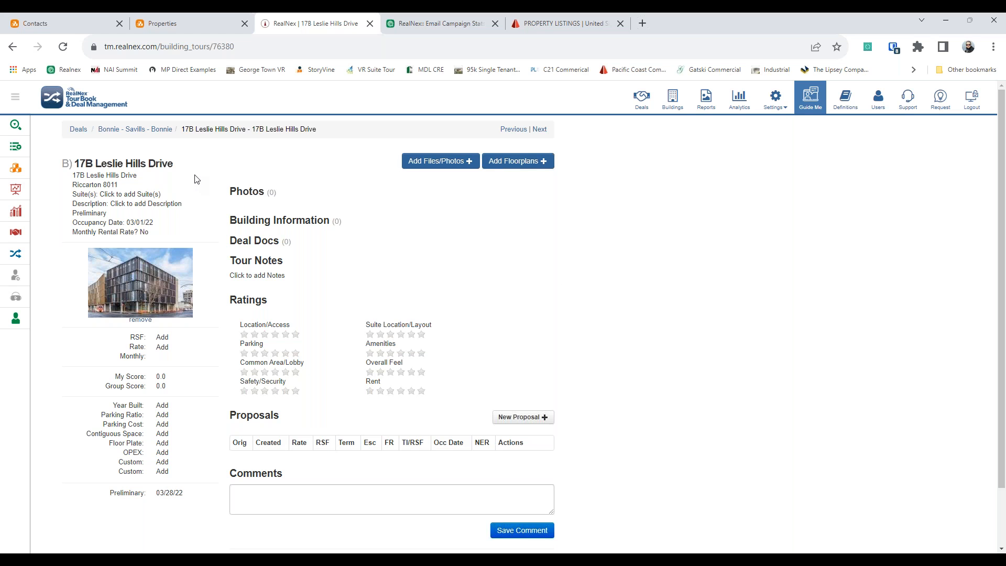
pyautogui.rightClick(237, 164)
pyautogui.click(253, 172)
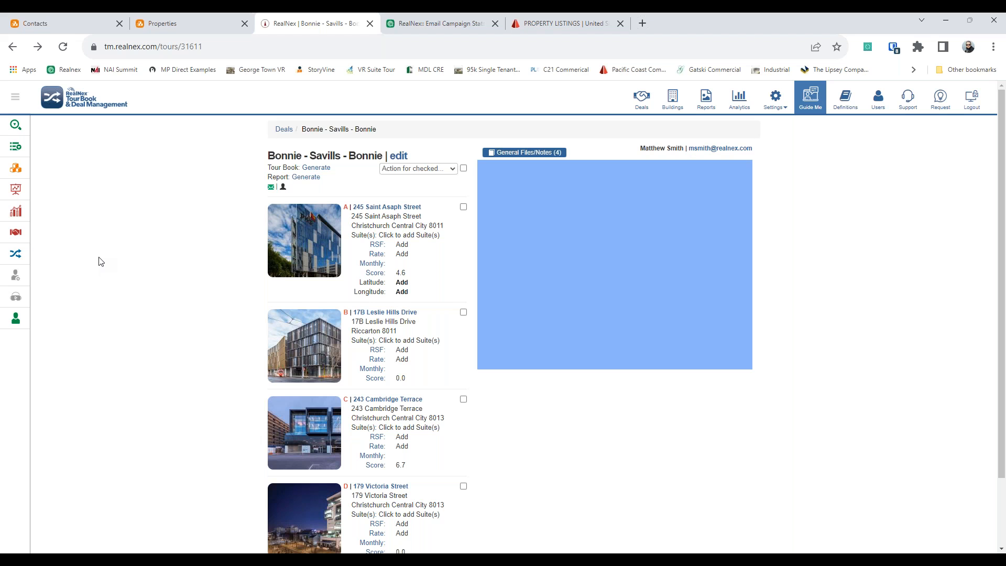
# Step: From the CRM Contacts page, open Tools > Import > Properties, then start a new browser tab
pyautogui.click(93, 24)
pyautogui.click(763, 96)
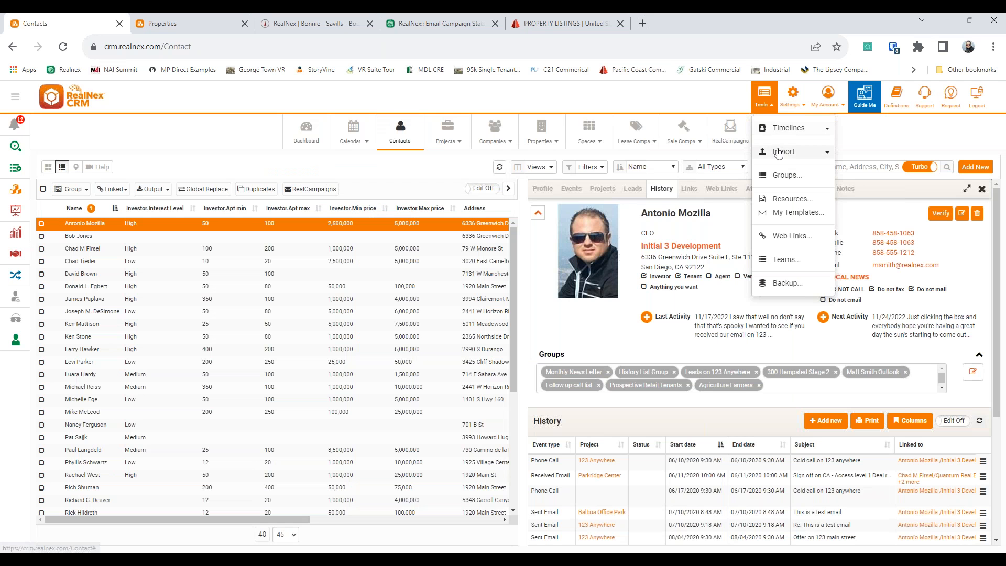
pyautogui.click(778, 152)
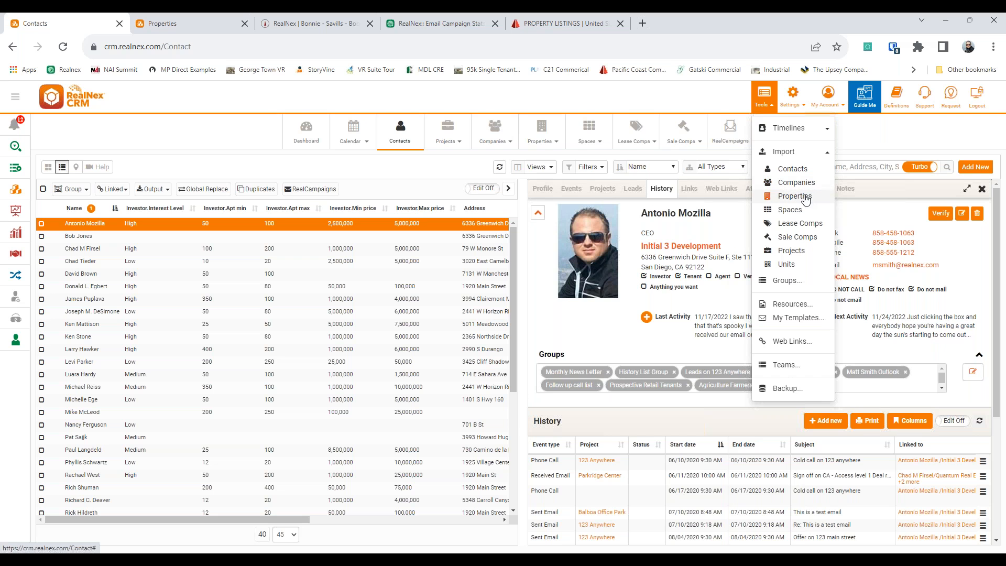
pyautogui.click(805, 196)
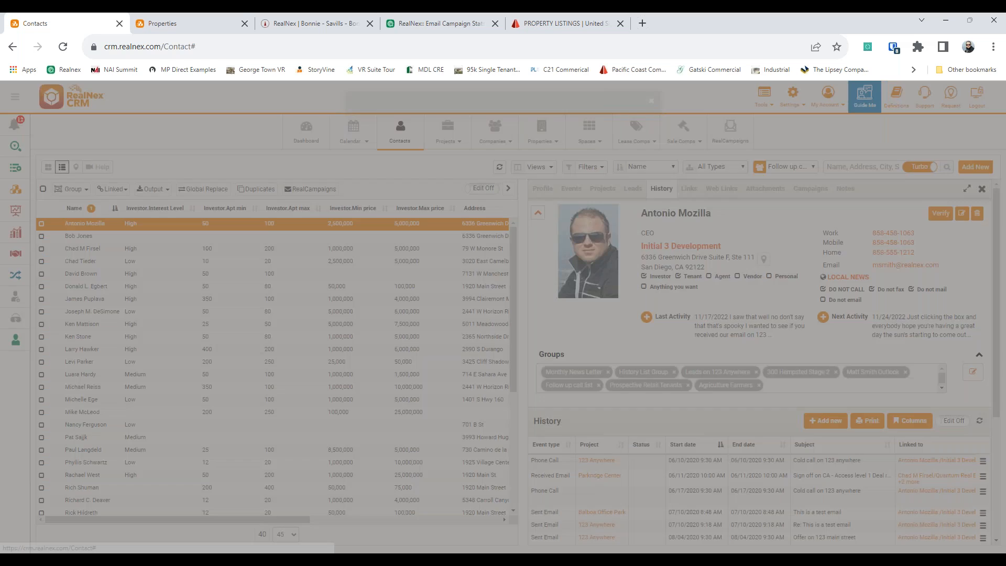
pyautogui.click(641, 23)
# Step: Load imports.realnex.com and look through the Data Import sources list
pyautogui.write('imports.realnex.com')
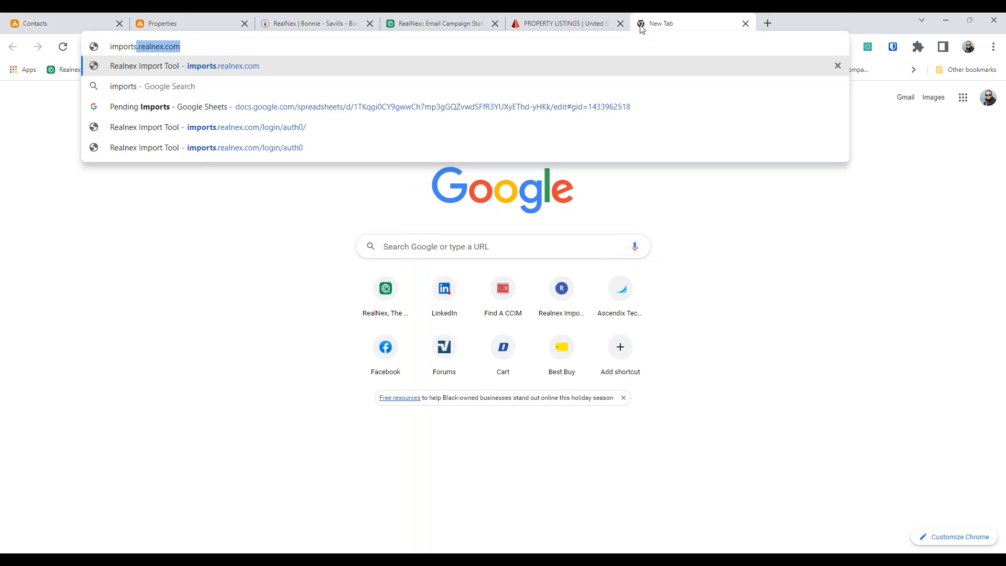
pyautogui.press('Return')
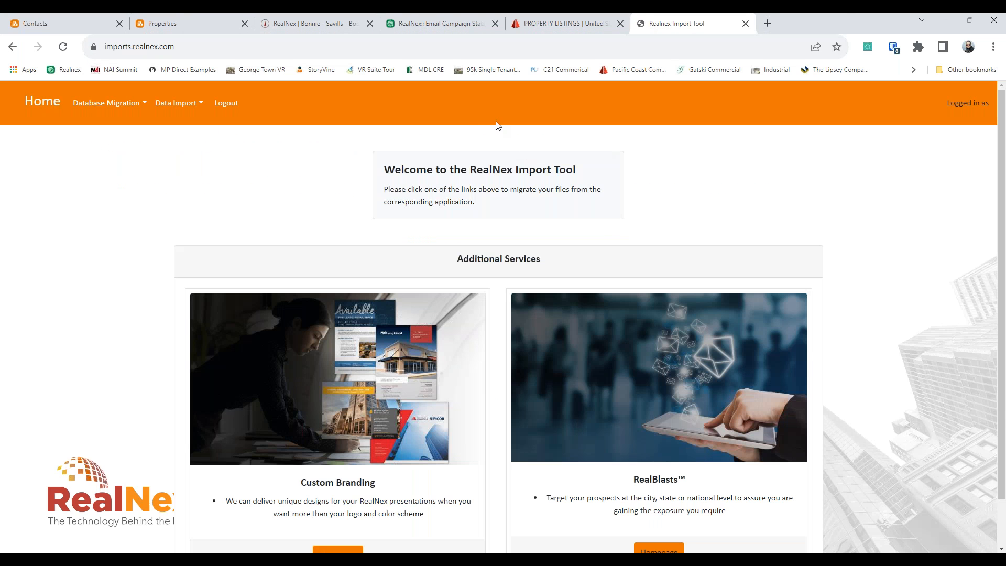
pyautogui.click(175, 103)
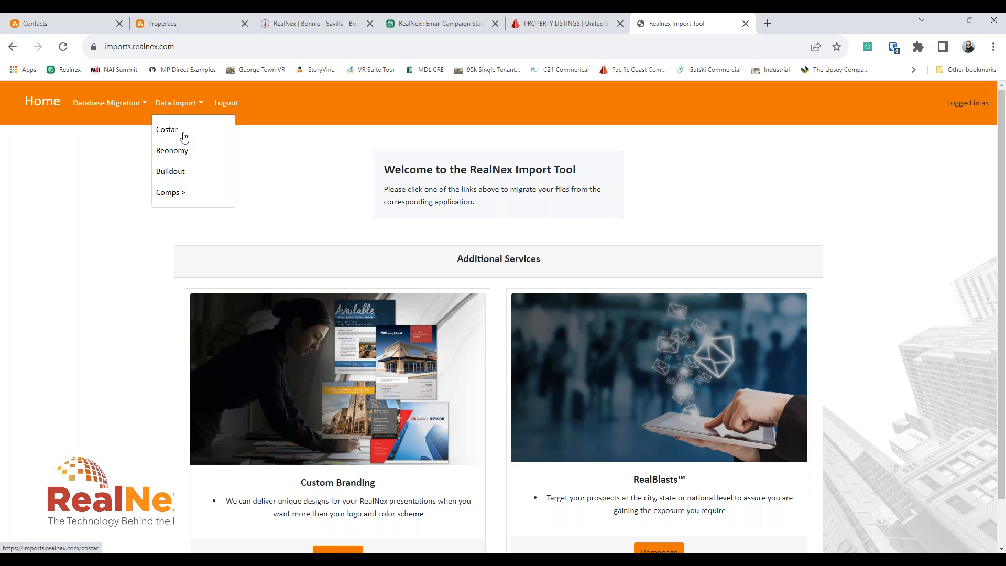
pyautogui.click(88, 182)
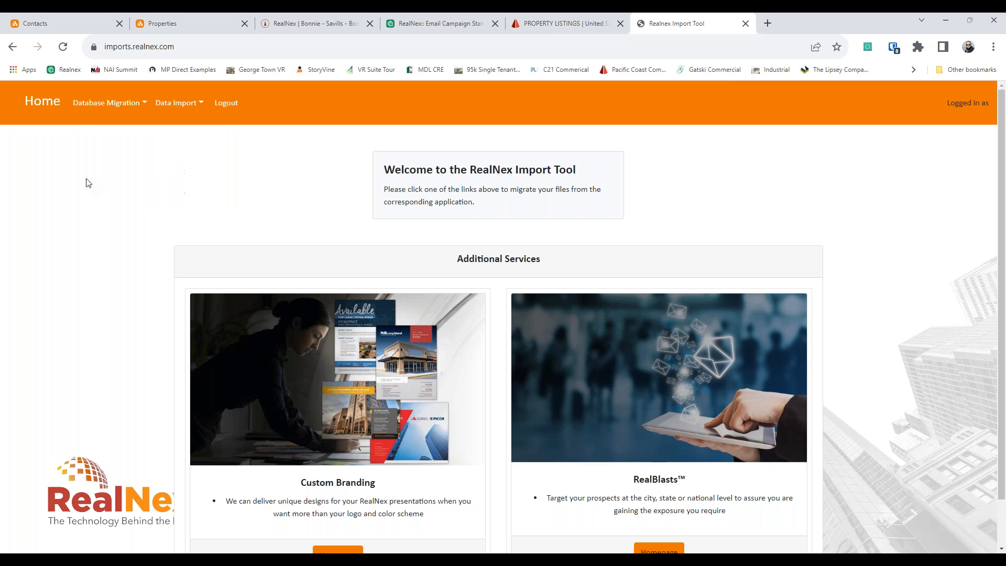
# Step: Highlight parts of the Import Tool's welcome title and paragraph to read them
pyautogui.moveTo(285, 187); pyautogui.dragTo(783, 213)
pyautogui.click(614, 217)
pyautogui.moveTo(614, 218); pyautogui.dragTo(388, 168)
pyautogui.click(392, 171)
pyautogui.moveTo(388, 190); pyautogui.dragTo(551, 190)
pyautogui.click(596, 203)
# Step: Browse the Database Migration and Data Import lists, then close the Import Tool tab
pyautogui.click(131, 109)
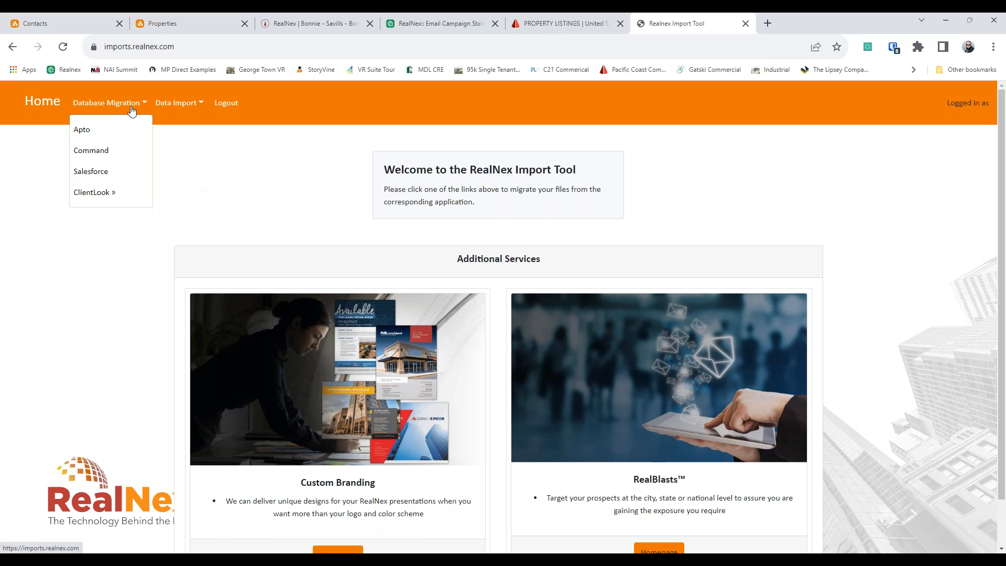
pyautogui.moveTo(101, 192)
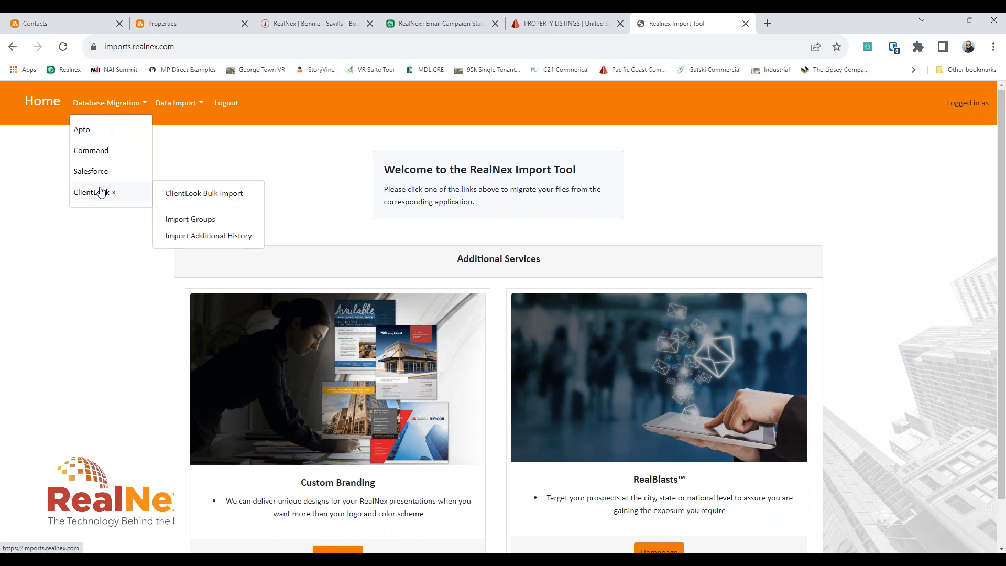
pyautogui.click(162, 150)
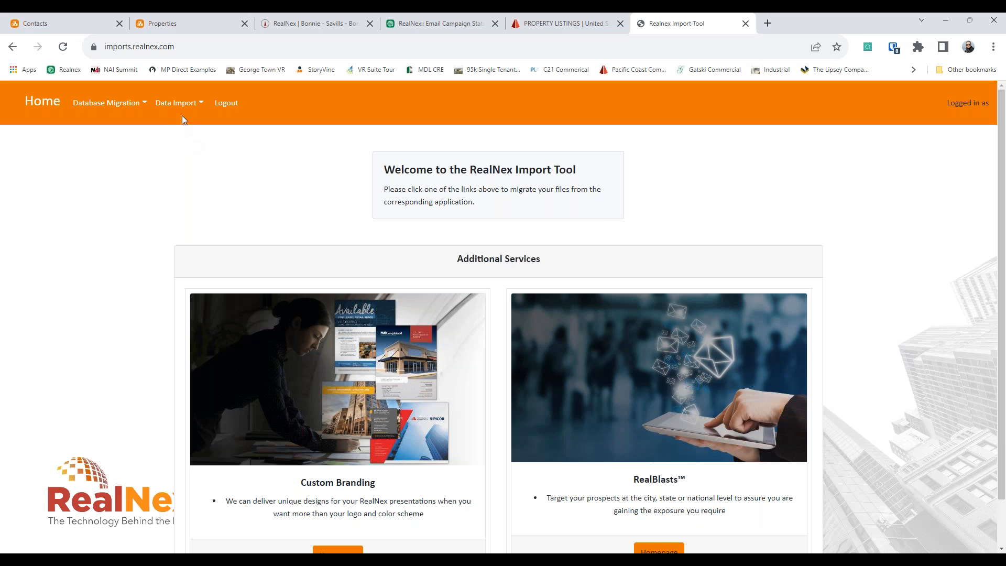
pyautogui.click(166, 112)
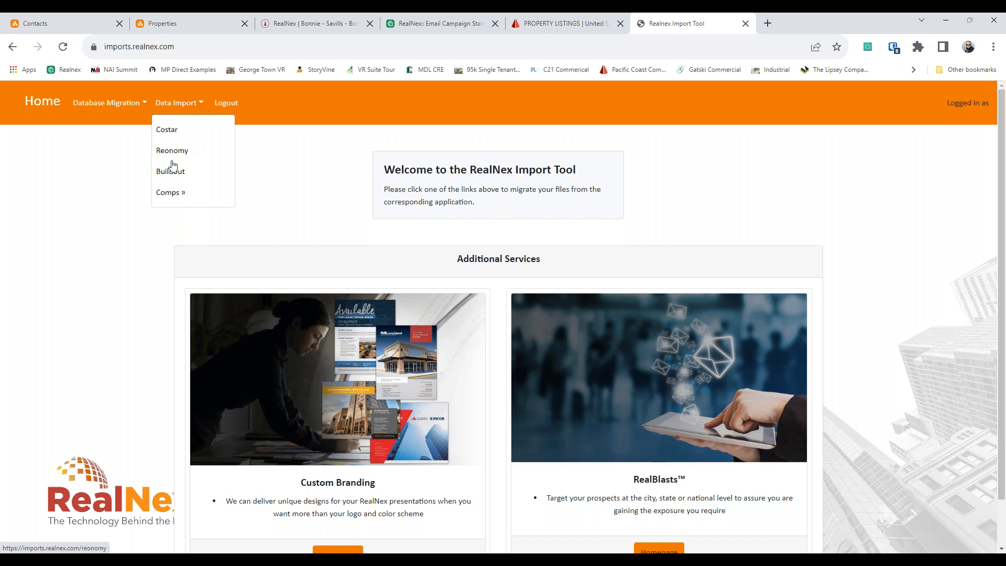
pyautogui.click(320, 206)
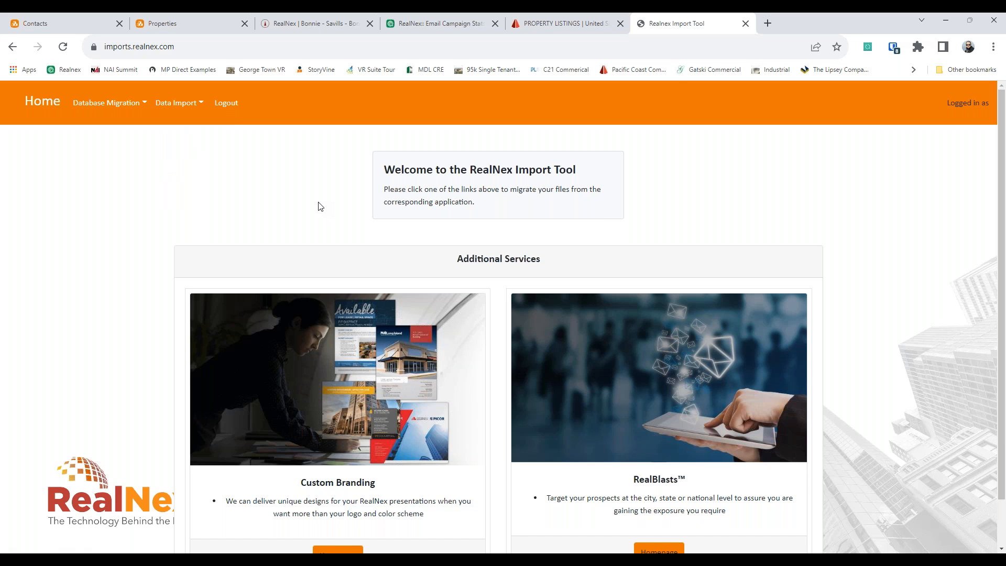
pyautogui.click(745, 23)
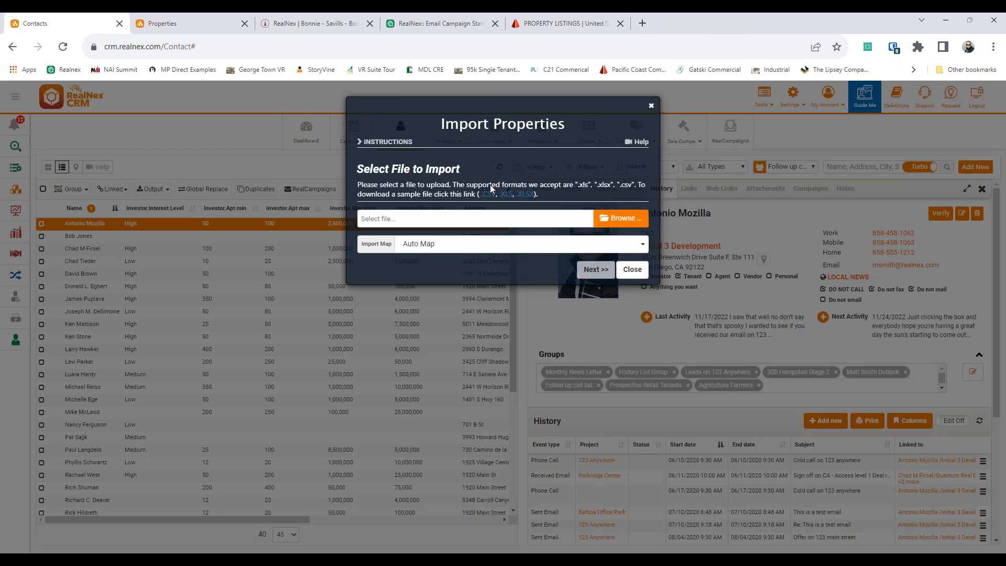
# Step: Dismiss Import Properties and switch to Pacific Coast Commercial's Search Our Listings page
pyautogui.click(651, 106)
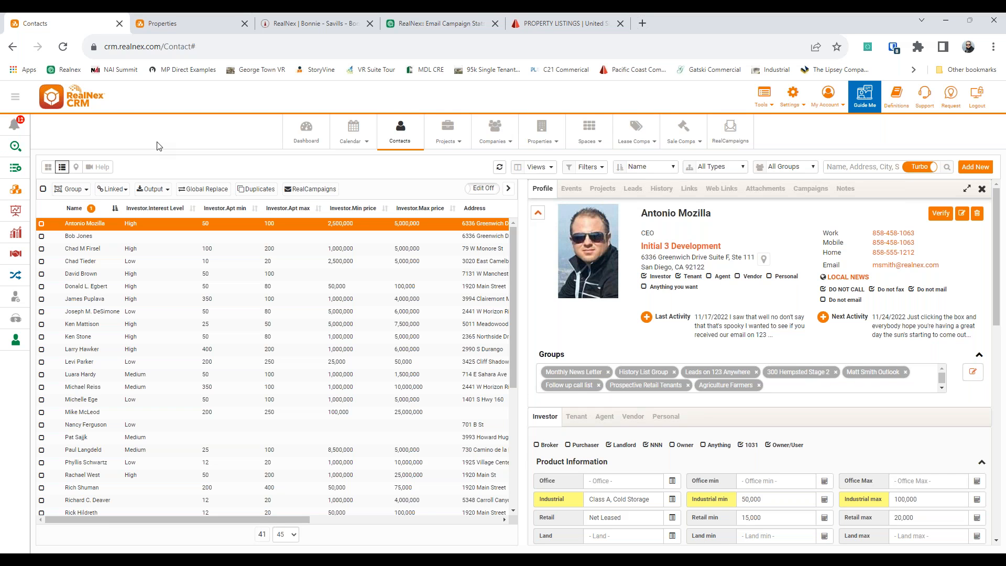
pyautogui.click(550, 24)
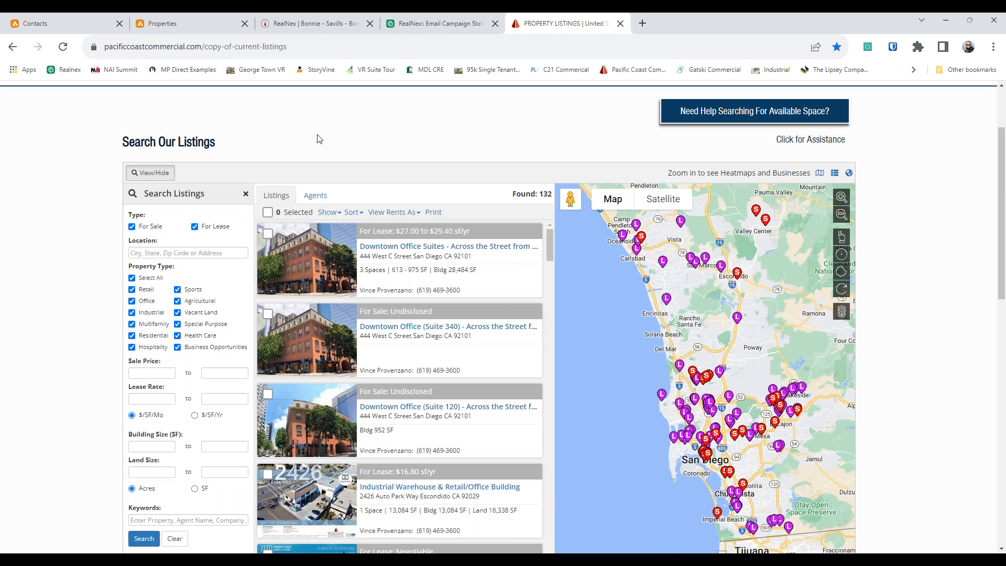